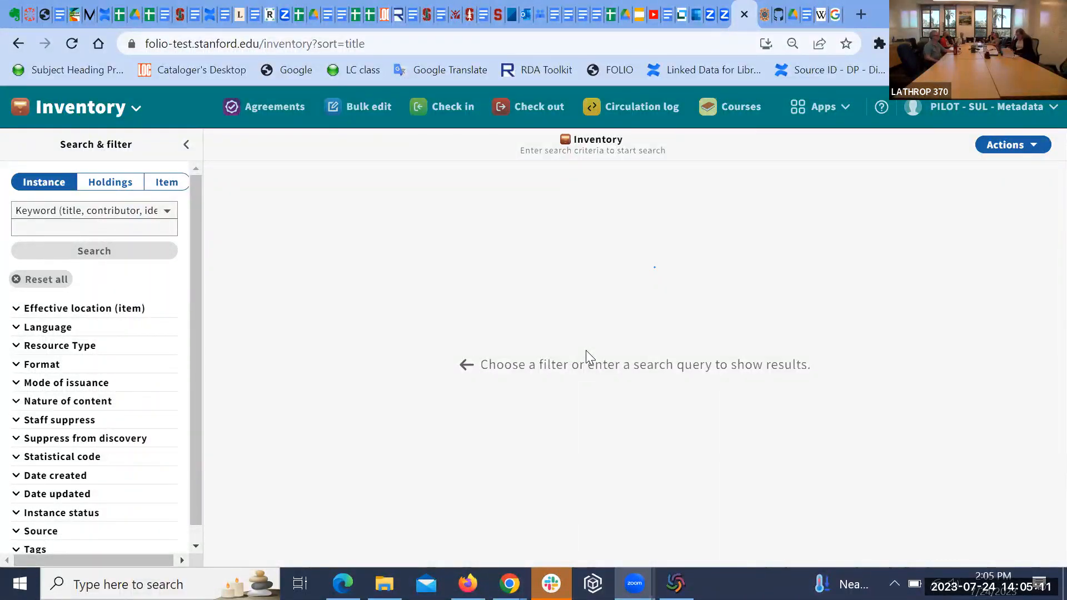
{"action": "key", "text": "alt+Tab"}
{"action": "key", "text": "alt+Tab"}
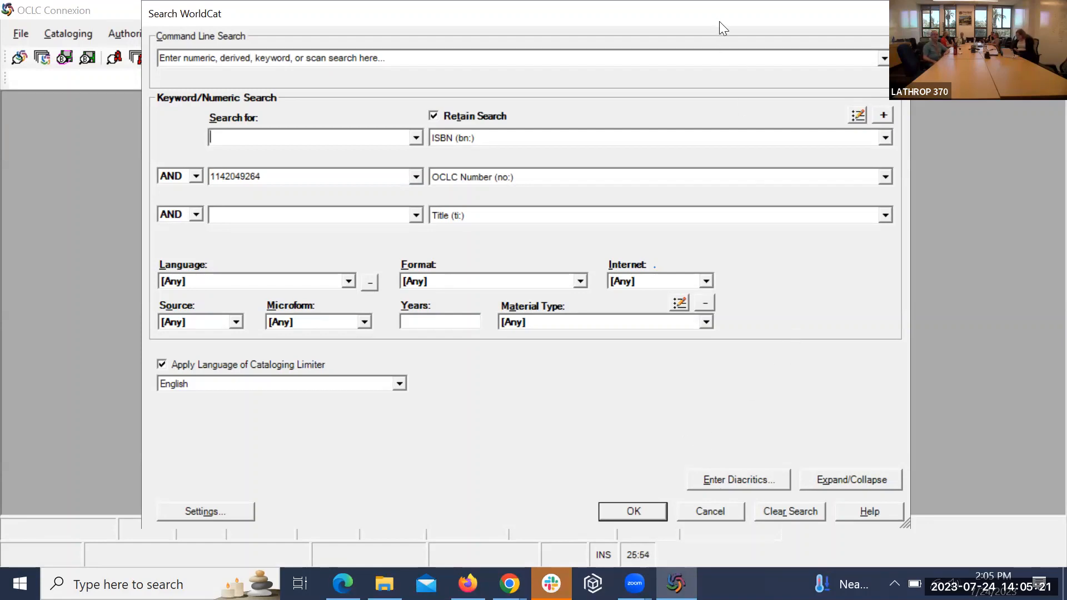
{"action": "left_click_drag", "start_coordinate": [719, 21], "coordinate": [817, 21]}
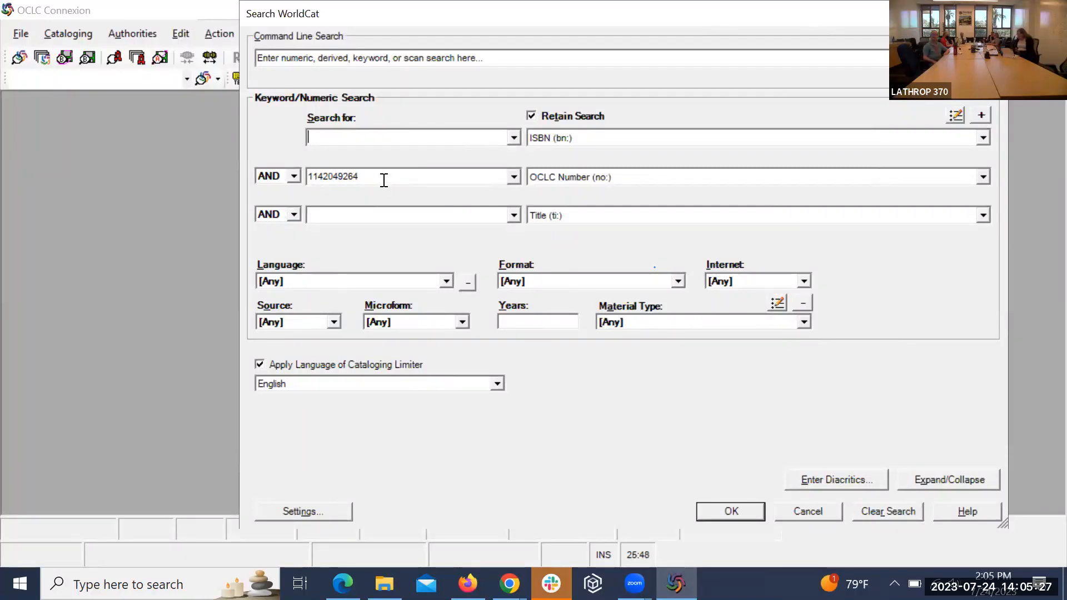
{"action": "left_click", "coordinate": [725, 499]}
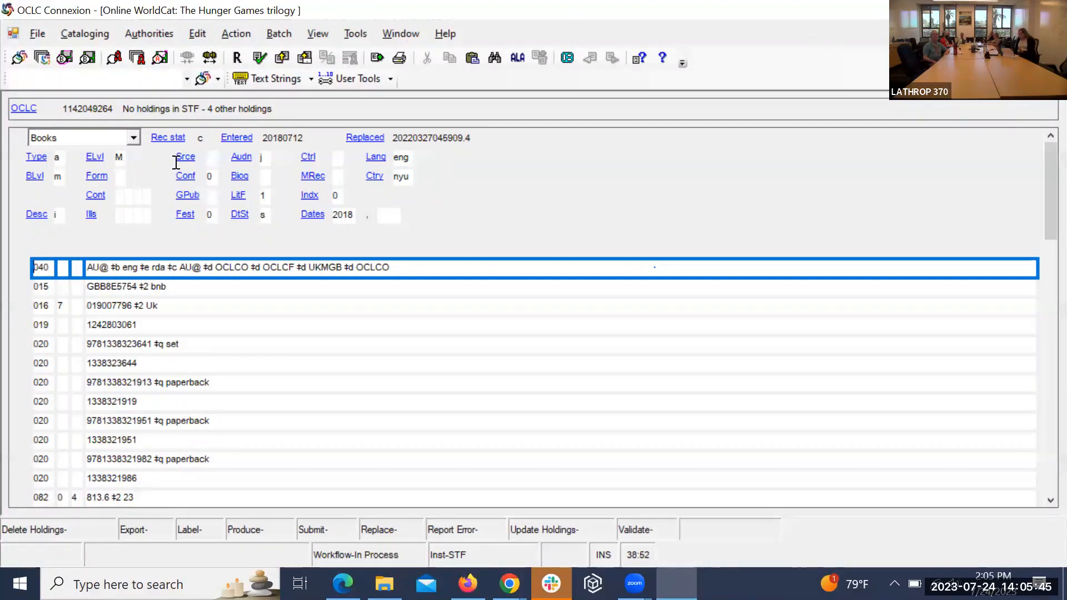
{"action": "double_click", "coordinate": [92, 109]}
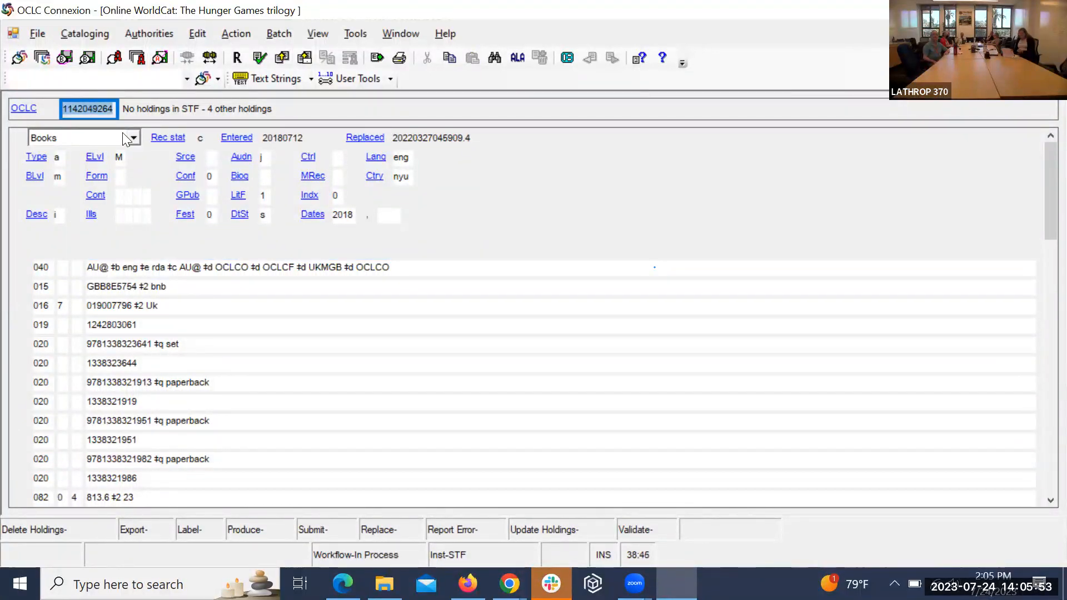
{"action": "left_click", "coordinate": [442, 386]}
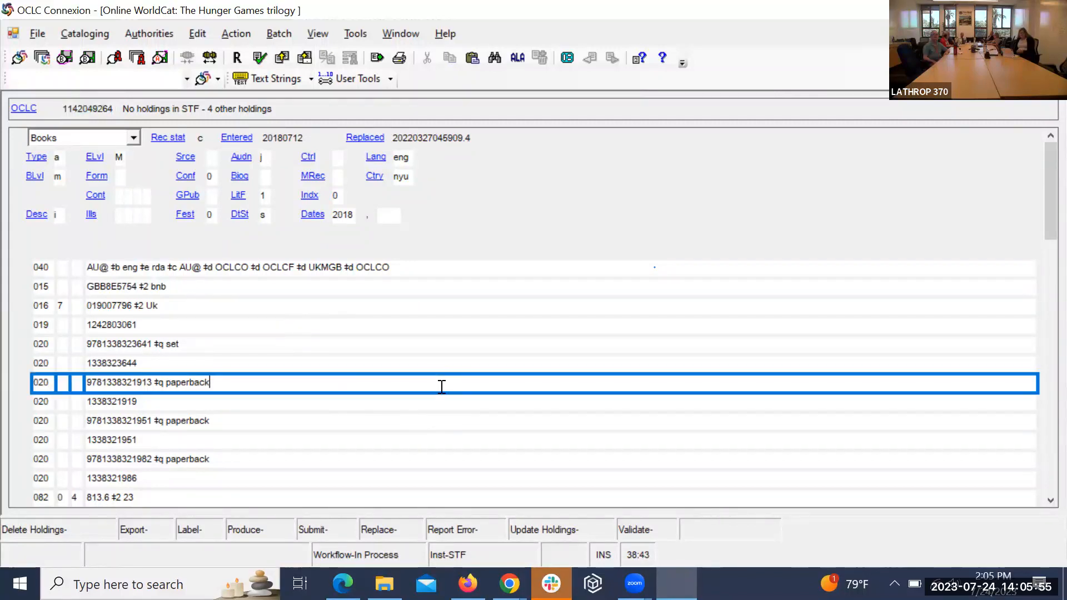
{"action": "scroll", "coordinate": [442, 386], "scroll_direction": "down", "scroll_amount": 5}
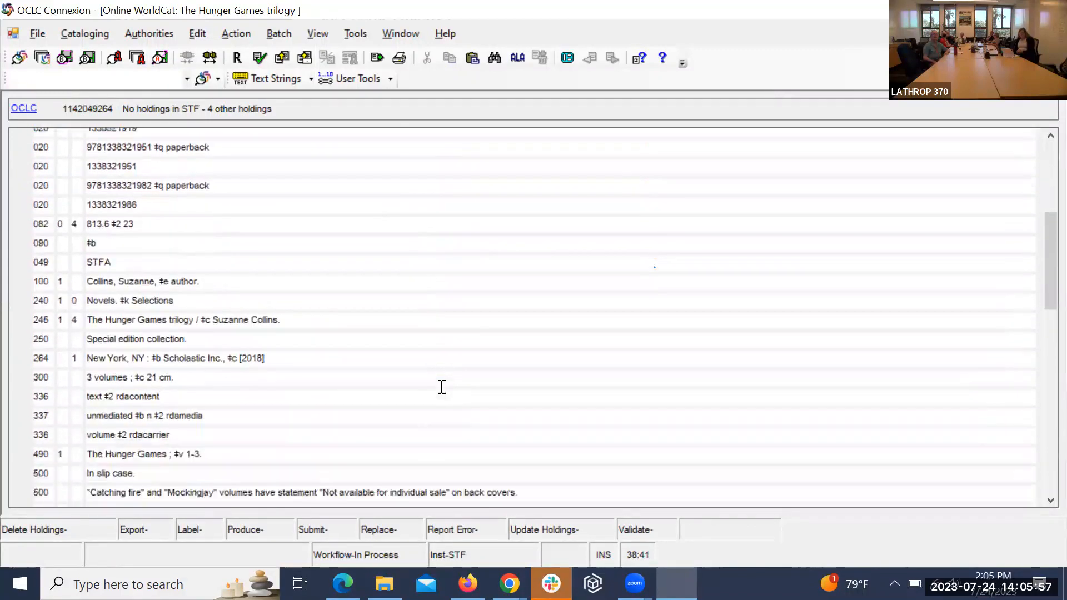
{"action": "scroll", "coordinate": [442, 386], "scroll_direction": "down", "scroll_amount": 1}
{"action": "scroll", "coordinate": [441, 386], "scroll_direction": "down", "scroll_amount": 1}
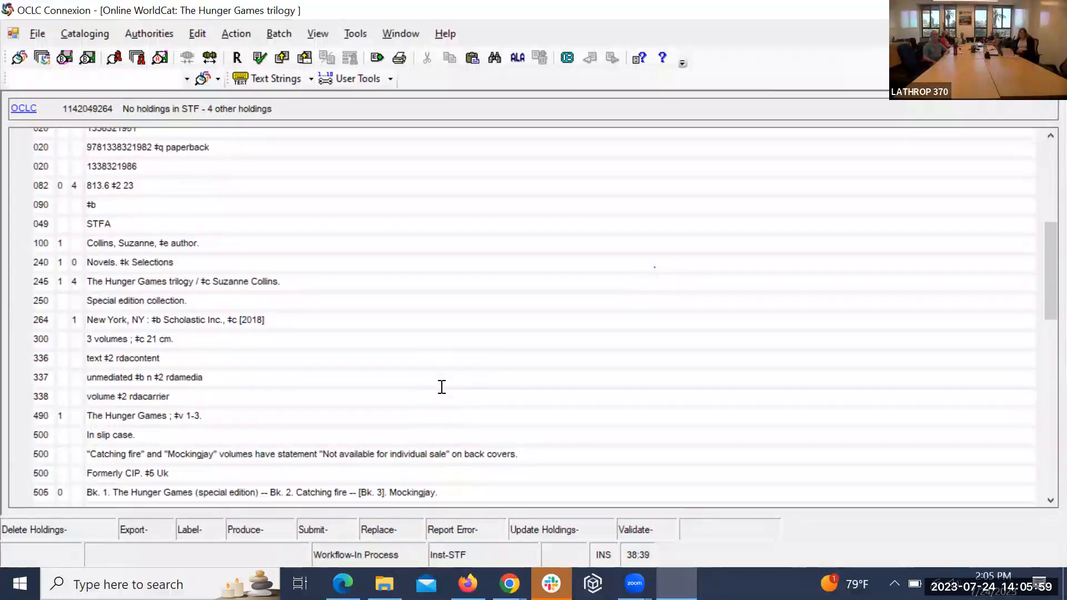
{"action": "scroll", "coordinate": [442, 386], "scroll_direction": "down", "scroll_amount": 1}
{"action": "scroll", "coordinate": [442, 387], "scroll_direction": "up", "scroll_amount": 4}
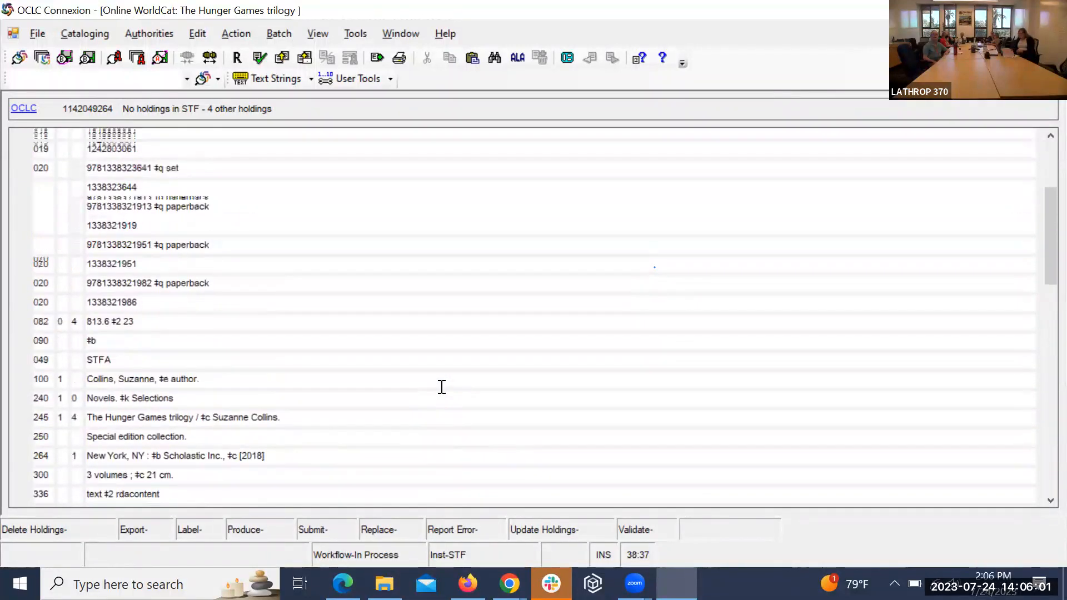
{"action": "scroll", "coordinate": [442, 387], "scroll_direction": "up", "scroll_amount": 4}
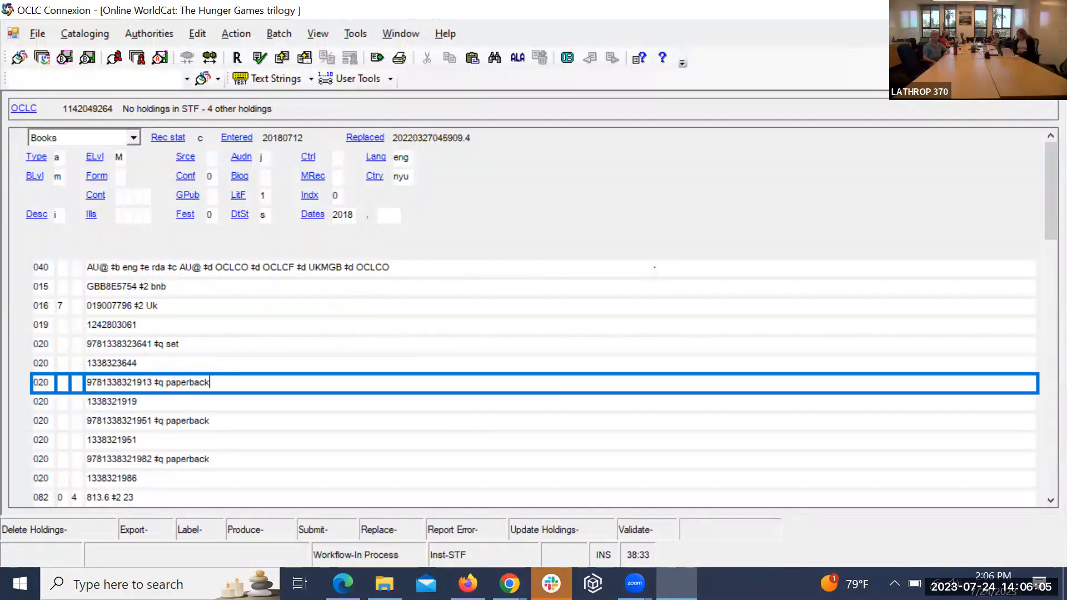
{"action": "left_click", "coordinate": [1053, 34]}
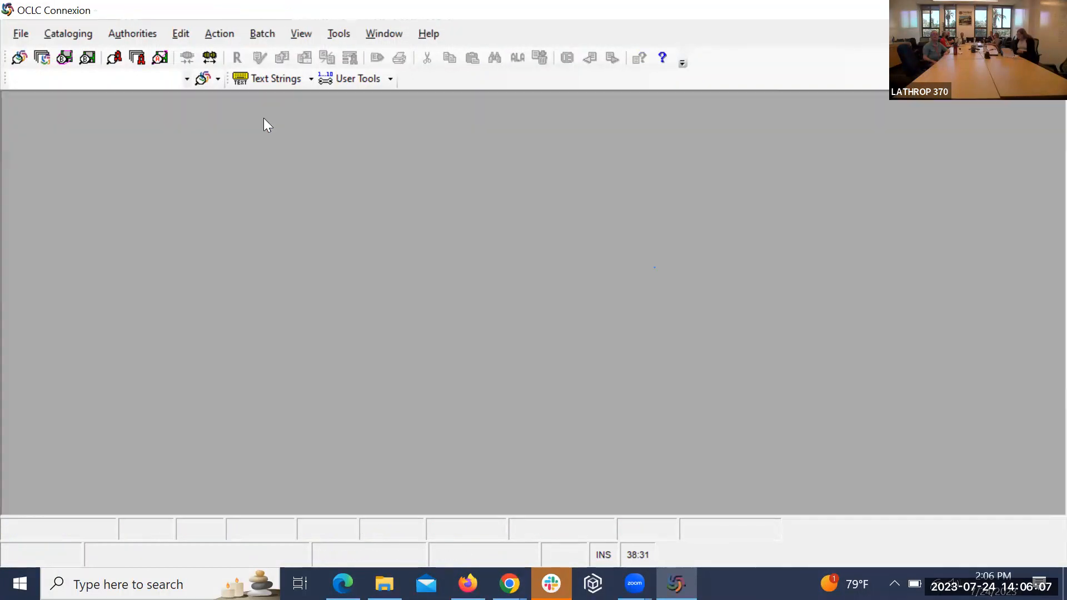
{"action": "left_click", "coordinate": [87, 37]}
{"action": "mouse_move", "coordinate": [89, 56]}
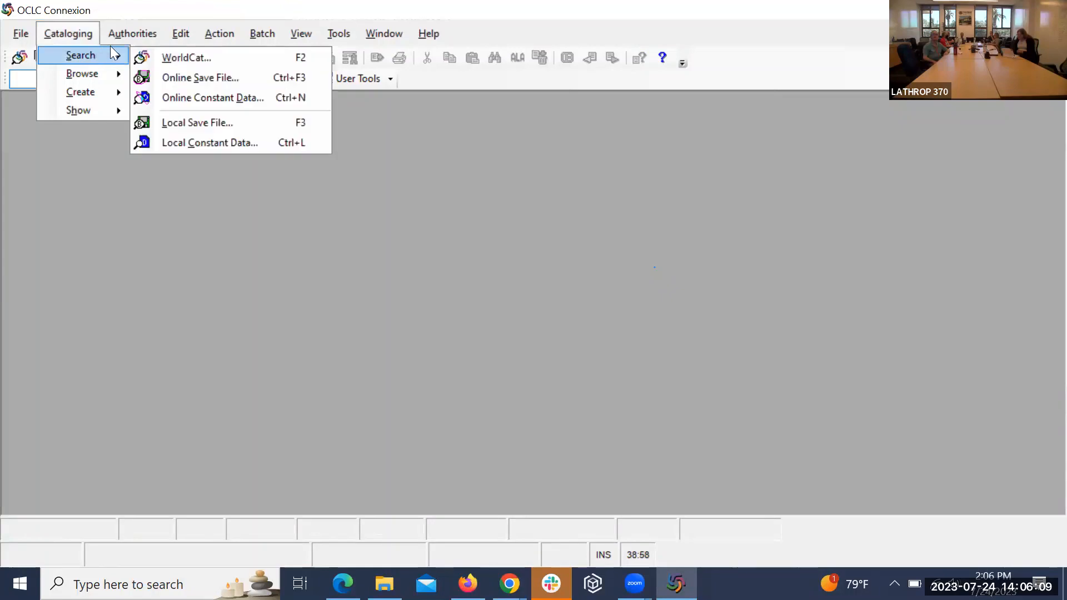
{"action": "left_click", "coordinate": [176, 58]}
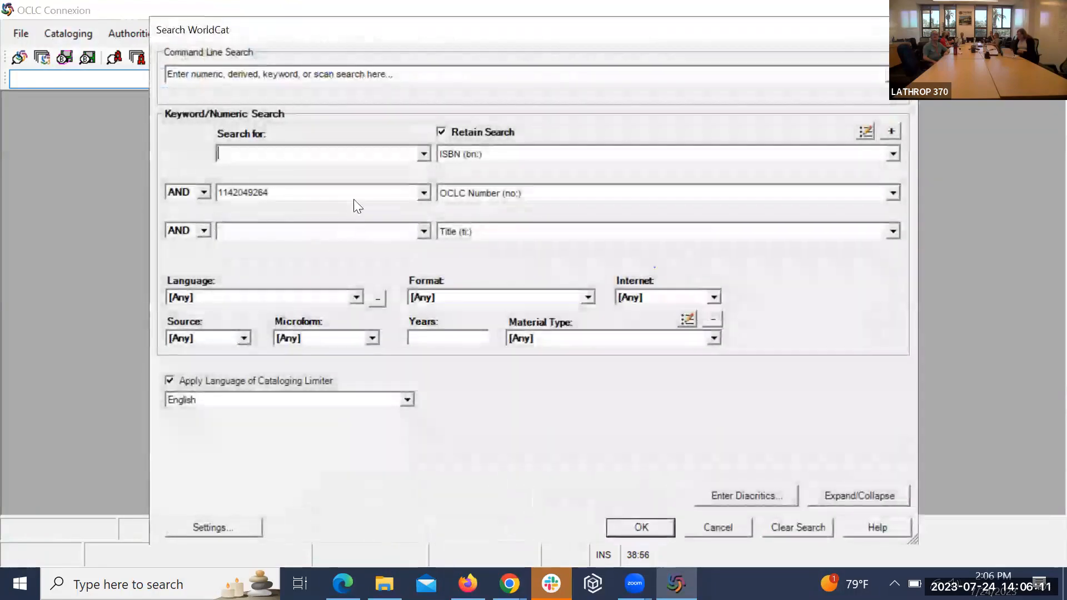
{"action": "left_click", "coordinate": [424, 194]}
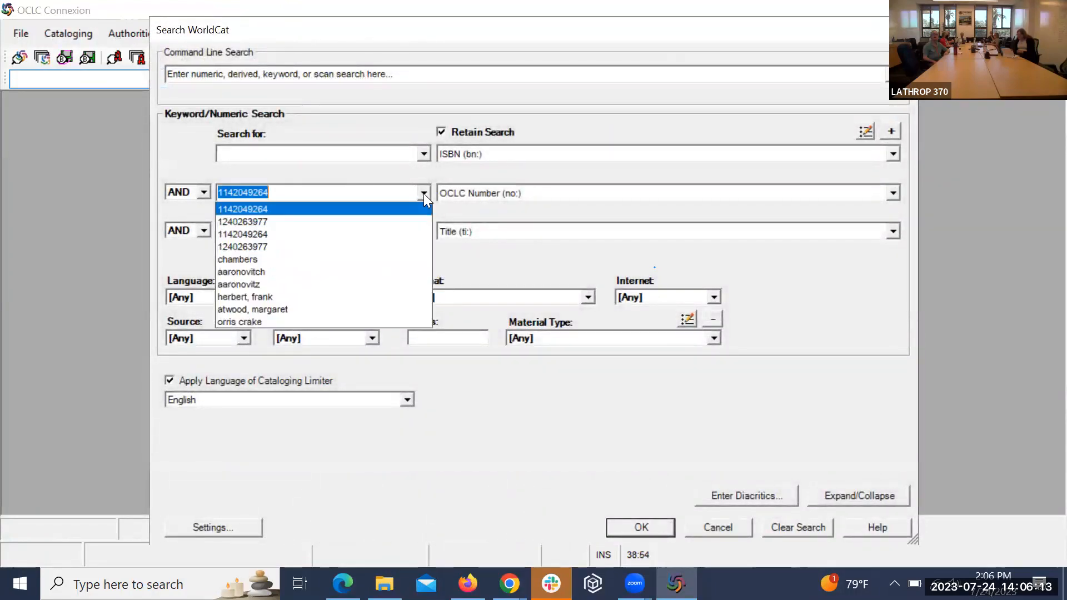
{"action": "left_click", "coordinate": [420, 216]}
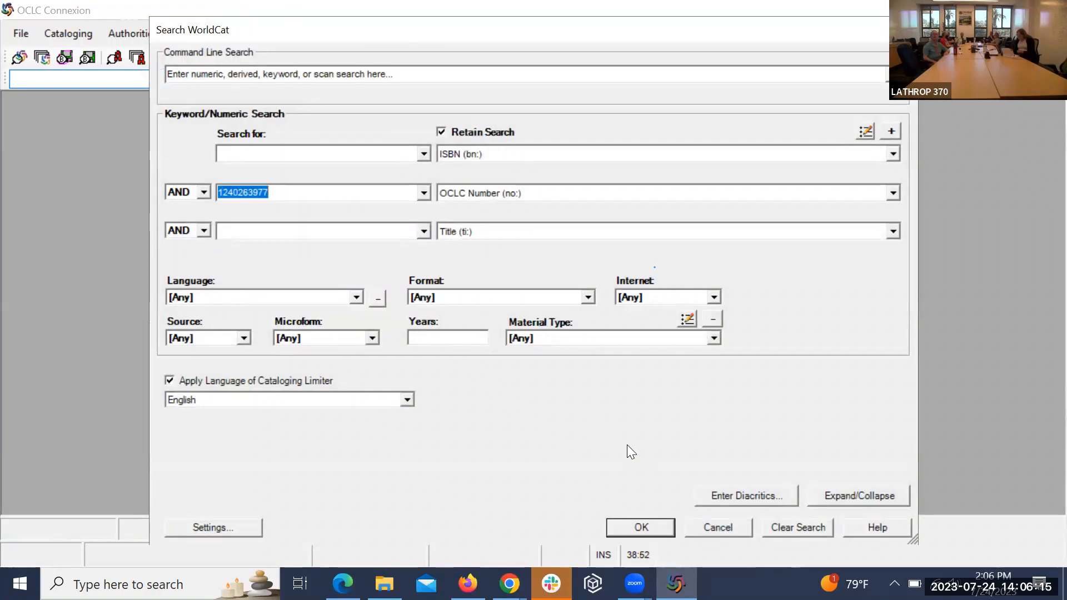
{"action": "key", "text": "Return"}
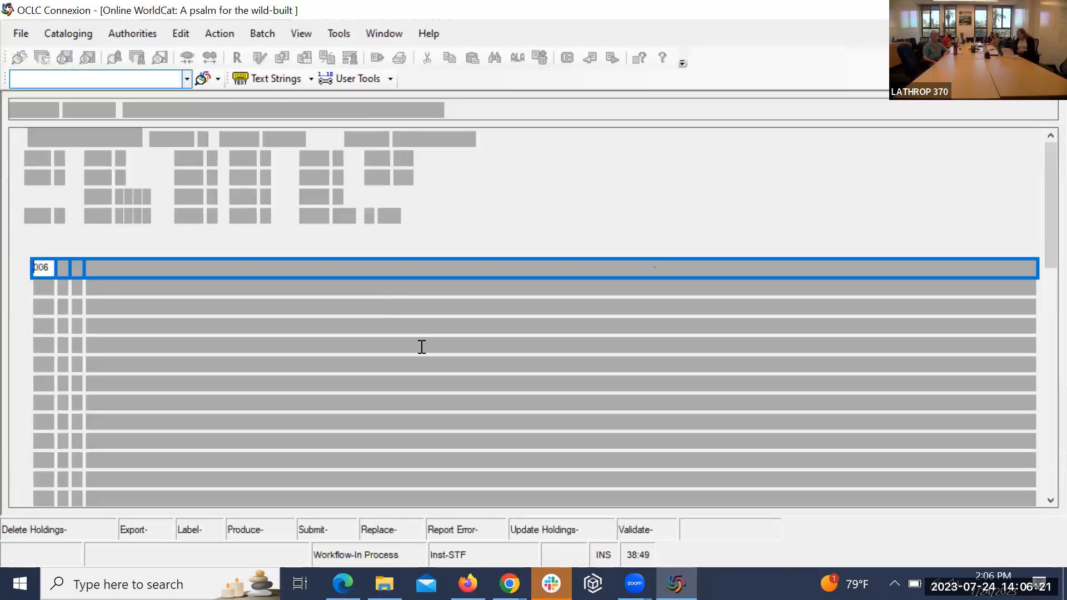
Step: Review the A psalm for the wild-built record, copy its OCLC number, and minimize Connexion
{"action": "scroll", "coordinate": [441, 349], "scroll_direction": "down", "scroll_amount": 2}
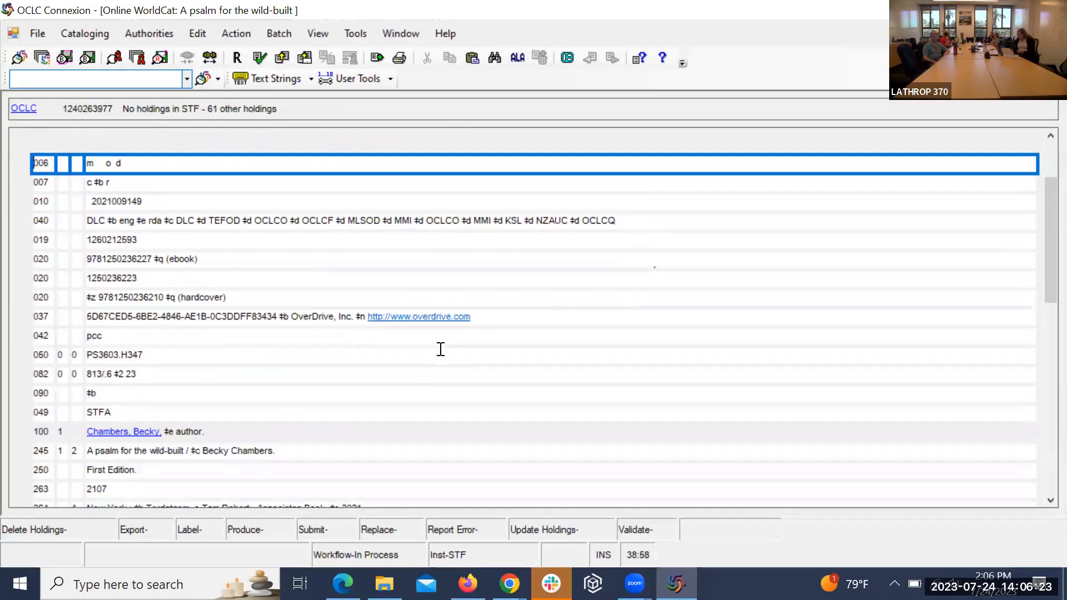
{"action": "scroll", "coordinate": [441, 349], "scroll_direction": "down", "scroll_amount": 4}
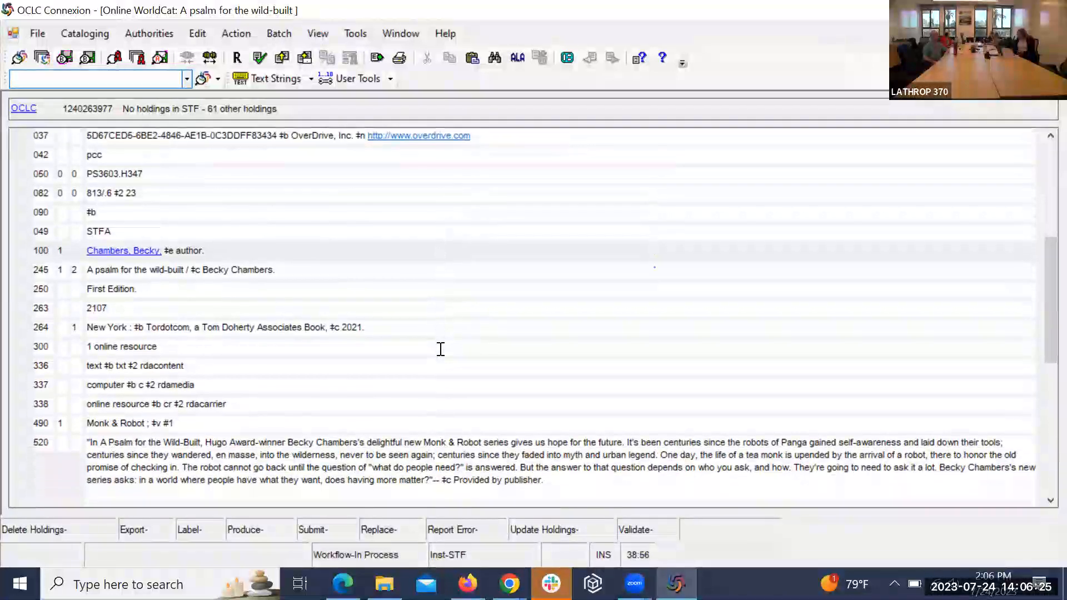
{"action": "scroll", "coordinate": [440, 349], "scroll_direction": "down", "scroll_amount": 1}
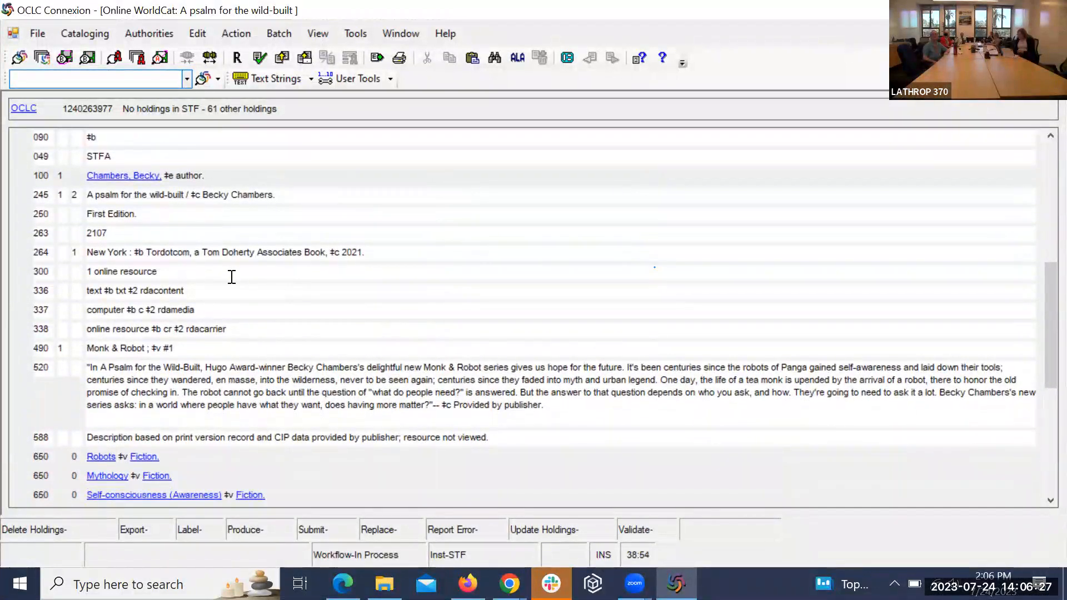
{"action": "scroll", "coordinate": [265, 317], "scroll_direction": "down", "scroll_amount": 2}
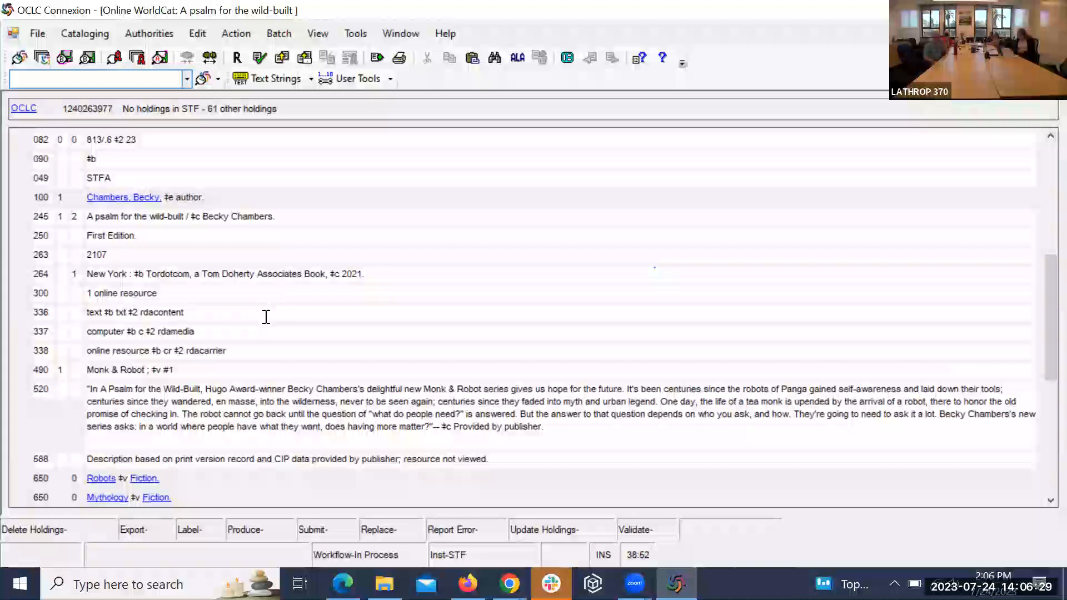
{"action": "scroll", "coordinate": [266, 317], "scroll_direction": "down", "scroll_amount": 1}
{"action": "scroll", "coordinate": [266, 317], "scroll_direction": "up", "scroll_amount": 4}
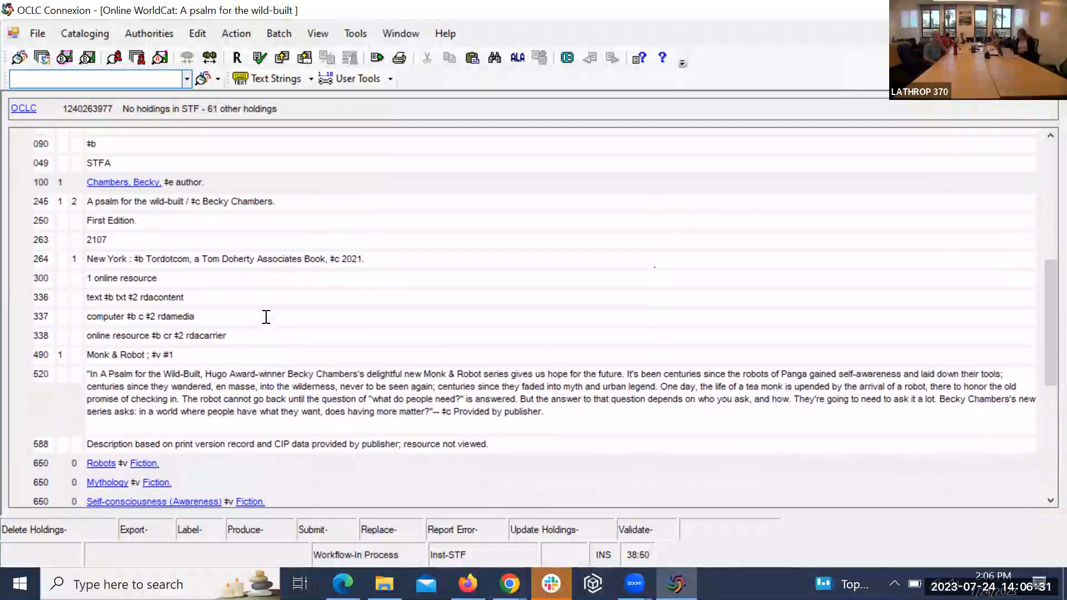
{"action": "scroll", "coordinate": [266, 316], "scroll_direction": "up", "scroll_amount": 4}
{"action": "scroll", "coordinate": [266, 317], "scroll_direction": "down", "scroll_amount": 6}
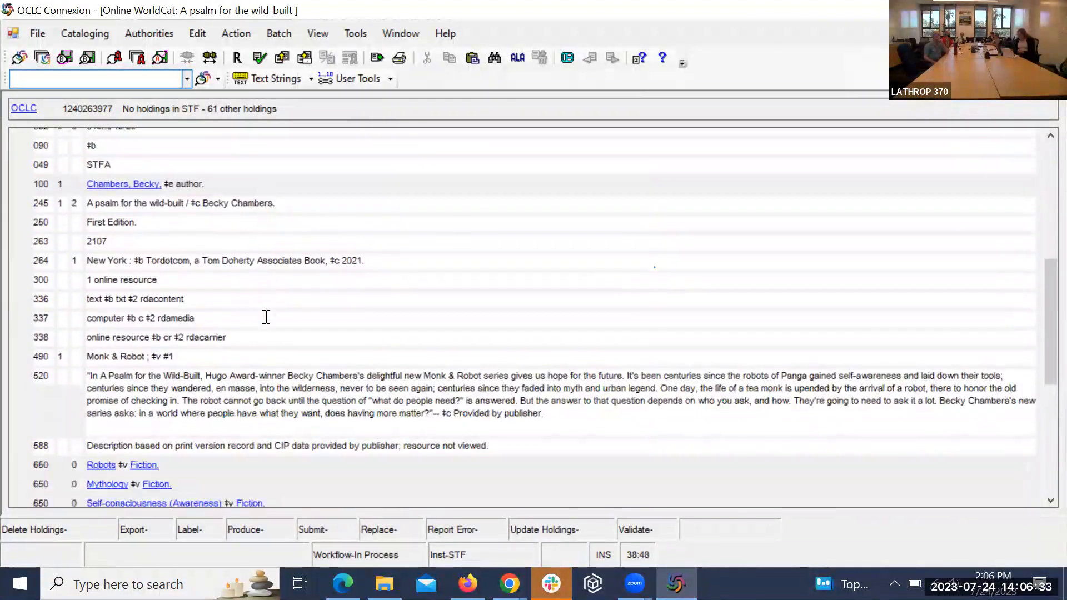
{"action": "scroll", "coordinate": [266, 317], "scroll_direction": "up", "scroll_amount": 3}
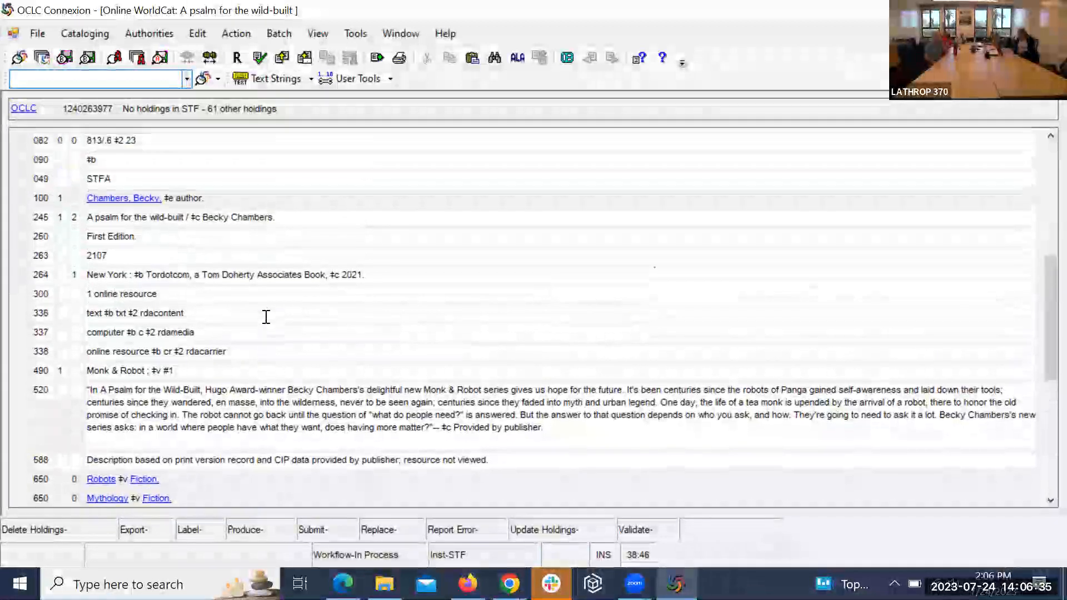
{"action": "scroll", "coordinate": [266, 317], "scroll_direction": "up", "scroll_amount": 6}
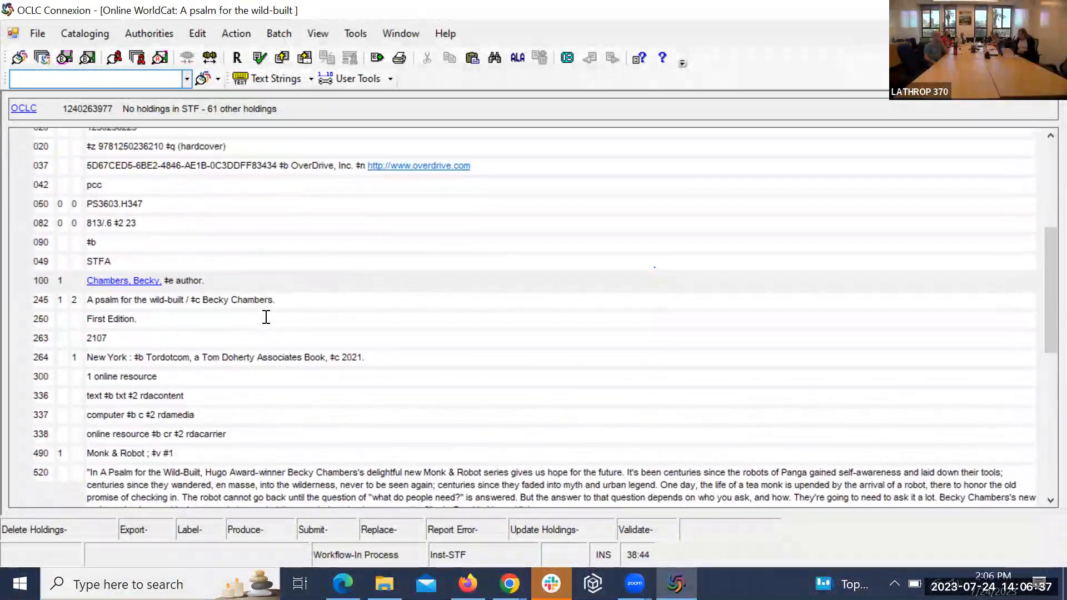
{"action": "scroll", "coordinate": [266, 317], "scroll_direction": "up", "scroll_amount": 2}
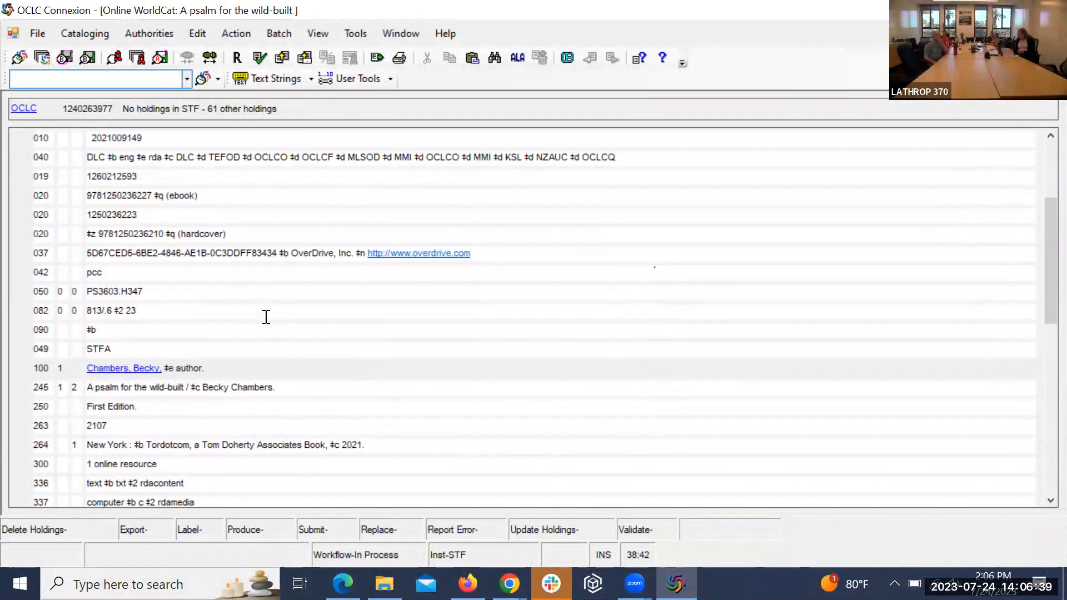
{"action": "double_click", "coordinate": [92, 111]}
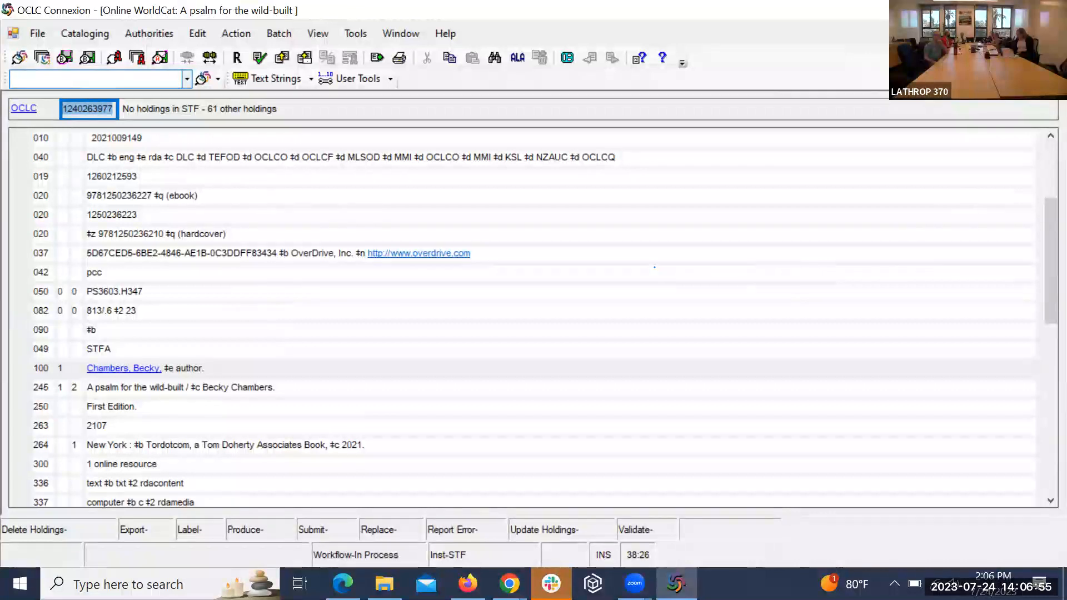
{"action": "left_click", "coordinate": [971, 10]}
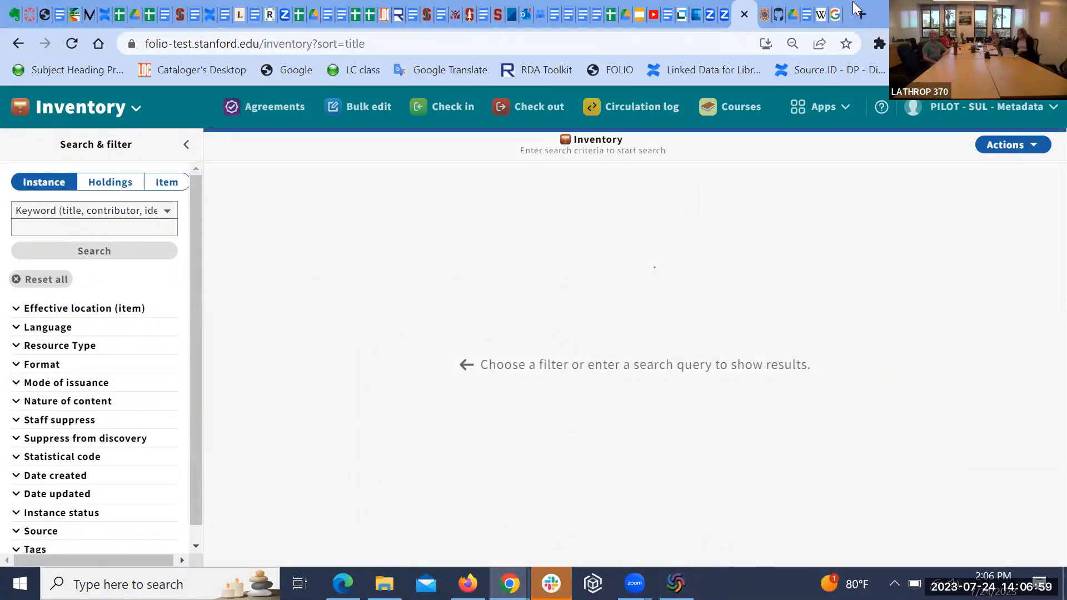
{"action": "left_click", "coordinate": [1037, 146]}
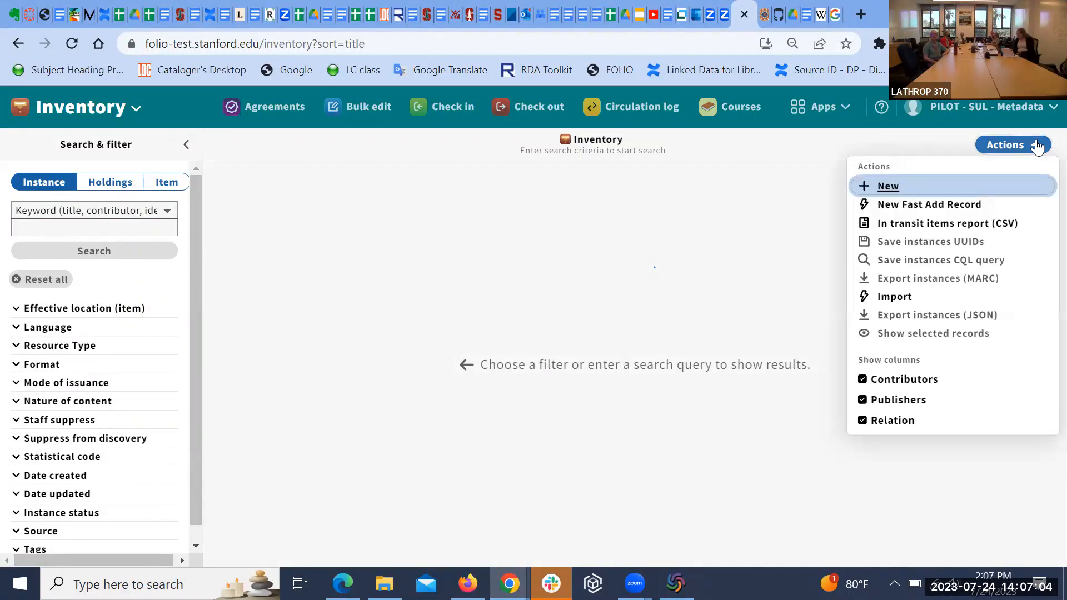
{"action": "left_click", "coordinate": [944, 300]}
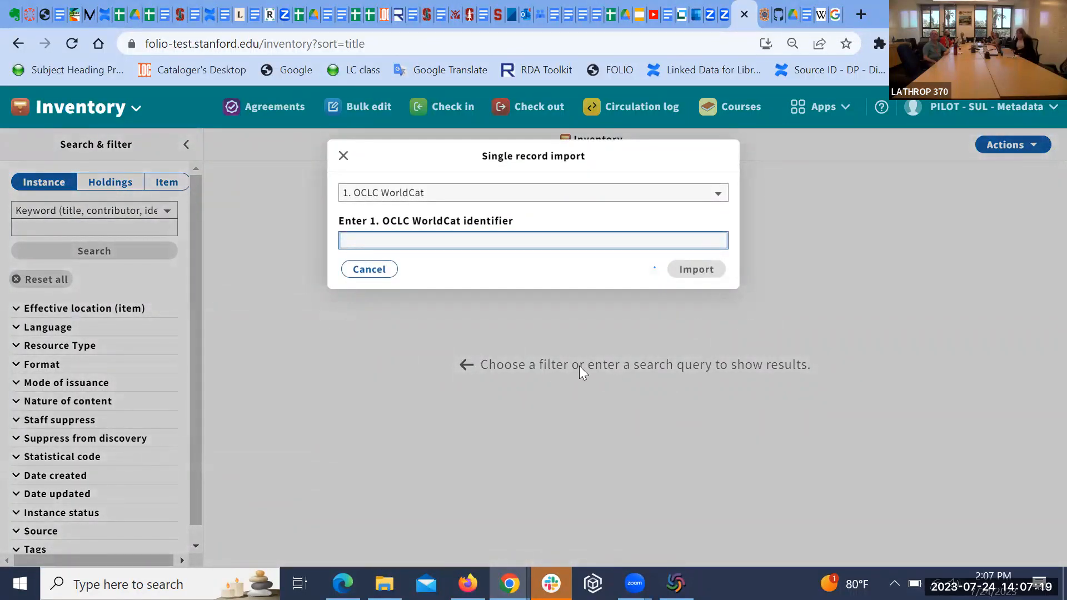
{"action": "key", "text": "ctrl+v"}
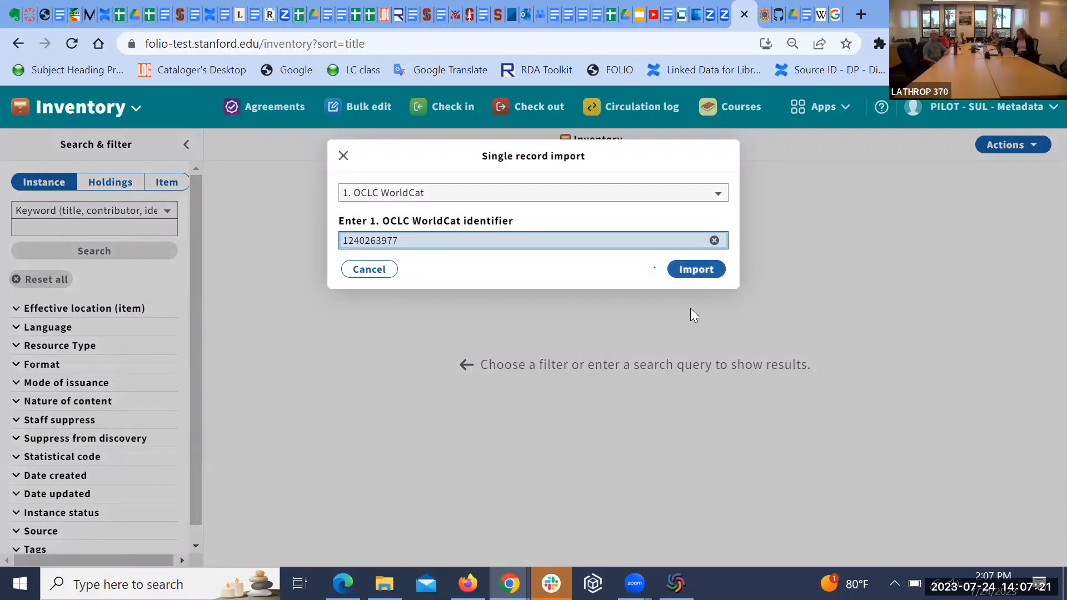
{"action": "left_click", "coordinate": [694, 270]}
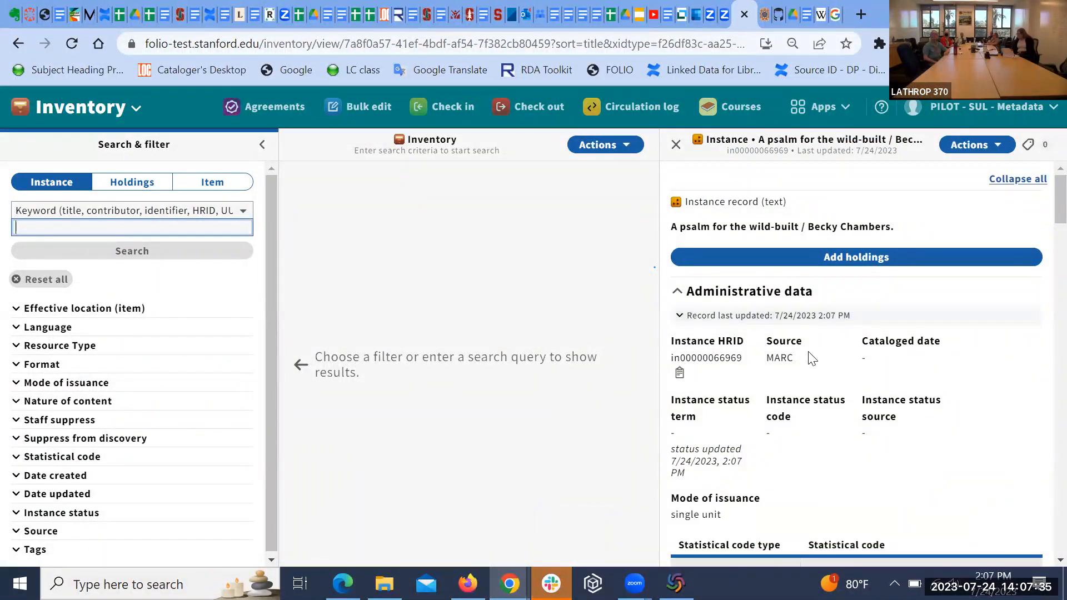
{"action": "scroll", "coordinate": [812, 352], "scroll_direction": "down", "scroll_amount": 2}
{"action": "scroll", "coordinate": [812, 358], "scroll_direction": "down", "scroll_amount": 12}
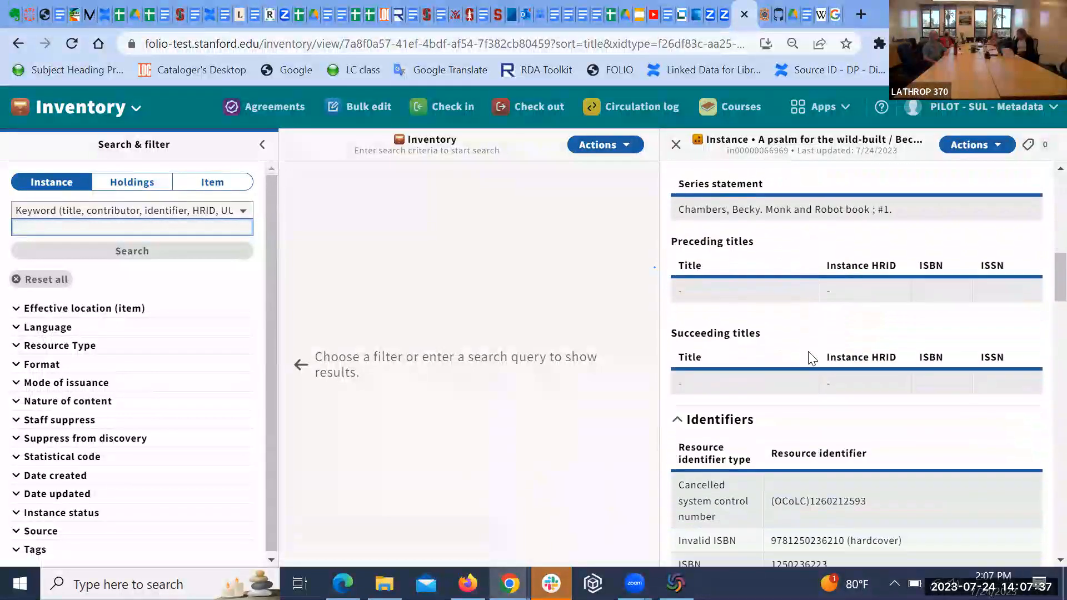
{"action": "scroll", "coordinate": [810, 356], "scroll_direction": "down", "scroll_amount": 15}
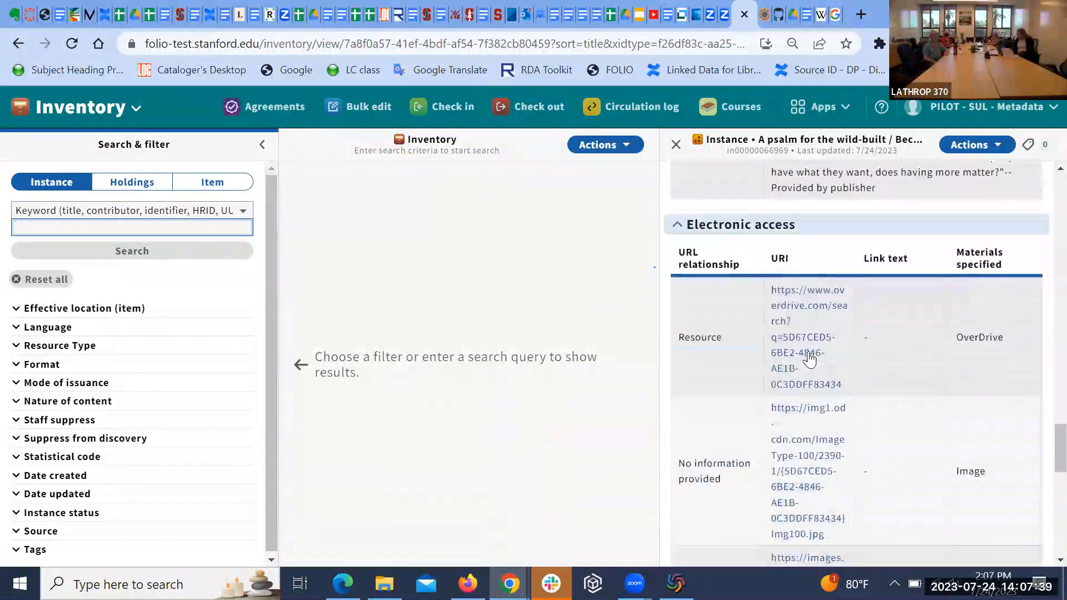
{"action": "scroll", "coordinate": [809, 358], "scroll_direction": "down", "scroll_amount": 1}
{"action": "scroll", "coordinate": [809, 358], "scroll_direction": "up", "scroll_amount": 10}
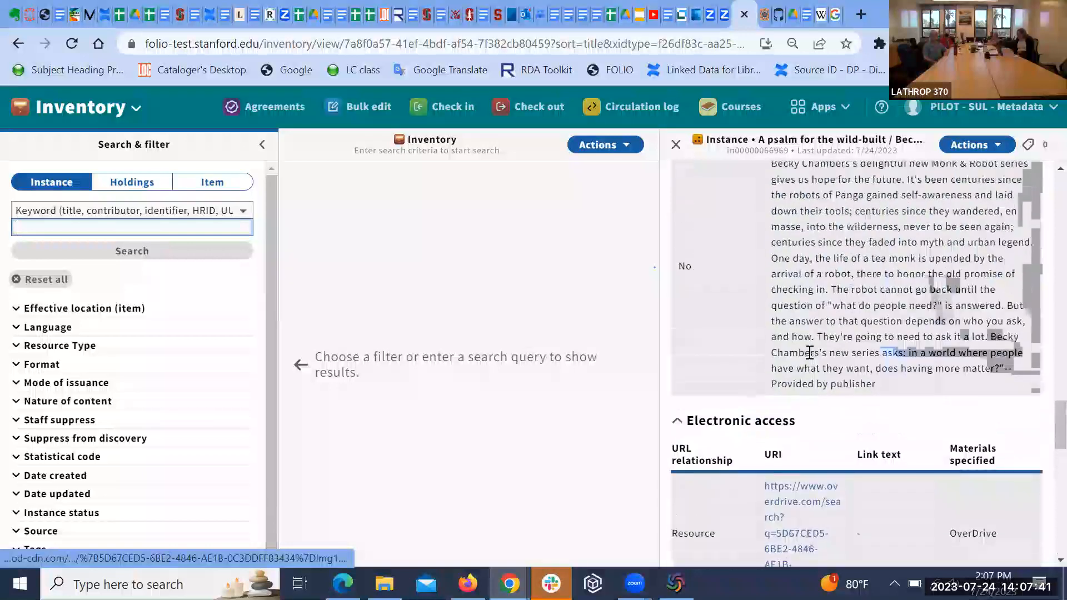
{"action": "scroll", "coordinate": [810, 358], "scroll_direction": "up", "scroll_amount": 12}
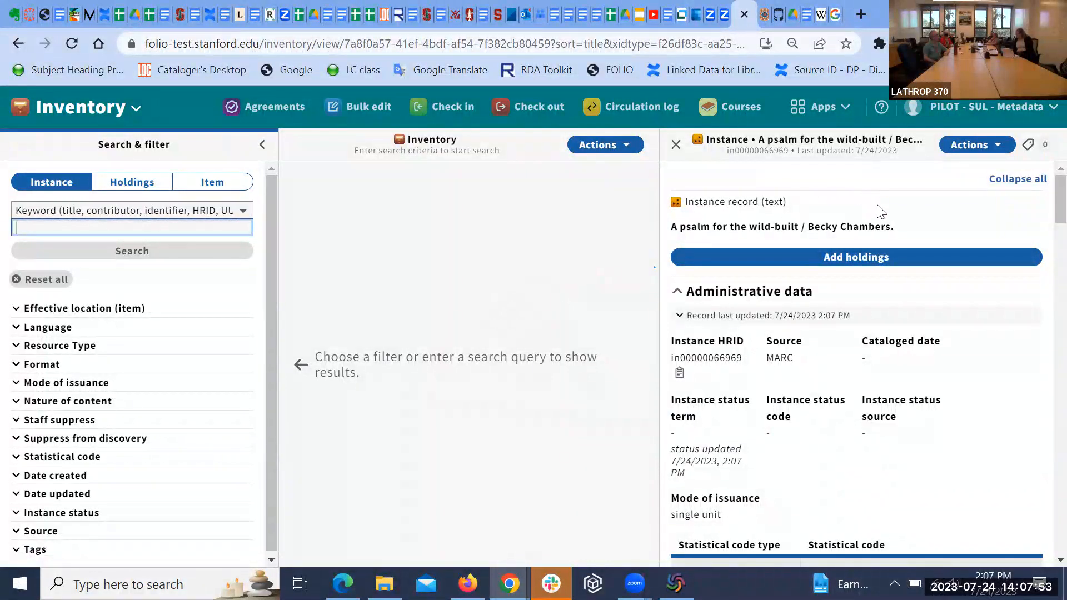
{"action": "scroll", "coordinate": [878, 210], "scroll_direction": "down", "scroll_amount": 1}
{"action": "scroll", "coordinate": [878, 210], "scroll_direction": "up", "scroll_amount": 2}
{"action": "scroll", "coordinate": [933, 194], "scroll_direction": "down", "scroll_amount": 1}
{"action": "scroll", "coordinate": [934, 194], "scroll_direction": "up", "scroll_amount": 1}
{"action": "scroll", "coordinate": [933, 194], "scroll_direction": "down", "scroll_amount": 1}
{"action": "scroll", "coordinate": [933, 195], "scroll_direction": "down", "scroll_amount": 3}
{"action": "scroll", "coordinate": [934, 195], "scroll_direction": "up", "scroll_amount": 2}
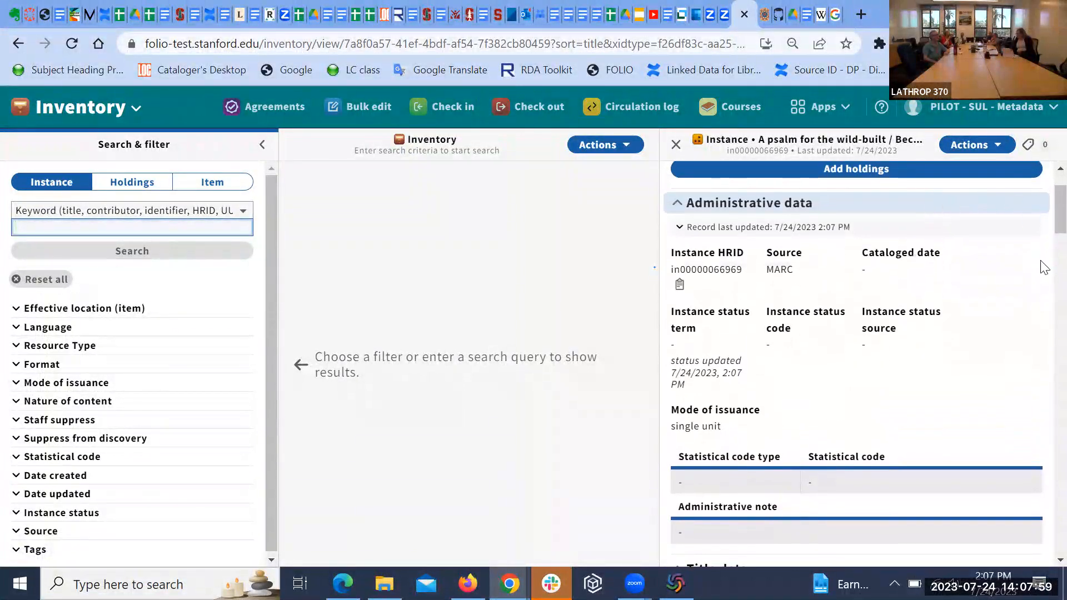
{"action": "scroll", "coordinate": [1011, 305], "scroll_direction": "up", "scroll_amount": 1}
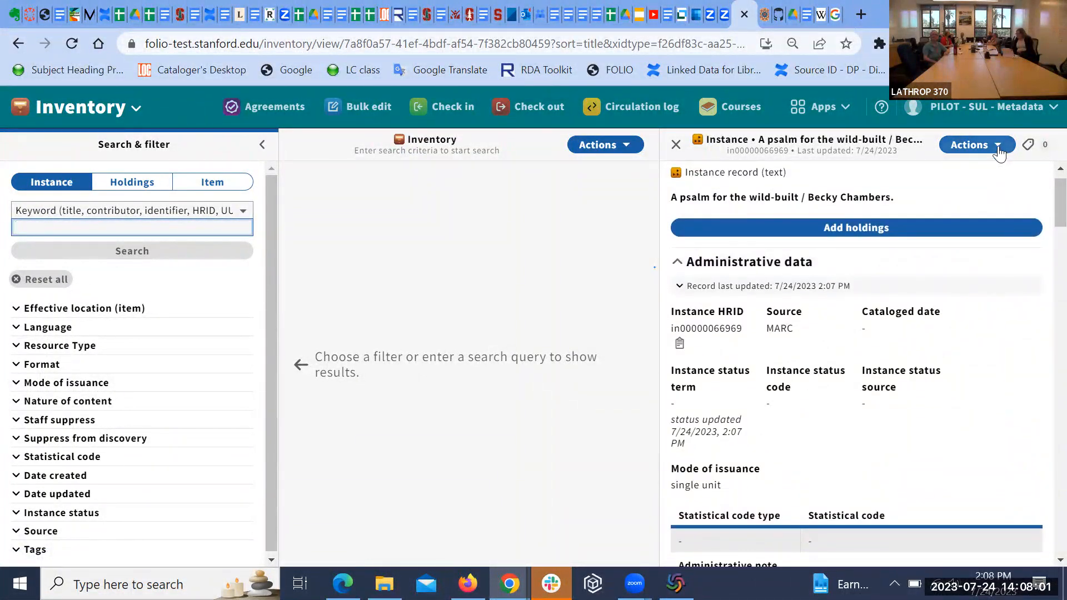
{"action": "left_click", "coordinate": [998, 149]}
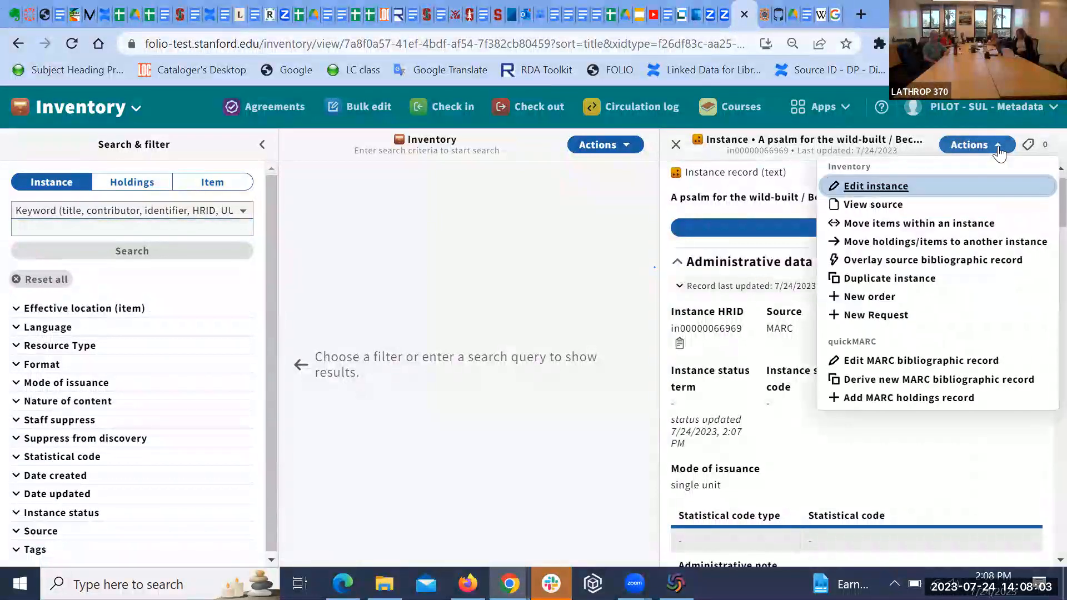
{"action": "left_click", "coordinate": [745, 356]}
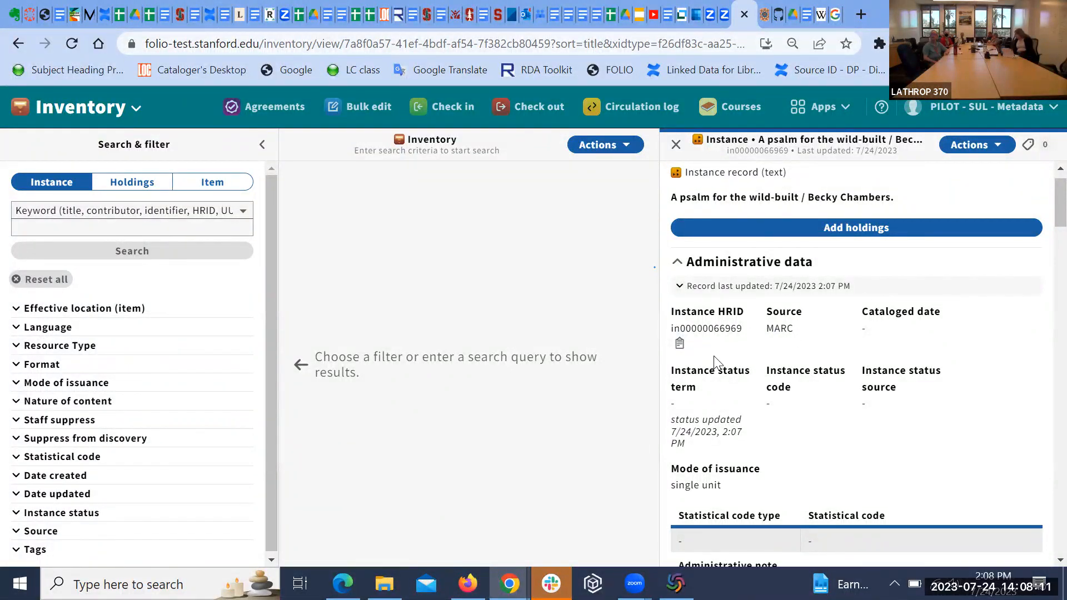
{"action": "left_click", "coordinate": [999, 147]}
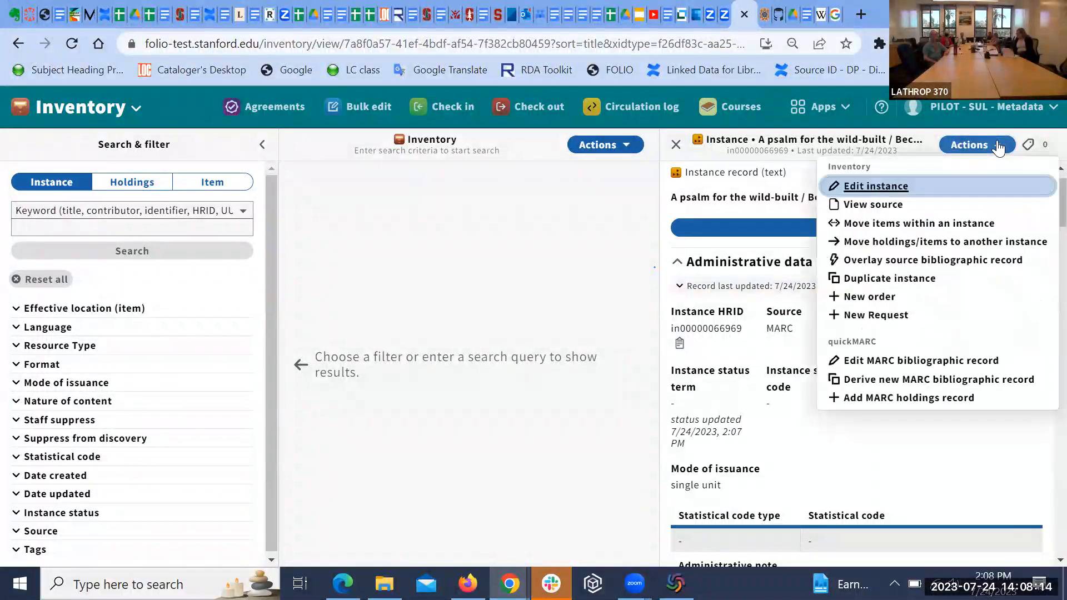
{"action": "left_click", "coordinate": [896, 363]}
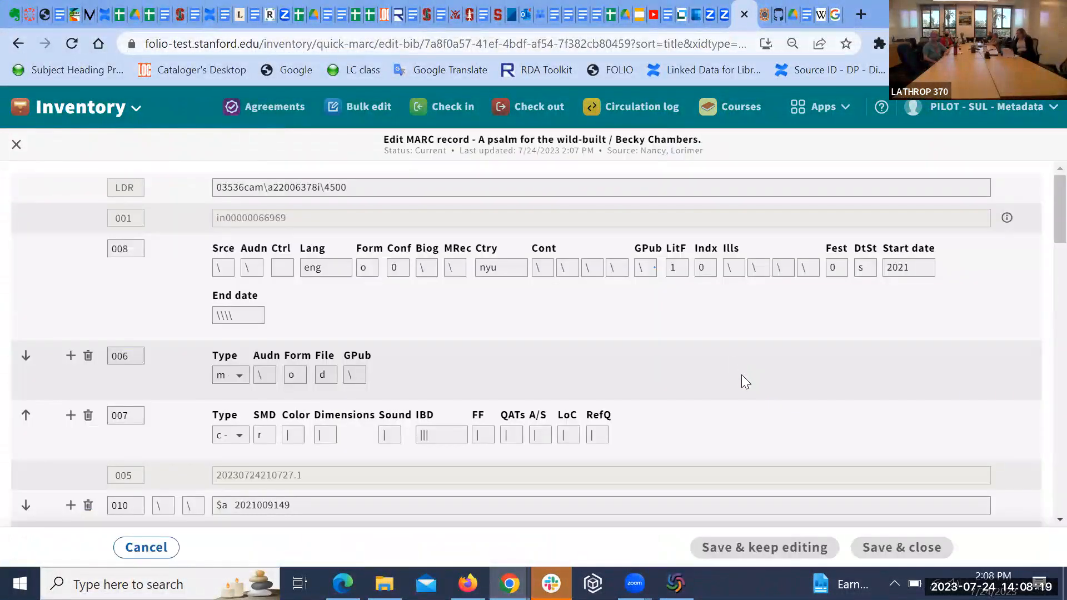
{"action": "scroll", "coordinate": [742, 374], "scroll_direction": "down", "scroll_amount": 2}
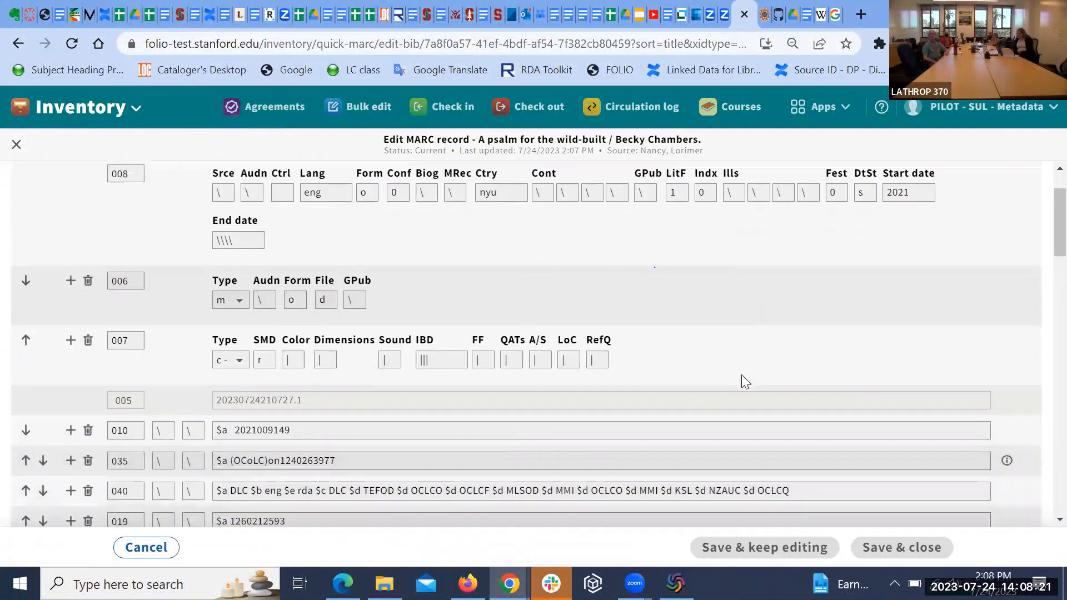
{"action": "scroll", "coordinate": [741, 375], "scroll_direction": "down", "scroll_amount": 2}
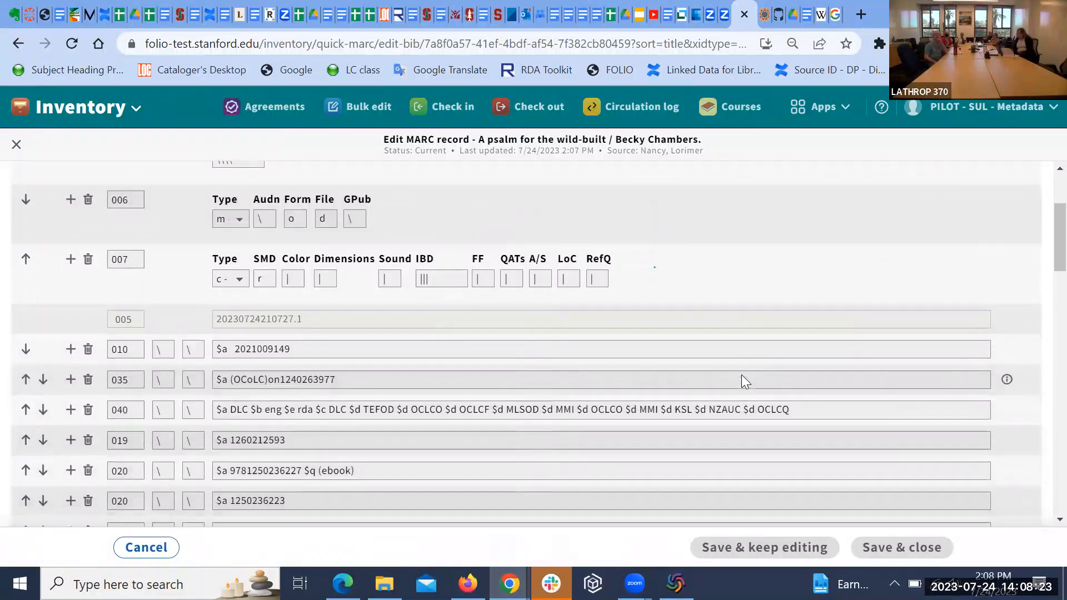
{"action": "scroll", "coordinate": [819, 267], "scroll_direction": "down", "scroll_amount": 2}
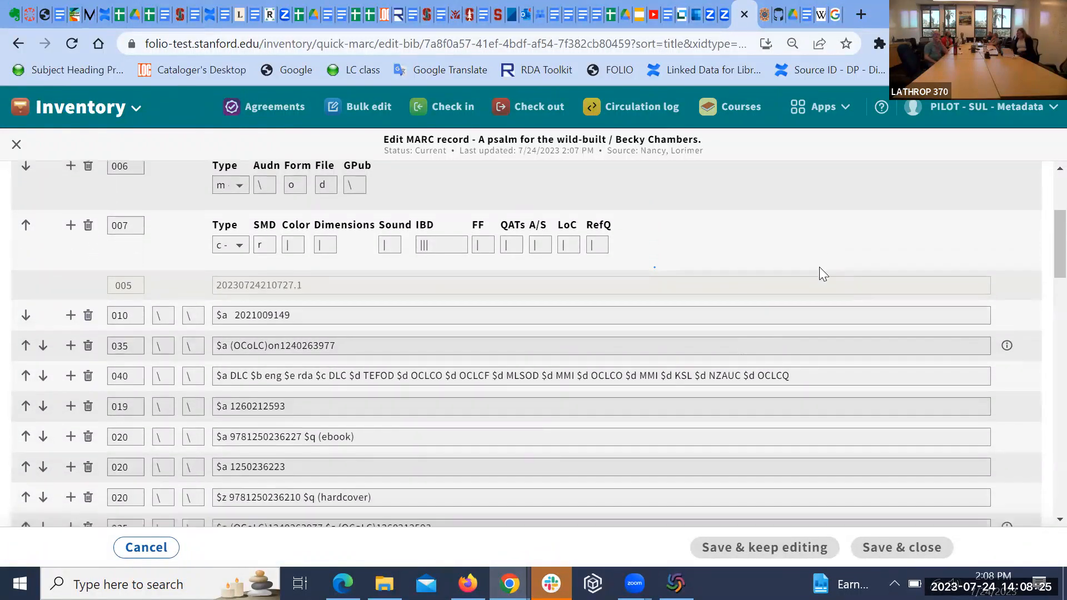
{"action": "scroll", "coordinate": [820, 267], "scroll_direction": "down", "scroll_amount": 1}
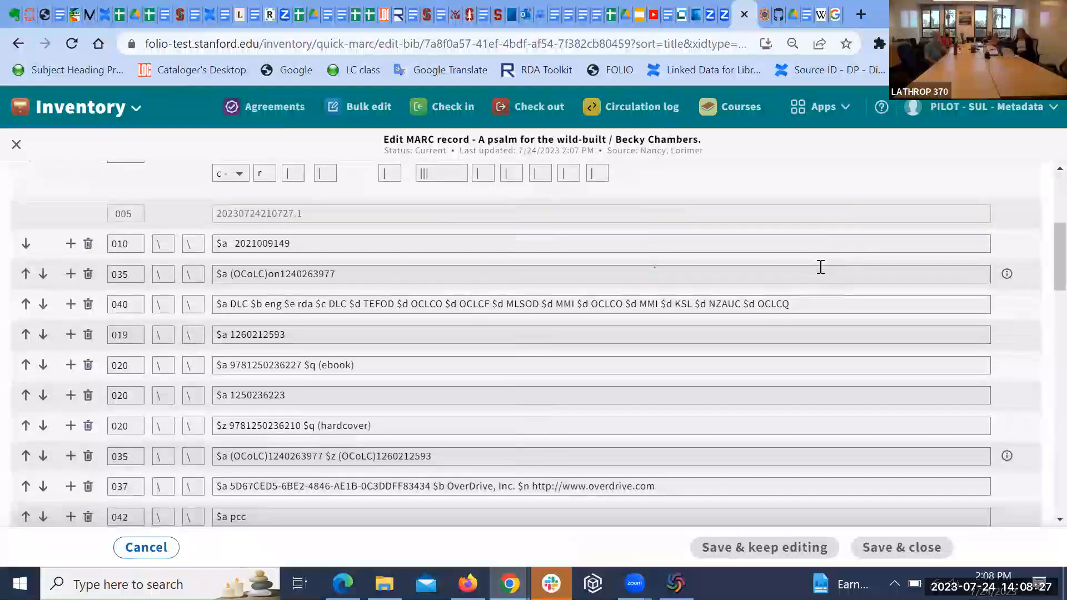
{"action": "scroll", "coordinate": [820, 266], "scroll_direction": "down", "scroll_amount": 1}
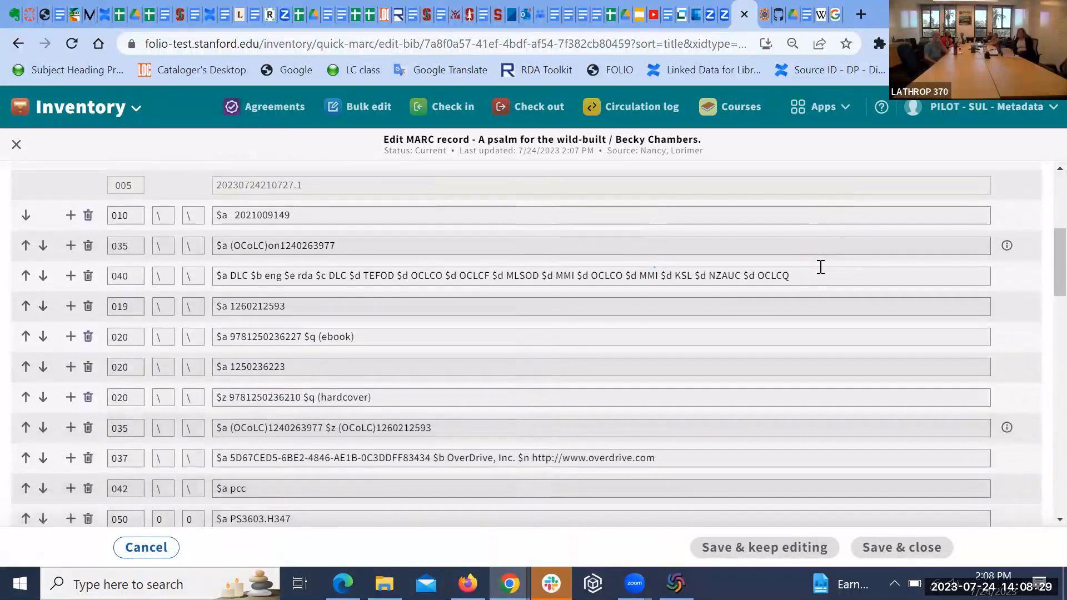
{"action": "scroll", "coordinate": [820, 267], "scroll_direction": "down", "scroll_amount": 2}
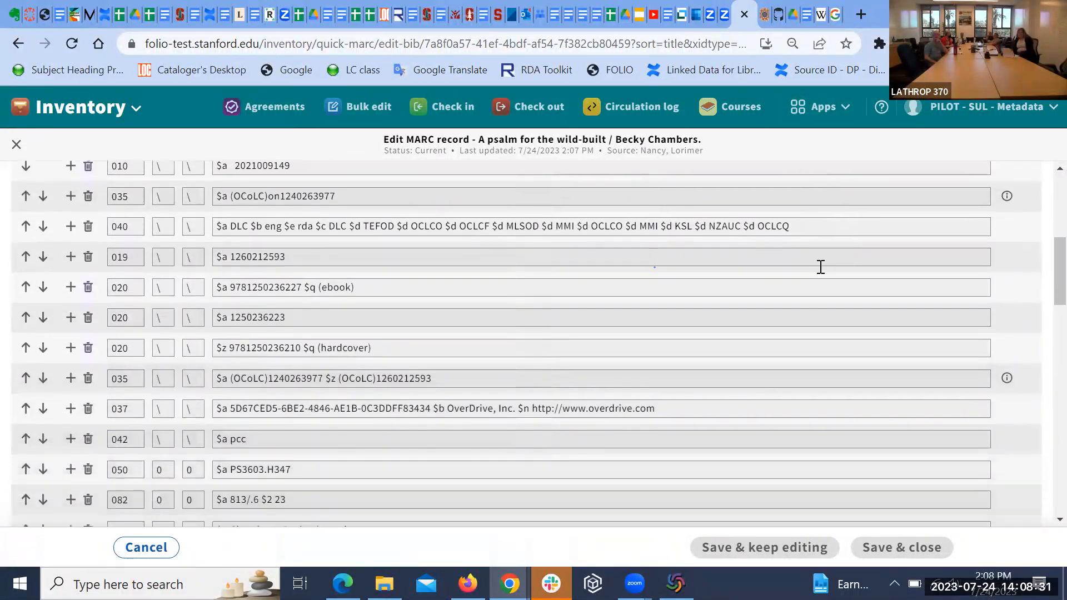
{"action": "scroll", "coordinate": [820, 267], "scroll_direction": "down", "scroll_amount": 1}
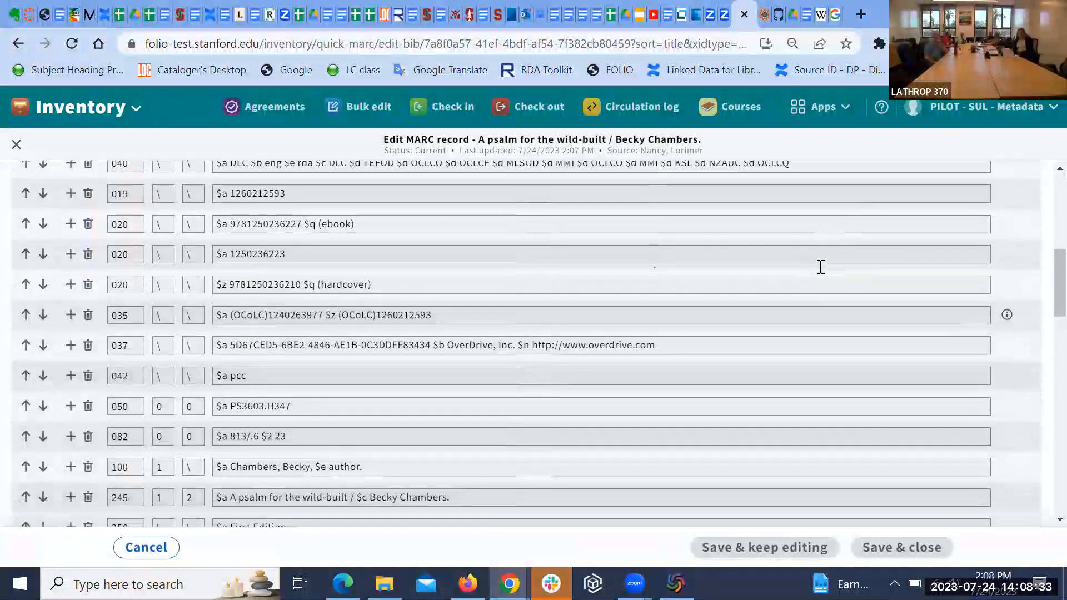
{"action": "scroll", "coordinate": [820, 267], "scroll_direction": "down", "scroll_amount": 2}
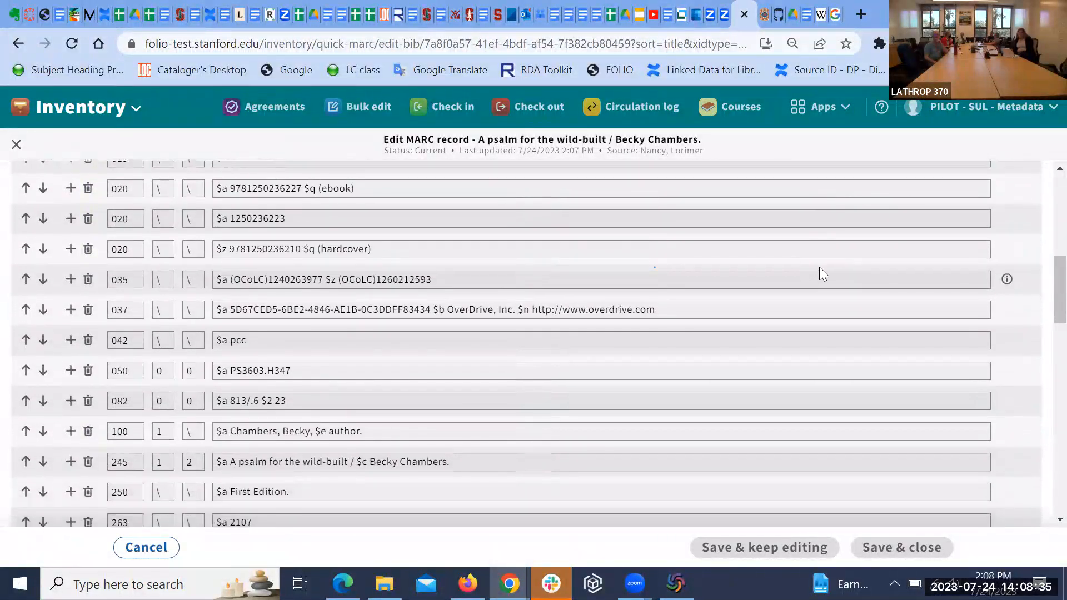
{"action": "scroll", "coordinate": [820, 268], "scroll_direction": "down", "scroll_amount": 1}
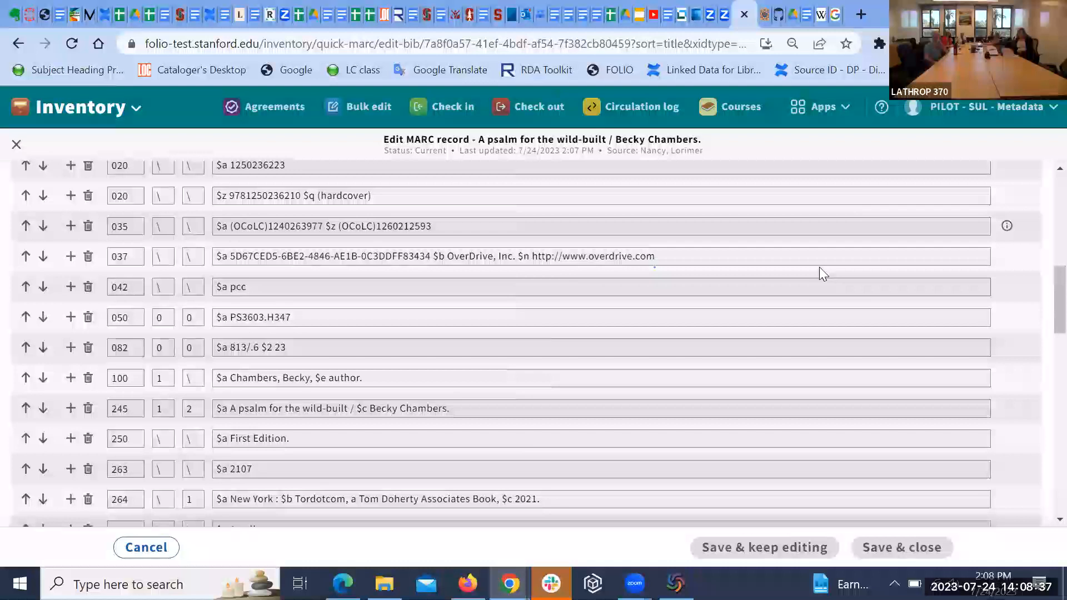
{"action": "scroll", "coordinate": [821, 268], "scroll_direction": "up", "scroll_amount": 2}
{"action": "scroll", "coordinate": [820, 267], "scroll_direction": "up", "scroll_amount": 1}
{"action": "scroll", "coordinate": [819, 266], "scroll_direction": "down", "scroll_amount": 3}
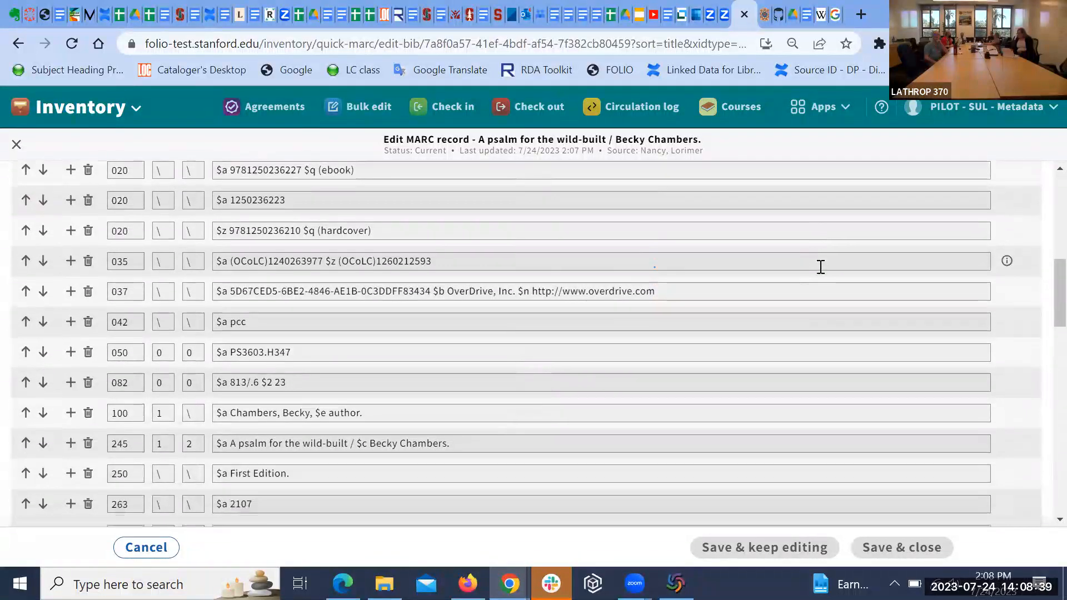
{"action": "scroll", "coordinate": [820, 267], "scroll_direction": "down", "scroll_amount": 7}
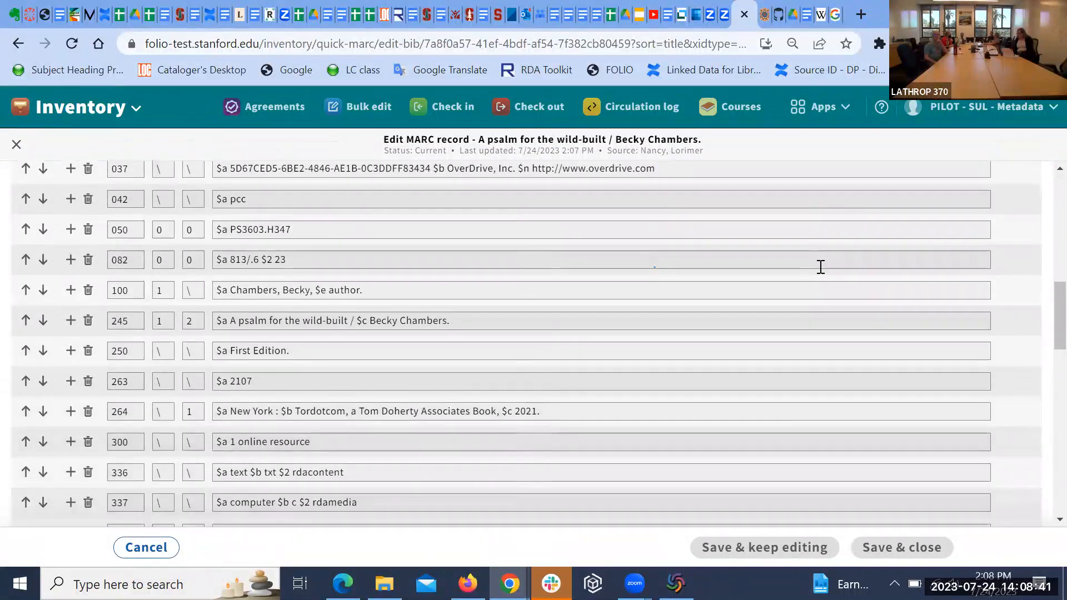
{"action": "scroll", "coordinate": [820, 267], "scroll_direction": "down", "scroll_amount": 8}
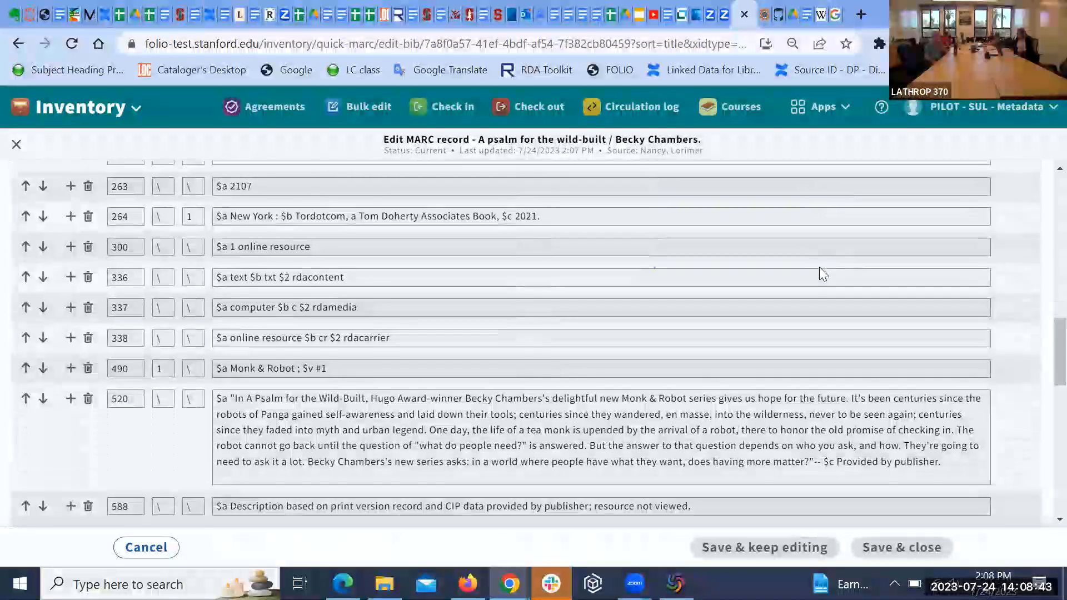
{"action": "scroll", "coordinate": [820, 267], "scroll_direction": "down", "scroll_amount": 8}
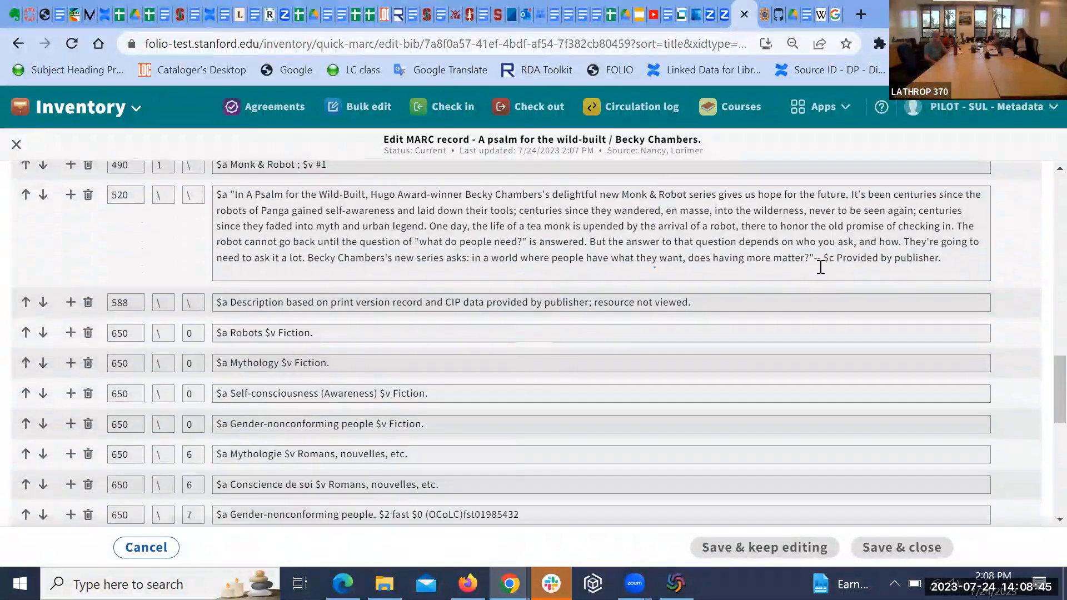
{"action": "scroll", "coordinate": [820, 267], "scroll_direction": "down", "scroll_amount": 7}
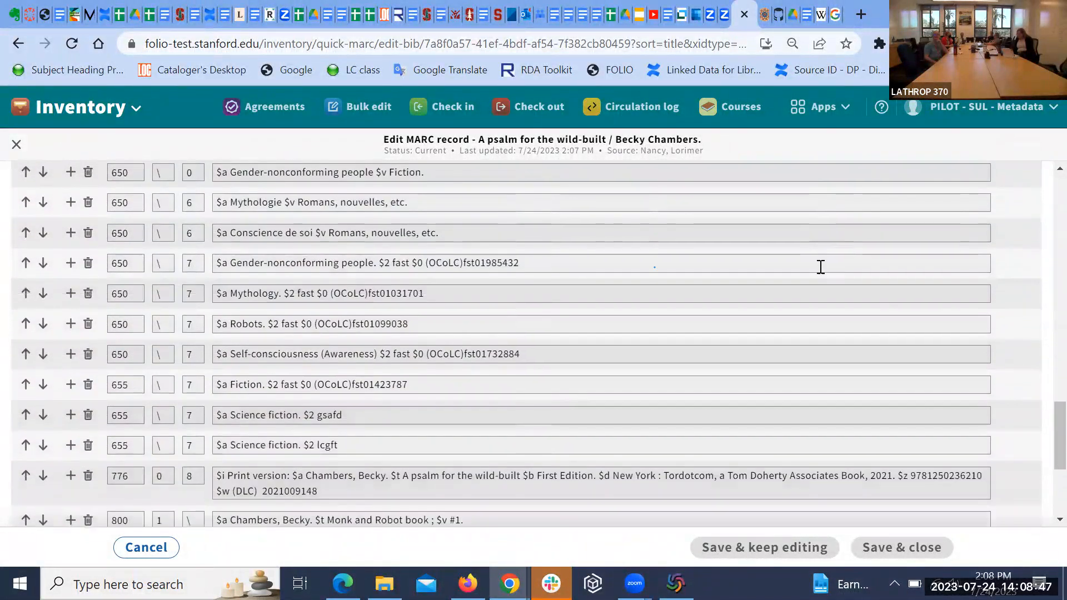
{"action": "scroll", "coordinate": [821, 267], "scroll_direction": "down", "scroll_amount": 3}
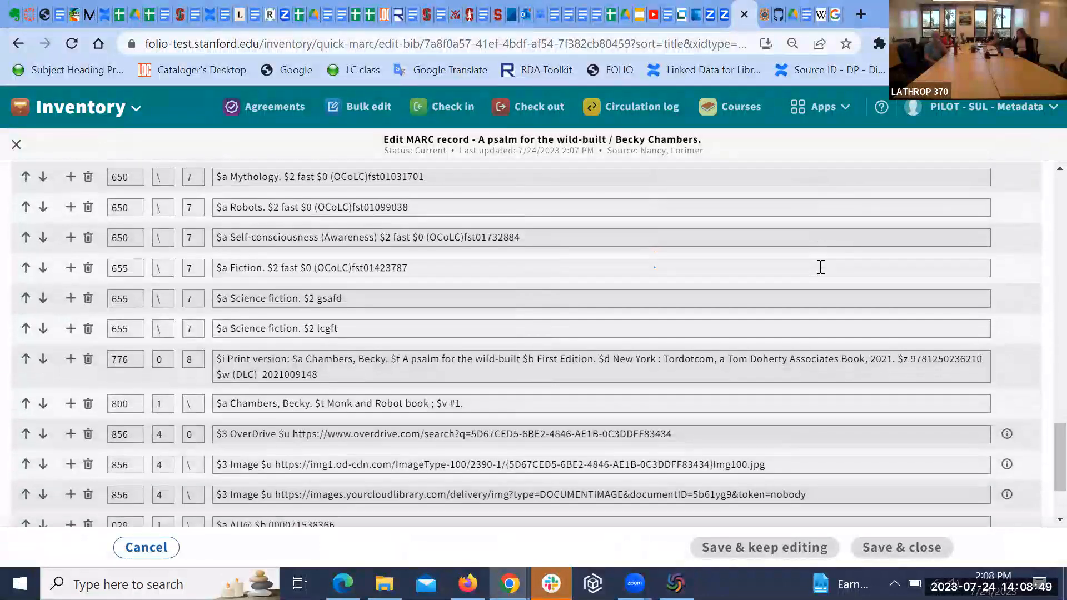
{"action": "scroll", "coordinate": [821, 267], "scroll_direction": "down", "scroll_amount": 2}
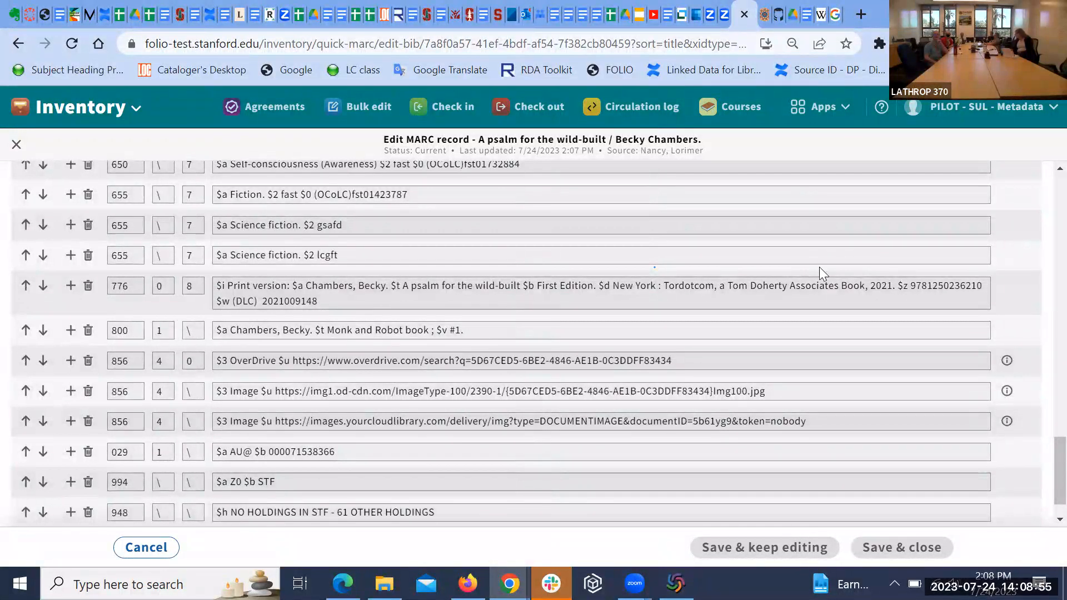
{"action": "scroll", "coordinate": [820, 268], "scroll_direction": "down", "scroll_amount": 1}
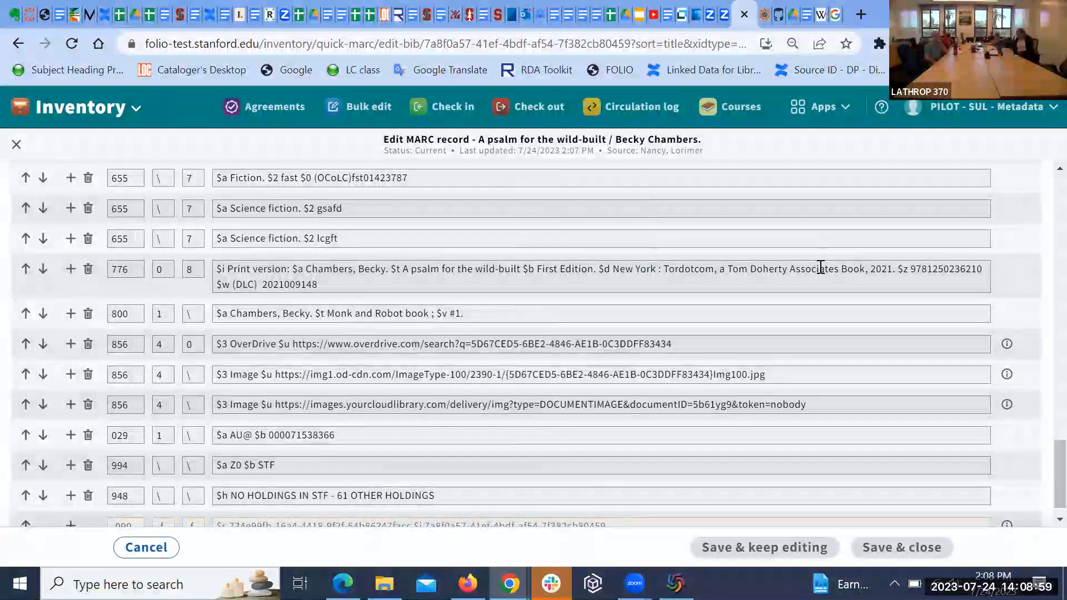
{"action": "scroll", "coordinate": [821, 268], "scroll_direction": "down", "scroll_amount": 1}
{"action": "scroll", "coordinate": [821, 268], "scroll_direction": "up", "scroll_amount": 1}
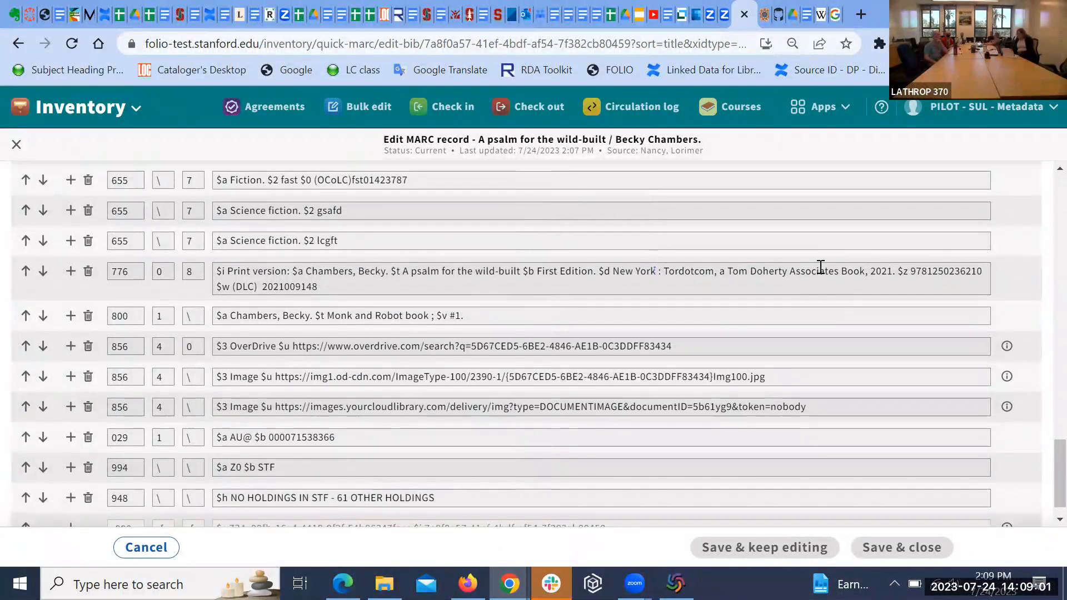
{"action": "scroll", "coordinate": [820, 268], "scroll_direction": "down", "scroll_amount": 1}
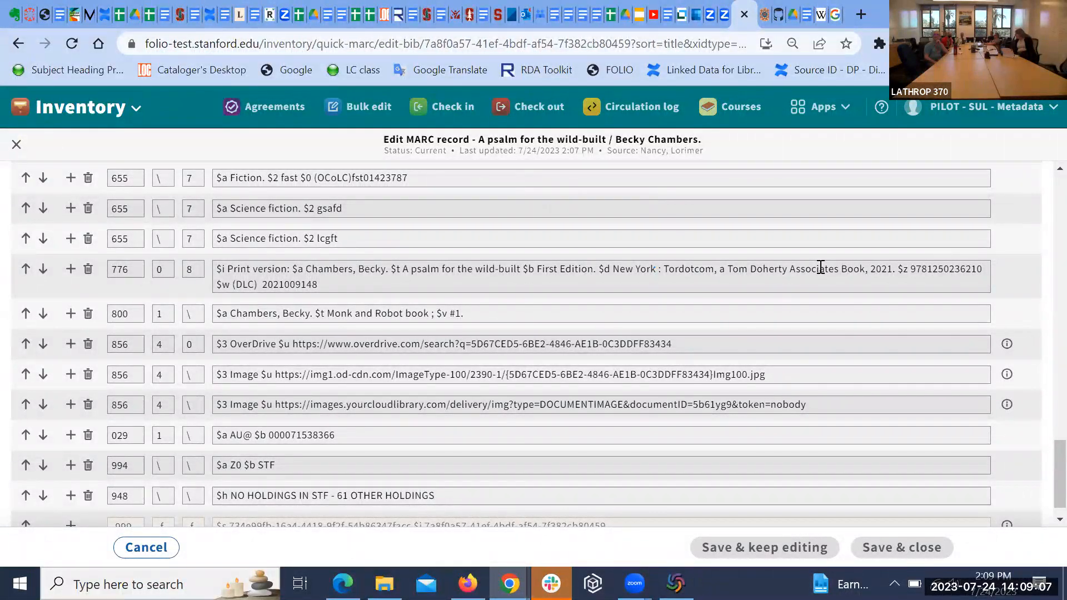
{"action": "scroll", "coordinate": [821, 268], "scroll_direction": "up", "scroll_amount": 5}
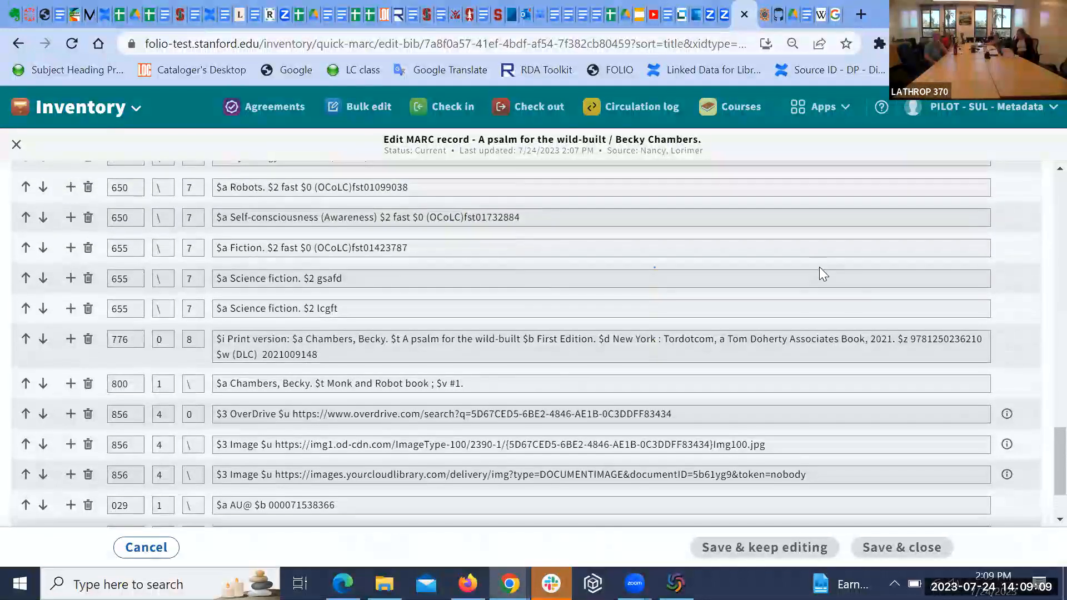
{"action": "scroll", "coordinate": [821, 268], "scroll_direction": "up", "scroll_amount": 15}
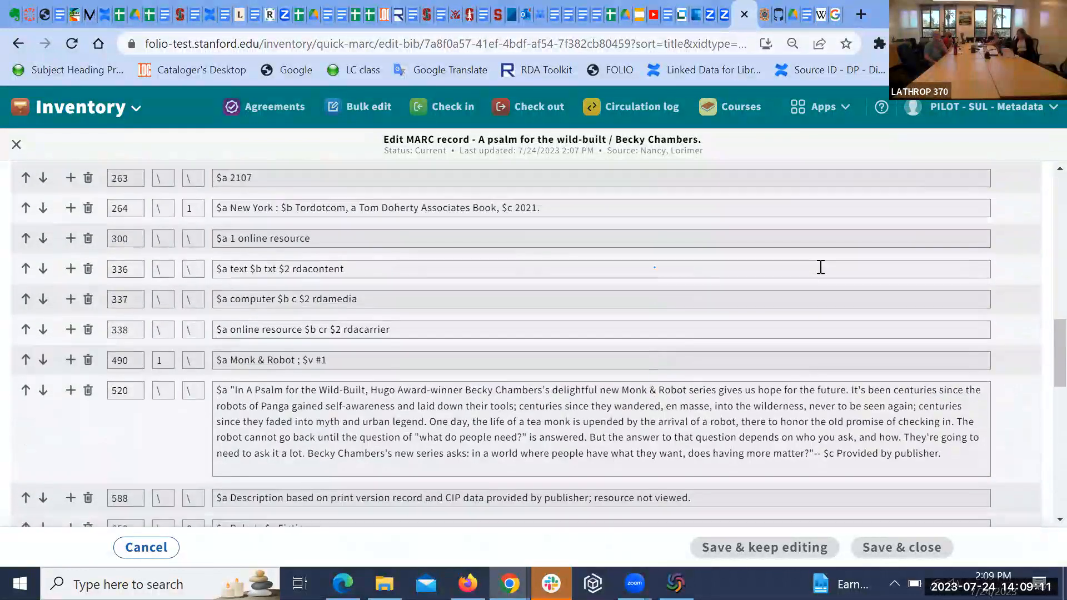
{"action": "scroll", "coordinate": [820, 267], "scroll_direction": "up", "scroll_amount": 3}
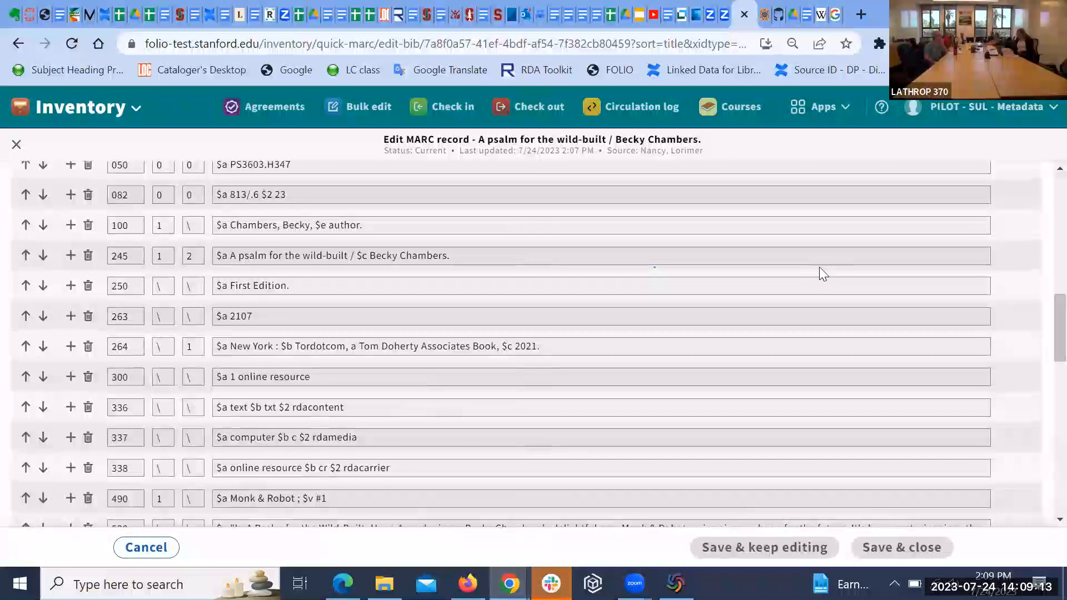
{"action": "scroll", "coordinate": [820, 268], "scroll_direction": "up", "scroll_amount": 2}
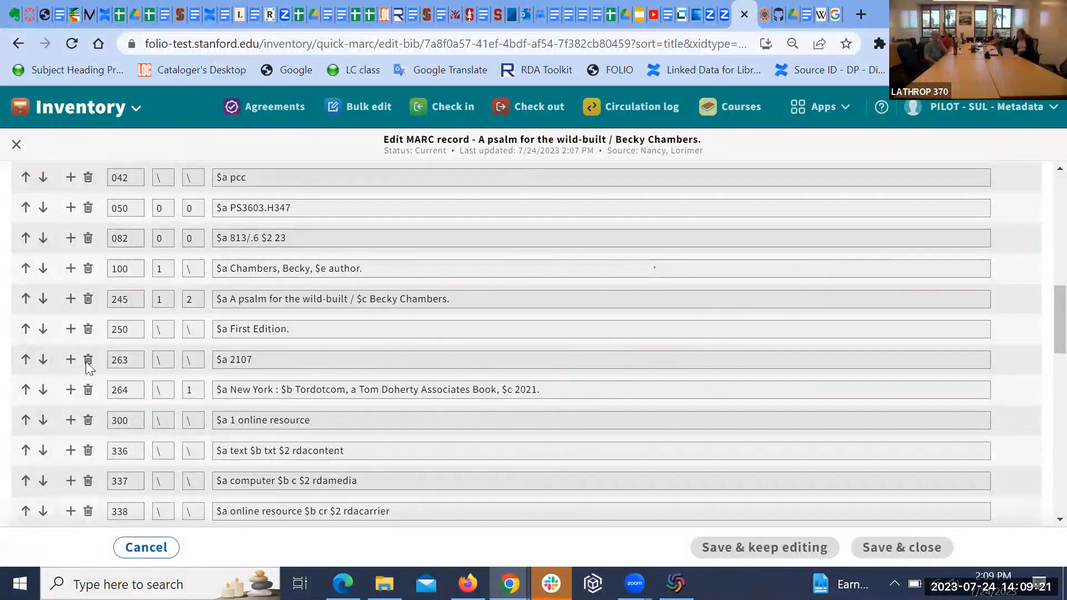
Step: Add a 246 field after 245 with indicators 3 and 0 reading $a Wild-built
{"action": "left_click", "coordinate": [71, 310]}
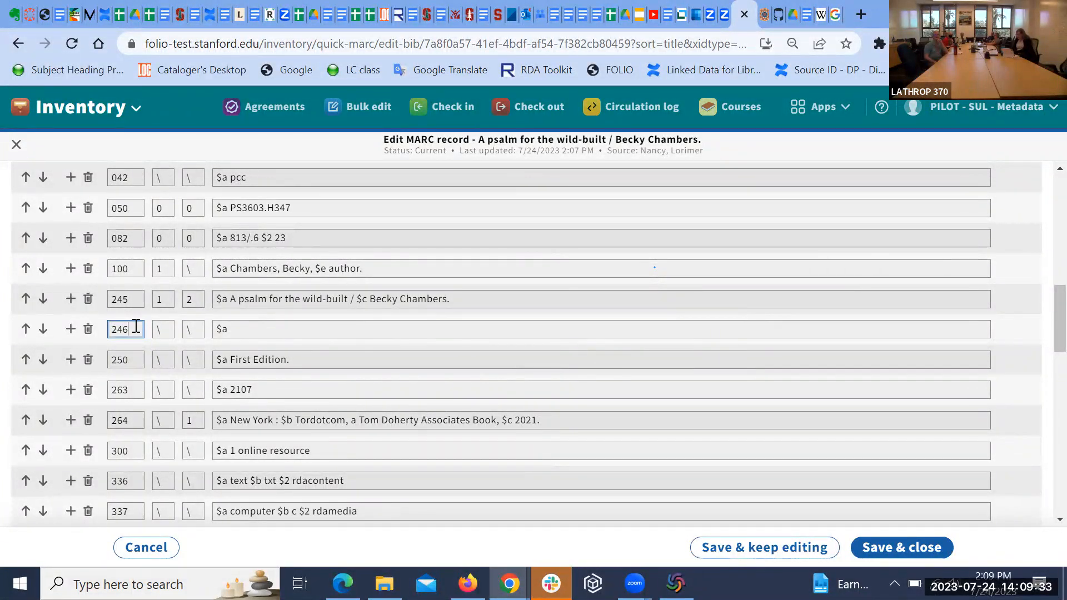
{"action": "left_click", "coordinate": [162, 328]}
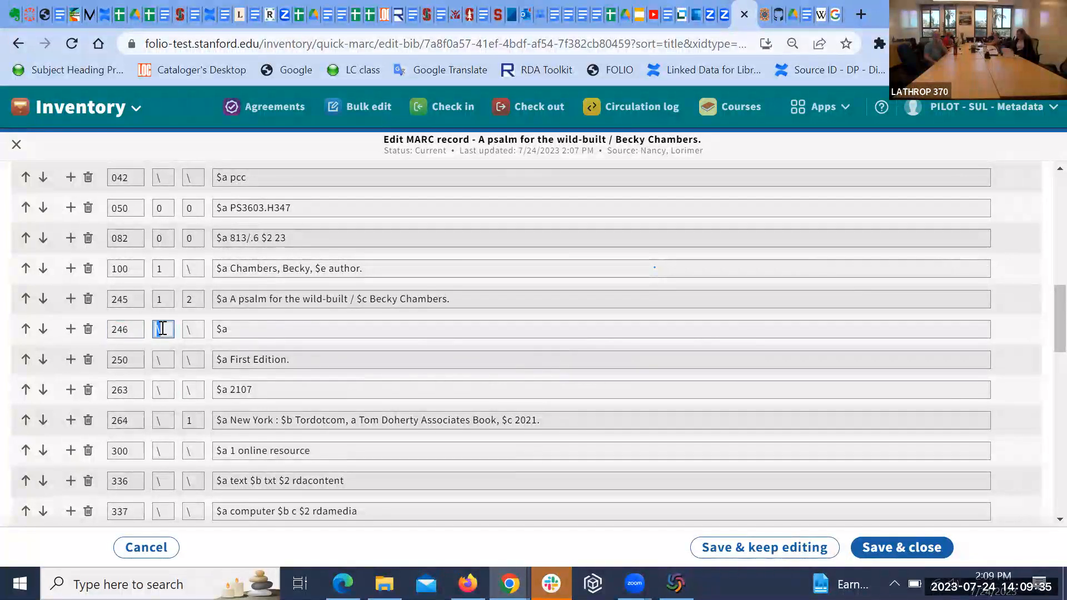
{"action": "type", "text": "3"}
{"action": "left_click", "coordinate": [245, 329]}
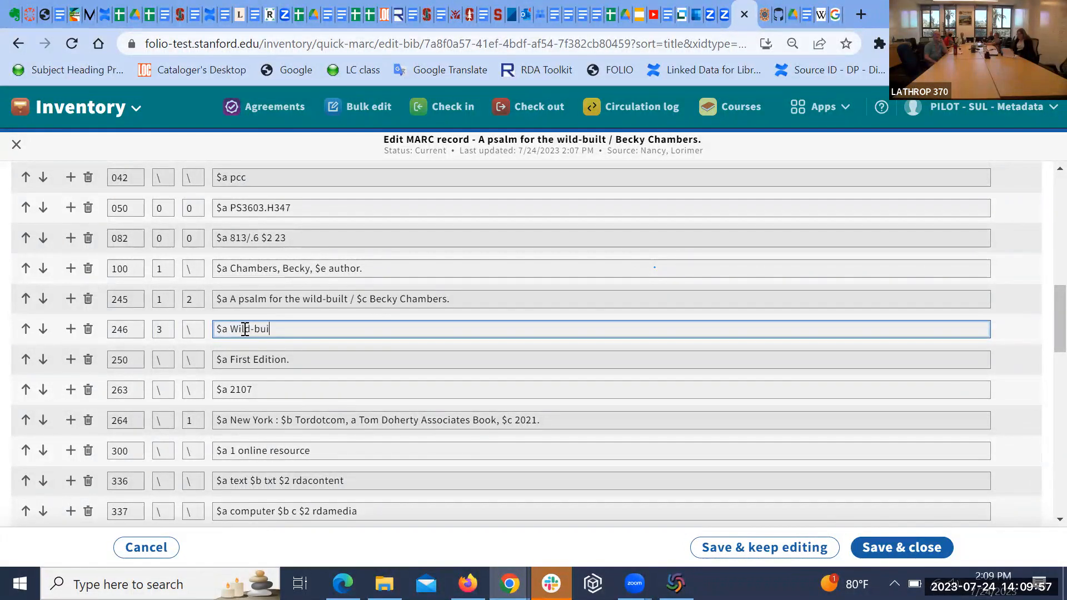
{"action": "left_click", "coordinate": [196, 329]}
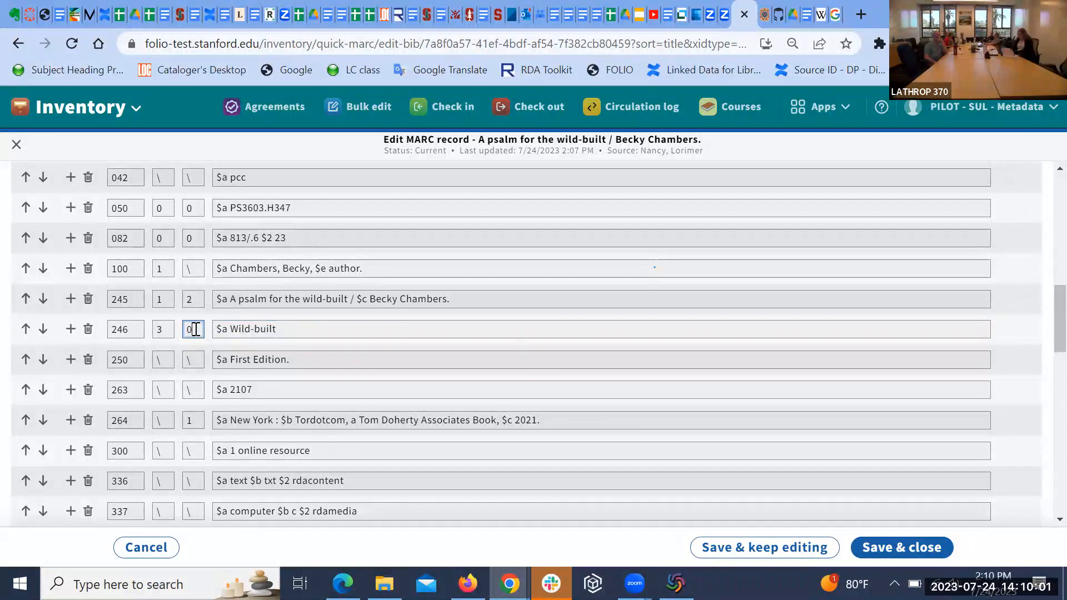
{"action": "left_click", "coordinate": [365, 328]}
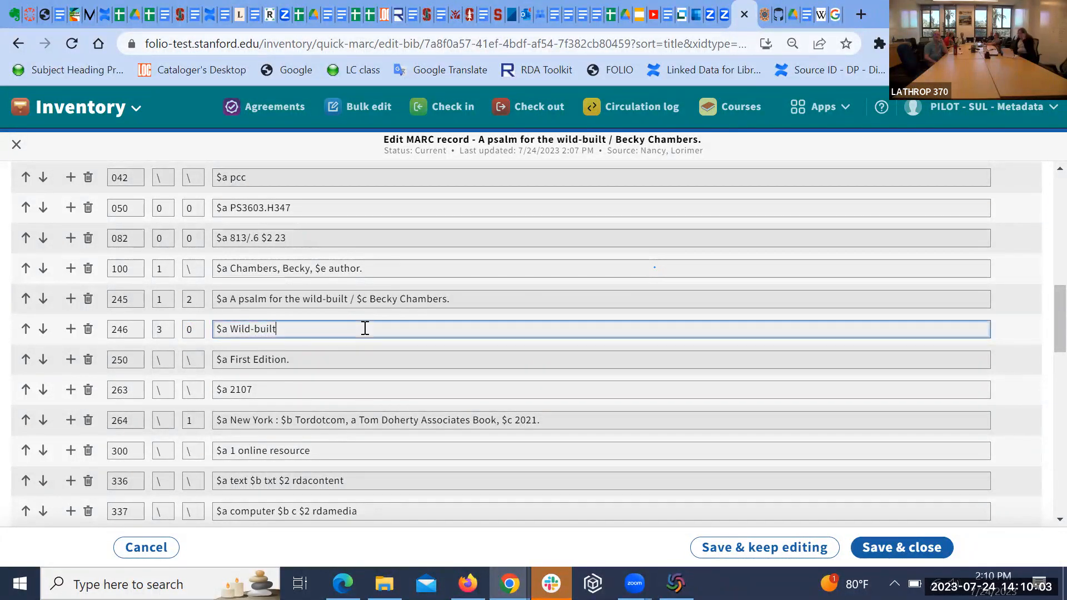
{"action": "scroll", "coordinate": [414, 334], "scroll_direction": "down", "scroll_amount": 15}
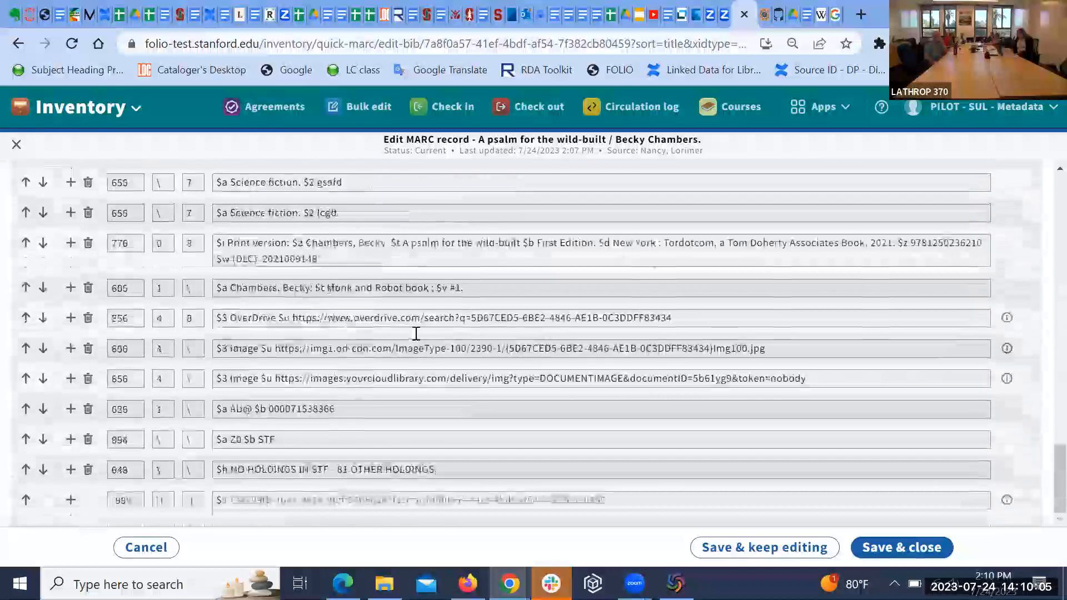
{"action": "scroll", "coordinate": [414, 334], "scroll_direction": "up", "scroll_amount": 12}
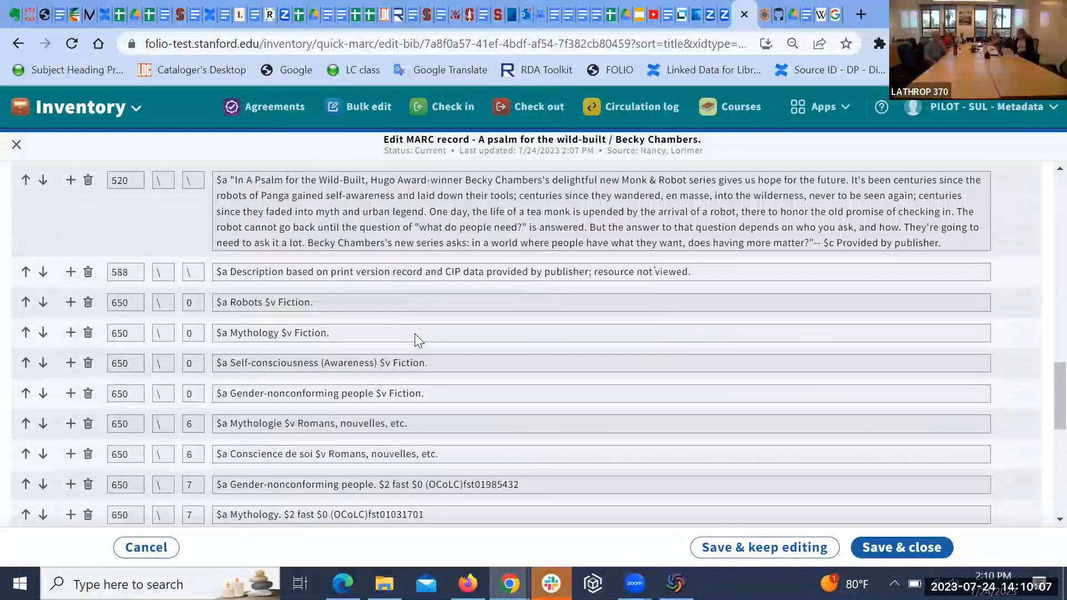
{"action": "scroll", "coordinate": [417, 333], "scroll_direction": "up", "scroll_amount": 12}
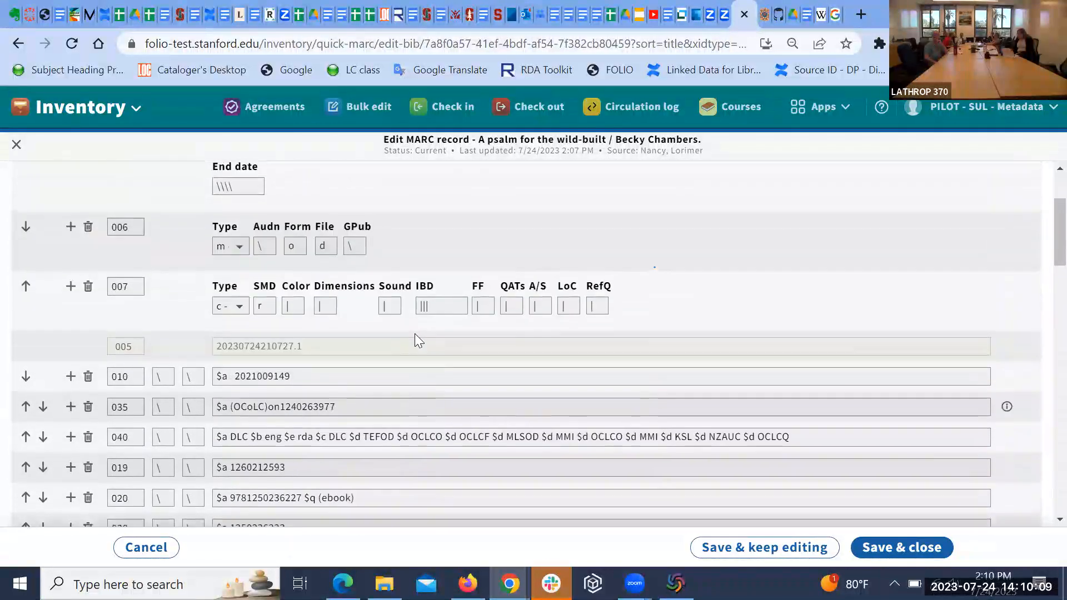
{"action": "scroll", "coordinate": [415, 333], "scroll_direction": "up", "scroll_amount": 3}
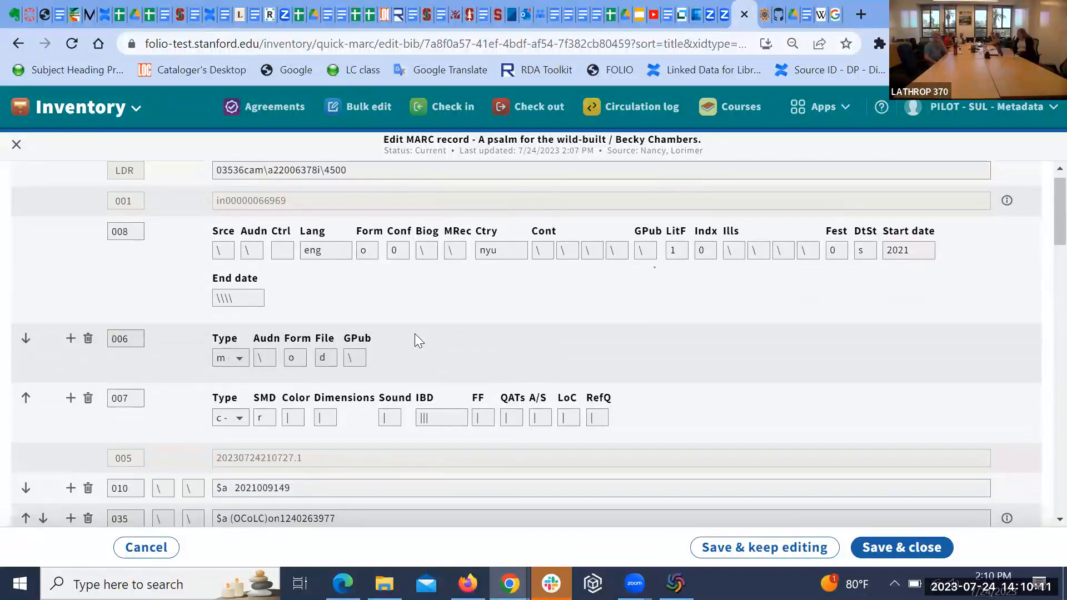
{"action": "scroll", "coordinate": [415, 333], "scroll_direction": "down", "scroll_amount": 1}
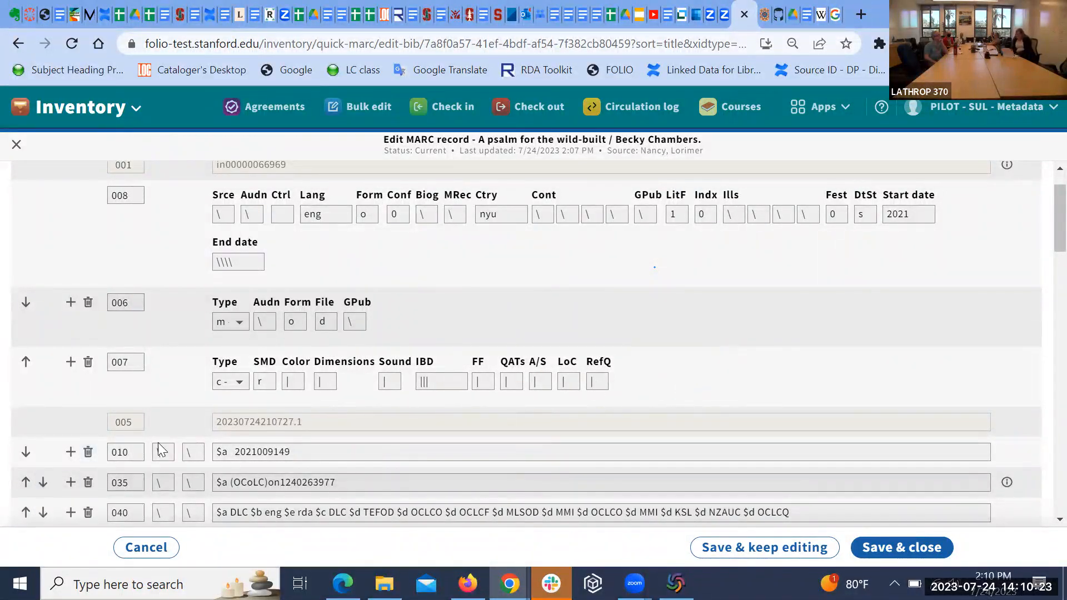
{"action": "scroll", "coordinate": [184, 396], "scroll_direction": "down", "scroll_amount": 2}
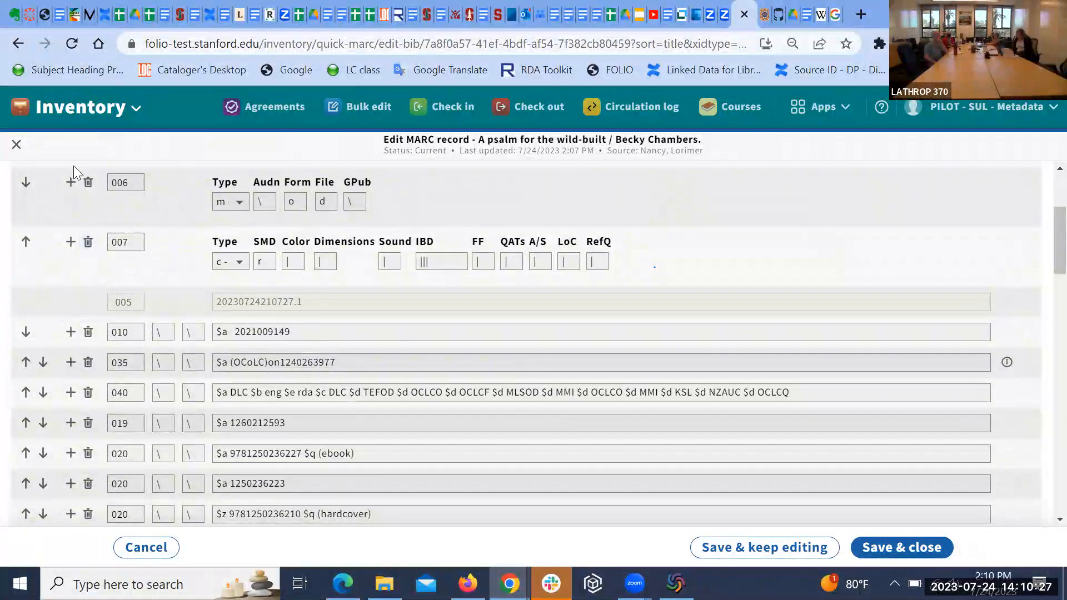
Step: Delete the 006 field from the MARC record for A psalm for the wild-built
{"action": "left_click", "coordinate": [87, 186]}
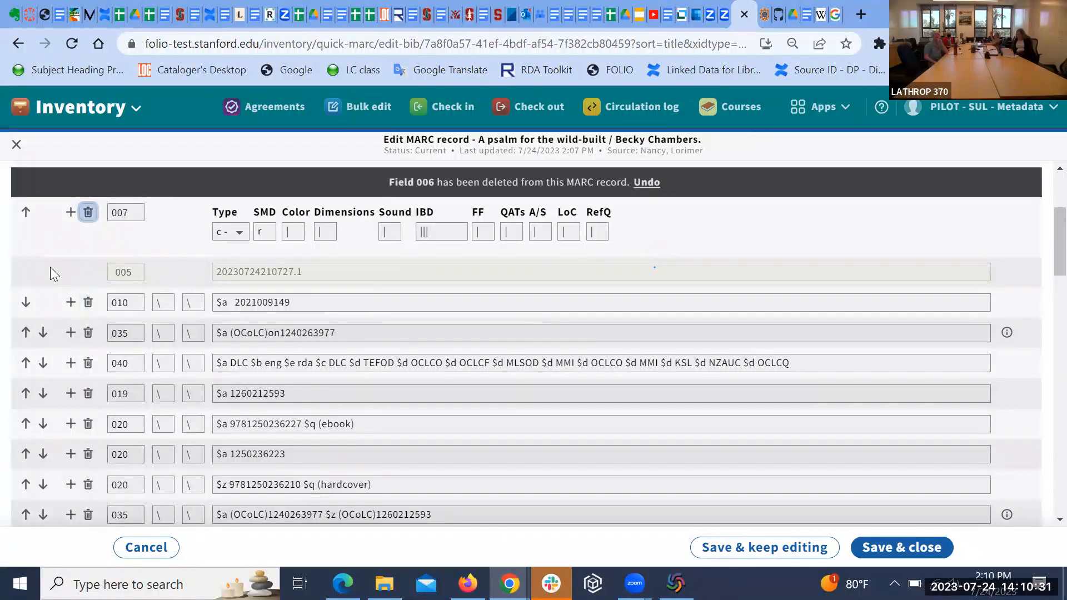
{"action": "scroll", "coordinate": [57, 267], "scroll_direction": "up", "scroll_amount": 1}
{"action": "scroll", "coordinate": [57, 266], "scroll_direction": "down", "scroll_amount": 1}
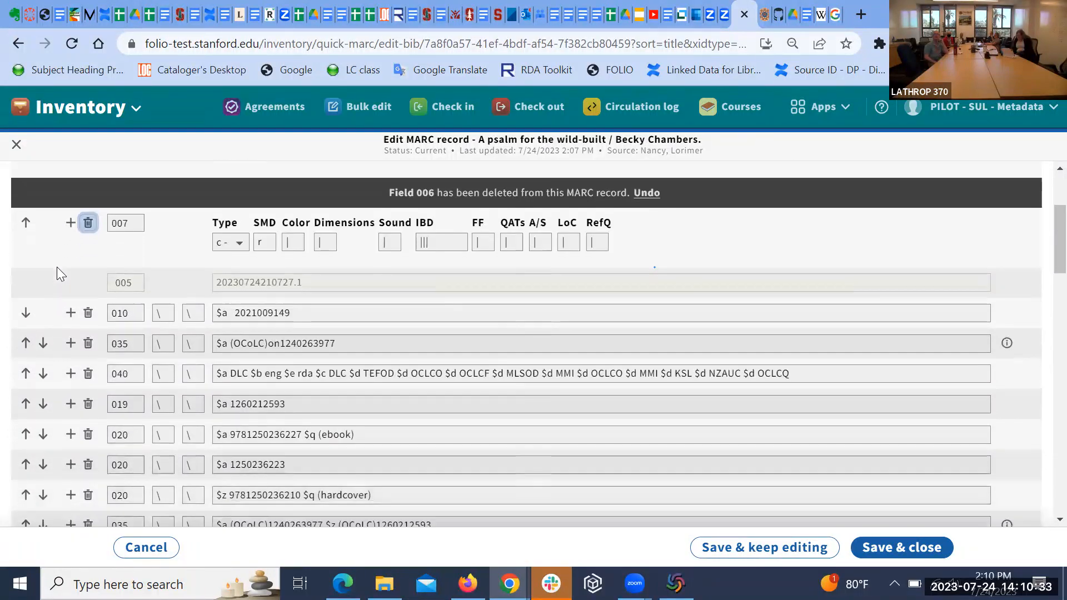
{"action": "scroll", "coordinate": [56, 267], "scroll_direction": "up", "scroll_amount": 1}
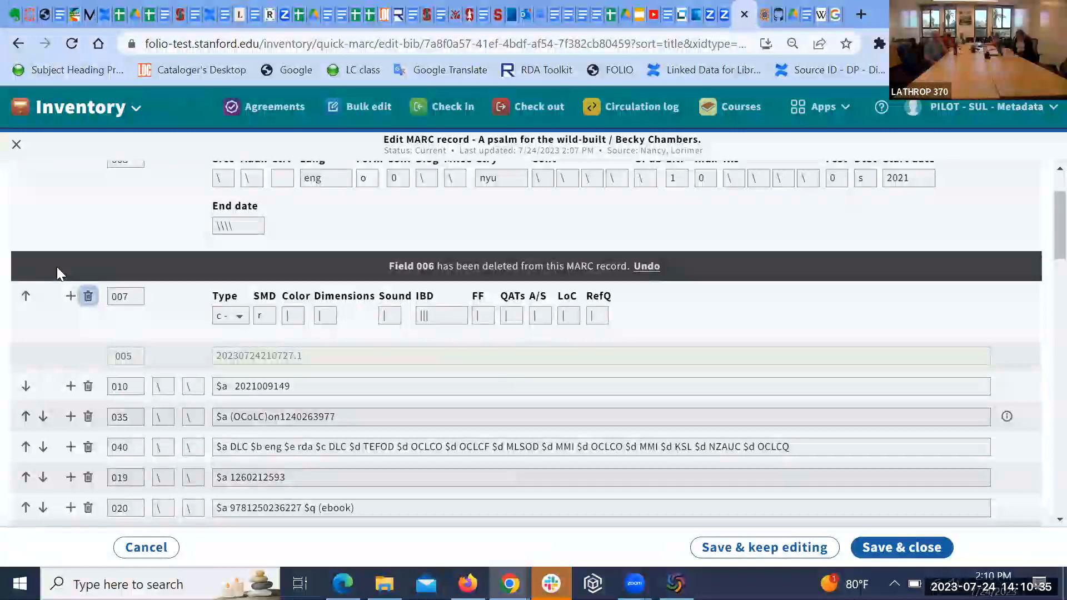
{"action": "right_click", "coordinate": [57, 267]}
{"action": "left_click", "coordinate": [123, 204]}
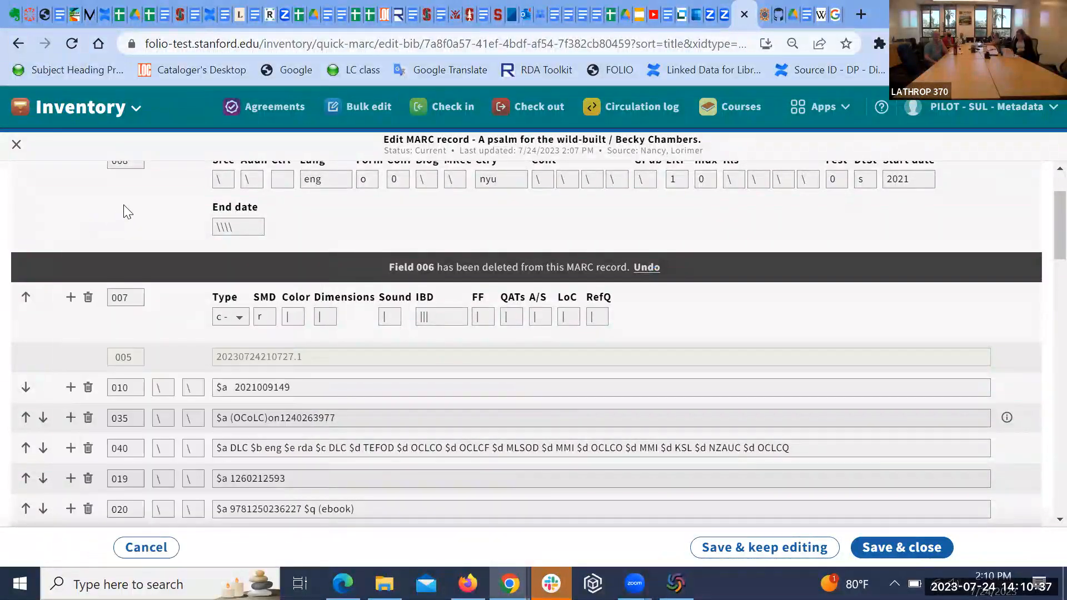
{"action": "scroll", "coordinate": [157, 226], "scroll_direction": "up", "scroll_amount": 1}
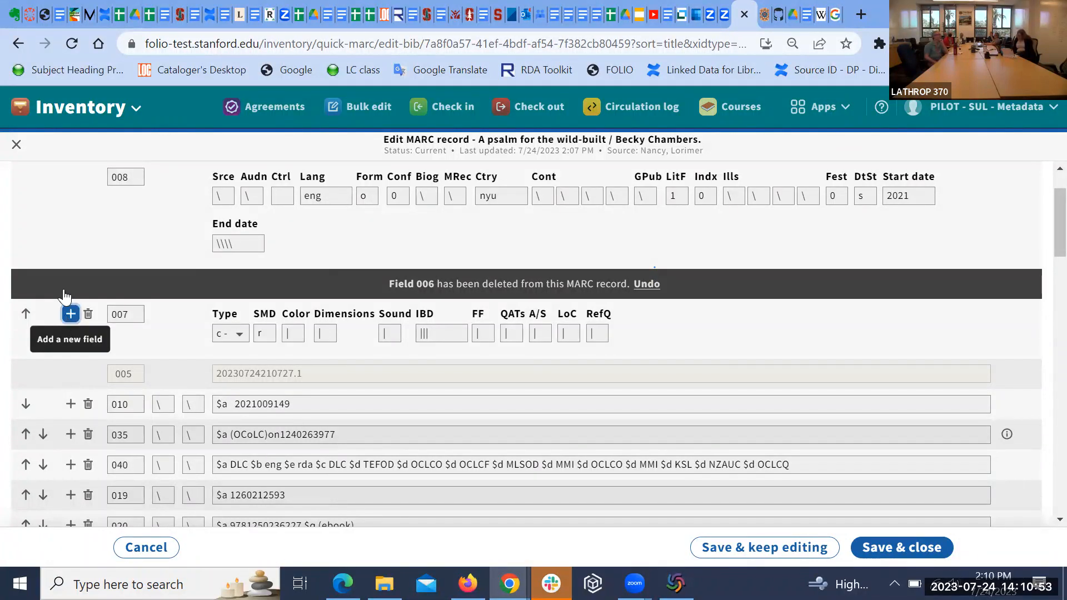
Step: Add and discard a blank 006 below 007, then undo the original 006 deletion
{"action": "left_click", "coordinate": [70, 316]}
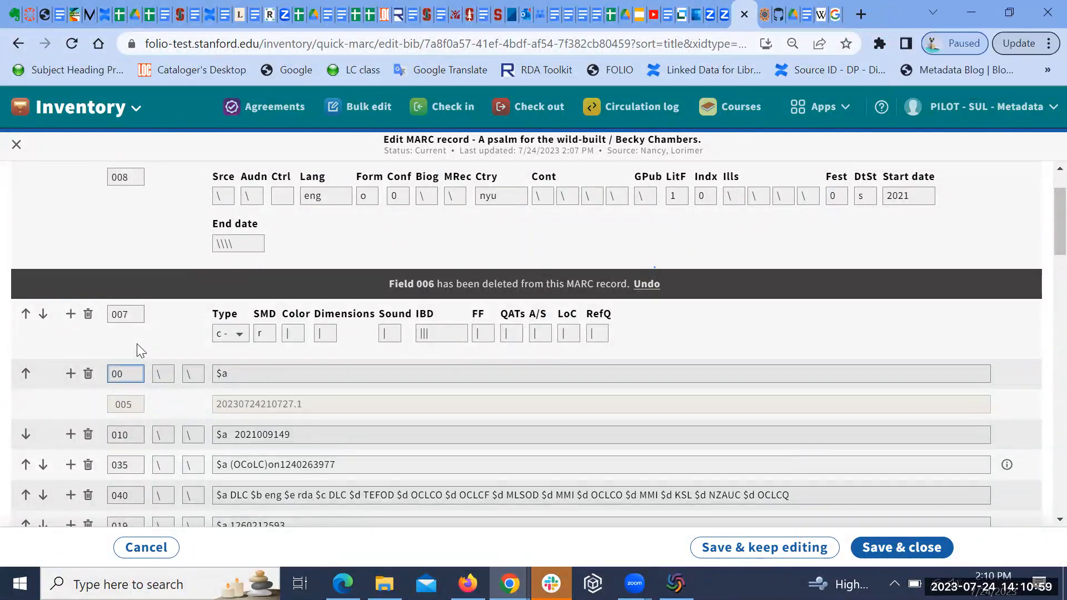
{"action": "type", "text": "6"}
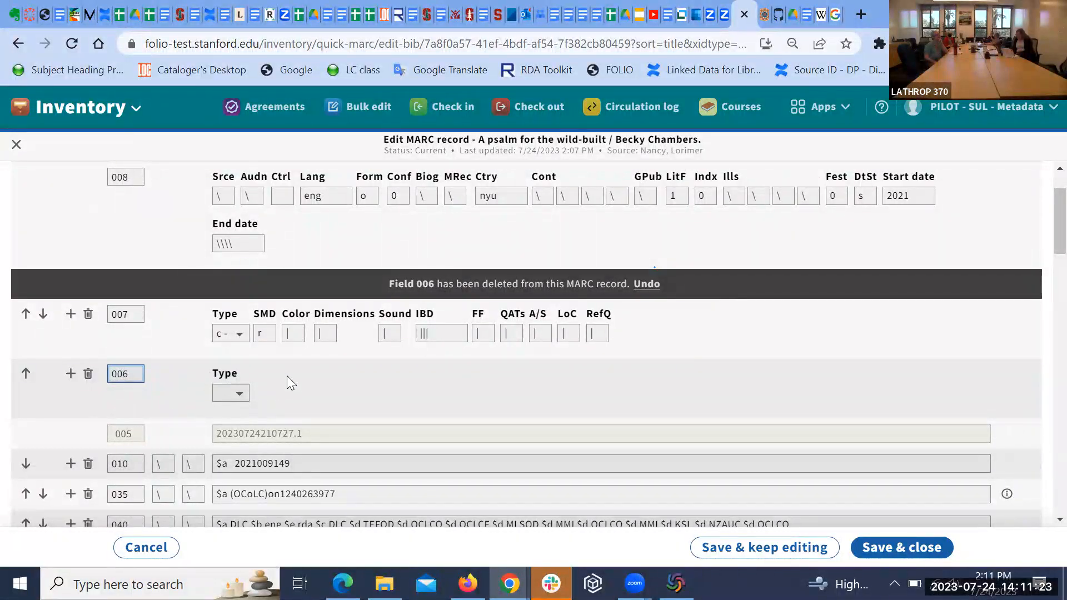
{"action": "left_click", "coordinate": [241, 395]}
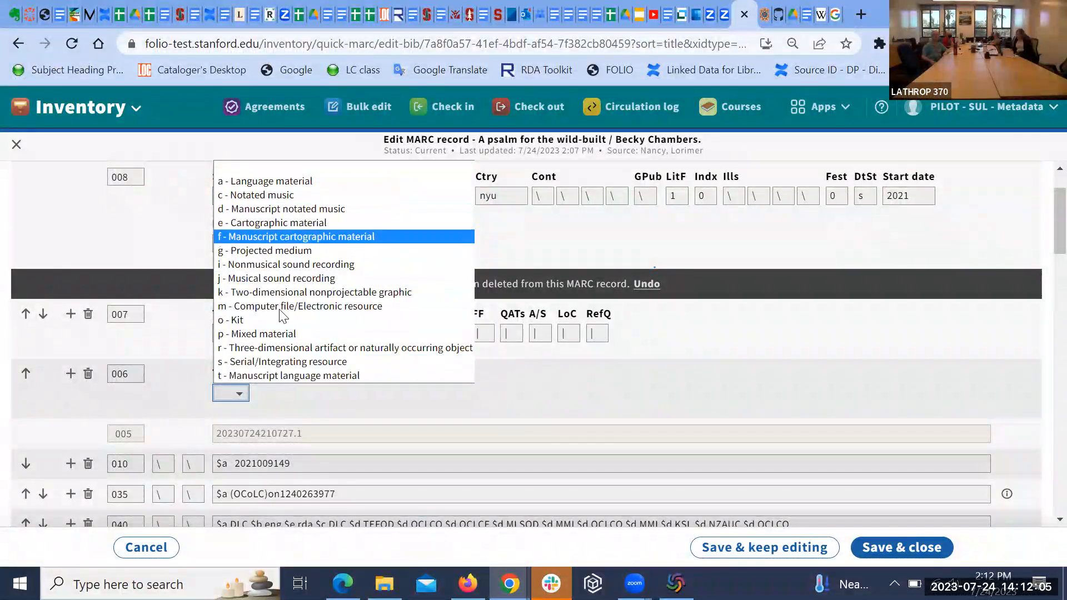
{"action": "left_click", "coordinate": [88, 373]}
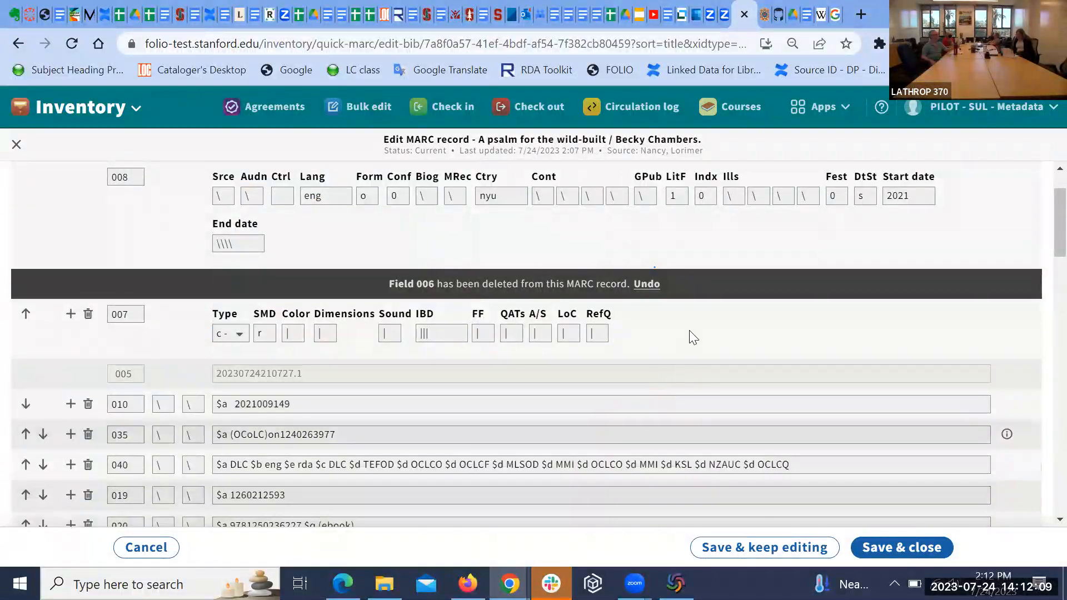
{"action": "left_click", "coordinate": [646, 285]}
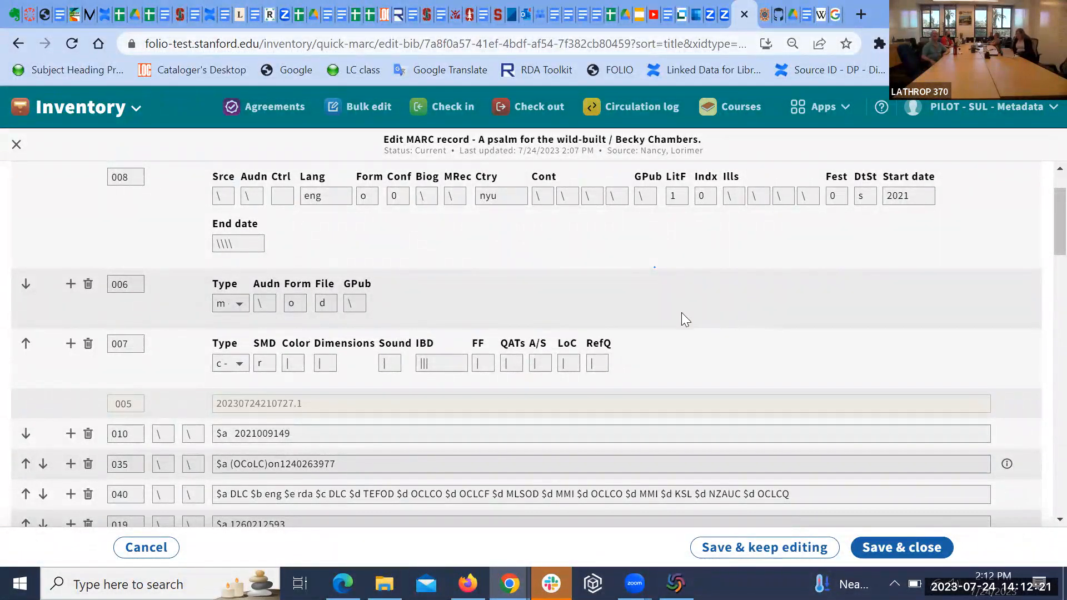
Step: Close quickMARC choosing Close without saving, discarding the unsaved MARC edits
{"action": "scroll", "coordinate": [681, 312], "scroll_direction": "down", "scroll_amount": 12}
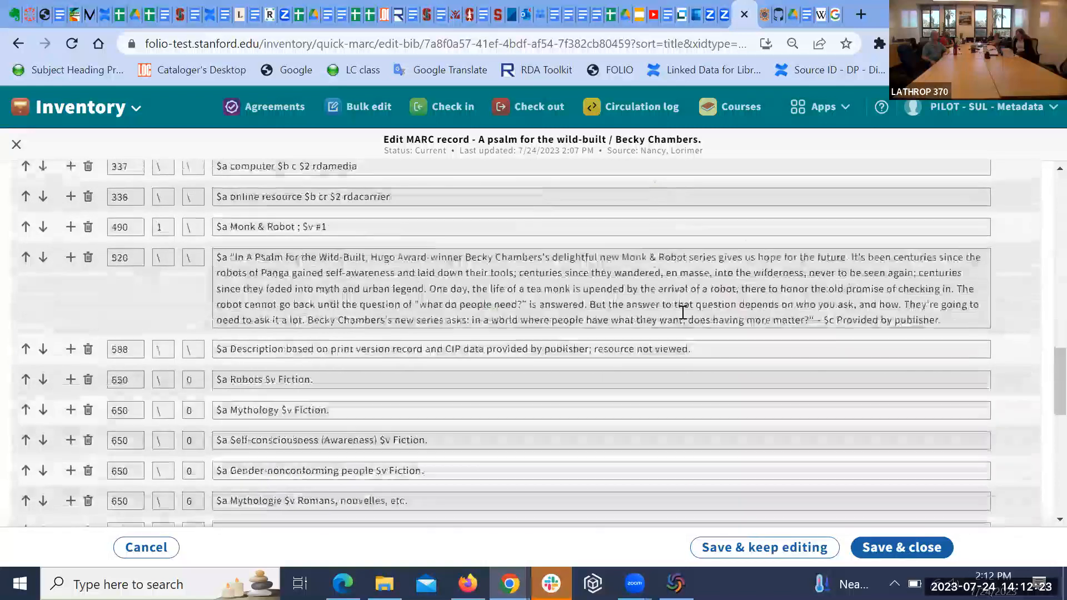
{"action": "scroll", "coordinate": [683, 312], "scroll_direction": "down", "scroll_amount": 5}
{"action": "scroll", "coordinate": [682, 312], "scroll_direction": "up", "scroll_amount": 17}
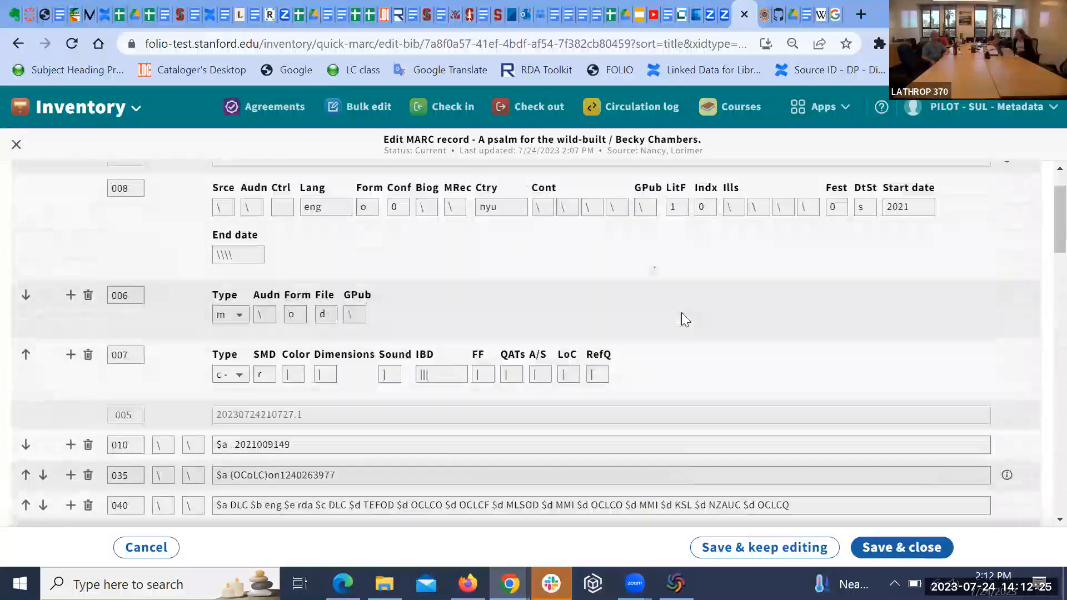
{"action": "scroll", "coordinate": [681, 320], "scroll_direction": "up", "scroll_amount": 1}
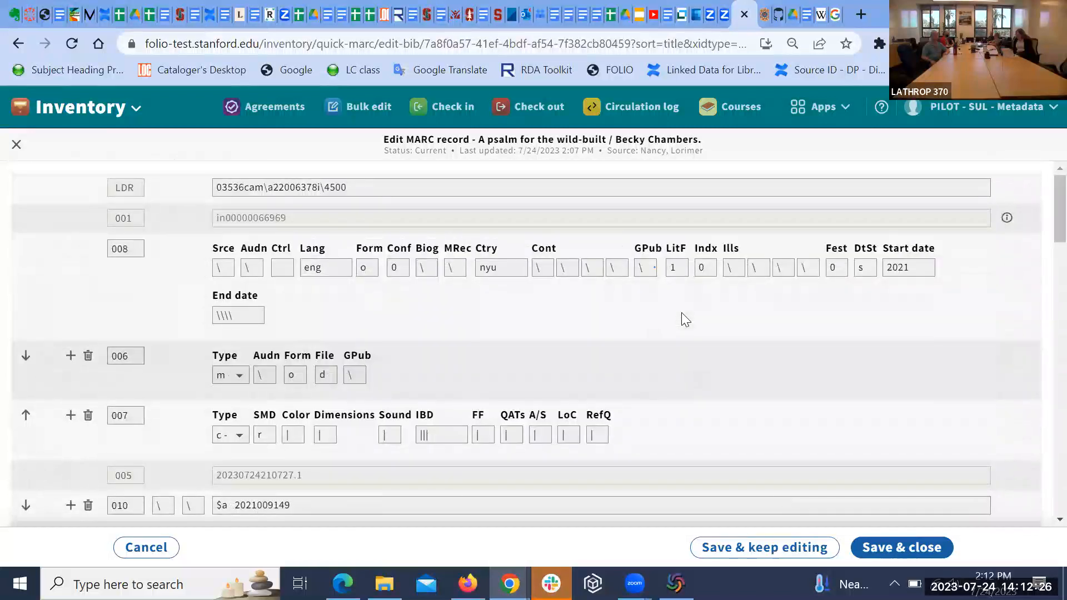
{"action": "left_click", "coordinate": [17, 145]}
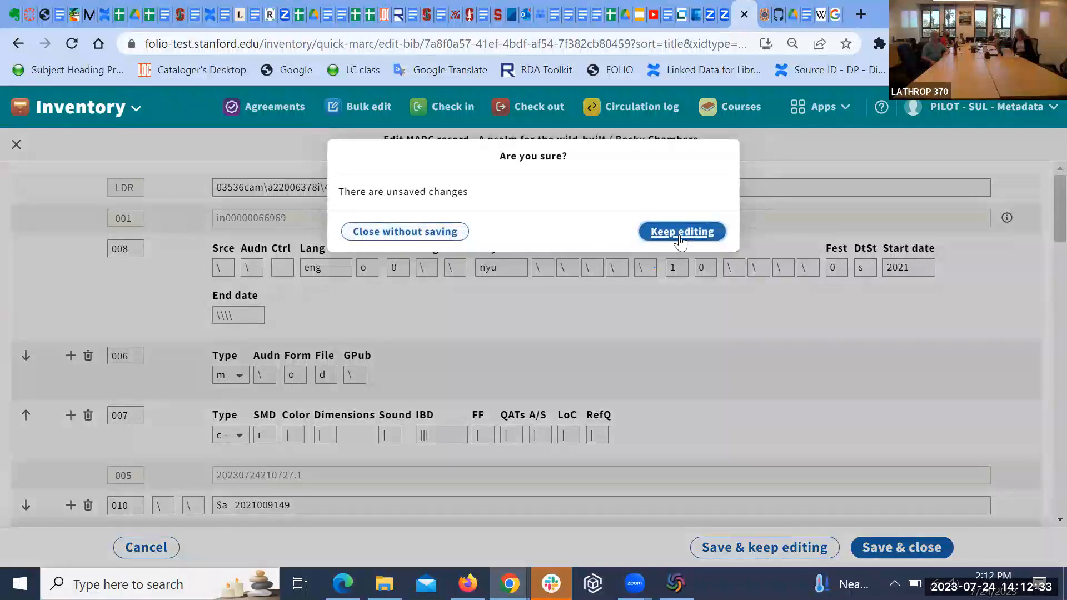
{"action": "left_click", "coordinate": [439, 232]}
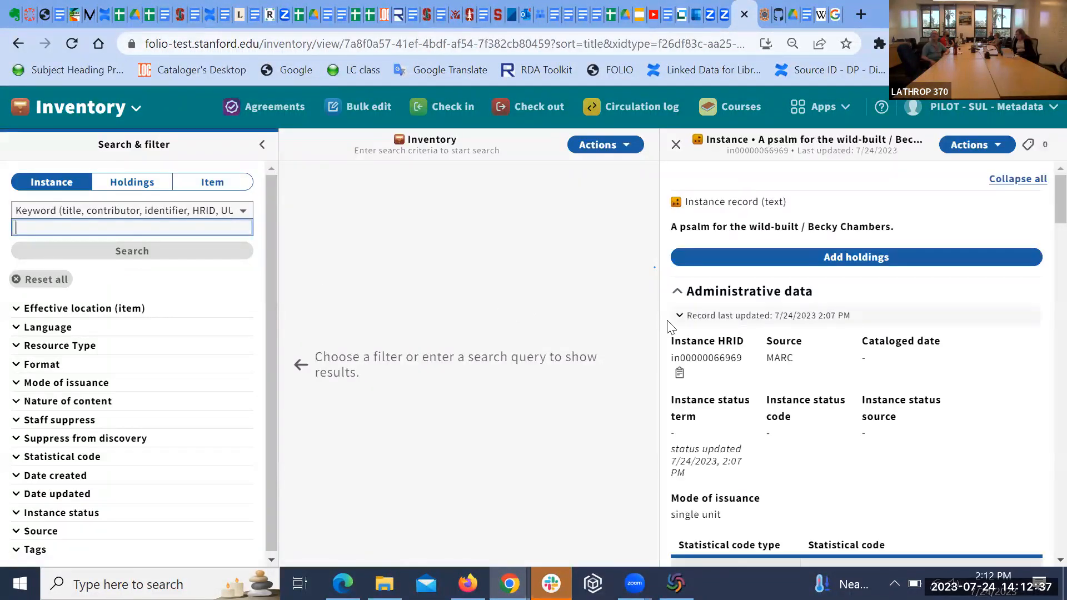
Step: Review the A psalm for the wild-built instance and start a new holdings record
{"action": "scroll", "coordinate": [903, 430], "scroll_direction": "down", "scroll_amount": 4}
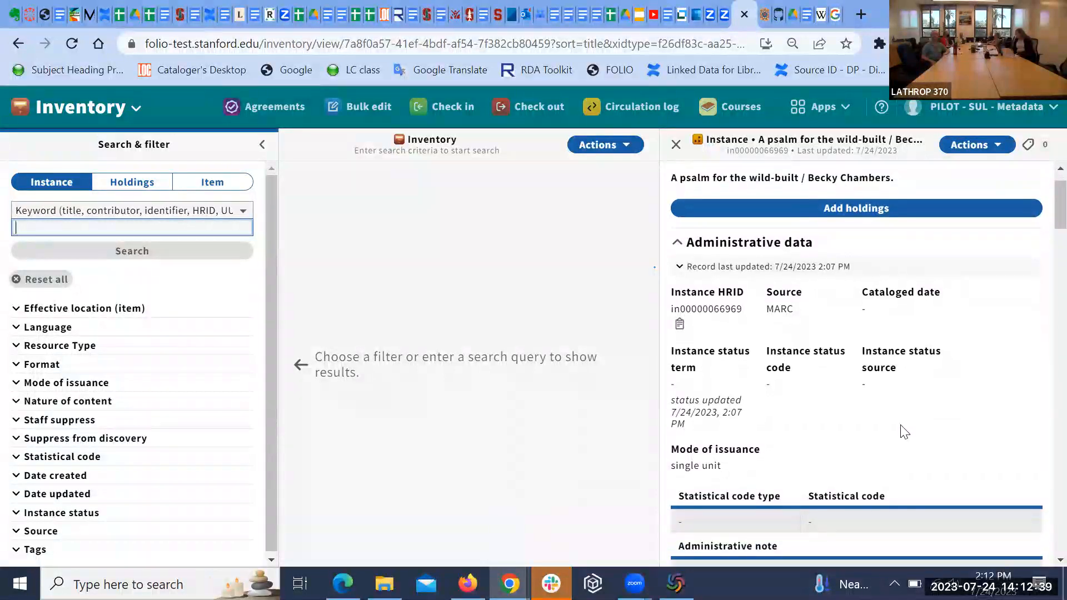
{"action": "scroll", "coordinate": [902, 428], "scroll_direction": "down", "scroll_amount": 10}
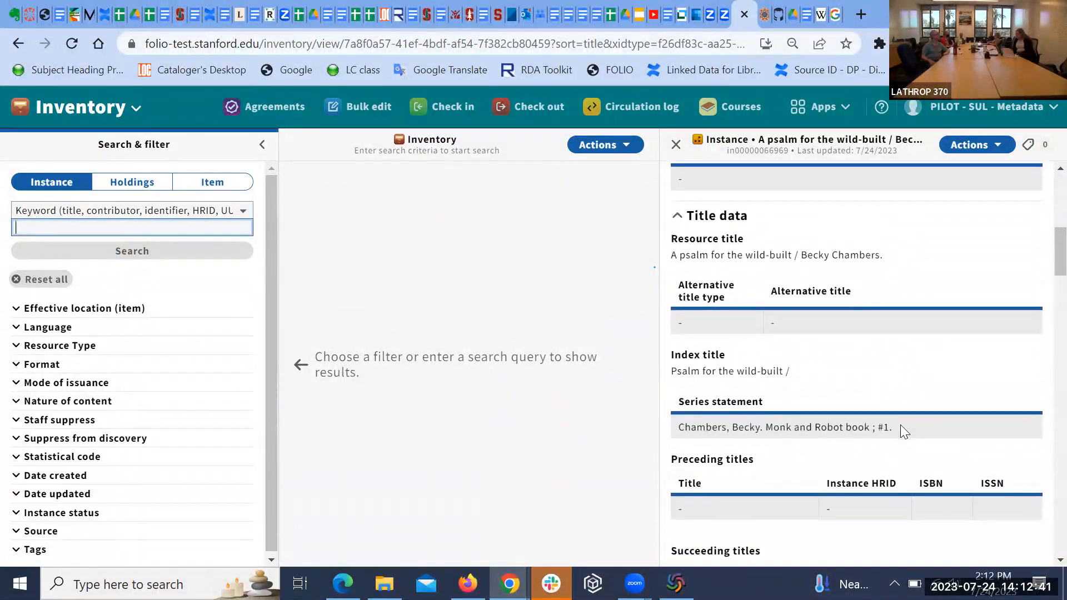
{"action": "scroll", "coordinate": [900, 428], "scroll_direction": "down", "scroll_amount": 12}
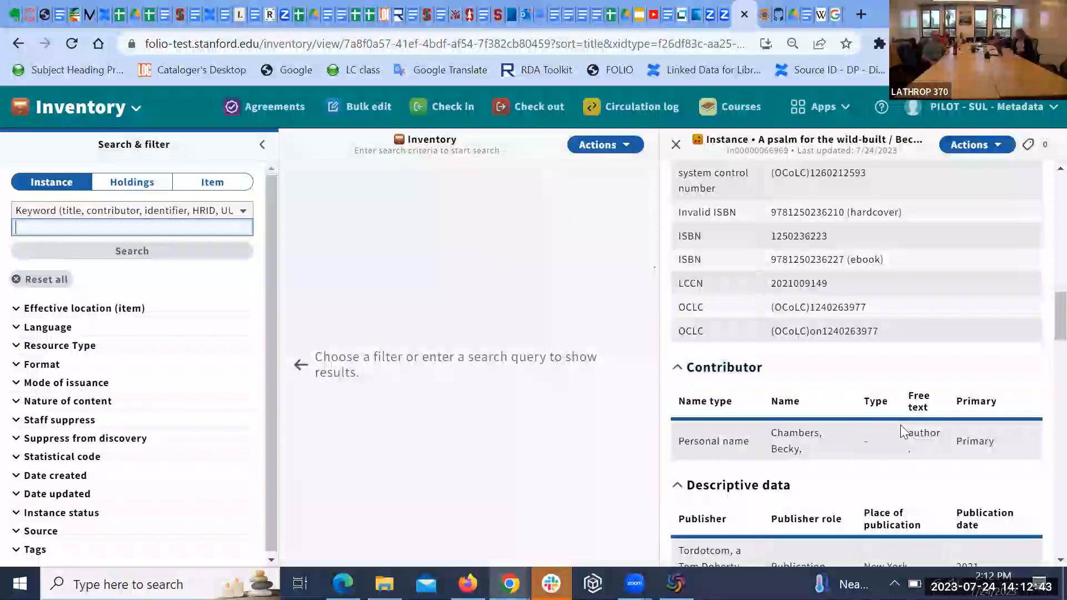
{"action": "scroll", "coordinate": [900, 430], "scroll_direction": "down", "scroll_amount": 6}
{"action": "scroll", "coordinate": [900, 428], "scroll_direction": "up", "scroll_amount": 20}
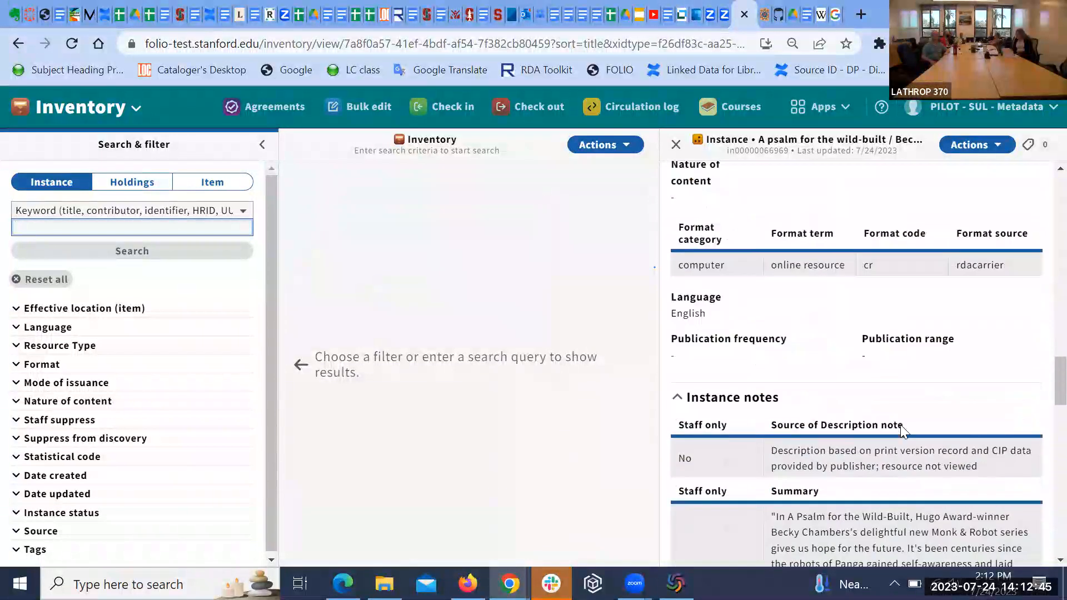
{"action": "scroll", "coordinate": [900, 431], "scroll_direction": "up", "scroll_amount": 9}
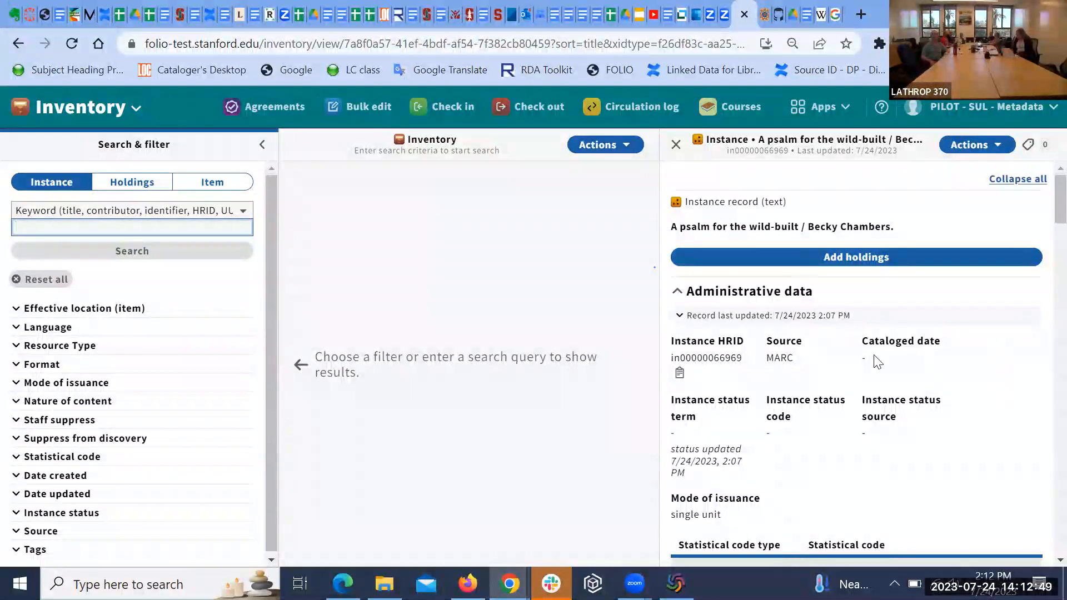
{"action": "left_click", "coordinate": [856, 261]}
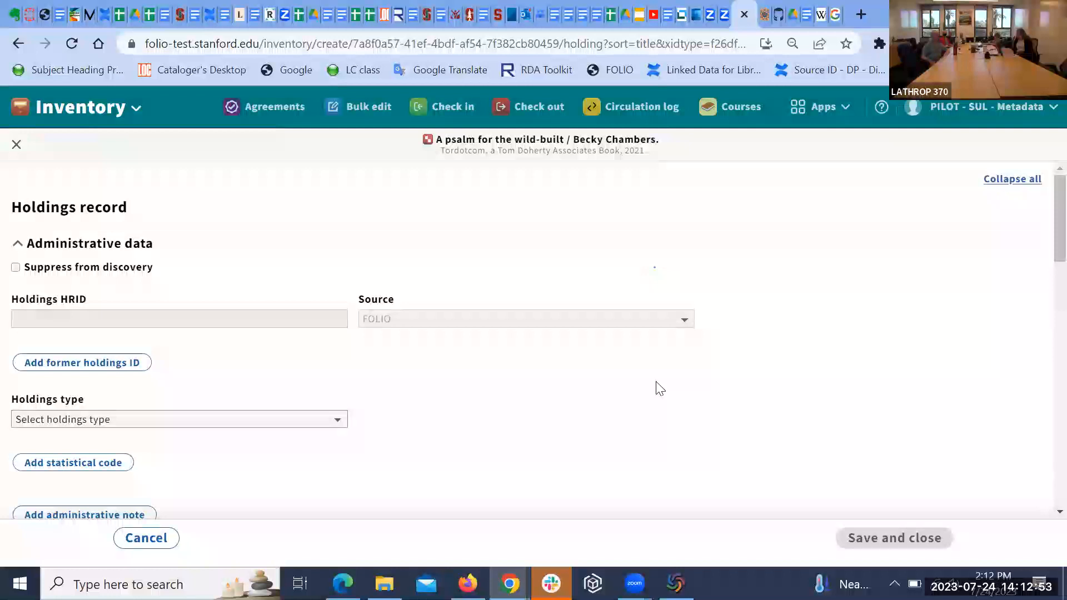
Step: Set the holdings type to Electronic, replacing an initial Archival Collection choice
{"action": "scroll", "coordinate": [698, 374], "scroll_direction": "down", "scroll_amount": 1}
{"action": "scroll", "coordinate": [698, 374], "scroll_direction": "down", "scroll_amount": 2}
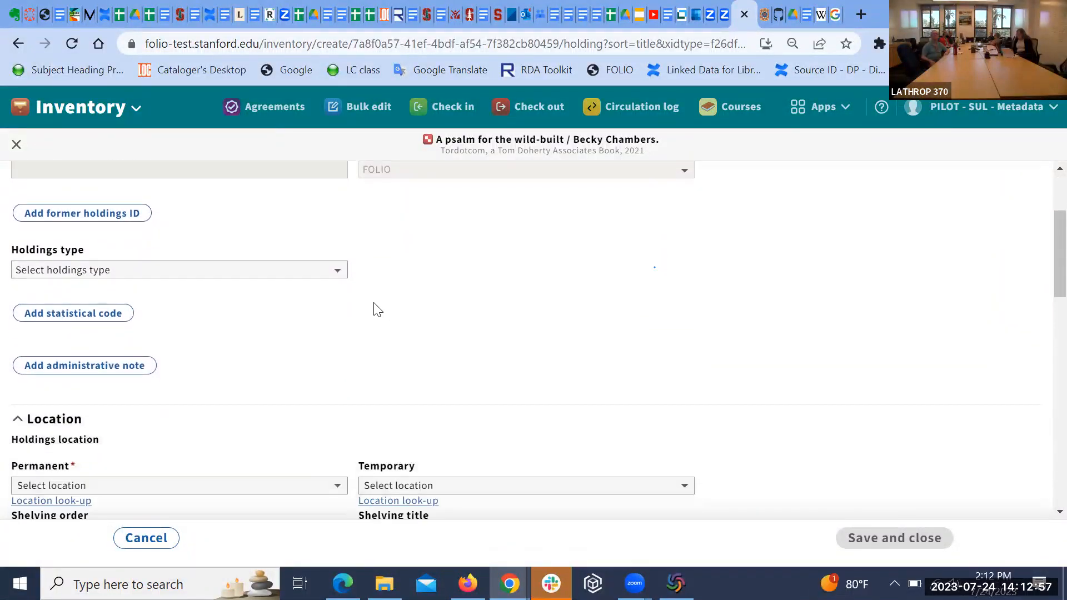
{"action": "left_click", "coordinate": [338, 269]}
{"action": "scroll", "coordinate": [417, 311], "scroll_direction": "down", "scroll_amount": 1}
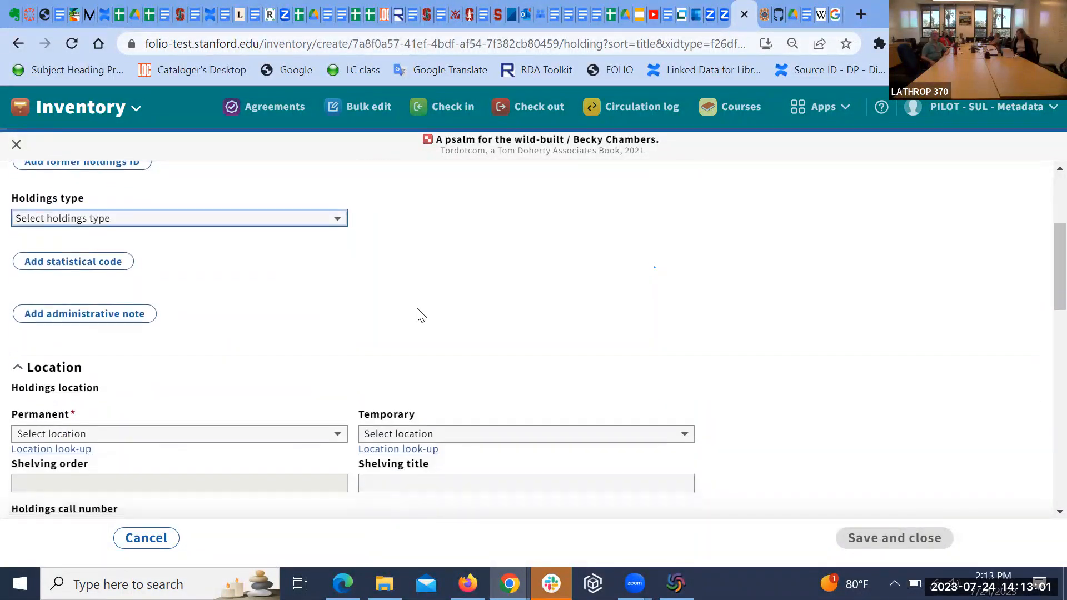
{"action": "scroll", "coordinate": [421, 315], "scroll_direction": "down", "scroll_amount": 1}
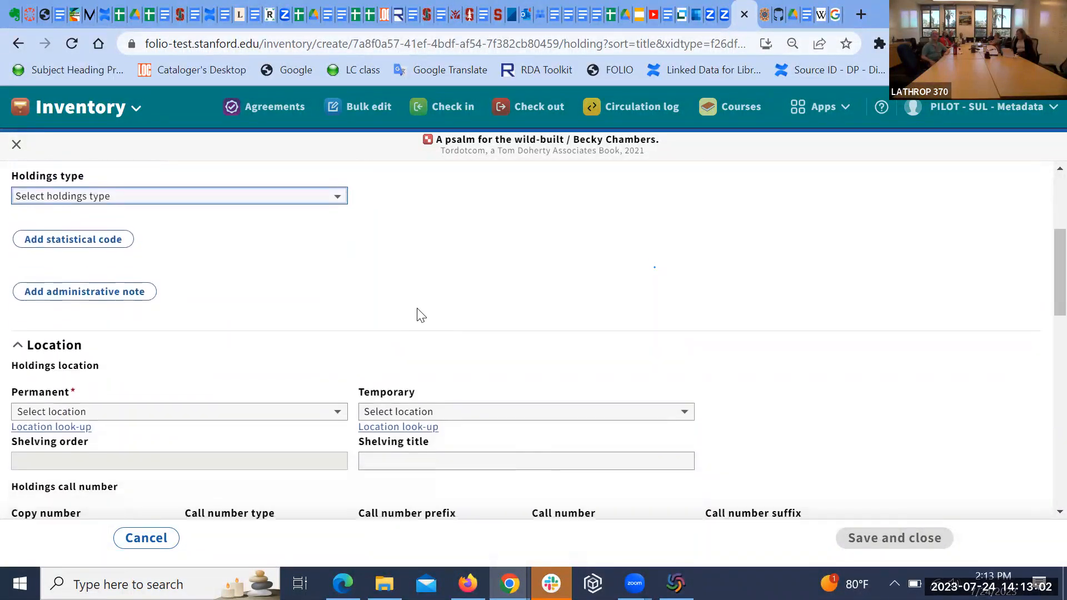
{"action": "left_click", "coordinate": [339, 190]}
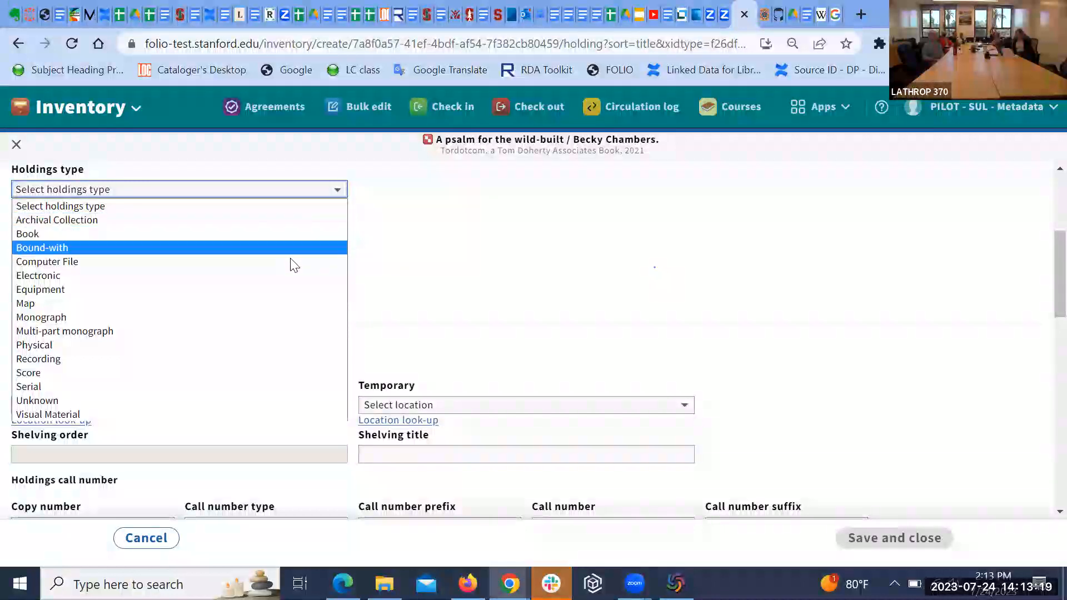
{"action": "left_click", "coordinate": [305, 219]}
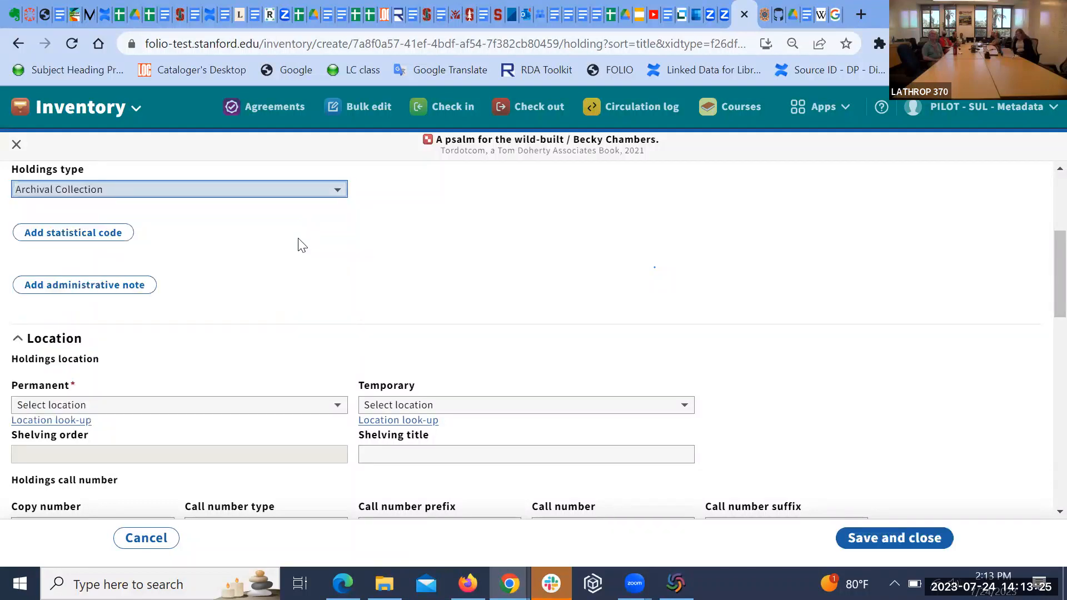
{"action": "left_click", "coordinate": [334, 191]}
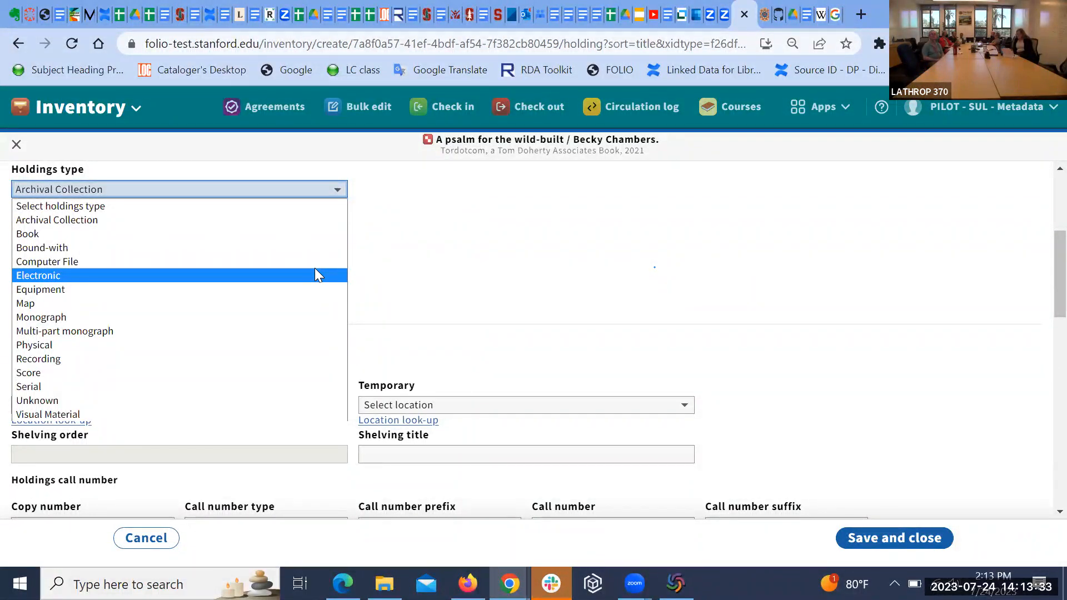
{"action": "left_click", "coordinate": [314, 275]}
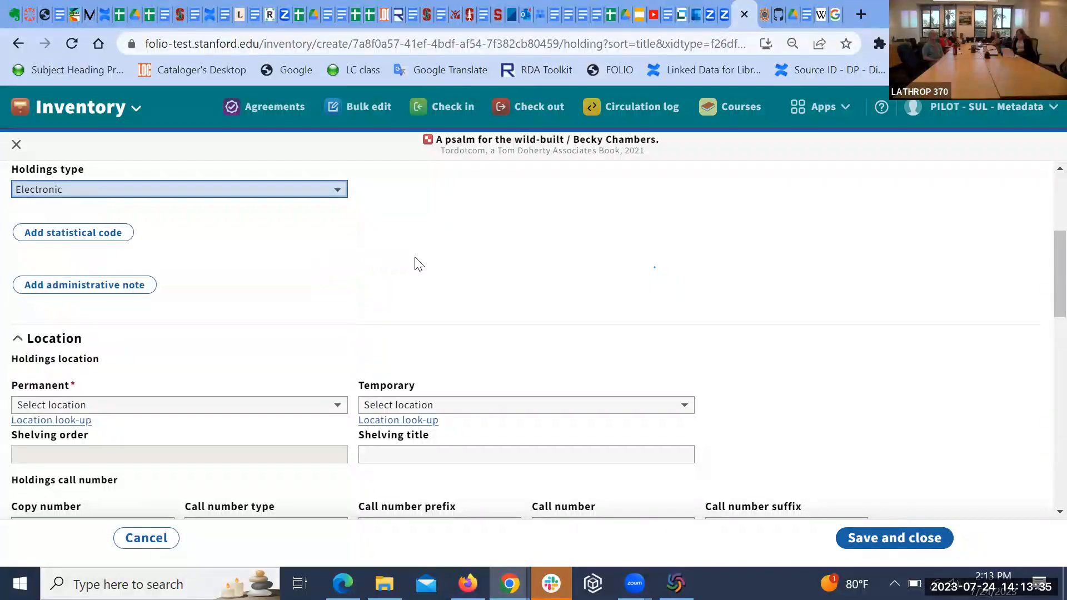
{"action": "scroll", "coordinate": [439, 267], "scroll_direction": "down", "scroll_amount": 3}
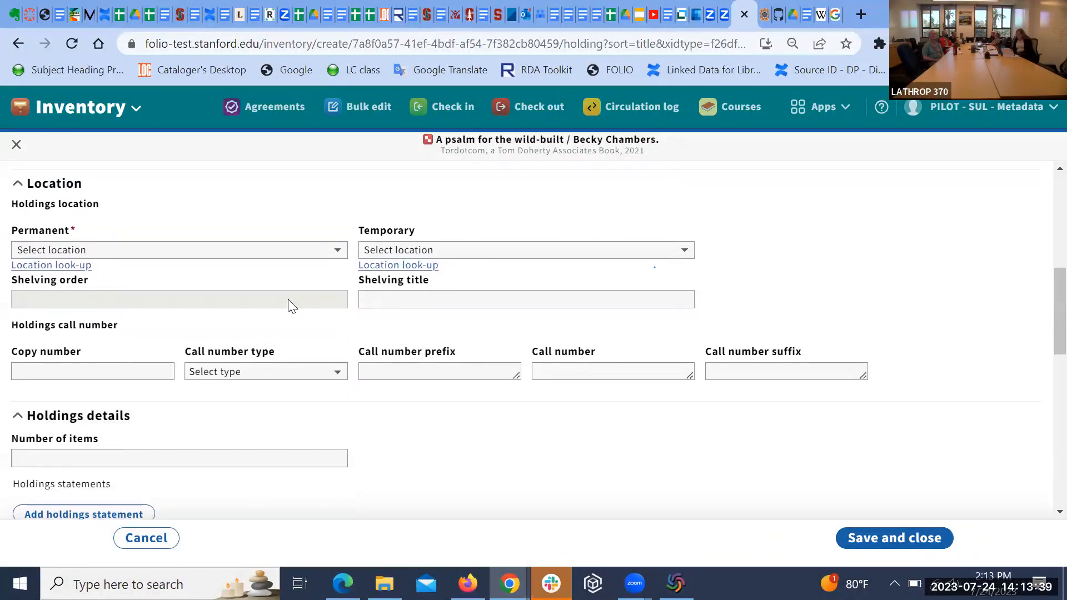
Step: Filter the holdings permanent locations by 'sul-' and pick SUL Electronic (SUL-ELECTRONIC)
{"action": "left_click", "coordinate": [337, 251]}
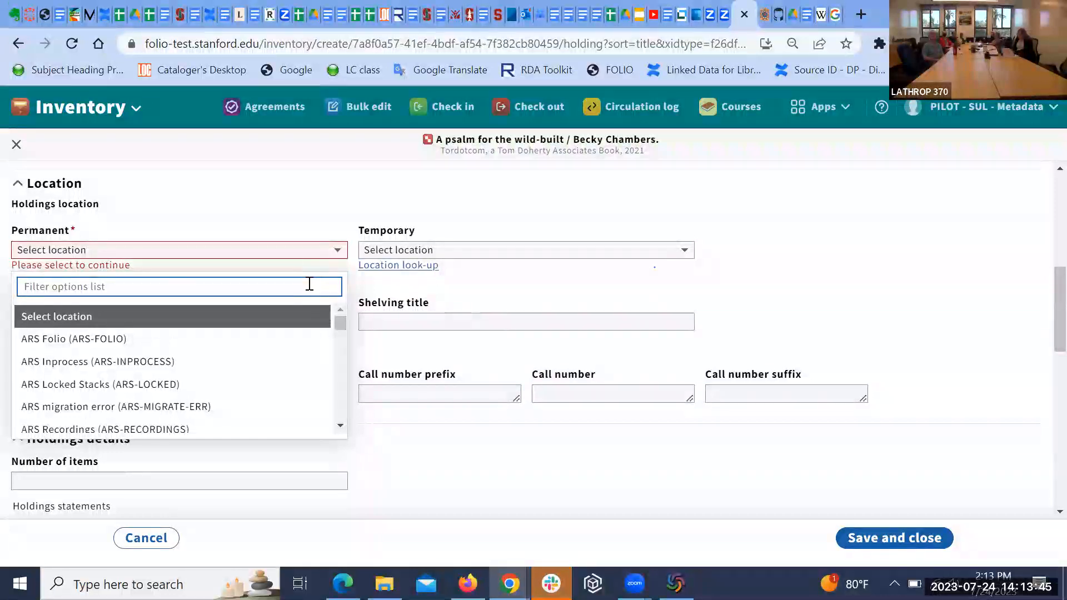
{"action": "type", "text": "sul"}
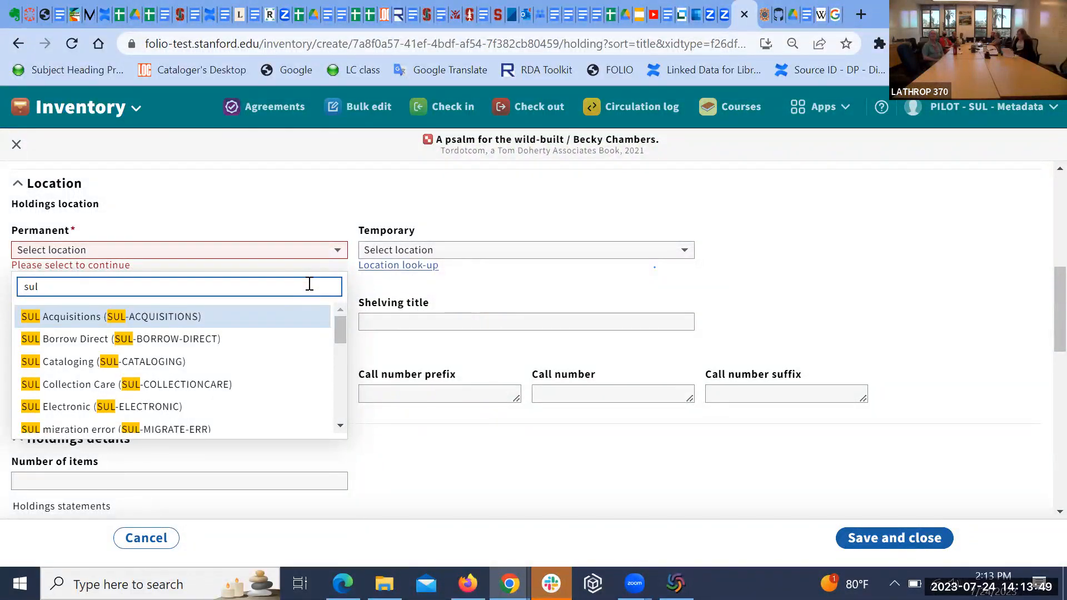
{"action": "type", "text": "-"}
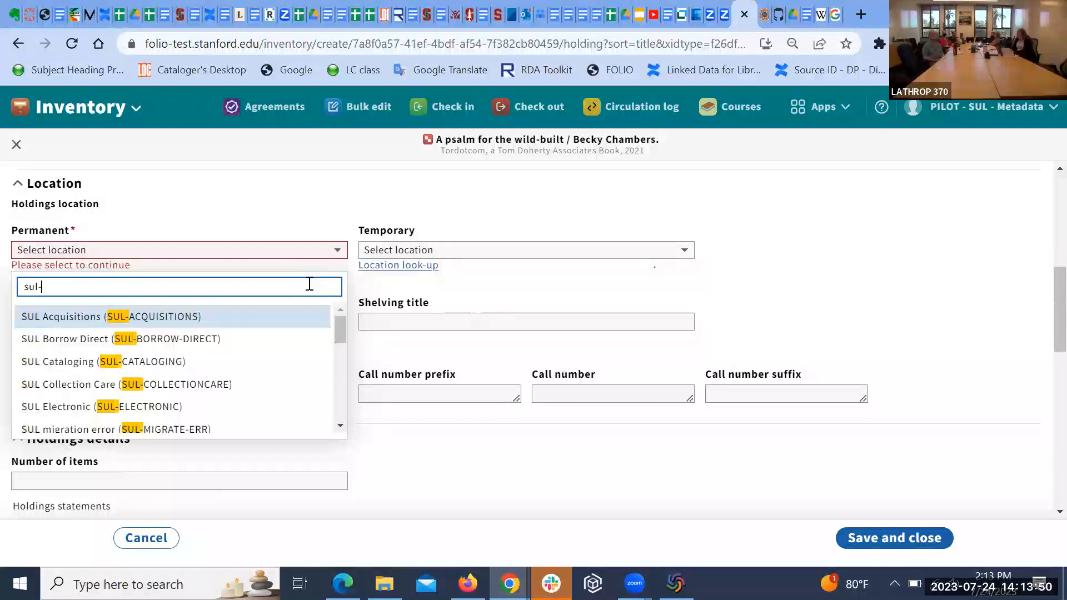
{"action": "left_click", "coordinate": [217, 407]}
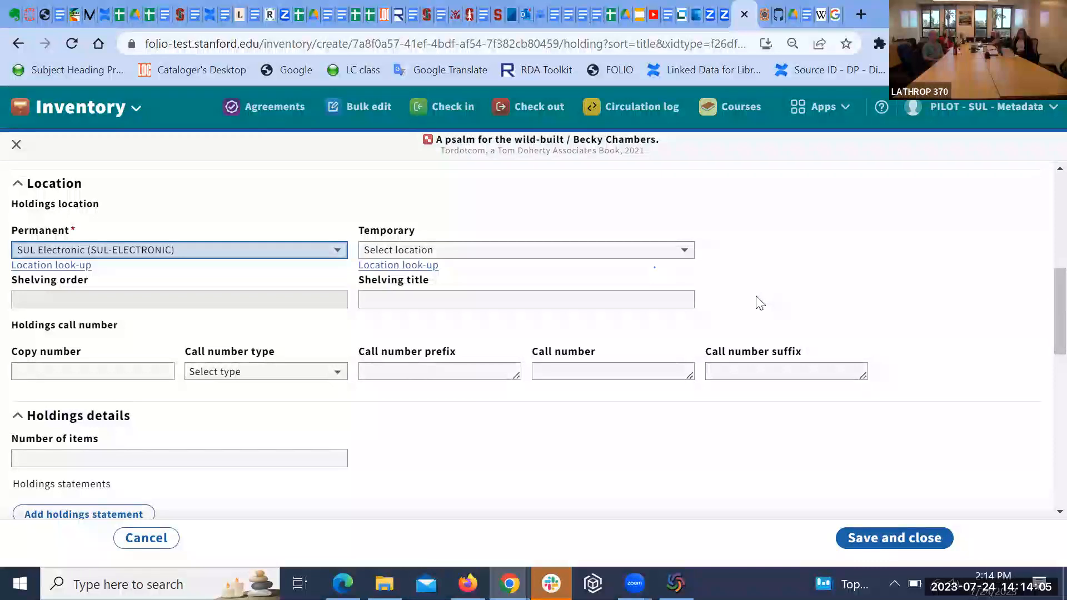
{"action": "scroll", "coordinate": [760, 303], "scroll_direction": "down", "scroll_amount": 3}
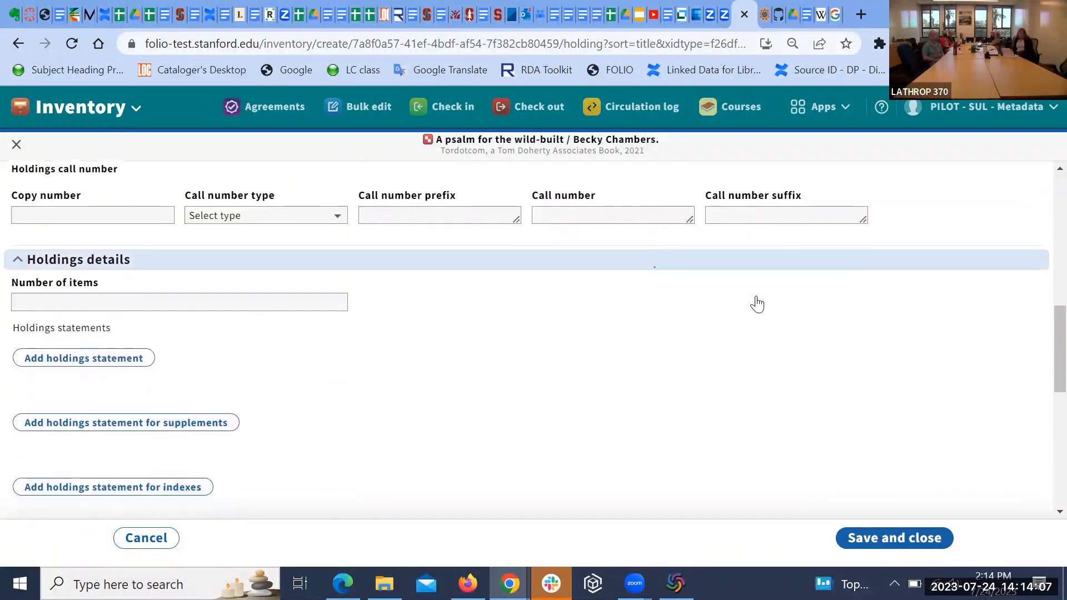
{"action": "scroll", "coordinate": [760, 303], "scroll_direction": "down", "scroll_amount": 5}
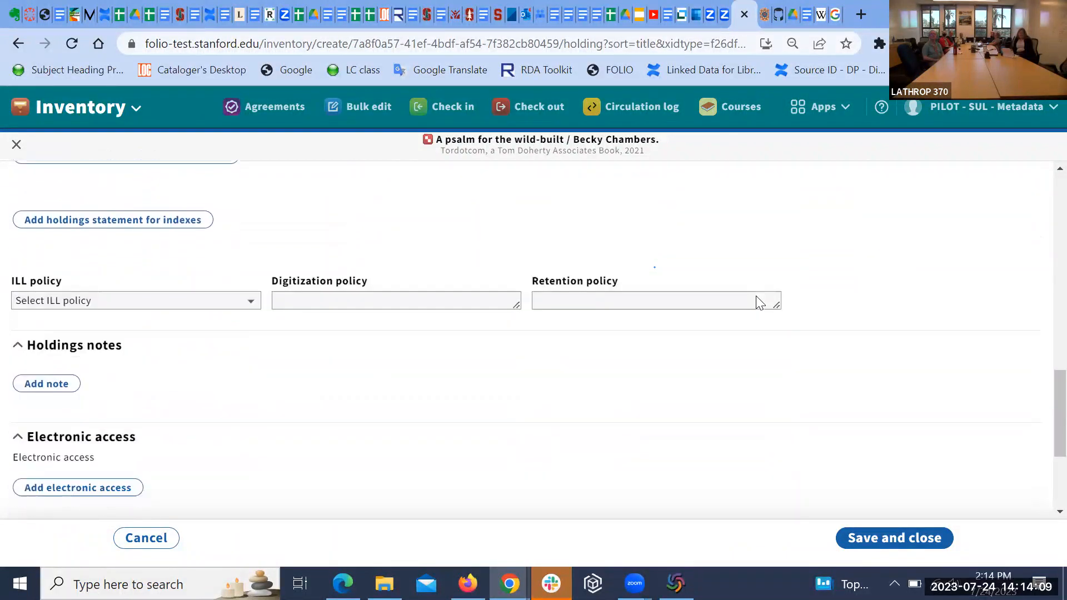
{"action": "scroll", "coordinate": [757, 297], "scroll_direction": "down", "scroll_amount": 2}
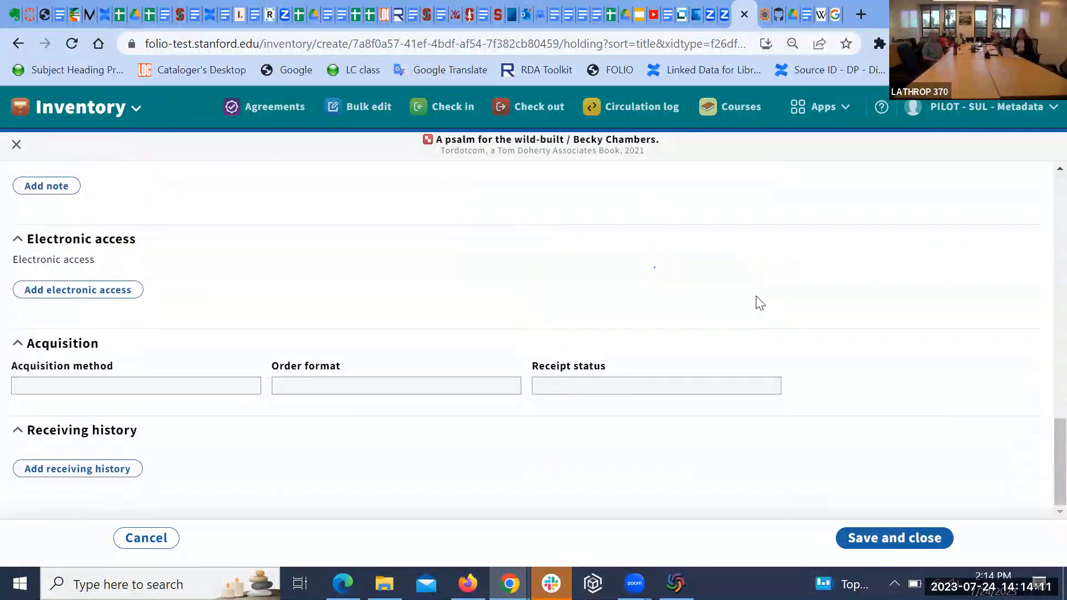
{"action": "scroll", "coordinate": [760, 302], "scroll_direction": "up", "scroll_amount": 15}
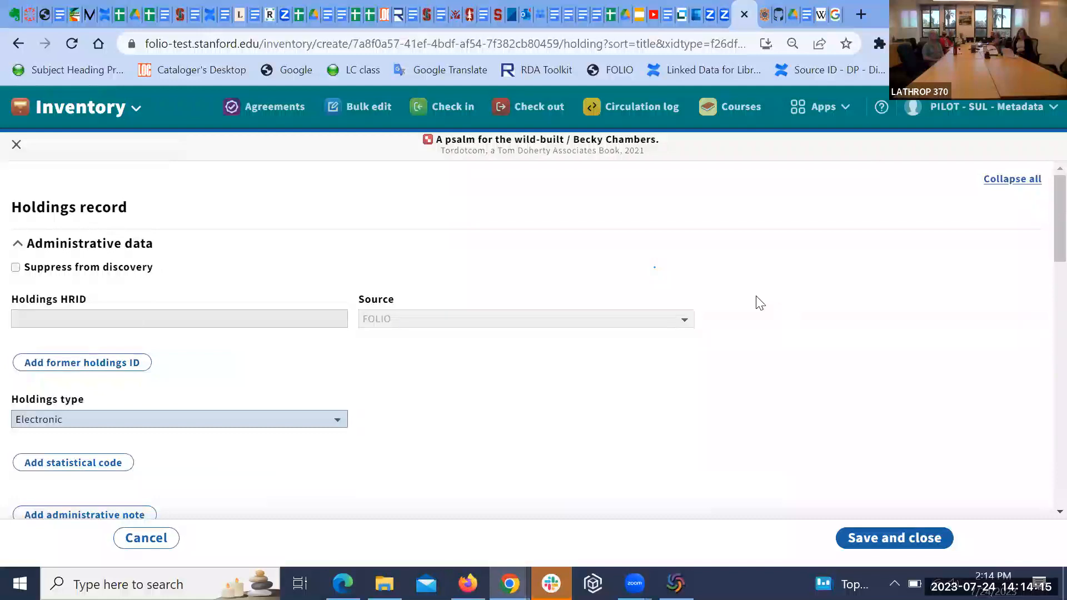
{"action": "scroll", "coordinate": [759, 301], "scroll_direction": "down", "scroll_amount": 1}
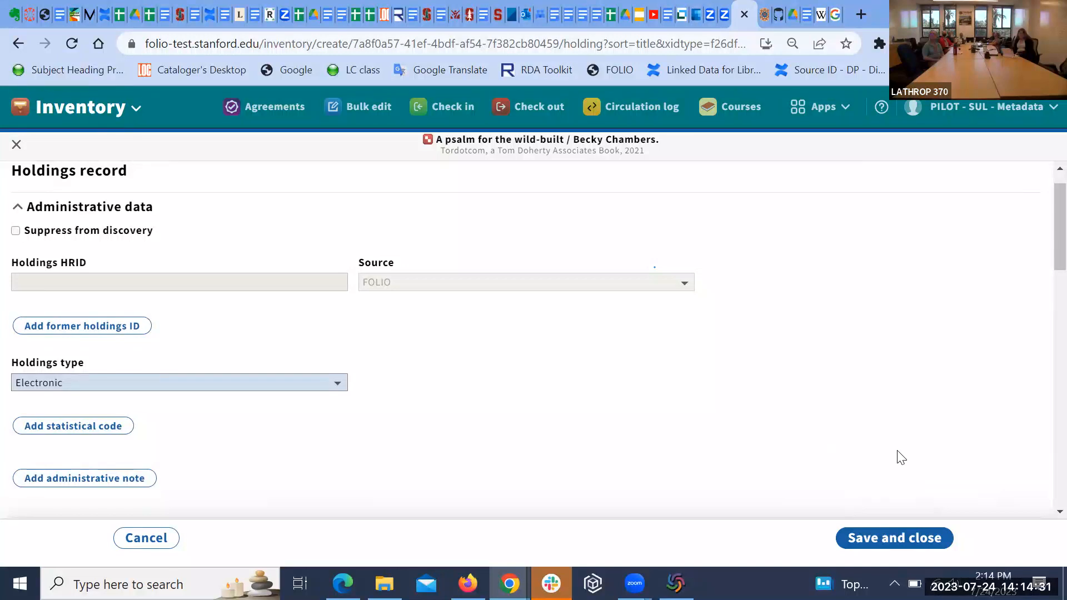
{"action": "scroll", "coordinate": [793, 436], "scroll_direction": "down", "scroll_amount": 3}
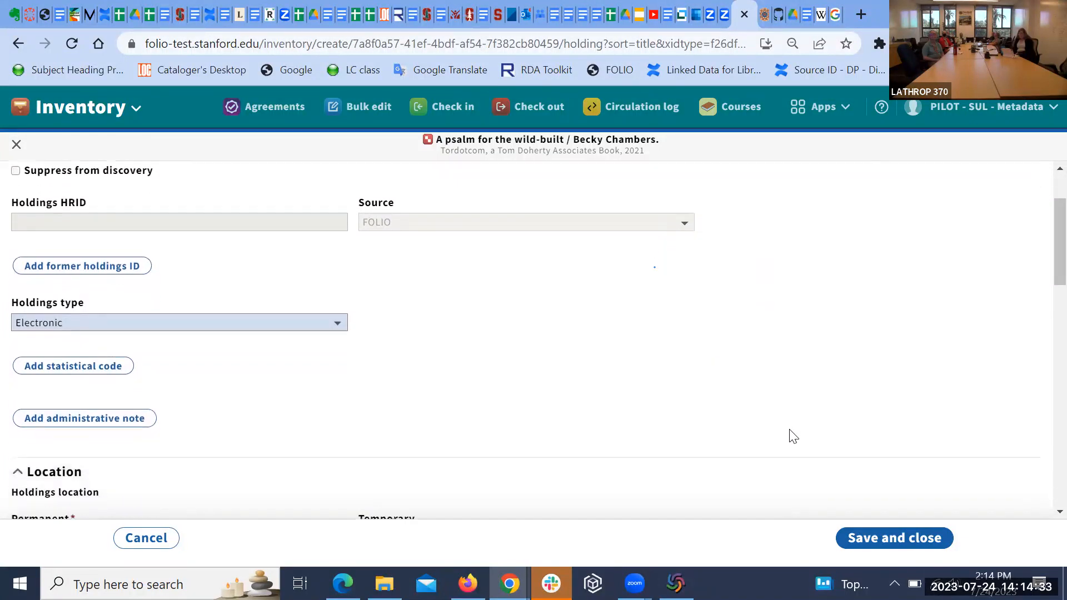
{"action": "scroll", "coordinate": [793, 436], "scroll_direction": "down", "scroll_amount": 2}
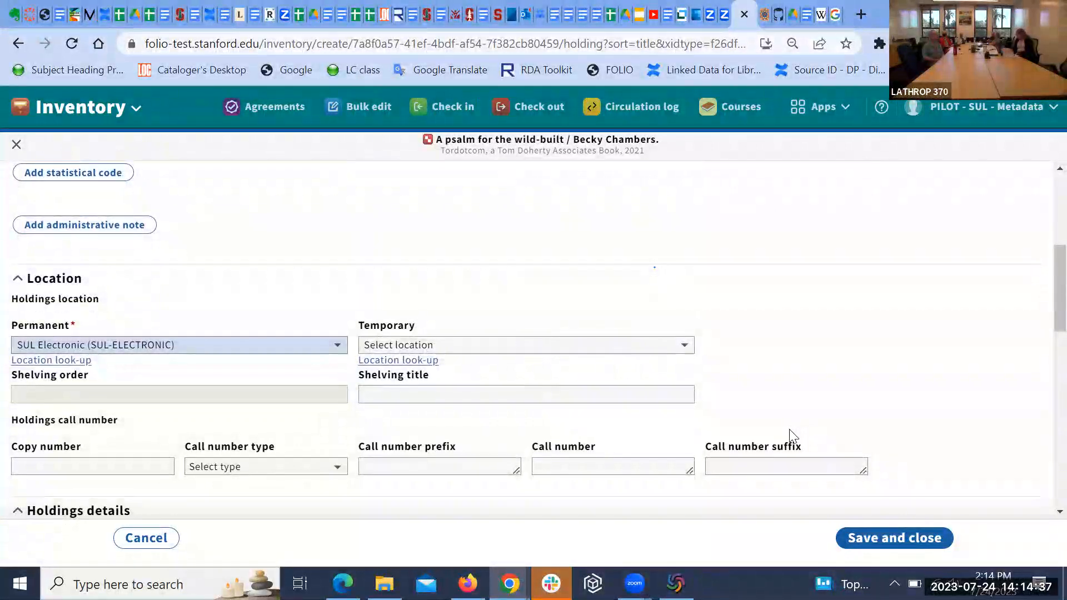
{"action": "scroll", "coordinate": [793, 436], "scroll_direction": "up", "scroll_amount": 1}
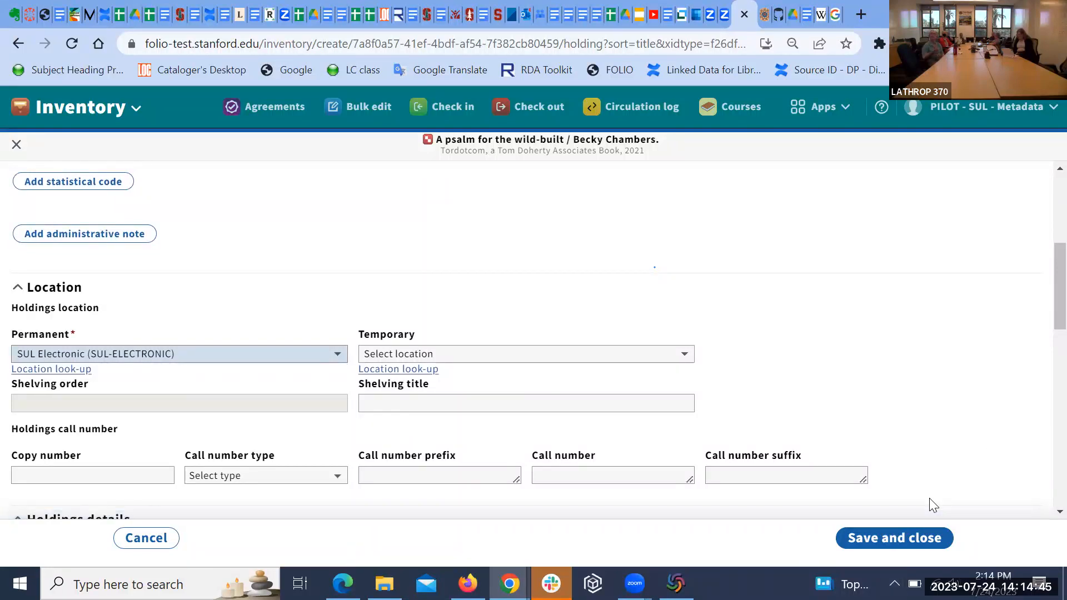
{"action": "scroll", "coordinate": [814, 402], "scroll_direction": "down", "scroll_amount": 1}
{"action": "scroll", "coordinate": [813, 406], "scroll_direction": "down", "scroll_amount": 2}
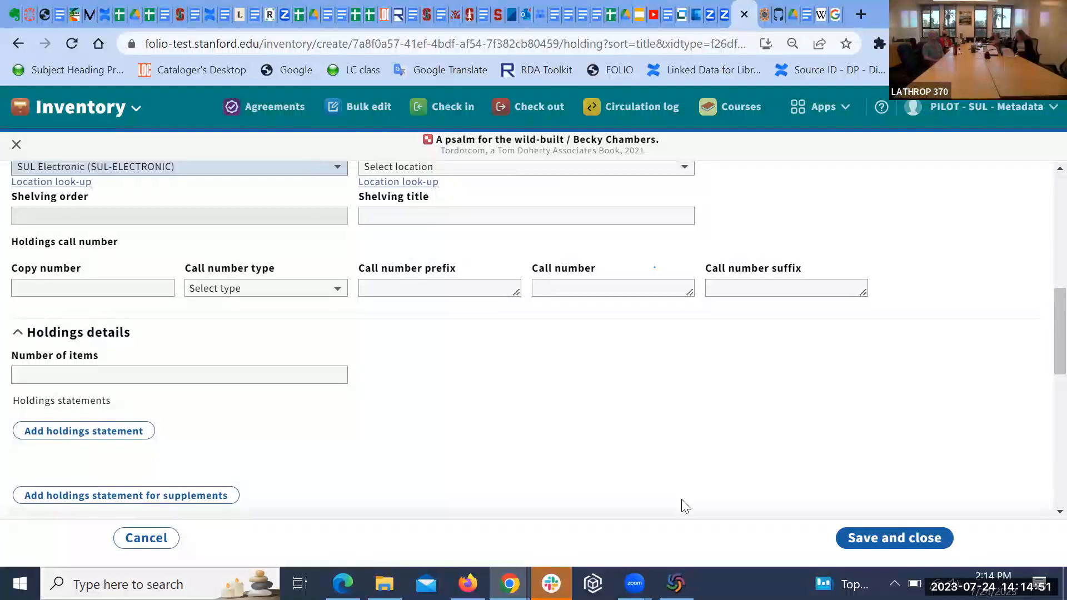
Step: Save the SUL Electronic holdings record, then bring up the instance's Actions menu
{"action": "left_click", "coordinate": [887, 537]}
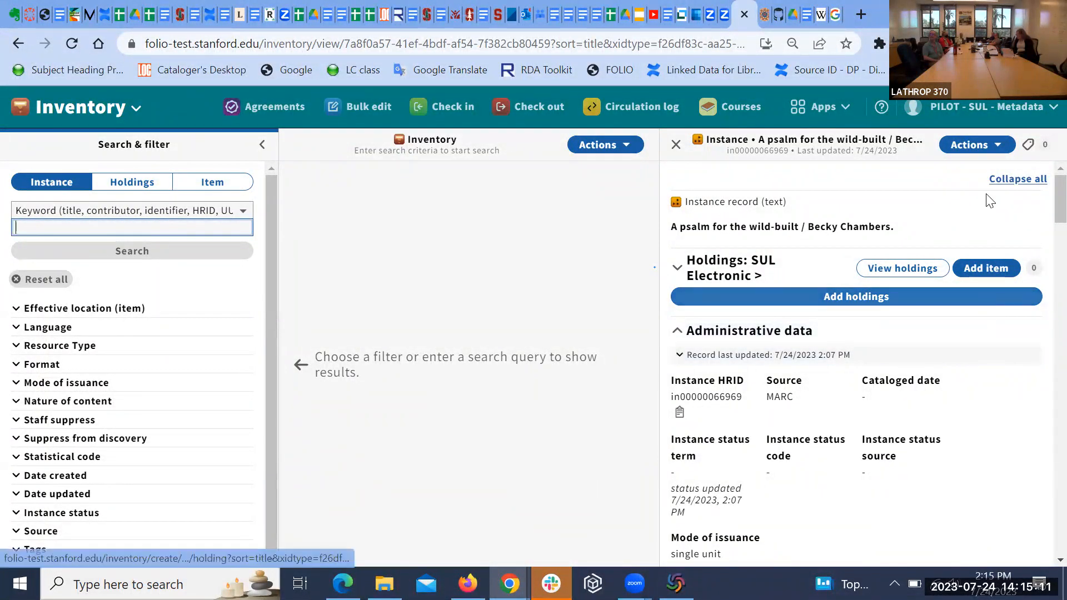
{"action": "left_click", "coordinate": [999, 145]}
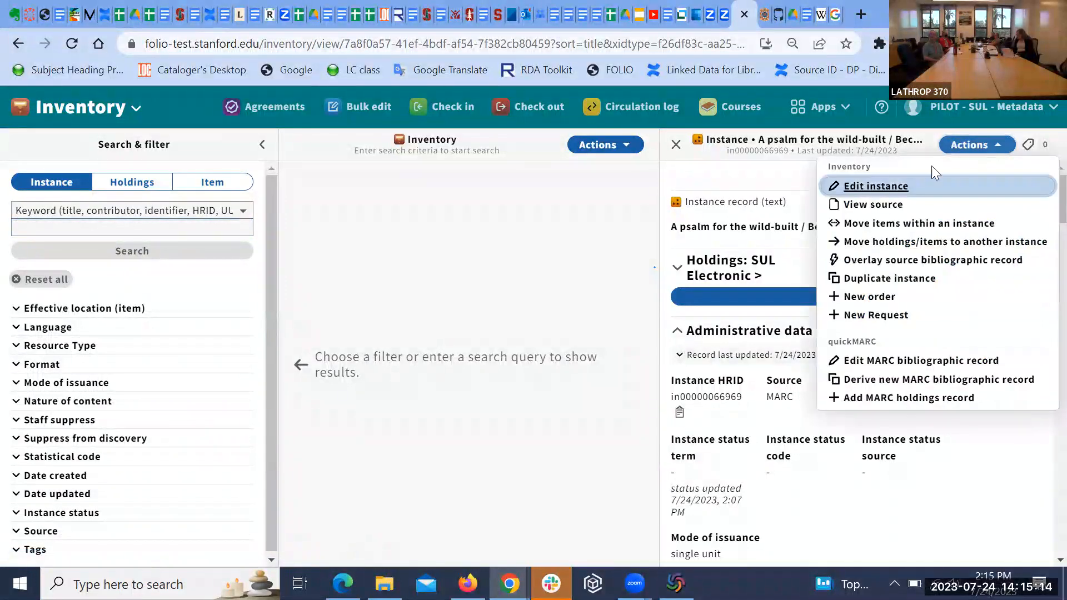
Step: Edit the instance and set its instance status term to Cataloged (folio: cat)
{"action": "left_click", "coordinate": [892, 189]}
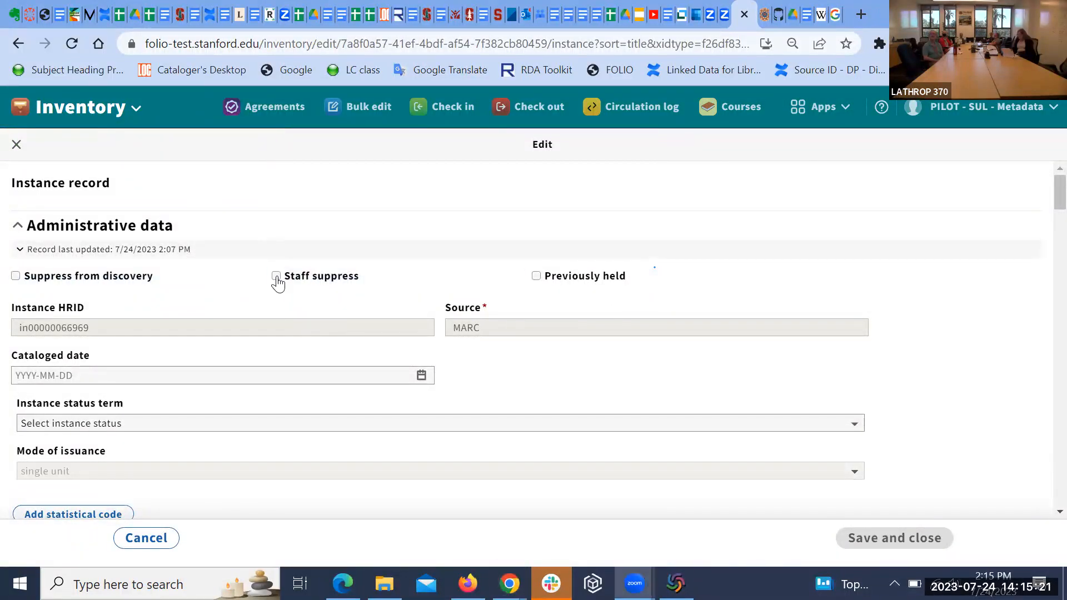
{"action": "scroll", "coordinate": [278, 276], "scroll_direction": "down", "scroll_amount": 1}
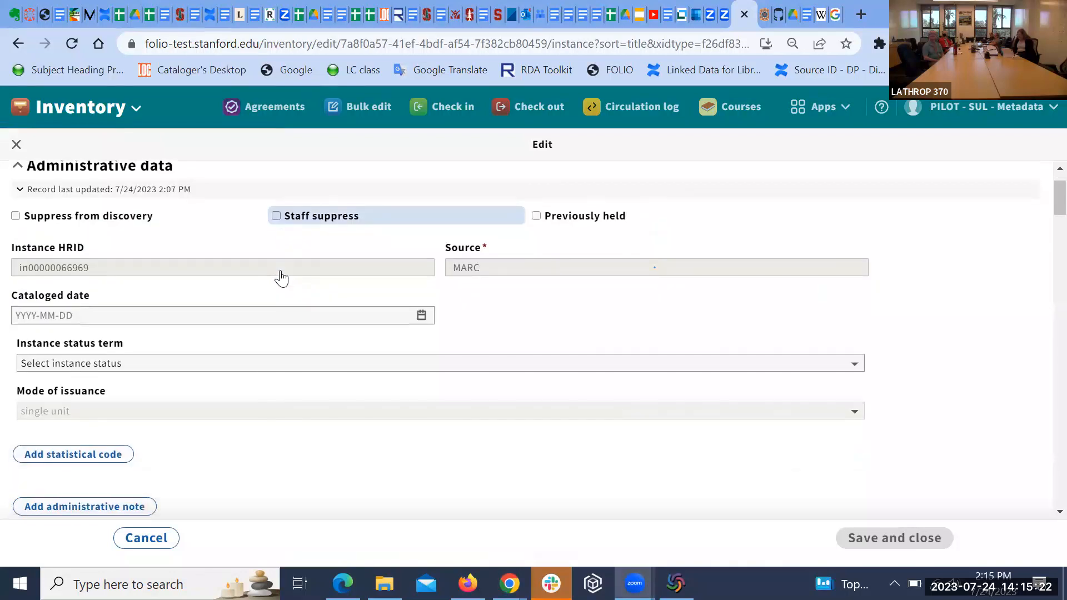
{"action": "left_click", "coordinate": [267, 364]}
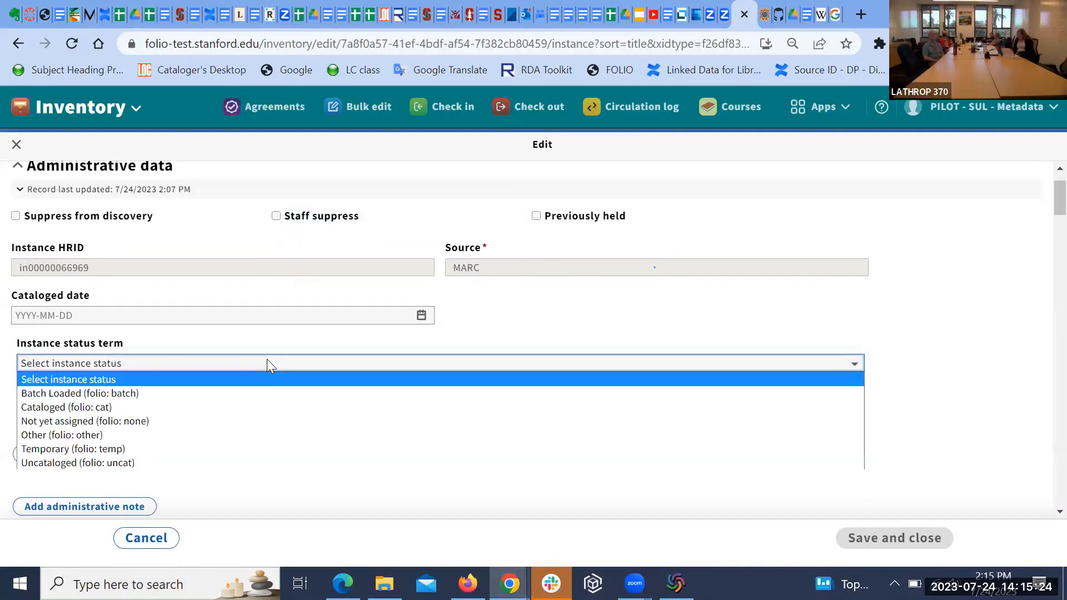
{"action": "left_click", "coordinate": [265, 411]}
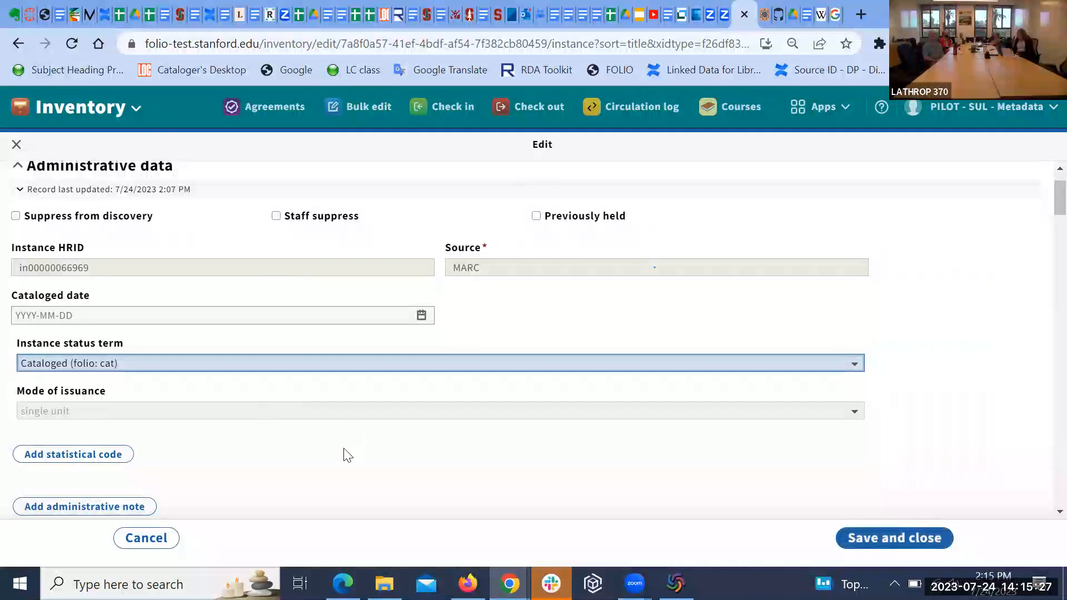
Step: Add and then remove an unneeded statistical code row, and add an administrative note field
{"action": "scroll", "coordinate": [345, 453], "scroll_direction": "down", "scroll_amount": 1}
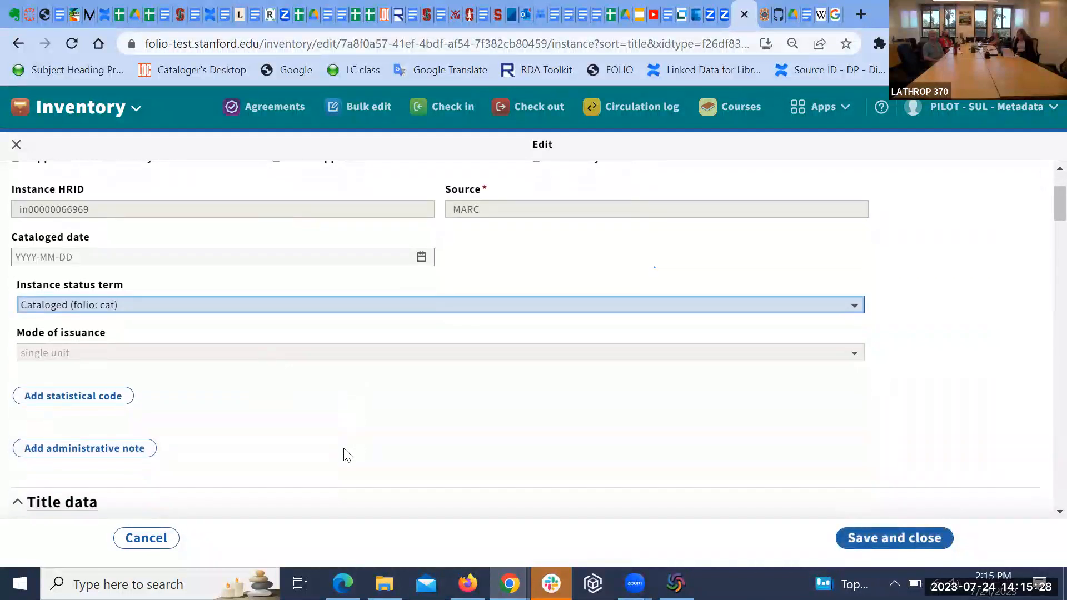
{"action": "left_click", "coordinate": [122, 392]}
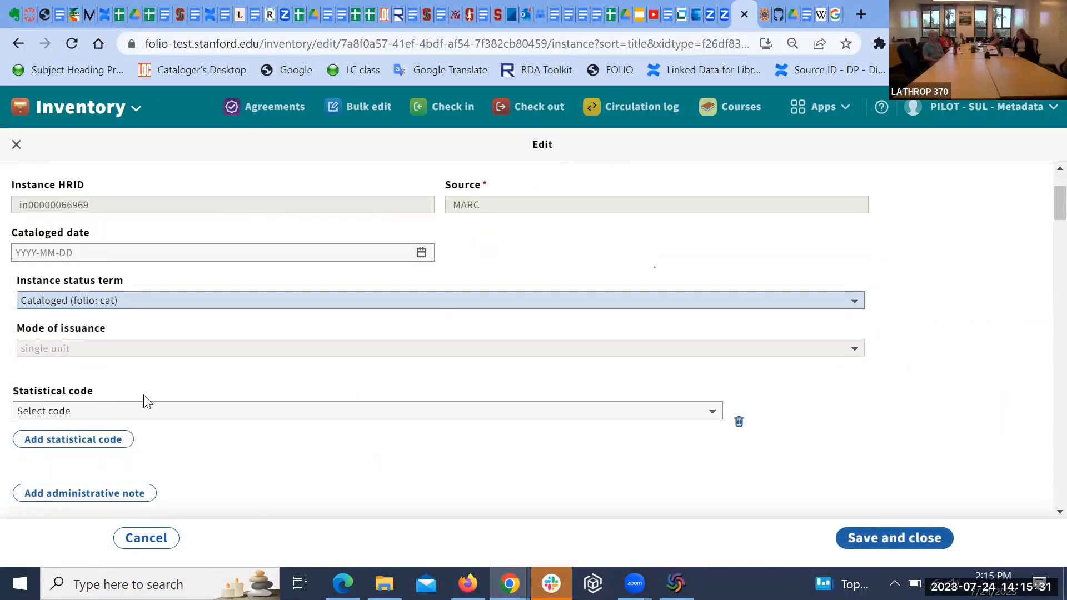
{"action": "left_click", "coordinate": [160, 414]}
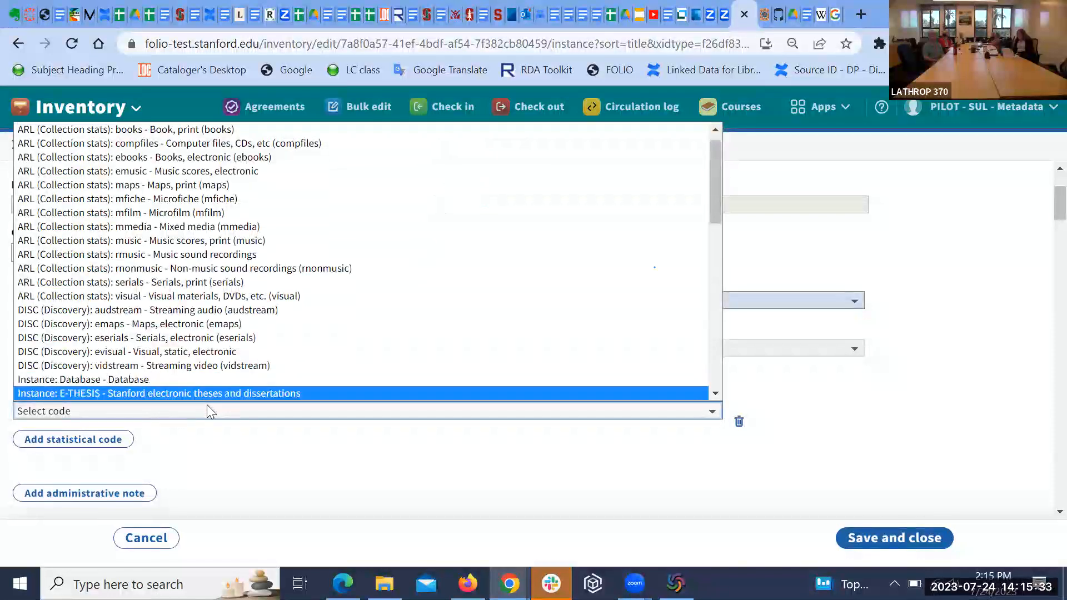
{"action": "left_click", "coordinate": [739, 422]}
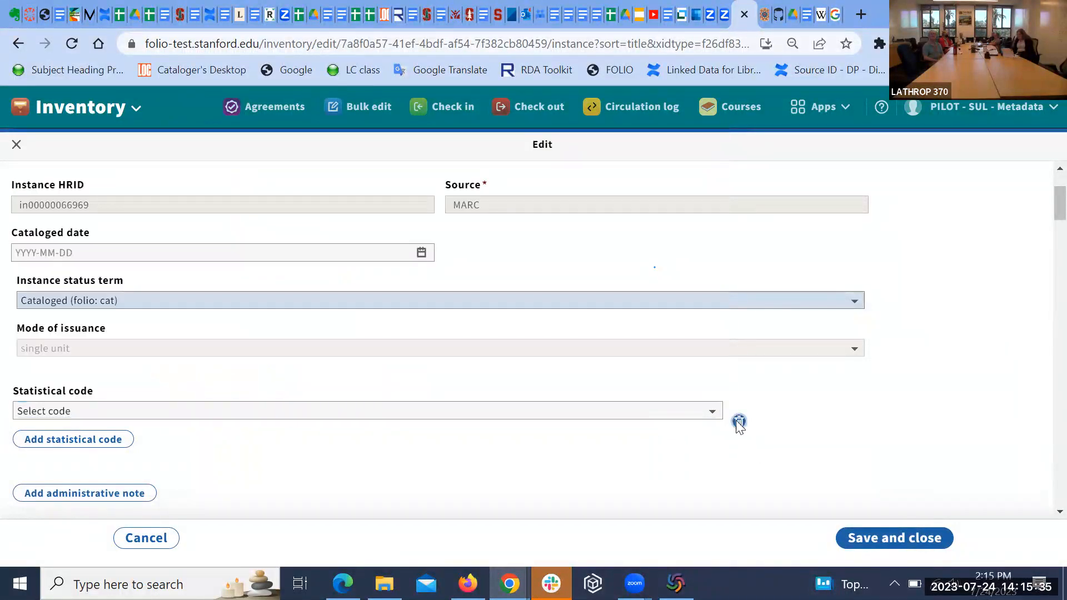
{"action": "left_click", "coordinate": [739, 422]}
{"action": "scroll", "coordinate": [564, 435], "scroll_direction": "down", "scroll_amount": 1}
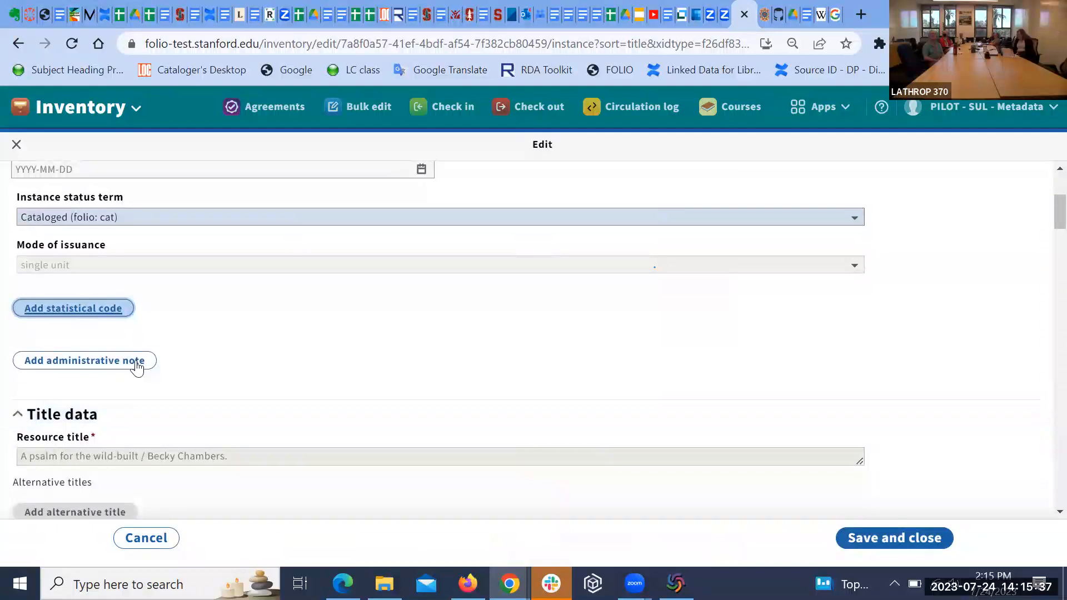
{"action": "left_click", "coordinate": [143, 360]}
Step: Type the administrative note 'Metadata/MCU/', the cataloger's username, and the date 2023-00724
{"action": "left_click", "coordinate": [175, 379]}
{"action": "type", "text": "Met"}
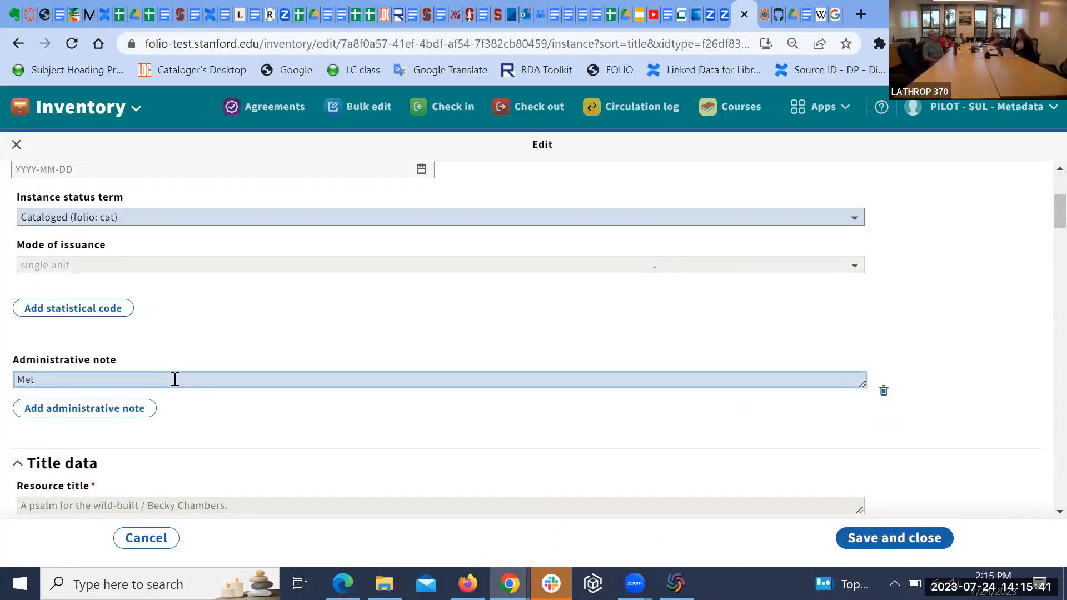
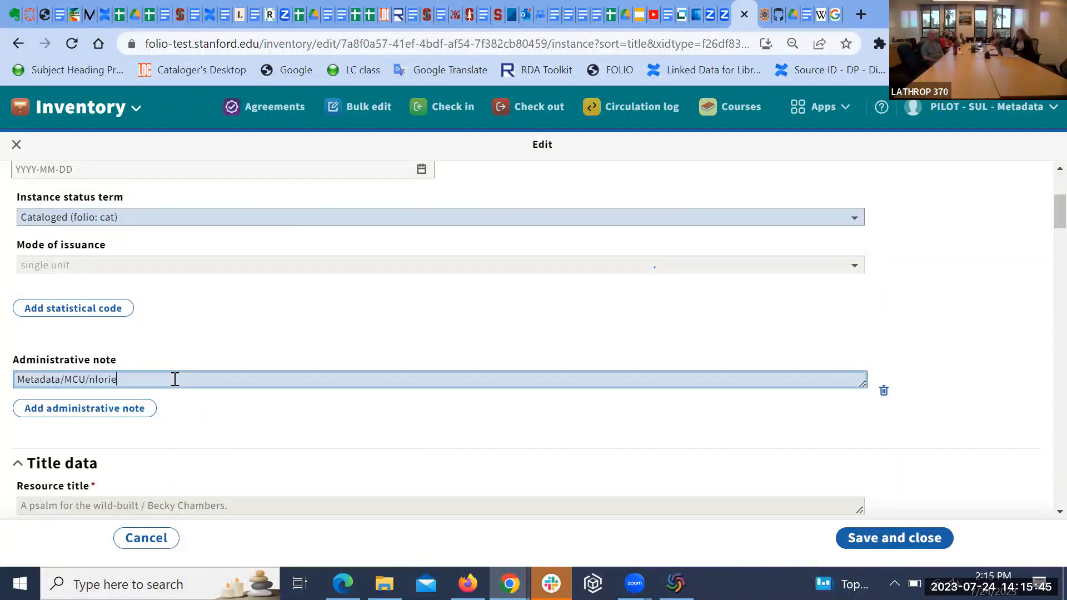
{"action": "type", "text": "/2023-"}
{"action": "type", "text": "0"}
{"action": "type", "text": "0724"}
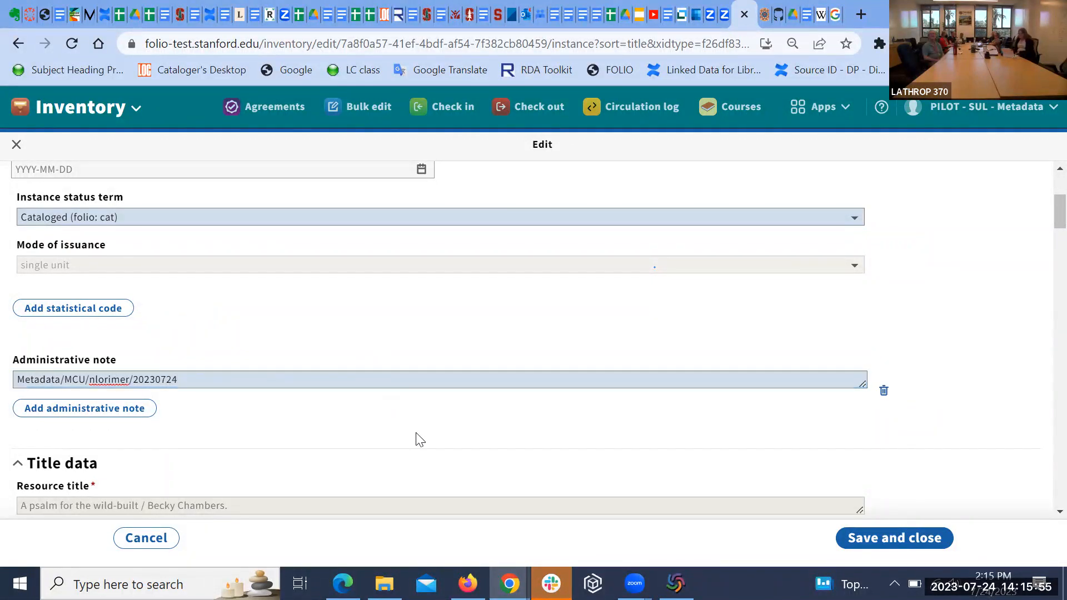
{"action": "scroll", "coordinate": [418, 439], "scroll_direction": "down", "scroll_amount": 2}
{"action": "scroll", "coordinate": [418, 439], "scroll_direction": "down", "scroll_amount": 1}
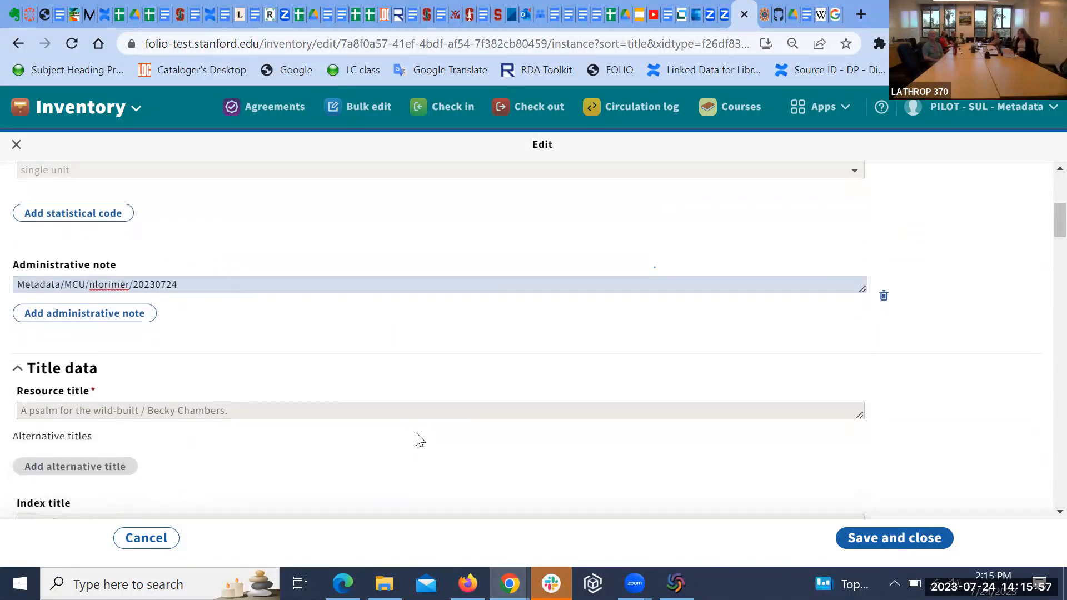
{"action": "scroll", "coordinate": [418, 439], "scroll_direction": "up", "scroll_amount": 1}
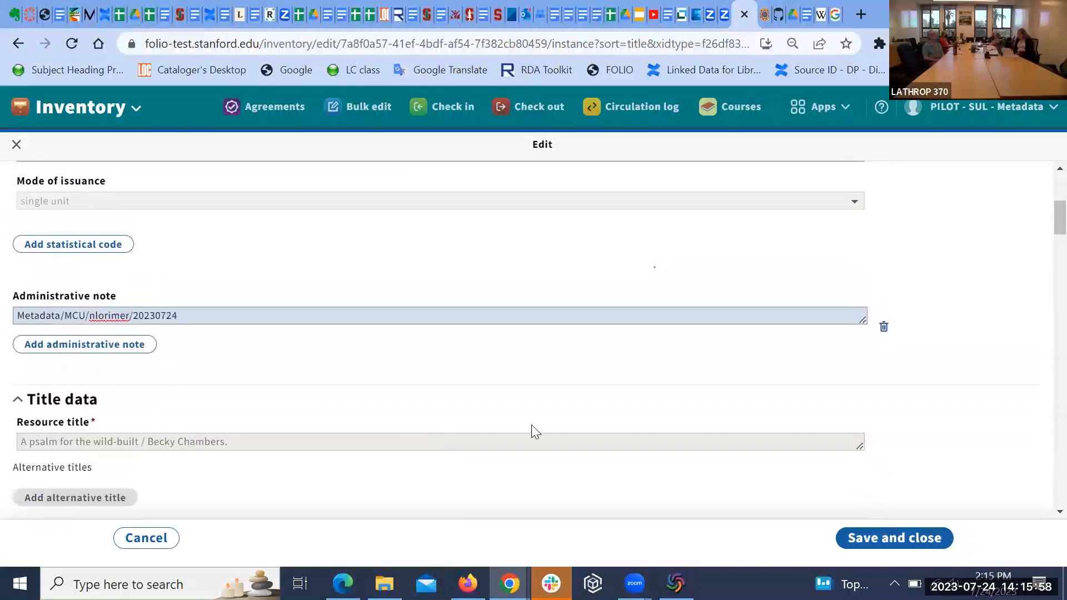
Step: Save the instance with Cataloged status, then reopen it via Actions > Edit instance
{"action": "left_click", "coordinate": [864, 539]}
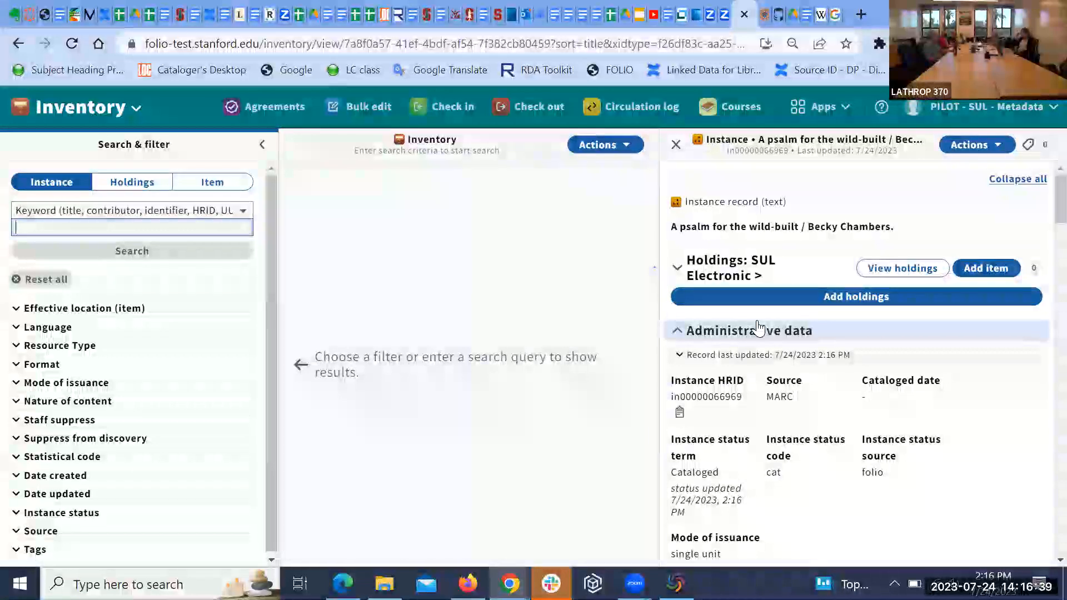
{"action": "left_click", "coordinate": [996, 149]}
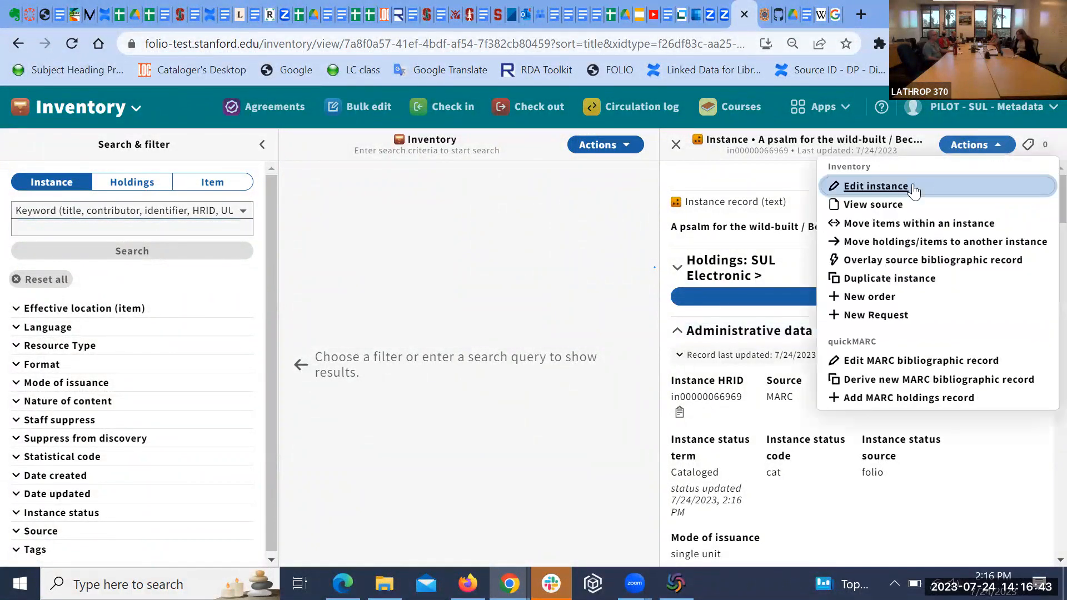
{"action": "left_click", "coordinate": [877, 189]}
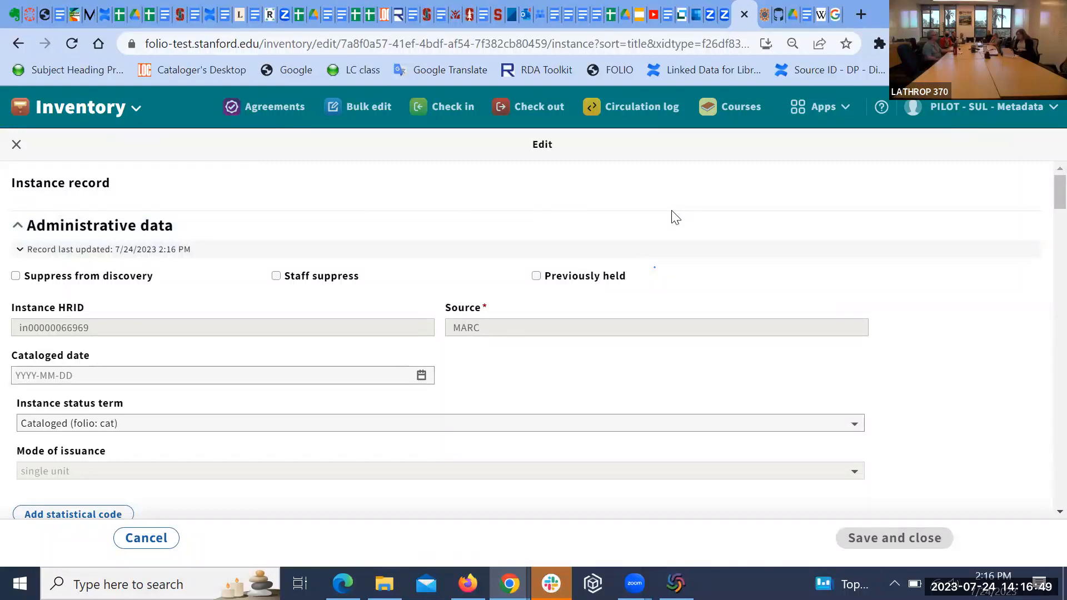
Step: Close the instance edit form without changes and reopen it for editing
{"action": "right_click", "coordinate": [905, 244]}
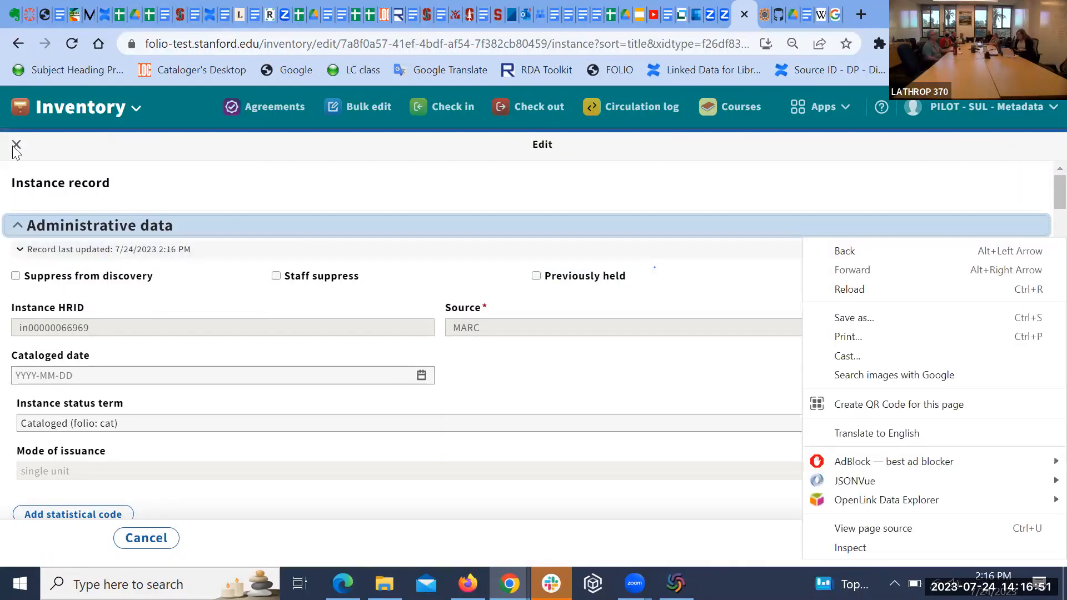
{"action": "left_click", "coordinate": [16, 149]}
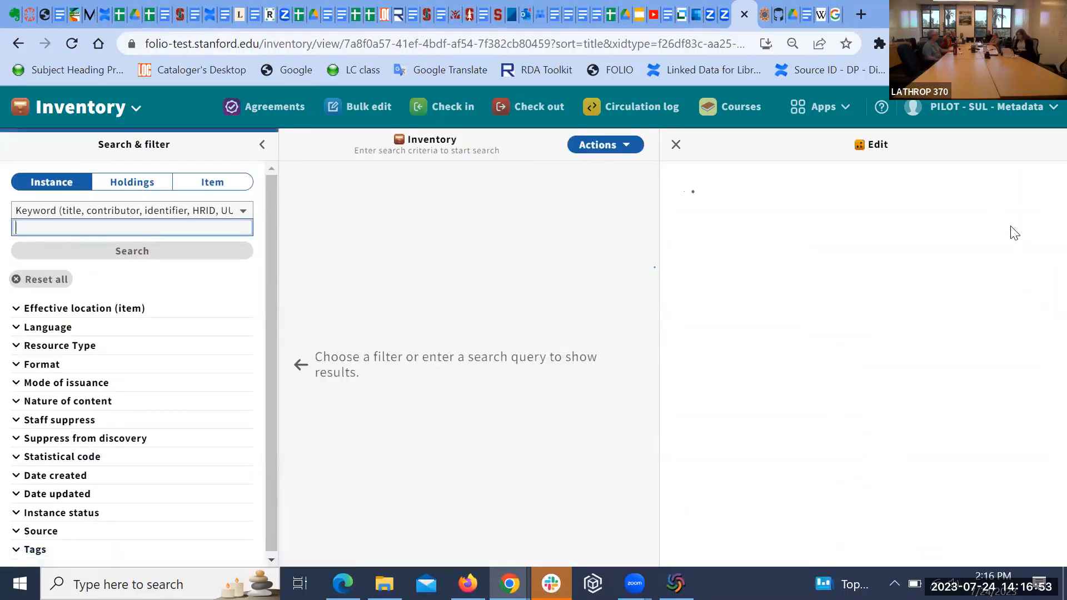
{"action": "left_click", "coordinate": [973, 145]}
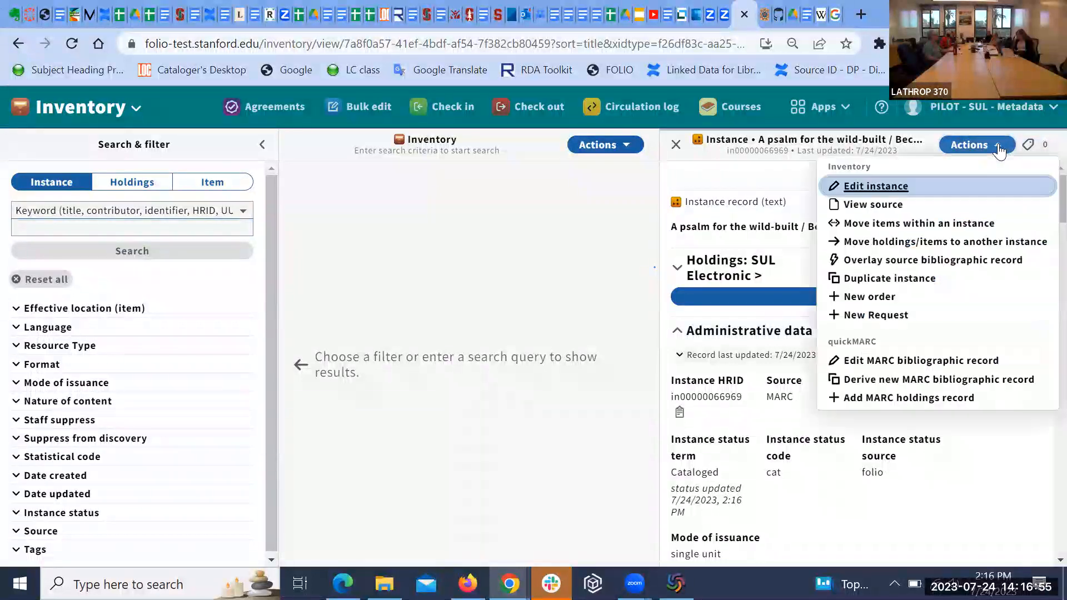
{"action": "left_click", "coordinate": [885, 192]}
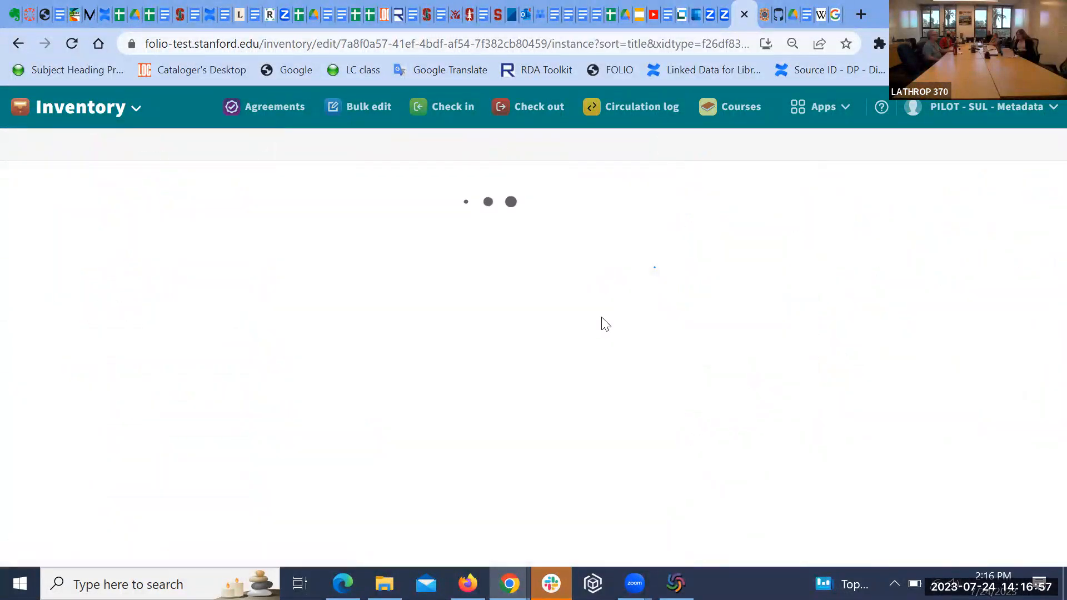
Step: Select and translate the statistical code label text, then dismiss the translation popup
{"action": "scroll", "coordinate": [610, 328], "scroll_direction": "down", "scroll_amount": 3}
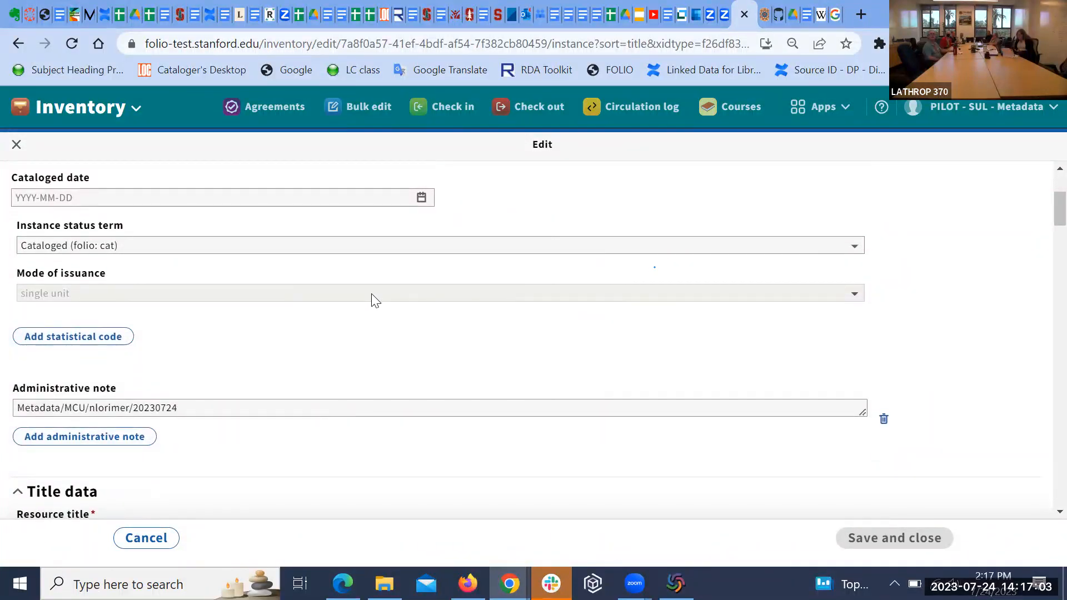
{"action": "triple_click", "coordinate": [394, 319]}
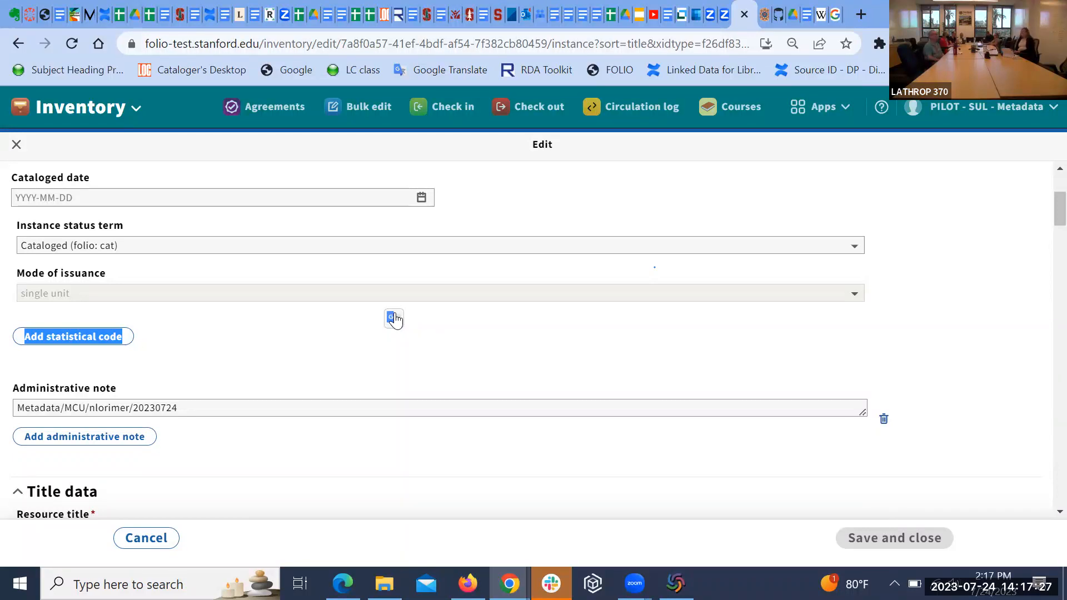
{"action": "left_click", "coordinate": [393, 318]}
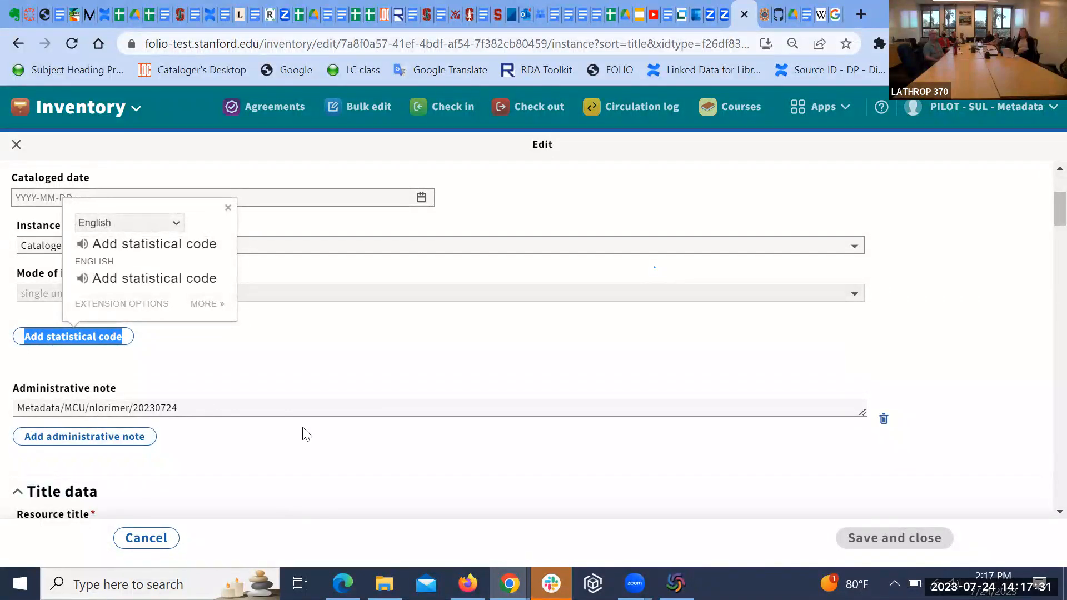
{"action": "left_click", "coordinate": [395, 366]}
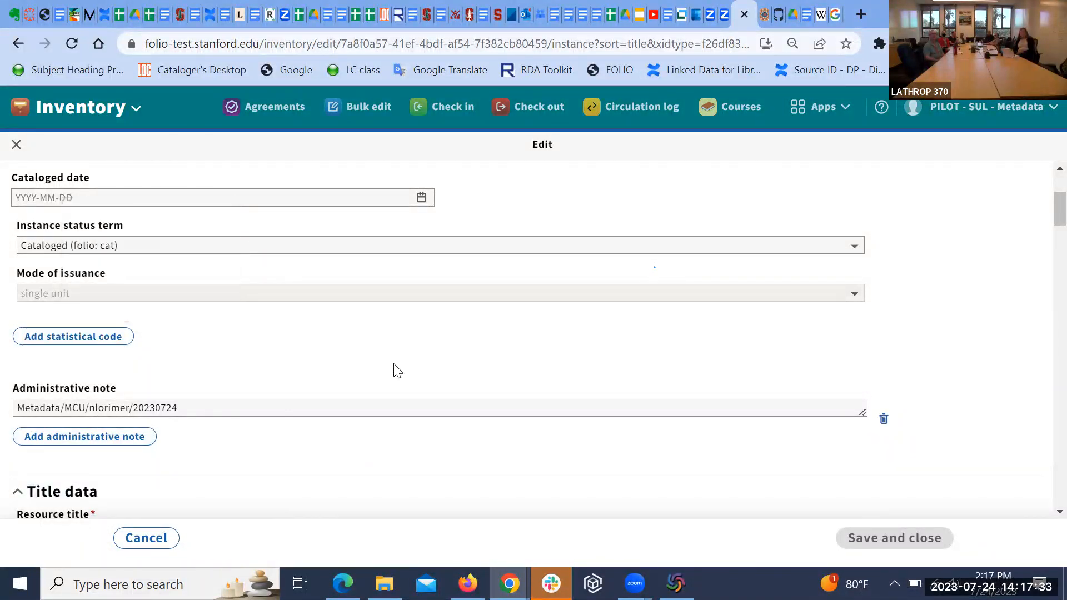
Step: Scroll through the edit form back to the Administrative data section
{"action": "scroll", "coordinate": [460, 371], "scroll_direction": "down", "scroll_amount": 1}
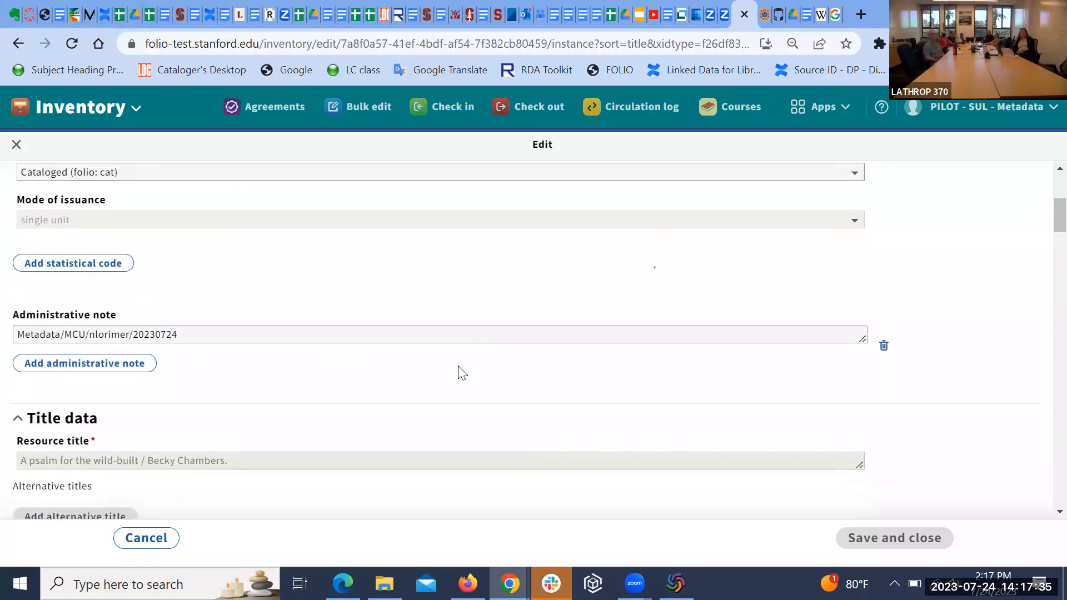
{"action": "scroll", "coordinate": [456, 330], "scroll_direction": "down", "scroll_amount": 2}
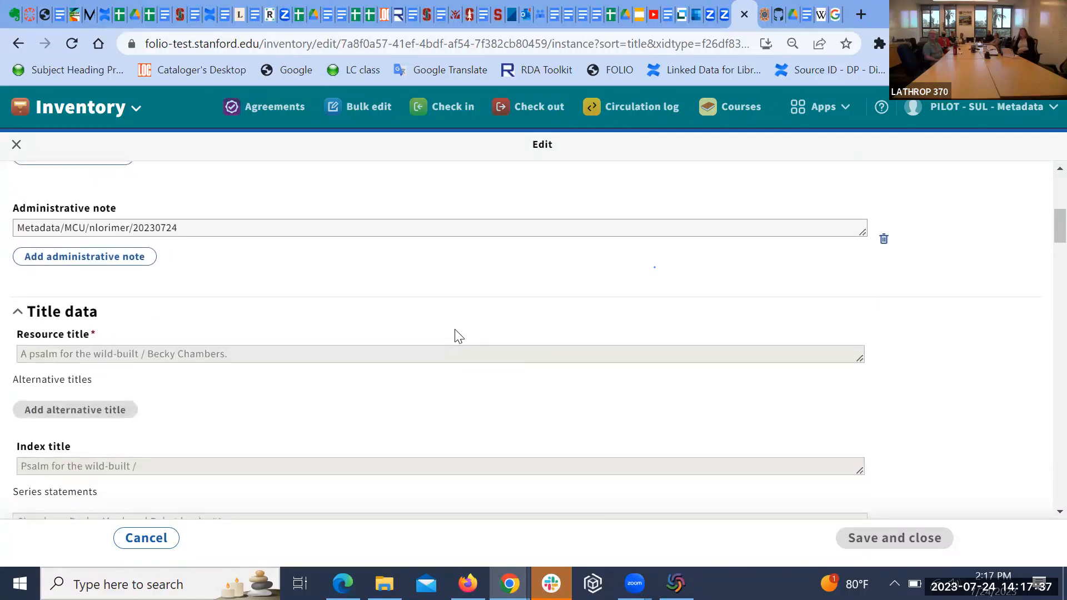
{"action": "scroll", "coordinate": [456, 330], "scroll_direction": "down", "scroll_amount": 1}
{"action": "scroll", "coordinate": [455, 336], "scroll_direction": "up", "scroll_amount": 1}
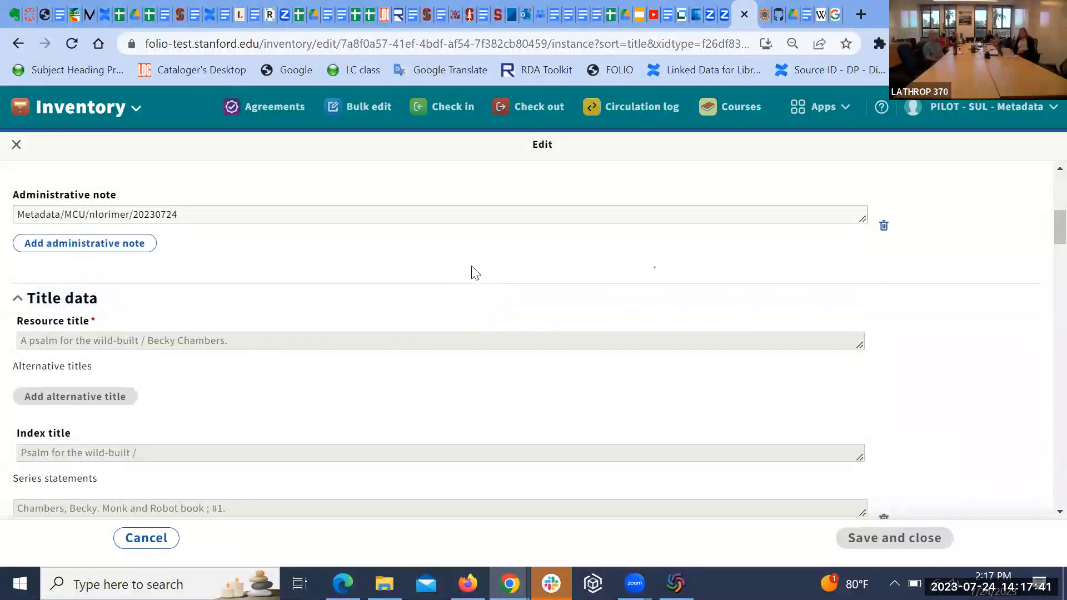
{"action": "scroll", "coordinate": [472, 271], "scroll_direction": "down", "scroll_amount": 1}
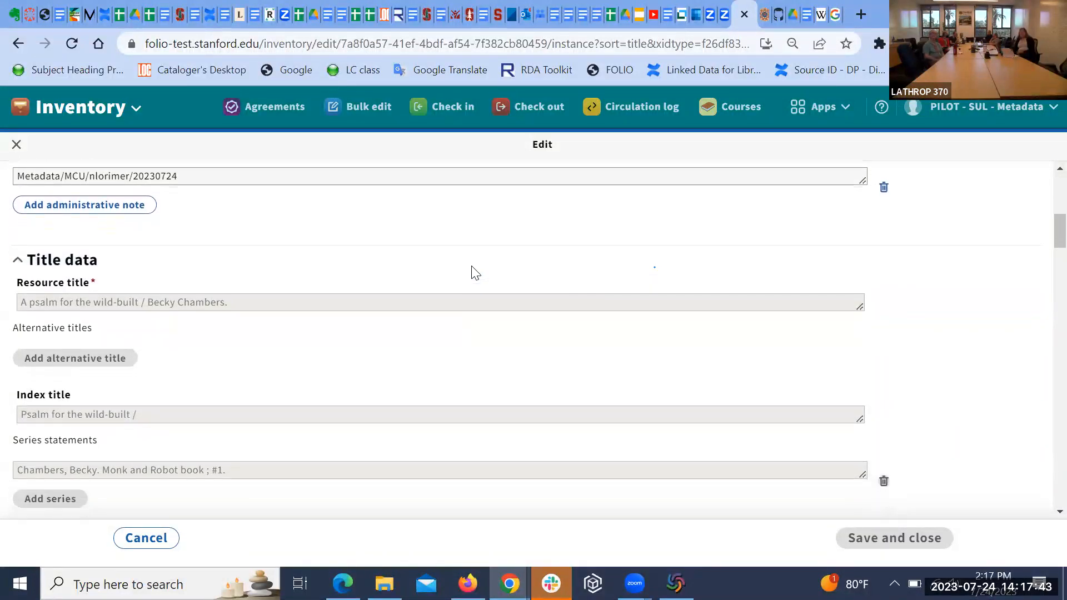
{"action": "scroll", "coordinate": [473, 270], "scroll_direction": "down", "scroll_amount": 2}
{"action": "scroll", "coordinate": [472, 272], "scroll_direction": "down", "scroll_amount": 1}
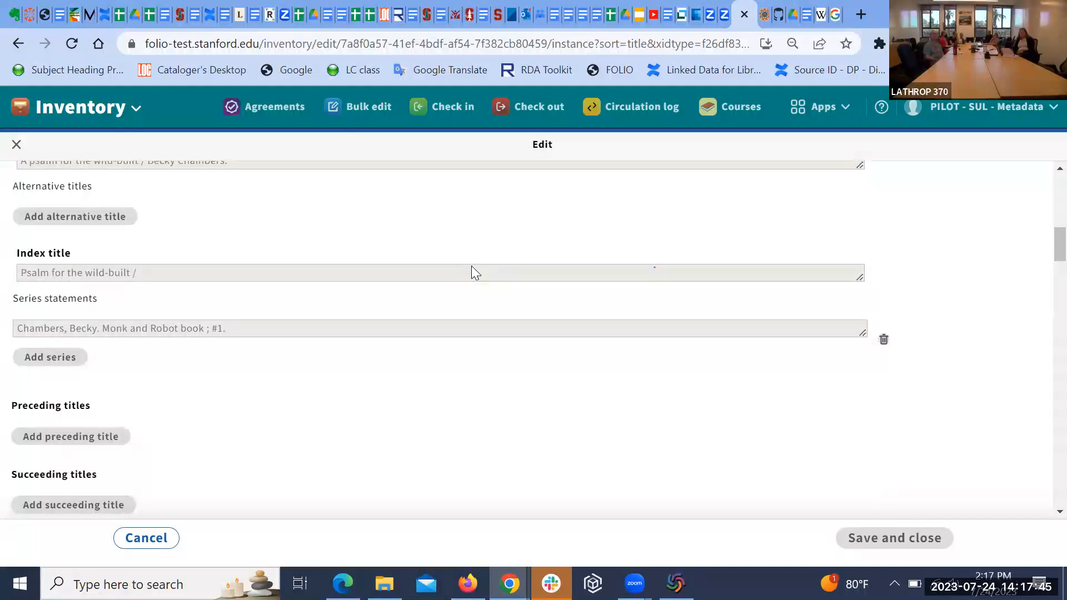
{"action": "scroll", "coordinate": [472, 271], "scroll_direction": "down", "scroll_amount": 1}
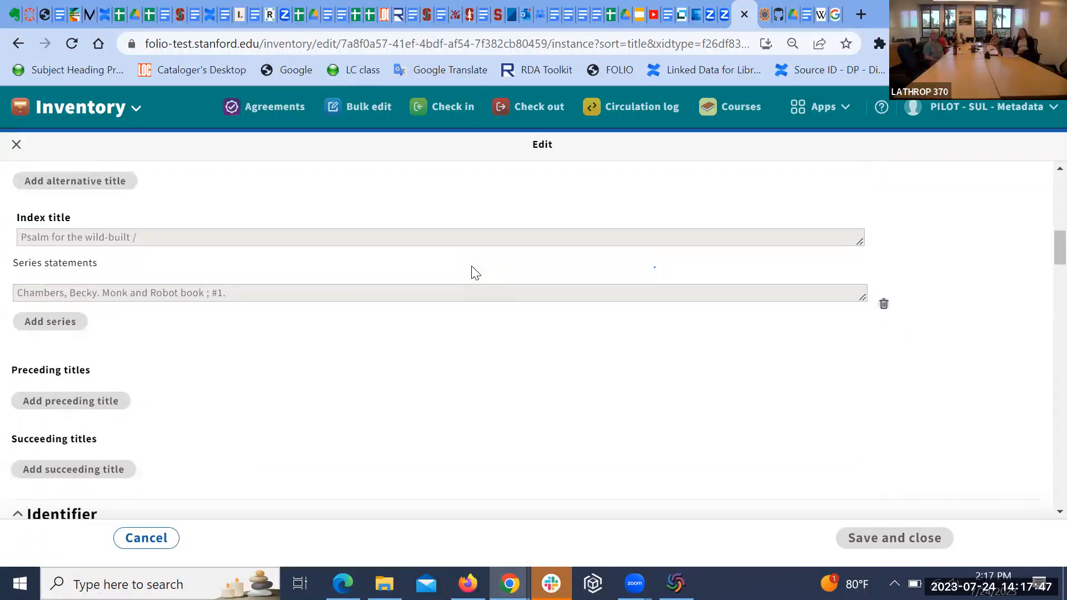
{"action": "scroll", "coordinate": [473, 270], "scroll_direction": "down", "scroll_amount": 1}
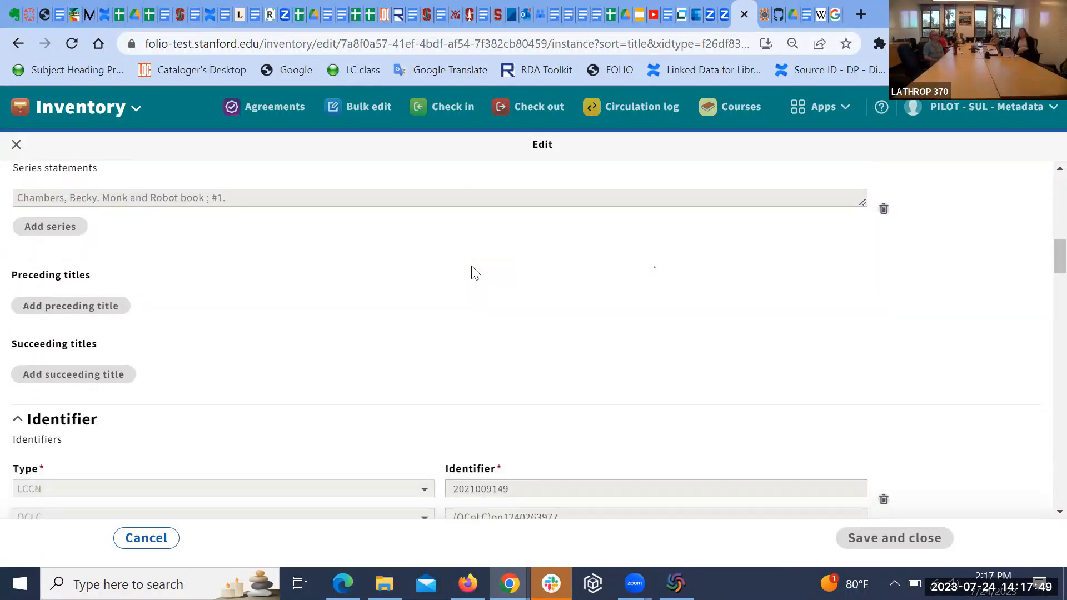
{"action": "scroll", "coordinate": [472, 267], "scroll_direction": "up", "scroll_amount": 6}
{"action": "scroll", "coordinate": [472, 272], "scroll_direction": "up", "scroll_amount": 5}
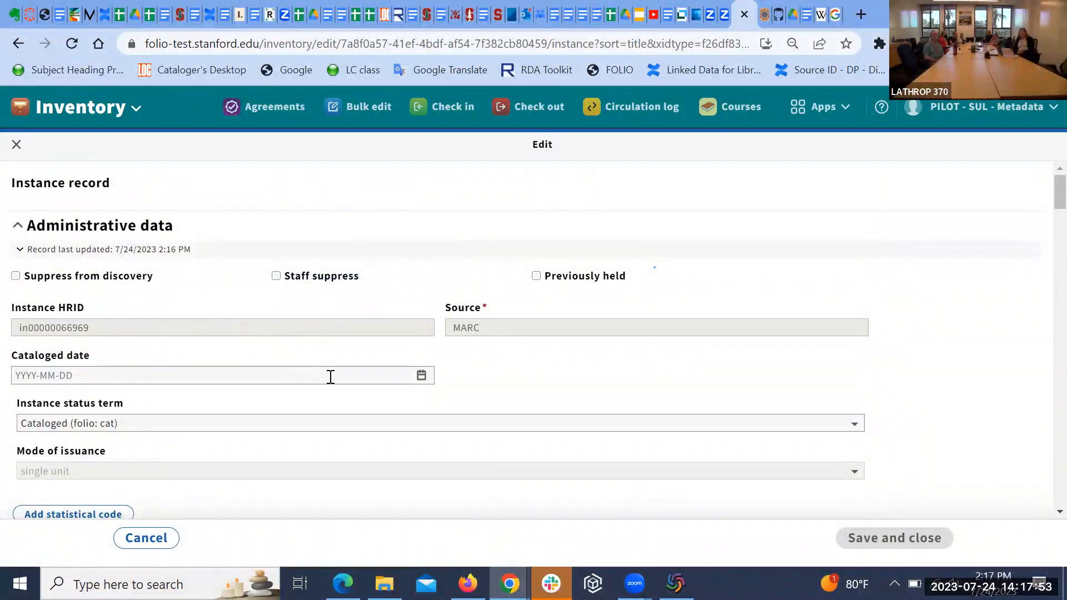
Step: Set the Cataloged date to July 24, 2023 from the calendar and save the instance
{"action": "left_click", "coordinate": [421, 377]}
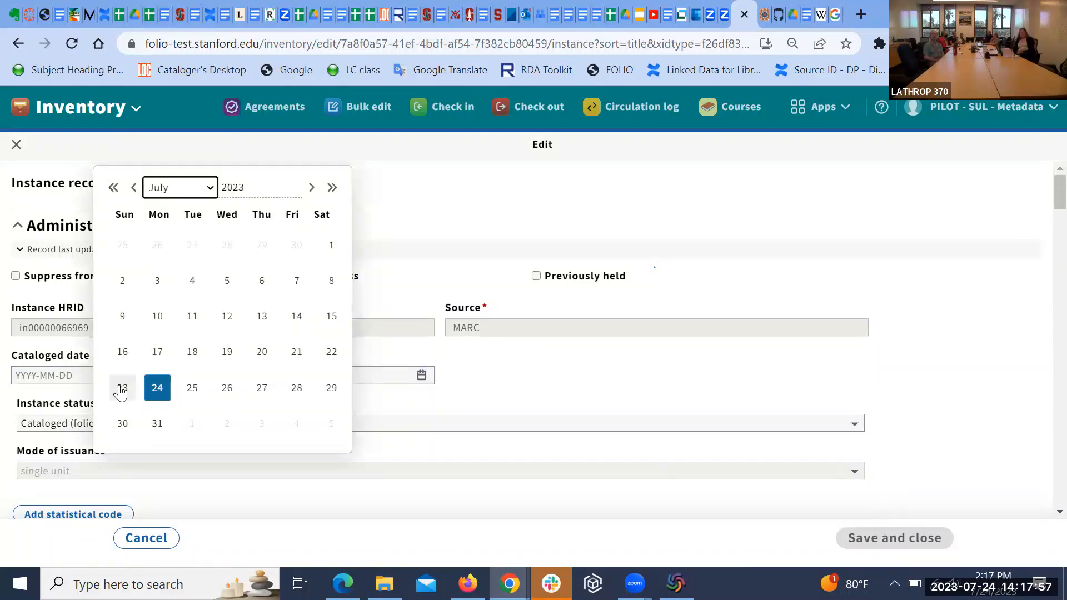
{"action": "left_click", "coordinate": [166, 392]}
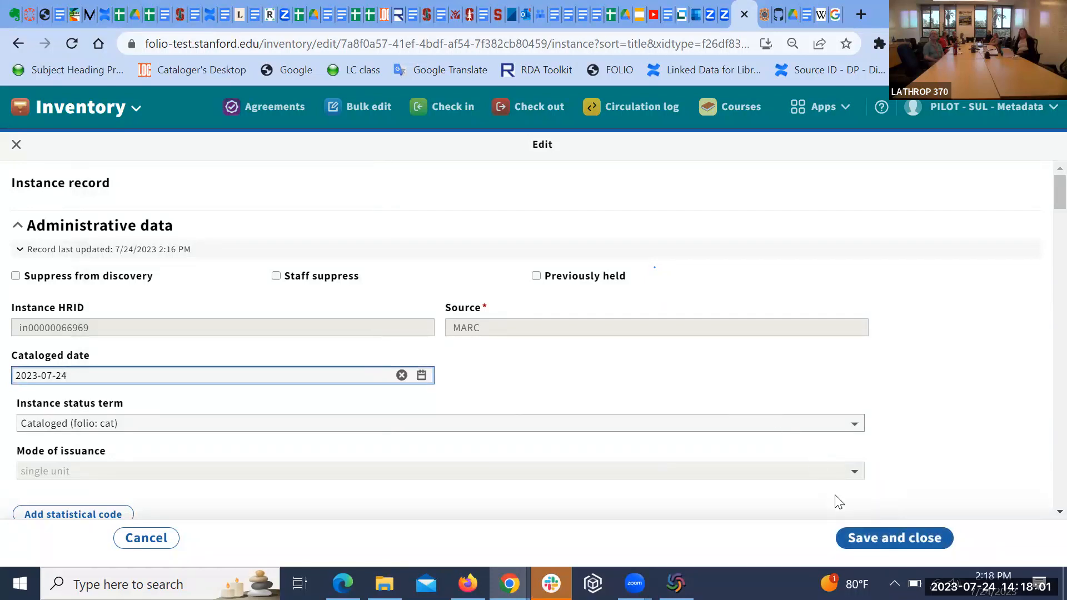
{"action": "left_click", "coordinate": [879, 540]}
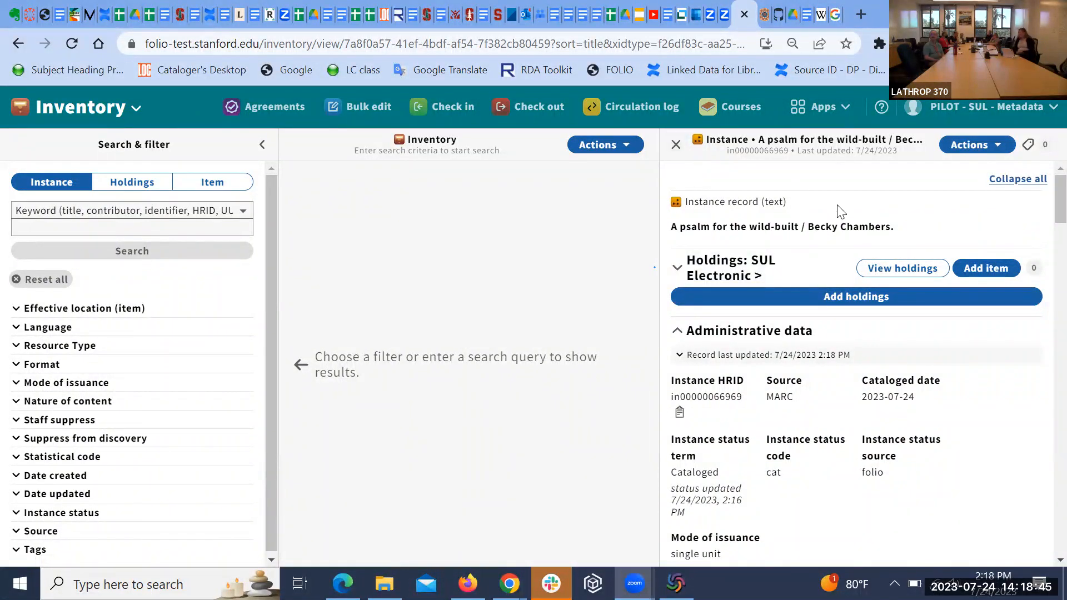
Step: Reopen the instance for editing and expand its Record last updated details
{"action": "left_click", "coordinate": [1000, 146]}
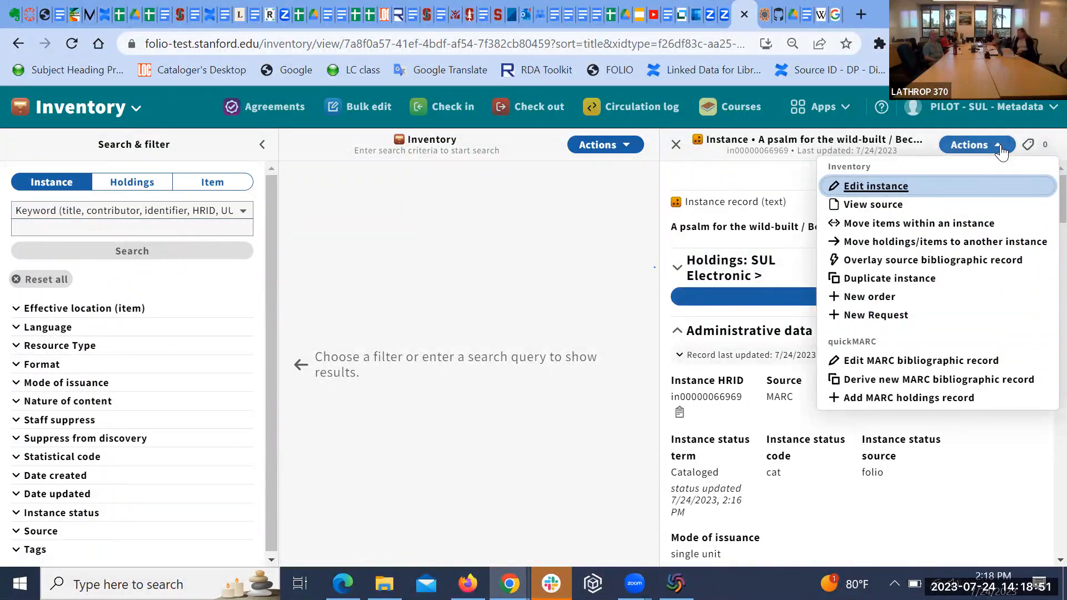
{"action": "left_click", "coordinate": [885, 191]}
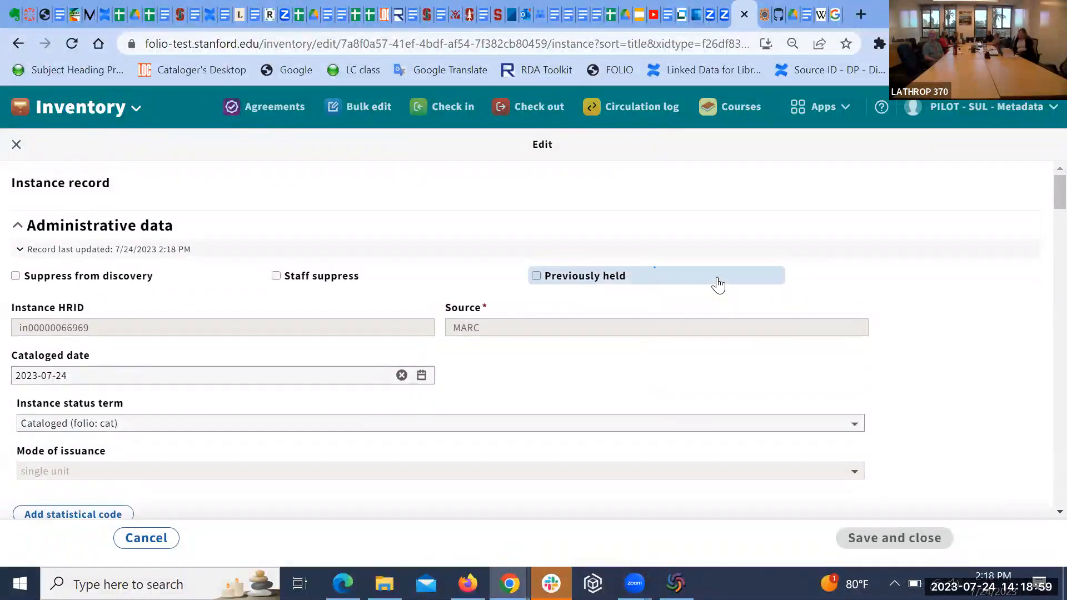
{"action": "scroll", "coordinate": [717, 283], "scroll_direction": "down", "scroll_amount": 3}
{"action": "scroll", "coordinate": [719, 283], "scroll_direction": "up", "scroll_amount": 2}
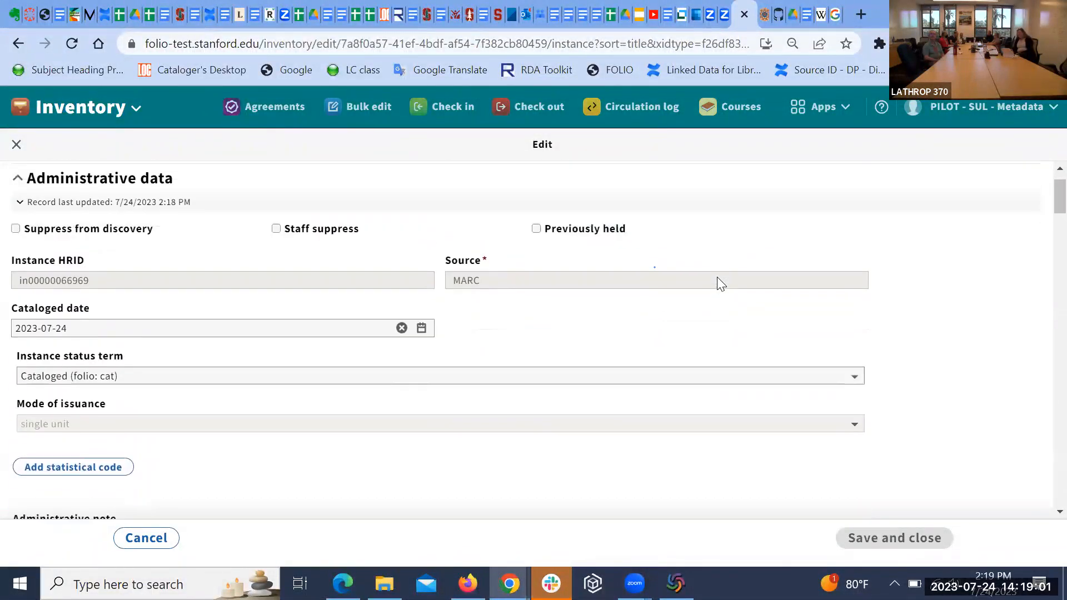
{"action": "scroll", "coordinate": [716, 284], "scroll_direction": "up", "scroll_amount": 1}
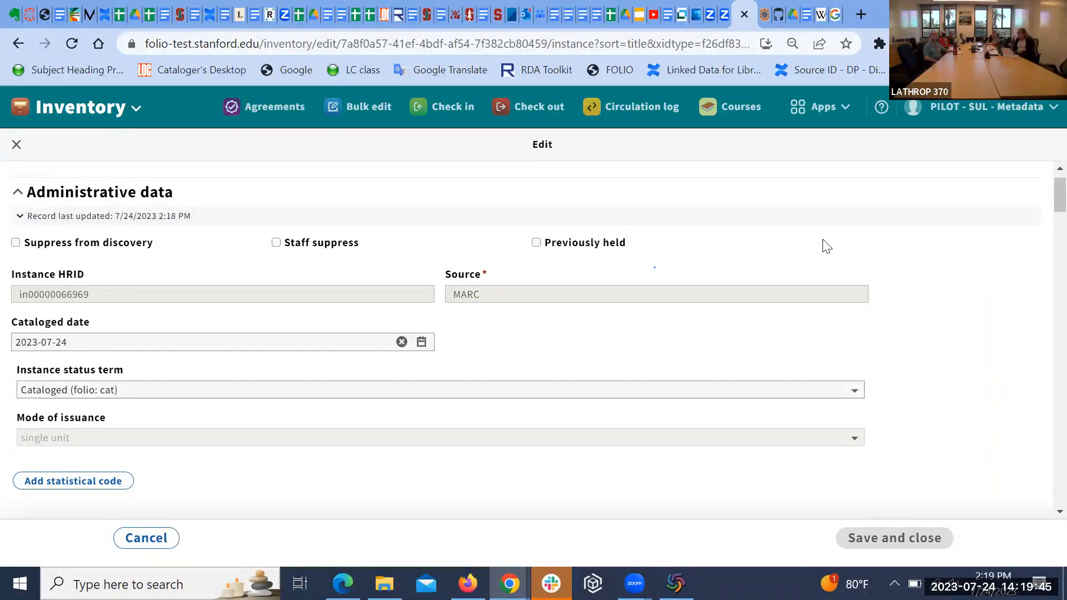
{"action": "left_click", "coordinate": [716, 225]}
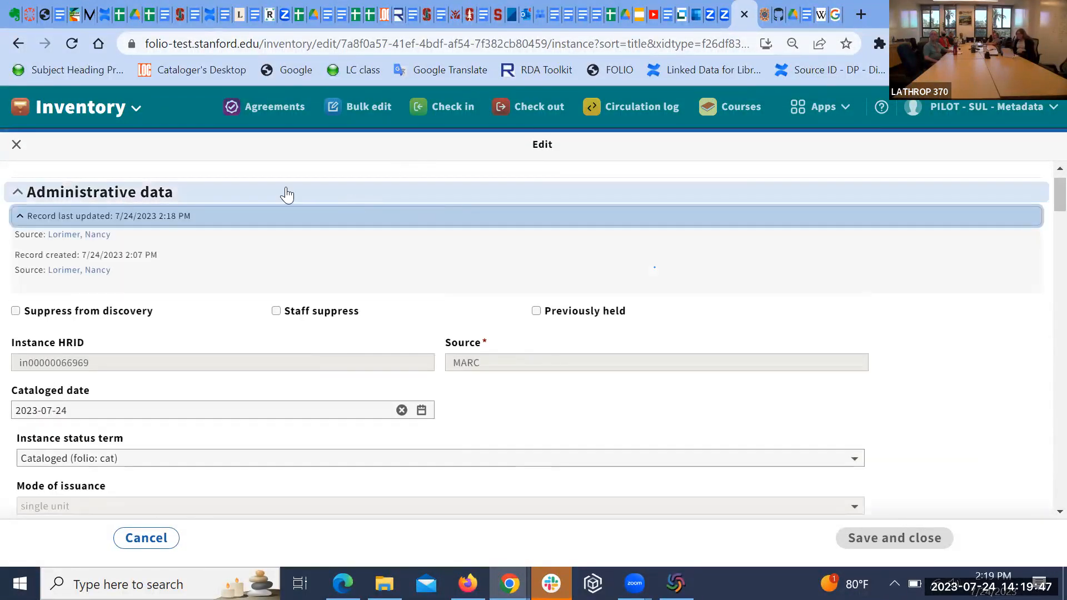
Step: Close the edit form without saving, then close the instance detail pane
{"action": "left_click", "coordinate": [15, 152]}
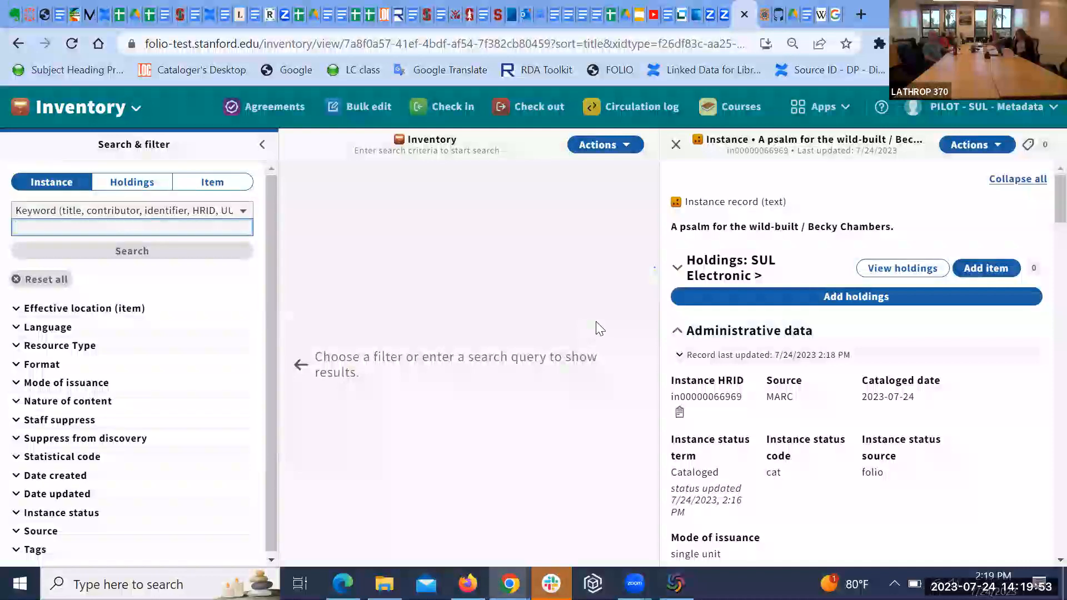
{"action": "left_click", "coordinate": [19, 279]}
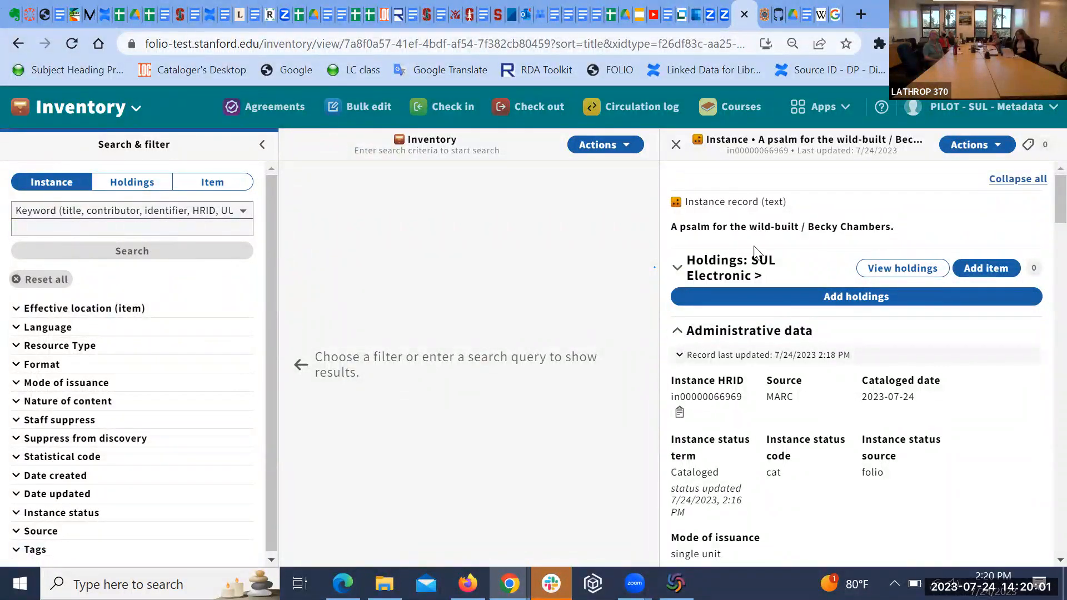
{"action": "left_click", "coordinate": [674, 146]}
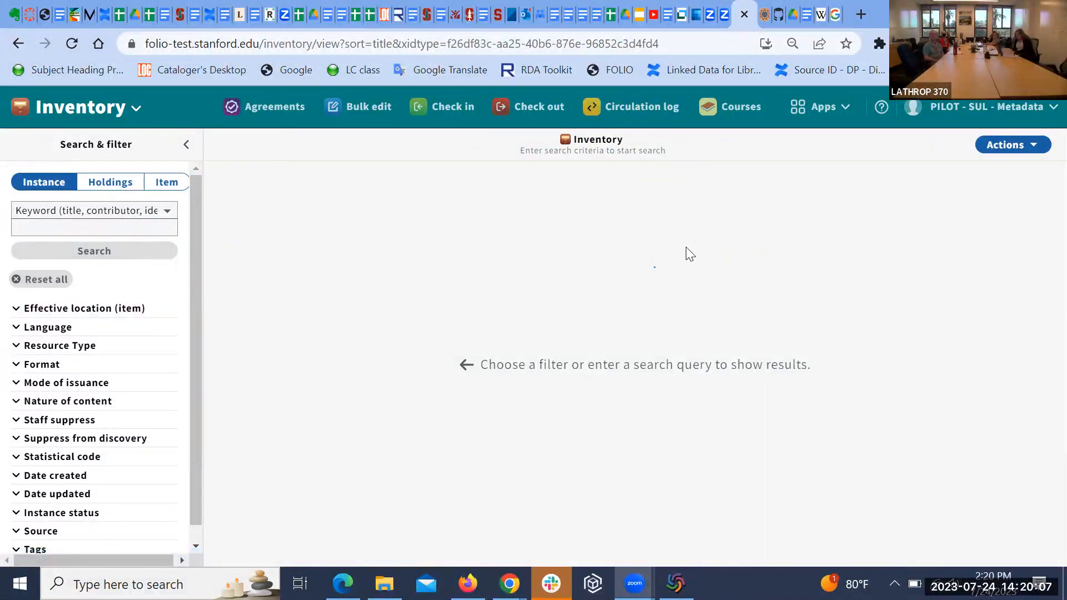
Step: Exit OCLC Connexion, confirming the log-off, and relaunch it from the Start menu
{"action": "key", "text": "alt+Tab"}
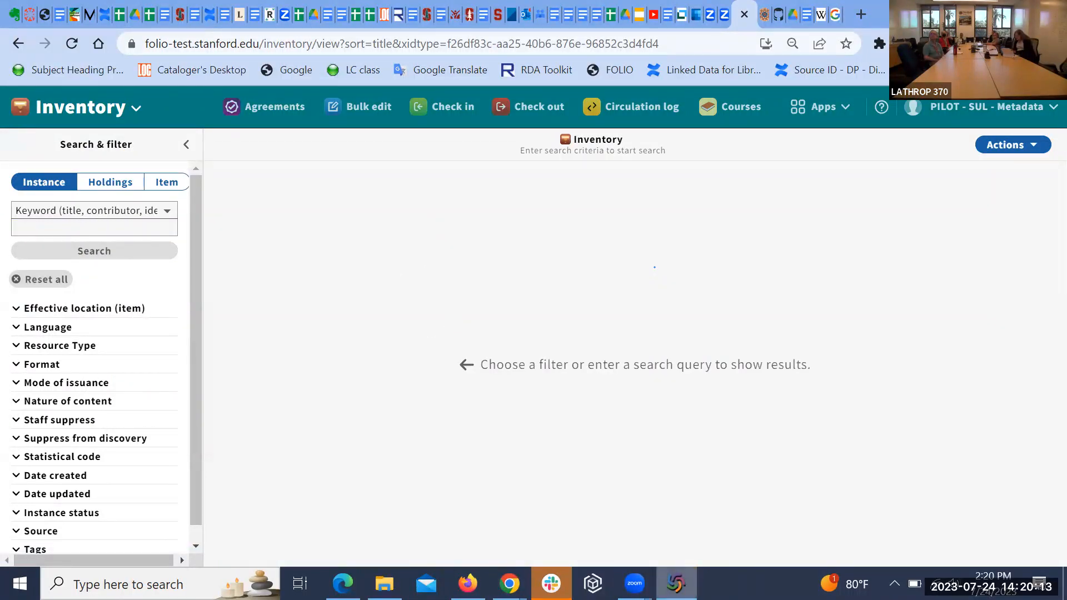
{"action": "right_click", "coordinate": [677, 584]}
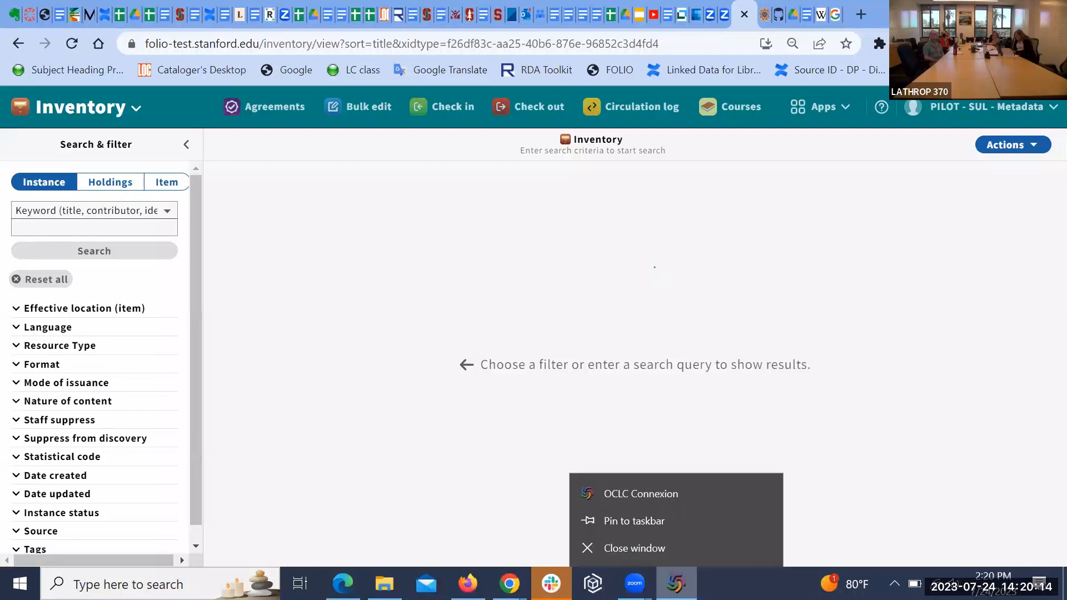
{"action": "left_click", "coordinate": [628, 550]}
{"action": "left_click", "coordinate": [598, 351]}
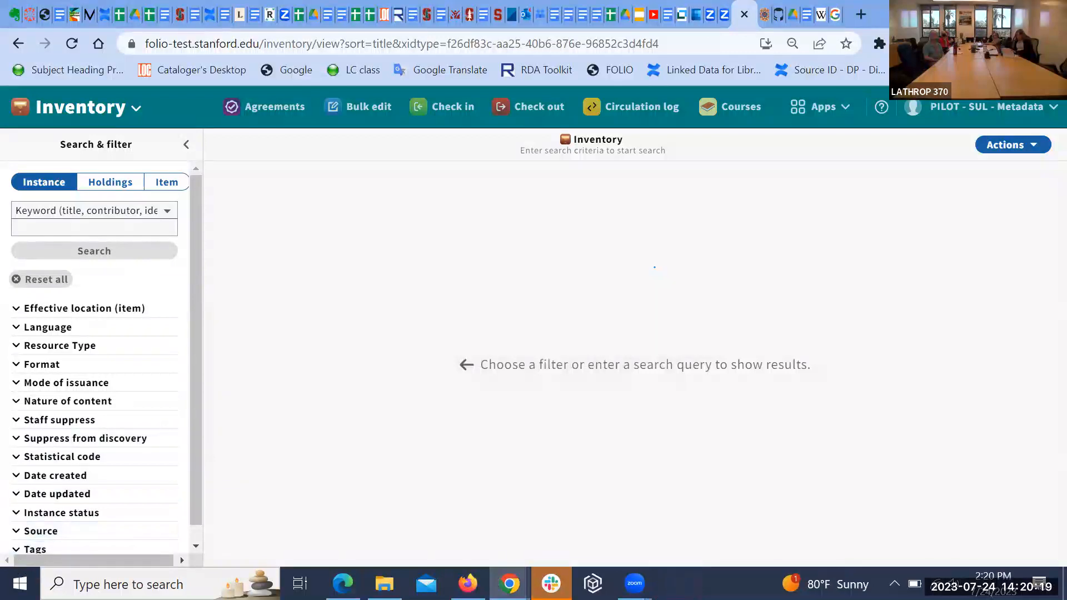
{"action": "left_click", "coordinate": [20, 584]}
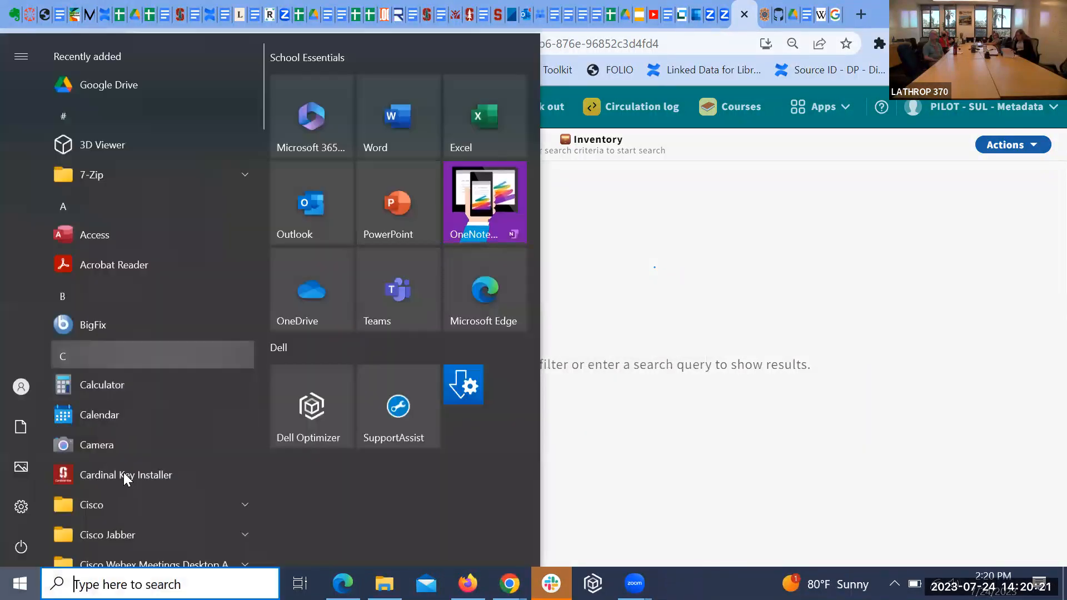
{"action": "scroll", "coordinate": [119, 462], "scroll_direction": "down", "scroll_amount": 10}
{"action": "scroll", "coordinate": [118, 460], "scroll_direction": "down", "scroll_amount": 5}
{"action": "left_click", "coordinate": [159, 370]}
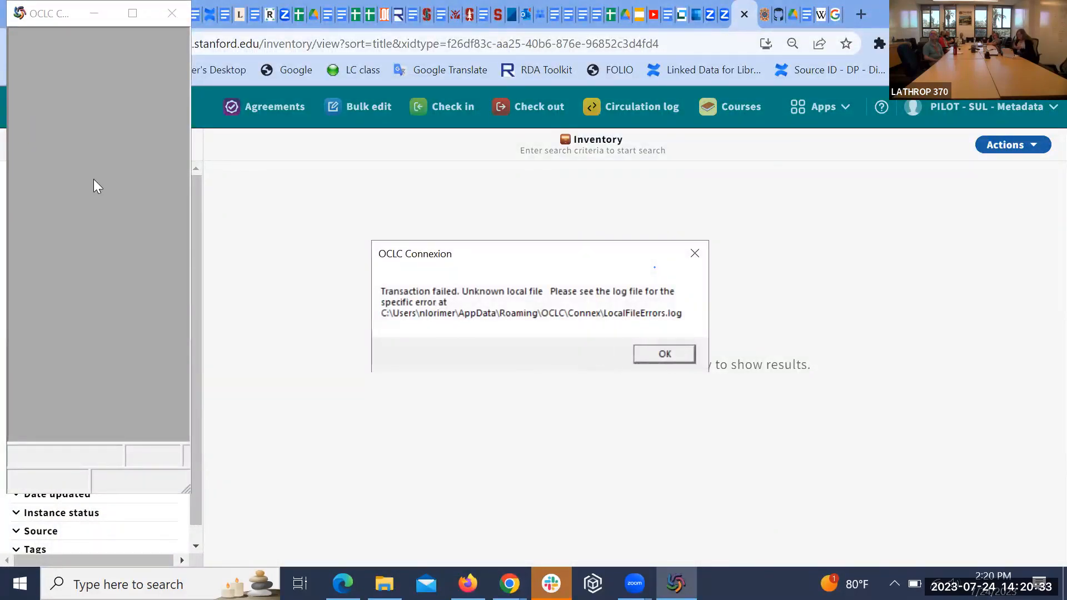
Step: Dismiss the startup errors and welcome message, cancel the LC search, and maximize Connexion
{"action": "left_click", "coordinate": [678, 359]}
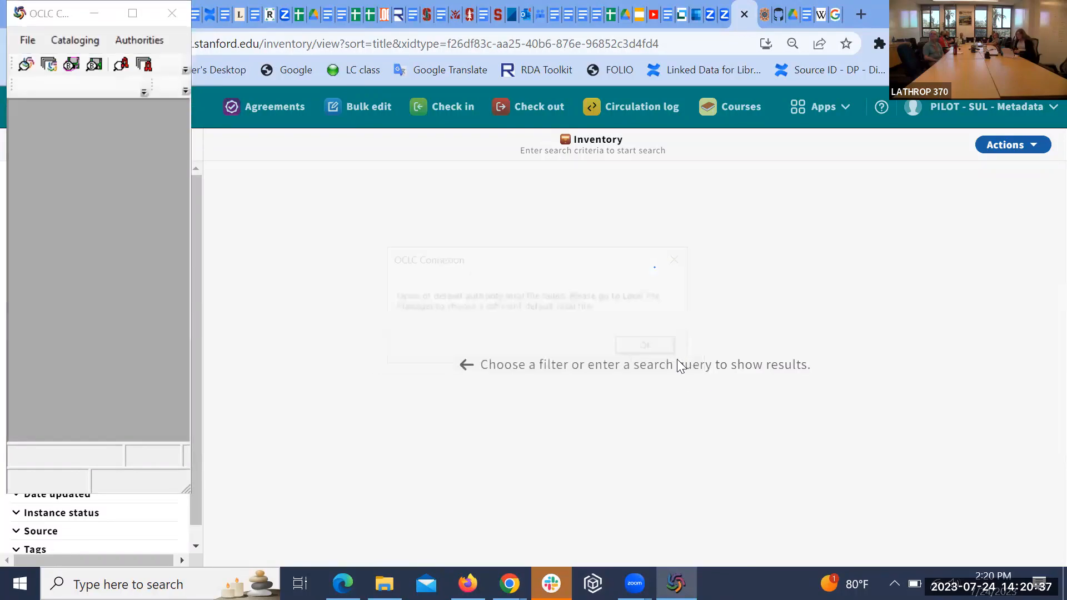
{"action": "left_click", "coordinate": [658, 352]}
{"action": "left_click", "coordinate": [658, 352]}
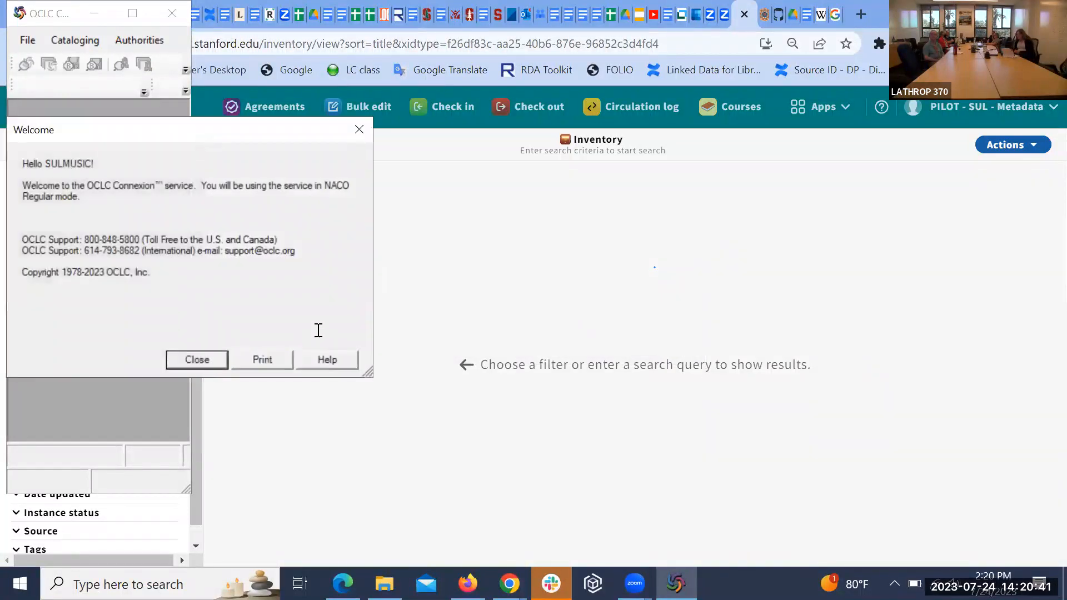
{"action": "left_click", "coordinate": [212, 361]}
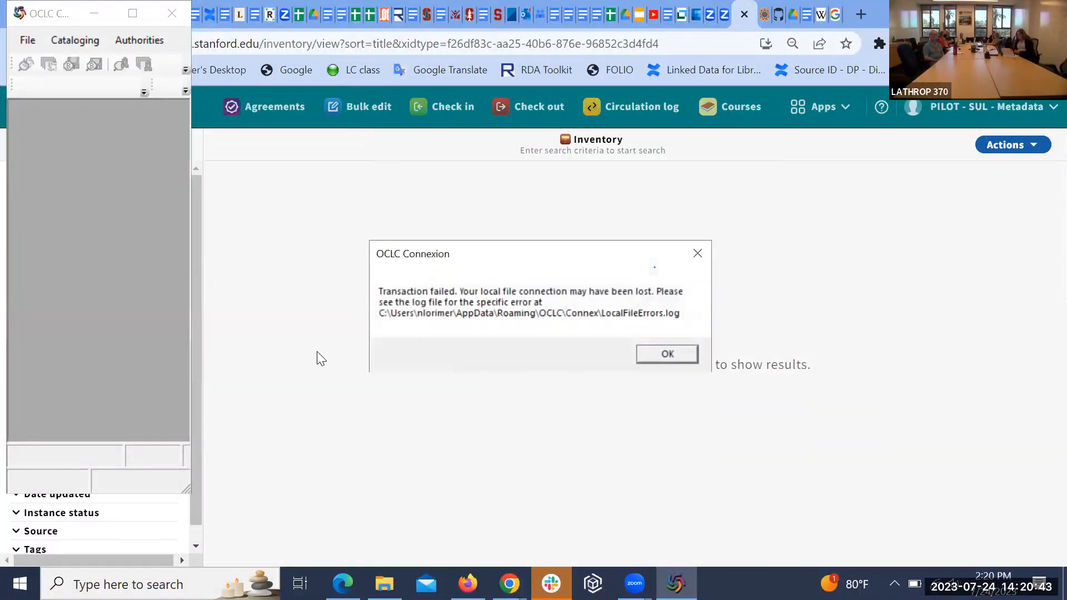
{"action": "left_click", "coordinate": [667, 354]}
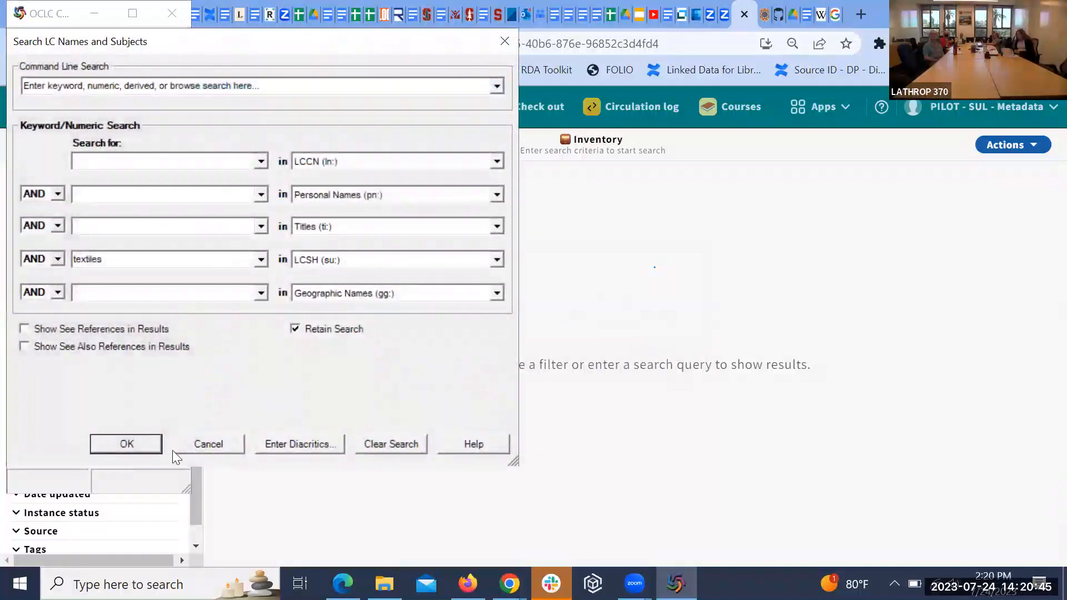
{"action": "left_click", "coordinate": [207, 444]}
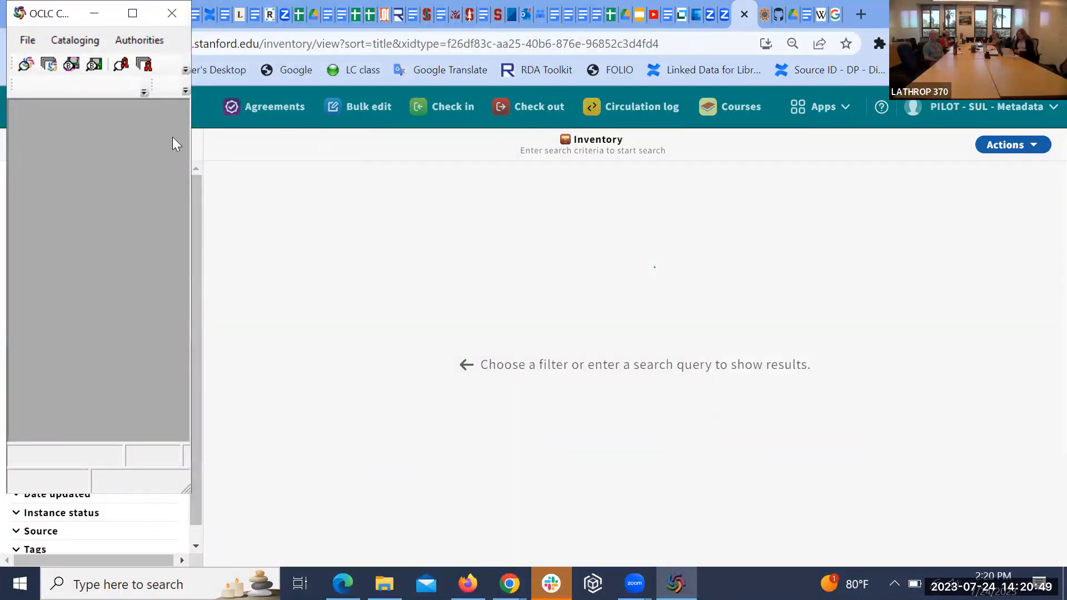
{"action": "left_click", "coordinate": [133, 13]}
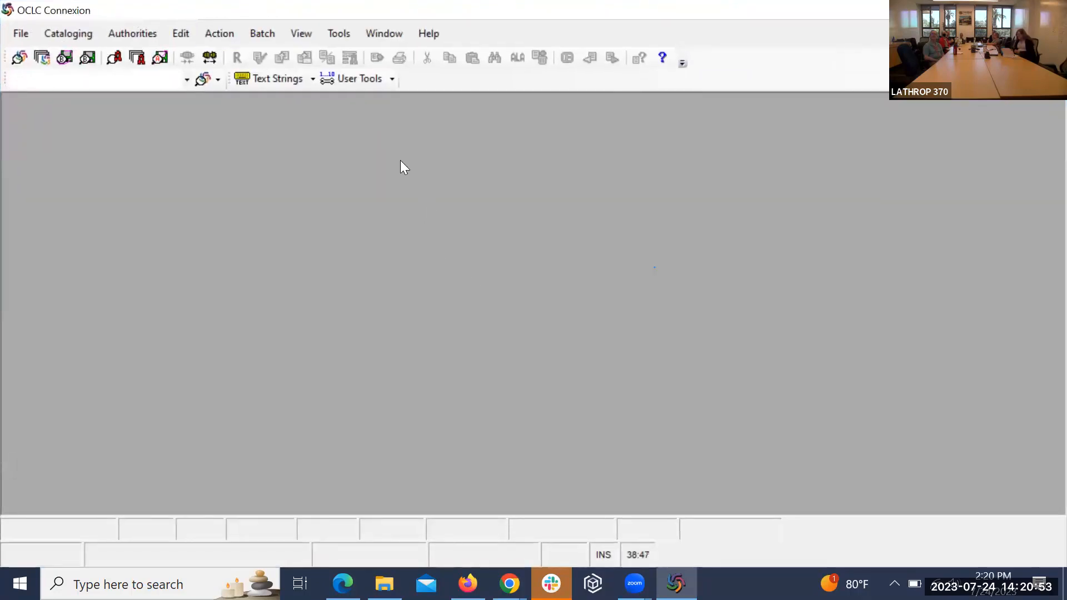
{"action": "left_click", "coordinate": [79, 34]}
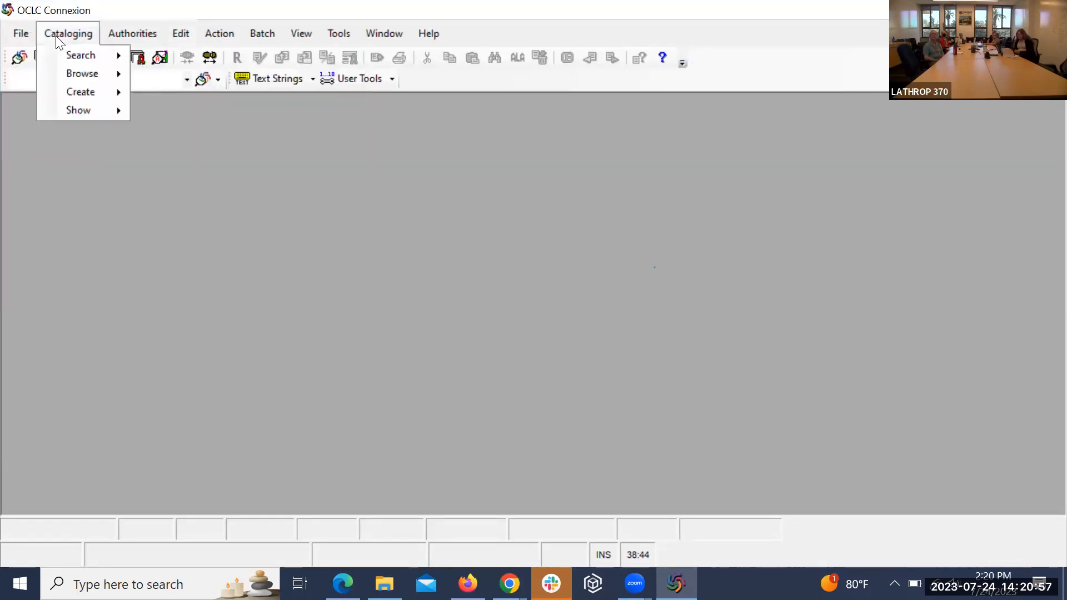
{"action": "mouse_move", "coordinate": [83, 54]}
{"action": "left_click", "coordinate": [163, 57]}
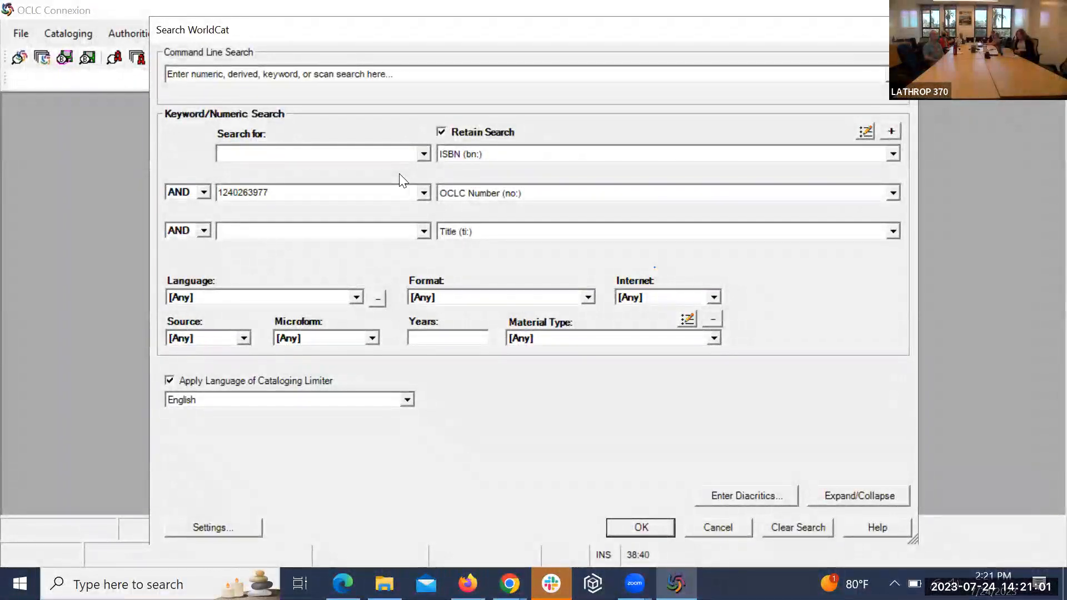
{"action": "left_click", "coordinate": [424, 193]}
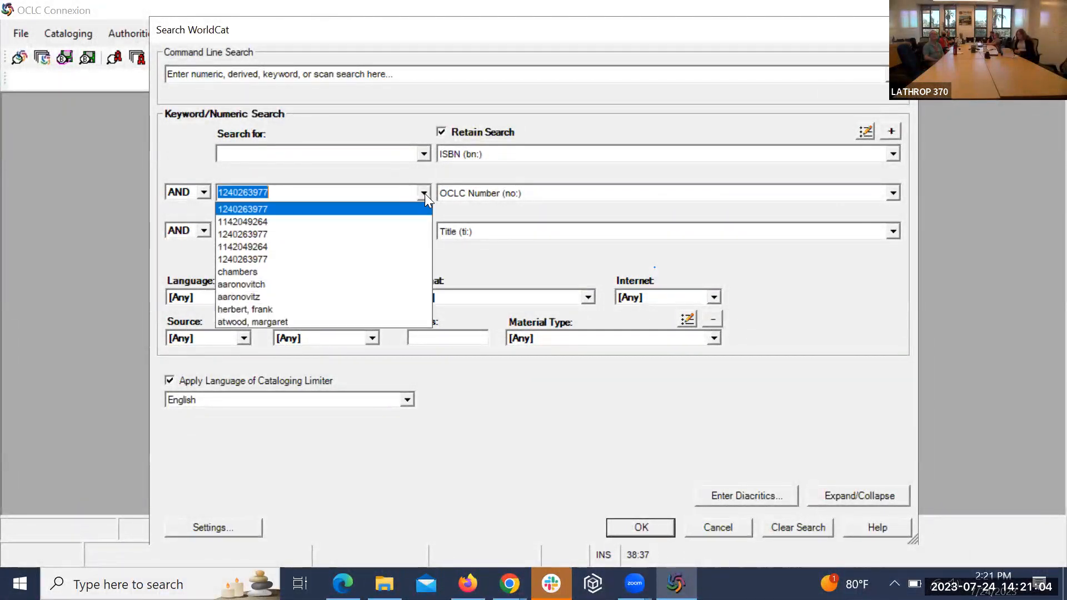
{"action": "left_click", "coordinate": [413, 225]}
{"action": "key", "text": "ctrl+c"}
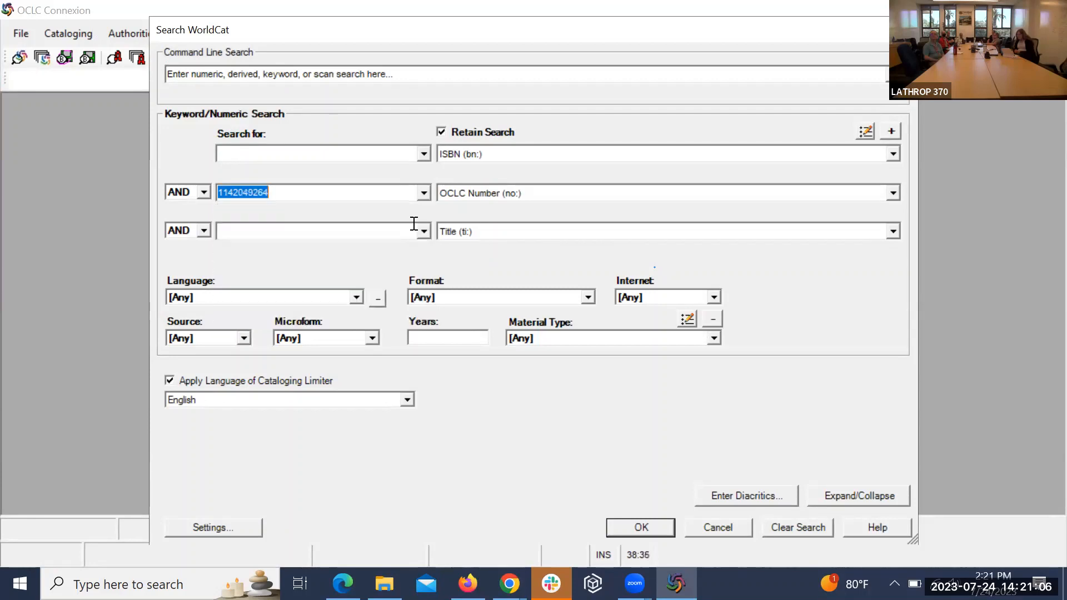
{"action": "left_click", "coordinate": [631, 522]}
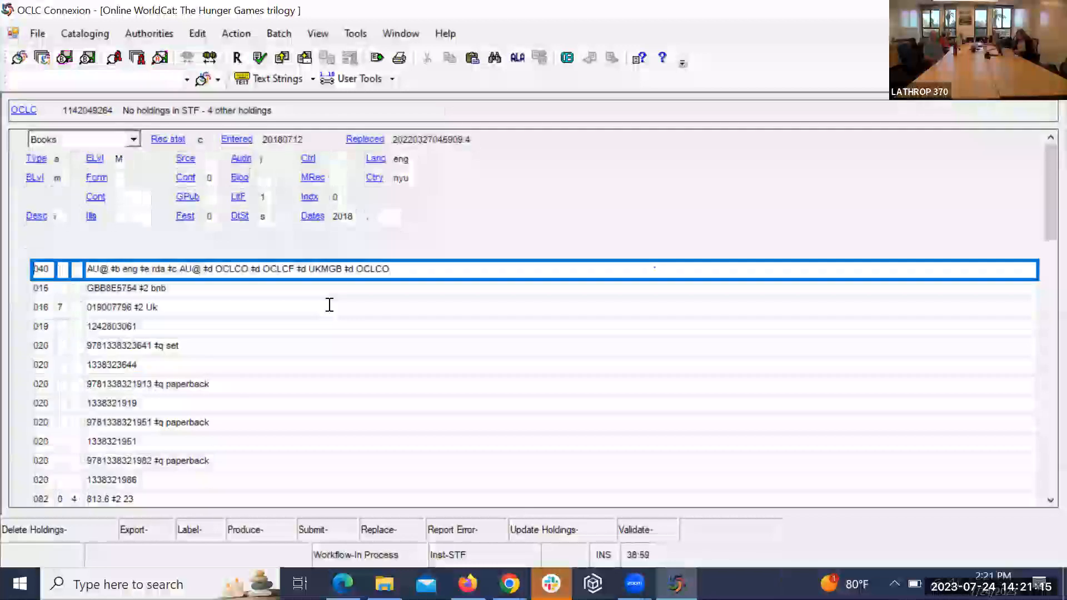
{"action": "left_click", "coordinate": [329, 307]}
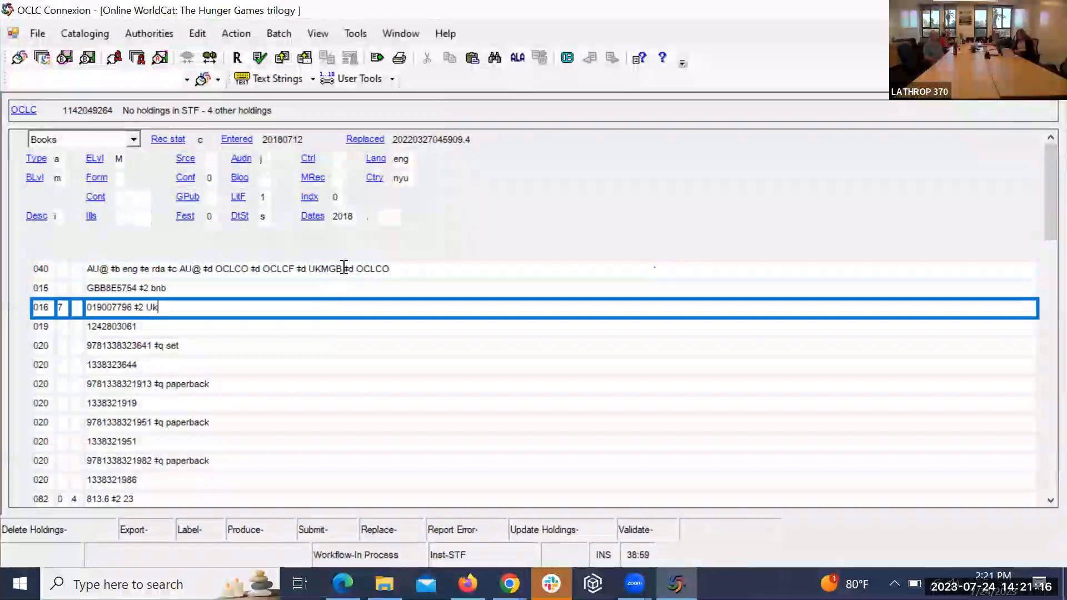
{"action": "right_click", "coordinate": [458, 213]}
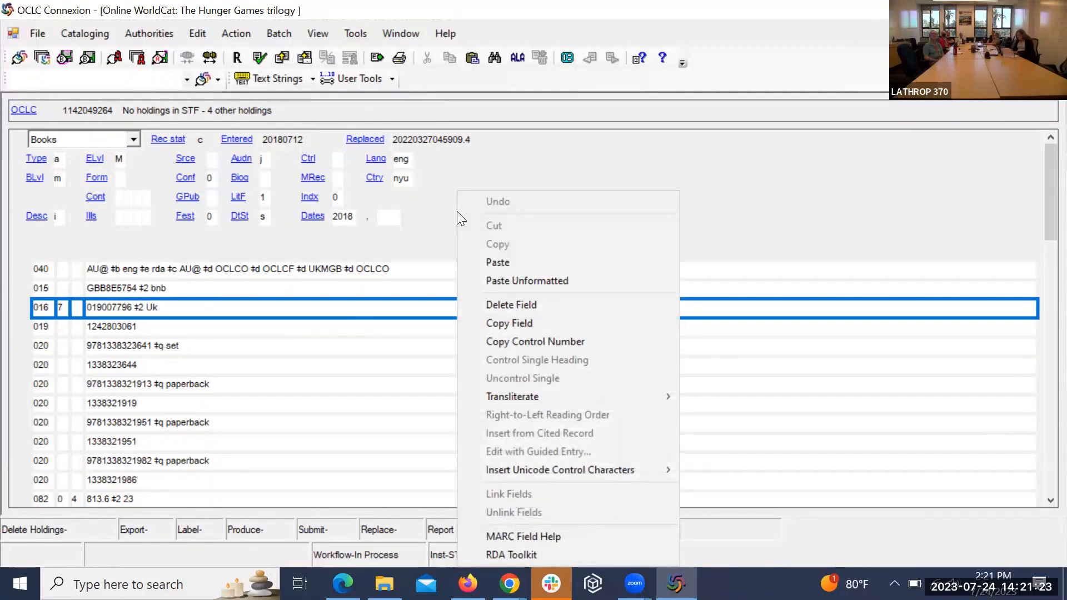
Step: Dismiss the OCLC Connexion context menu and switch to FOLIO Inventory in Chrome
{"action": "left_click", "coordinate": [692, 178]}
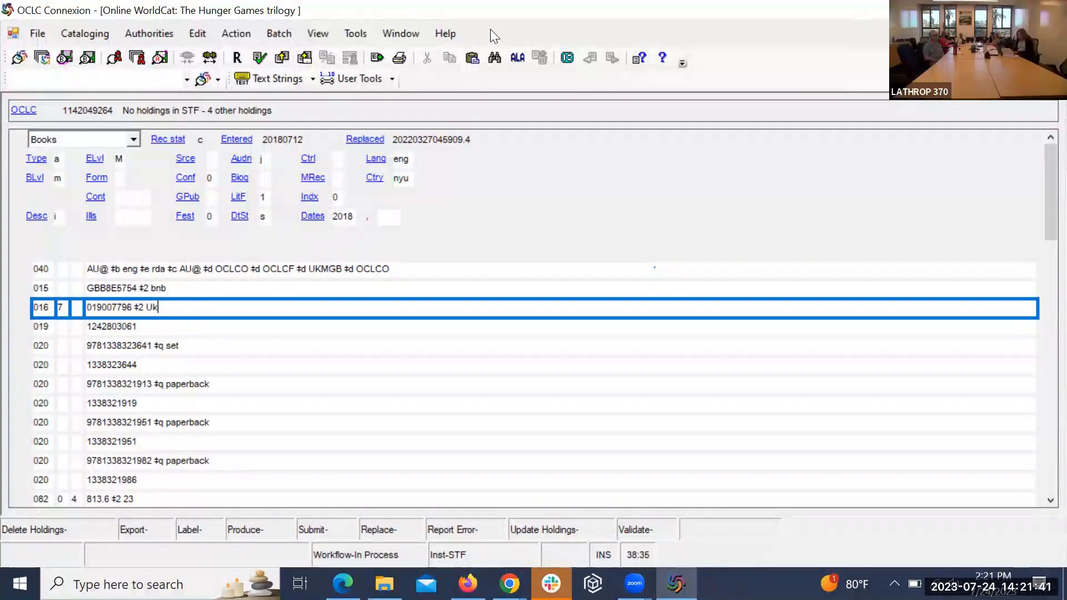
{"action": "key", "text": "alt+Tab"}
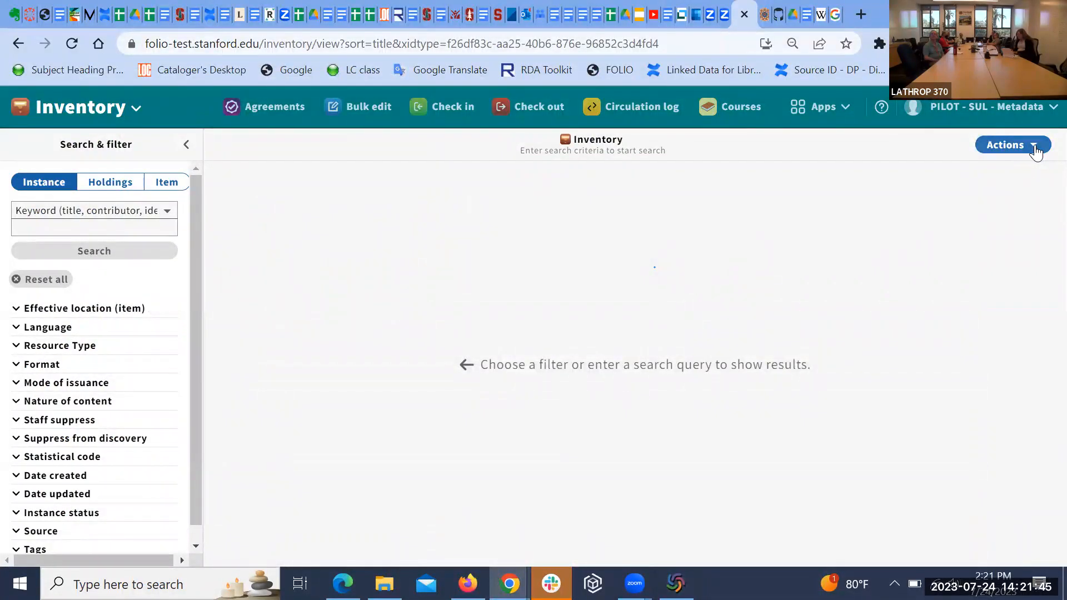
{"action": "left_click", "coordinate": [1034, 148]}
{"action": "left_click", "coordinate": [896, 297]}
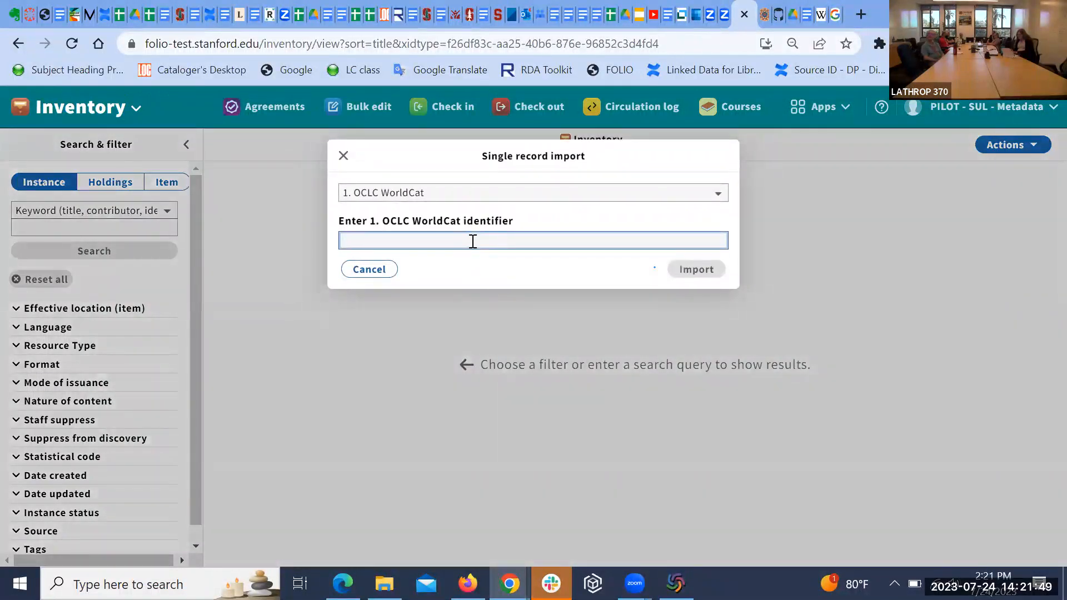
{"action": "key", "text": "ctrl+v"}
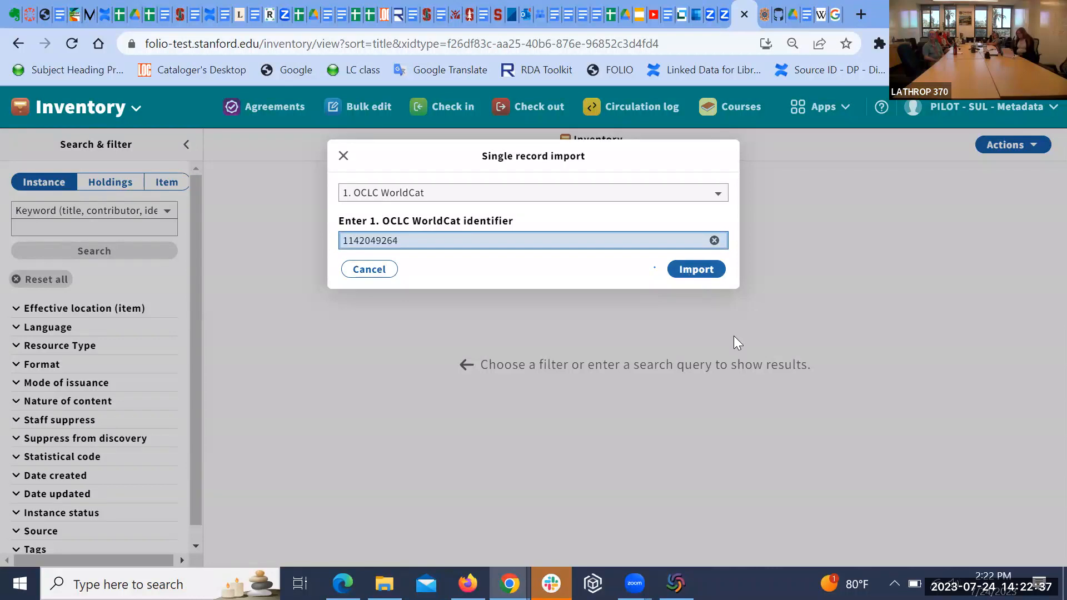
{"action": "key", "text": "alt+Tab"}
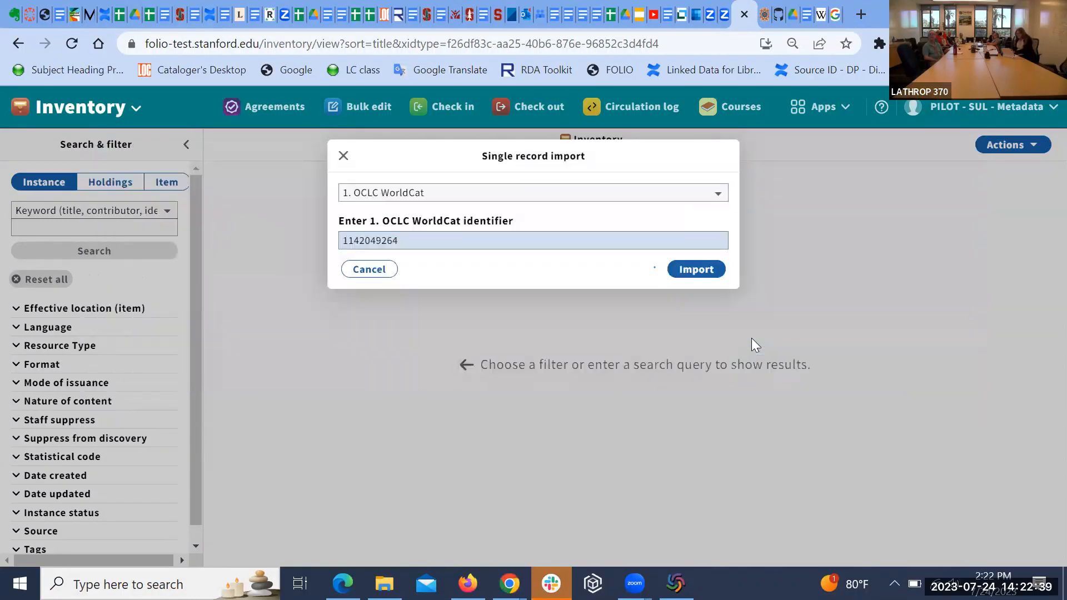
{"action": "left_click", "coordinate": [695, 270]}
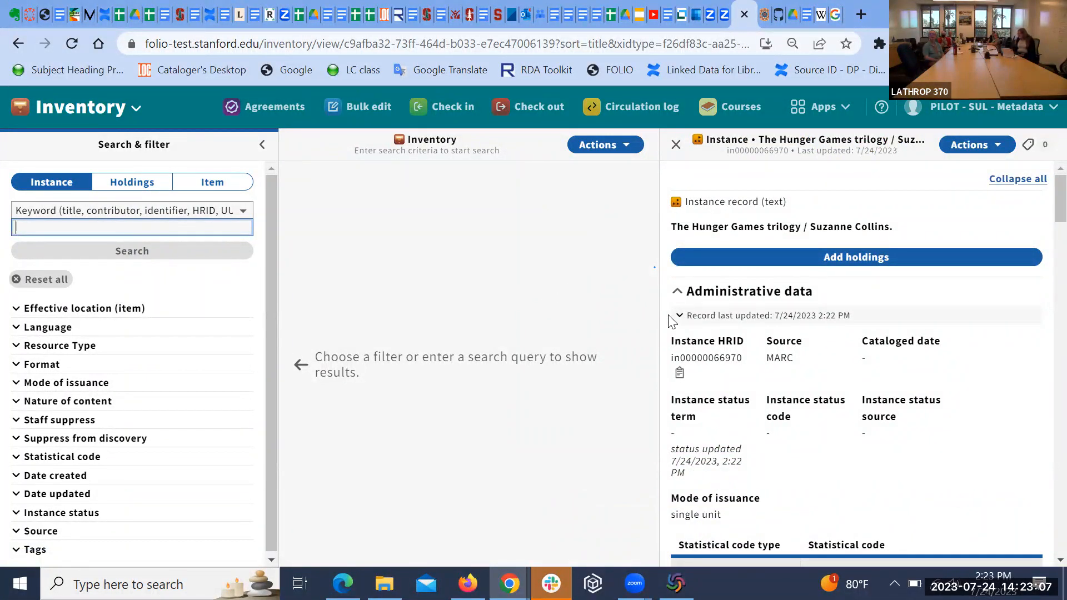
{"action": "scroll", "coordinate": [990, 329], "scroll_direction": "down", "scroll_amount": 1}
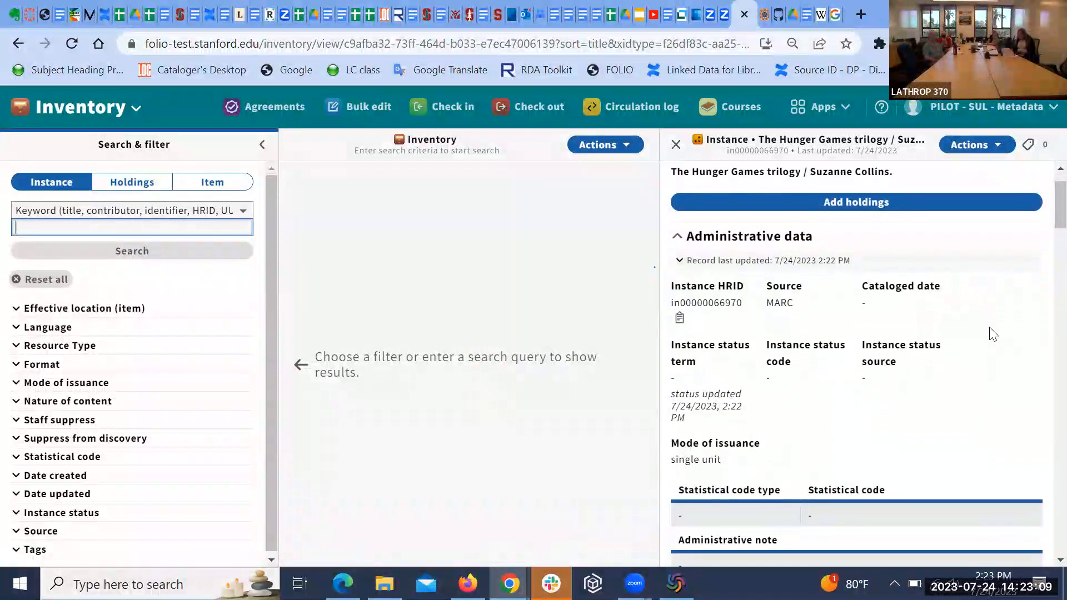
{"action": "left_click", "coordinate": [998, 145]}
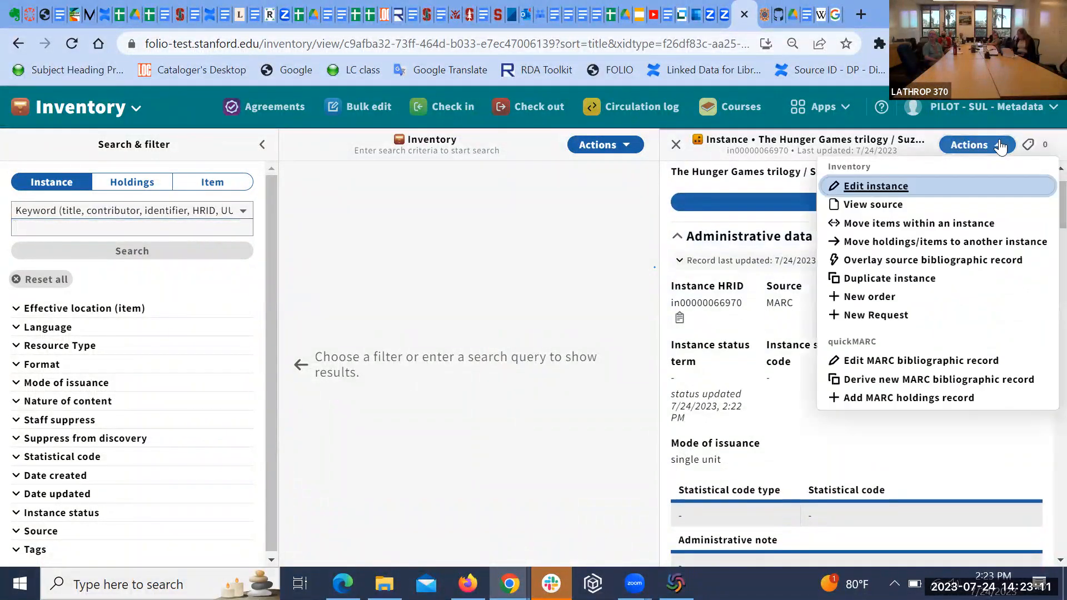
Step: Open The Hunger Games trilogy / Suzanne Collins record in quickMARC and review its fields
{"action": "left_click", "coordinate": [873, 362]}
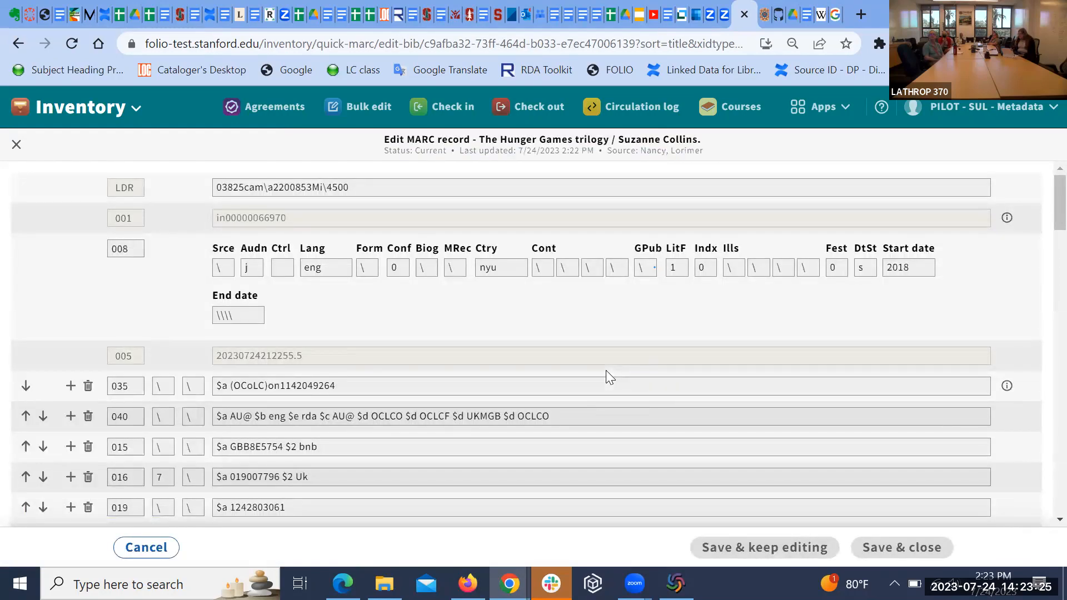
{"action": "scroll", "coordinate": [631, 399], "scroll_direction": "down", "scroll_amount": 1}
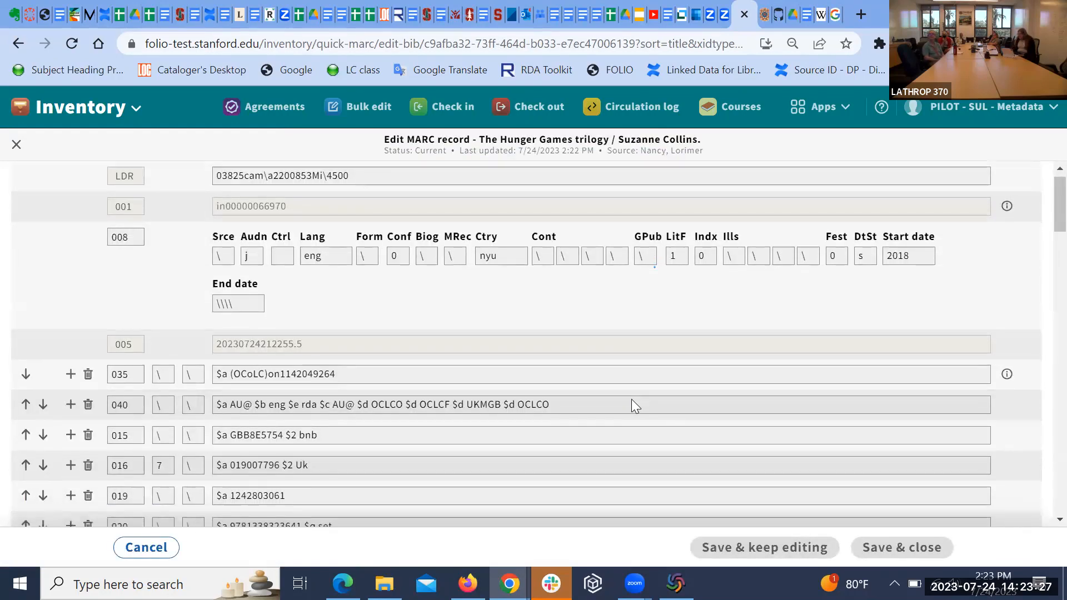
{"action": "scroll", "coordinate": [631, 399], "scroll_direction": "up", "scroll_amount": 1}
{"action": "scroll", "coordinate": [631, 399], "scroll_direction": "down", "scroll_amount": 1}
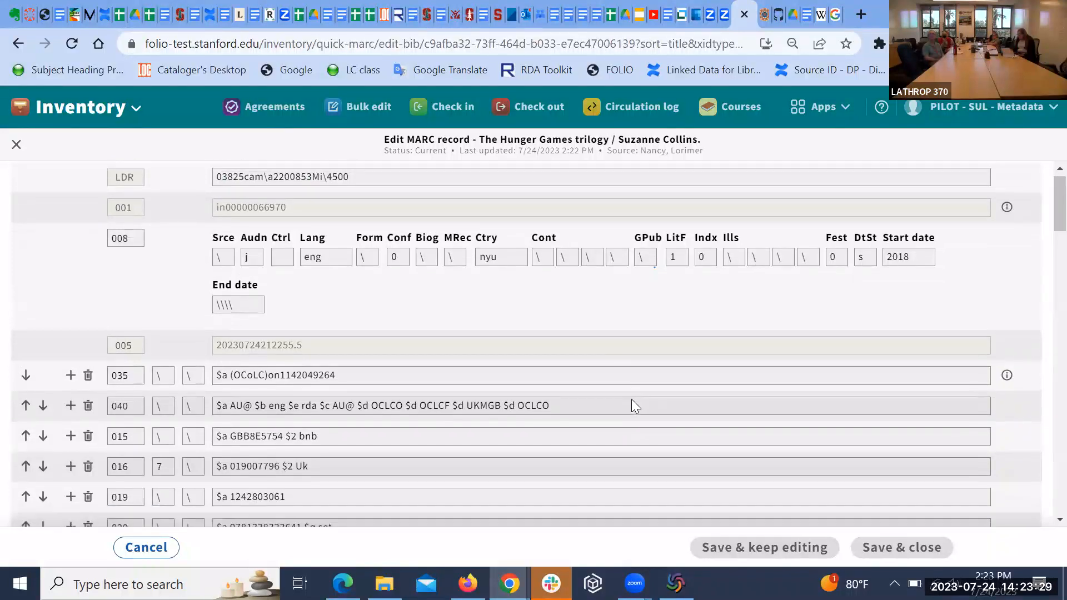
{"action": "scroll", "coordinate": [632, 399], "scroll_direction": "down", "scroll_amount": 3}
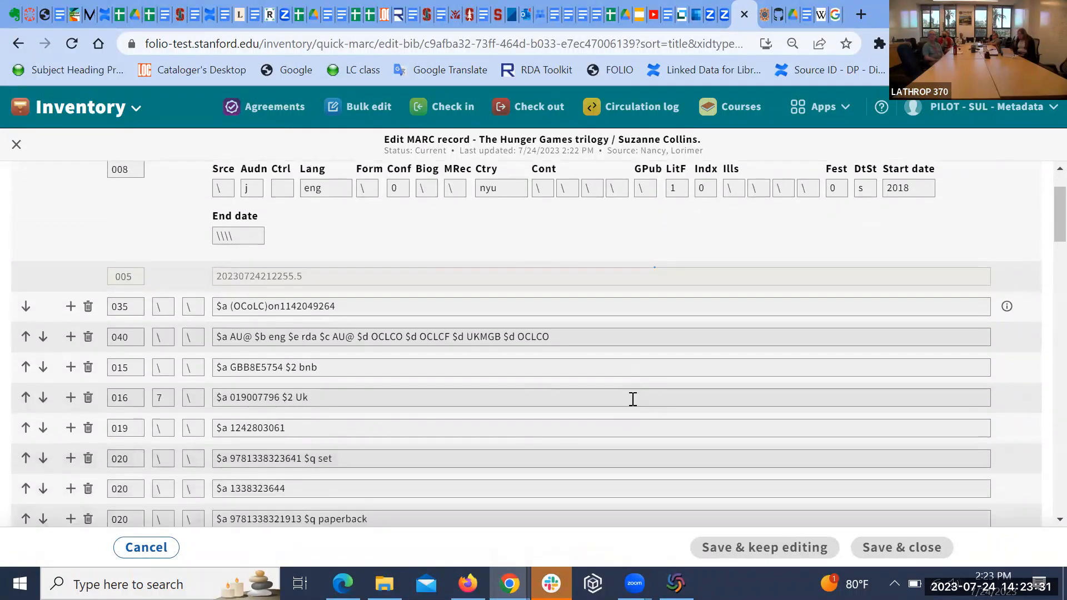
{"action": "scroll", "coordinate": [631, 399], "scroll_direction": "down", "scroll_amount": 3}
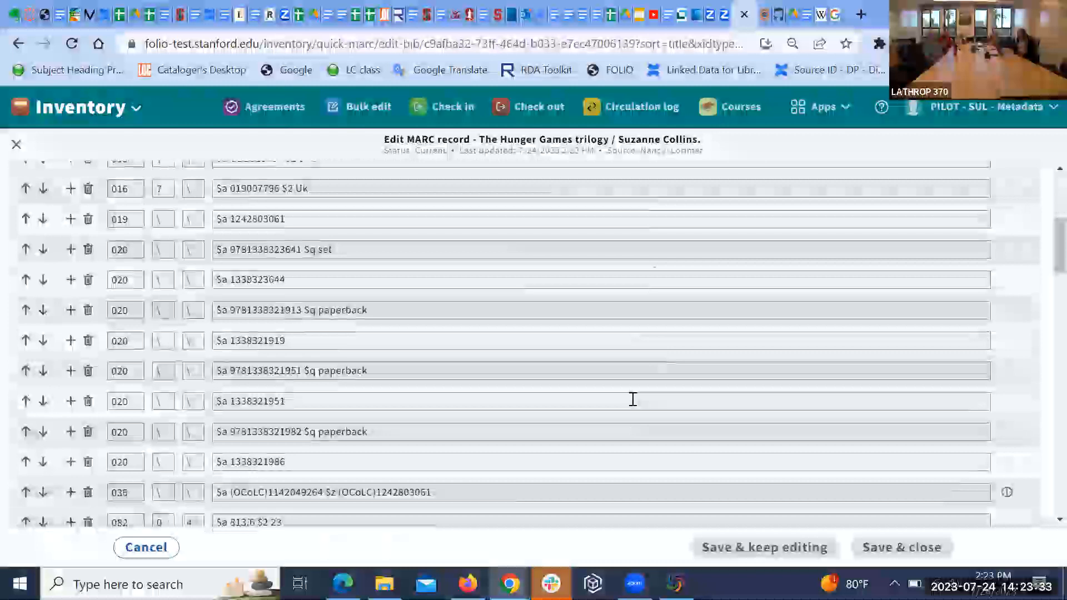
{"action": "scroll", "coordinate": [632, 399], "scroll_direction": "down", "scroll_amount": 4}
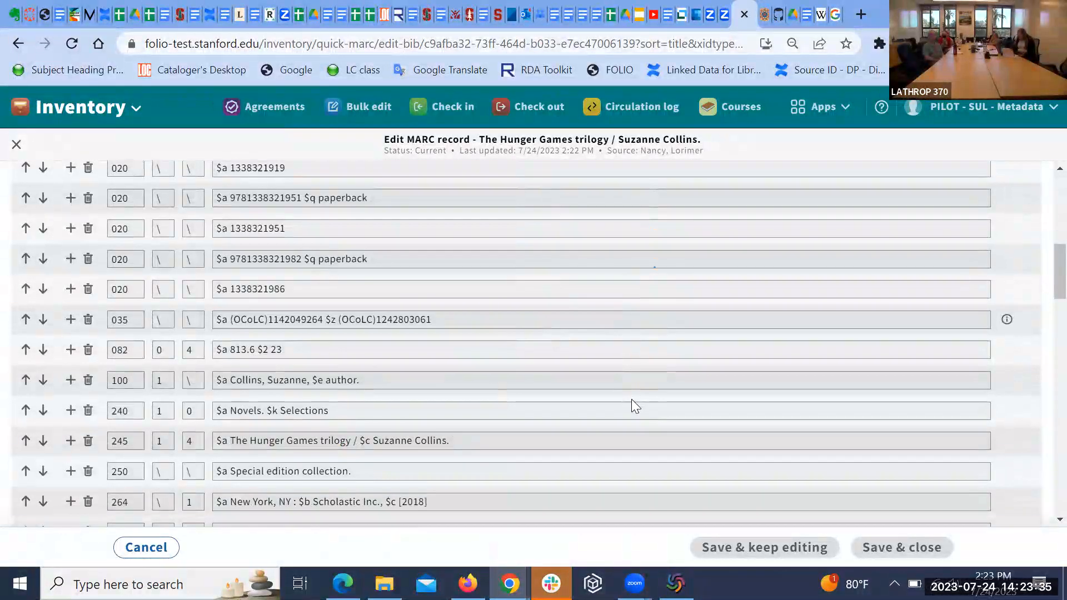
{"action": "scroll", "coordinate": [631, 399], "scroll_direction": "down", "scroll_amount": 3}
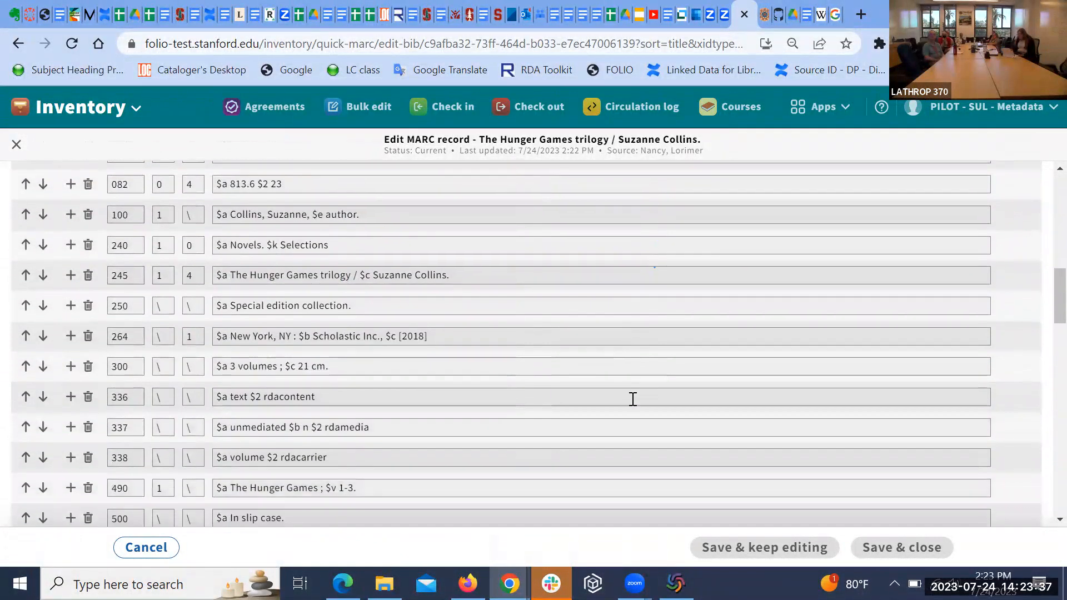
{"action": "scroll", "coordinate": [633, 399], "scroll_direction": "down", "scroll_amount": 3}
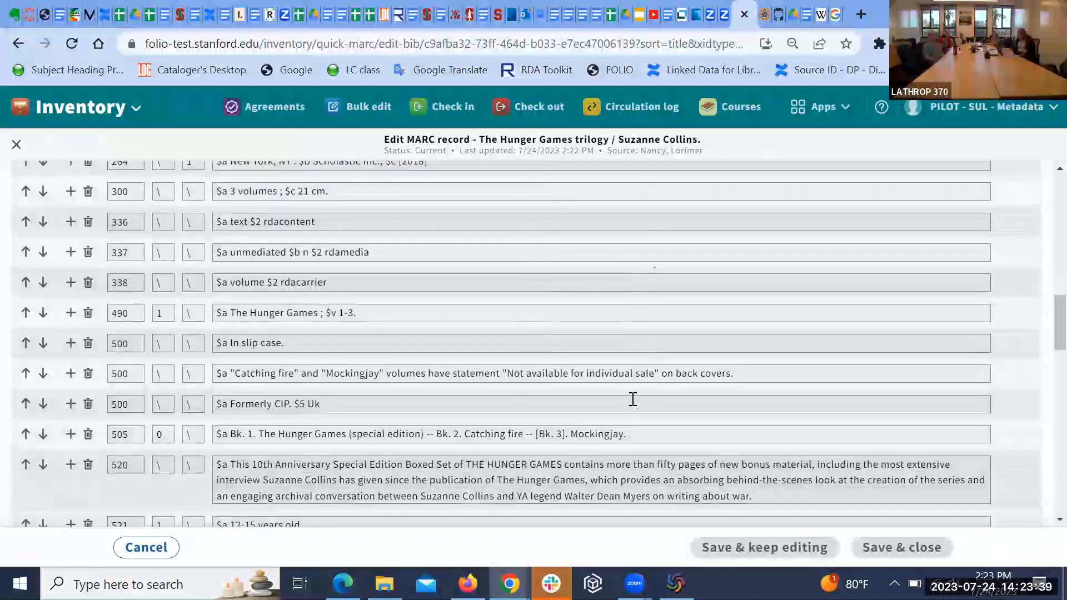
{"action": "scroll", "coordinate": [631, 399], "scroll_direction": "down", "scroll_amount": 3}
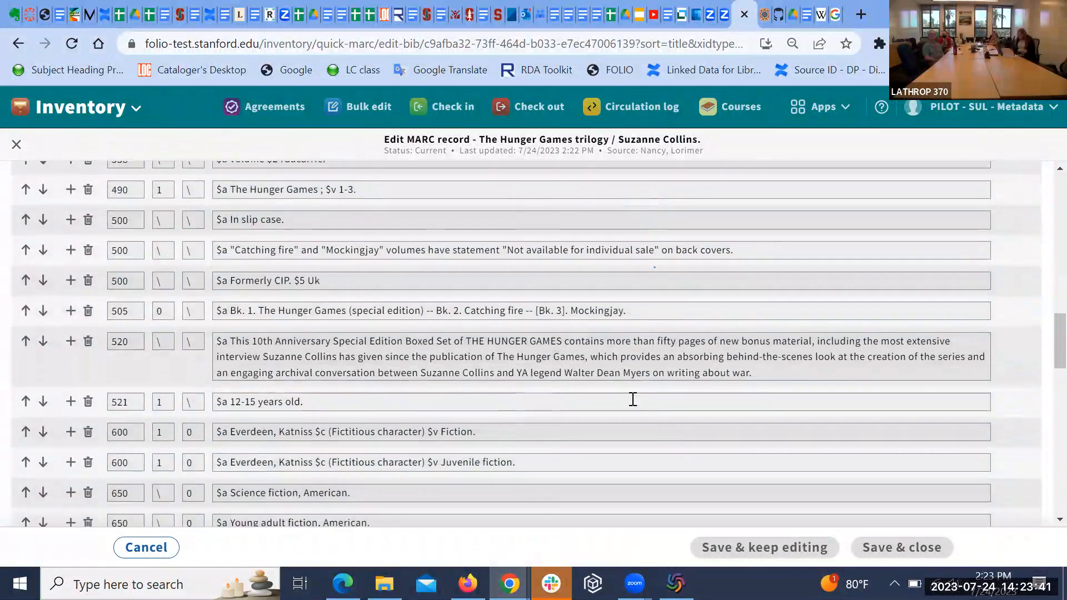
{"action": "scroll", "coordinate": [632, 399], "scroll_direction": "down", "scroll_amount": 12}
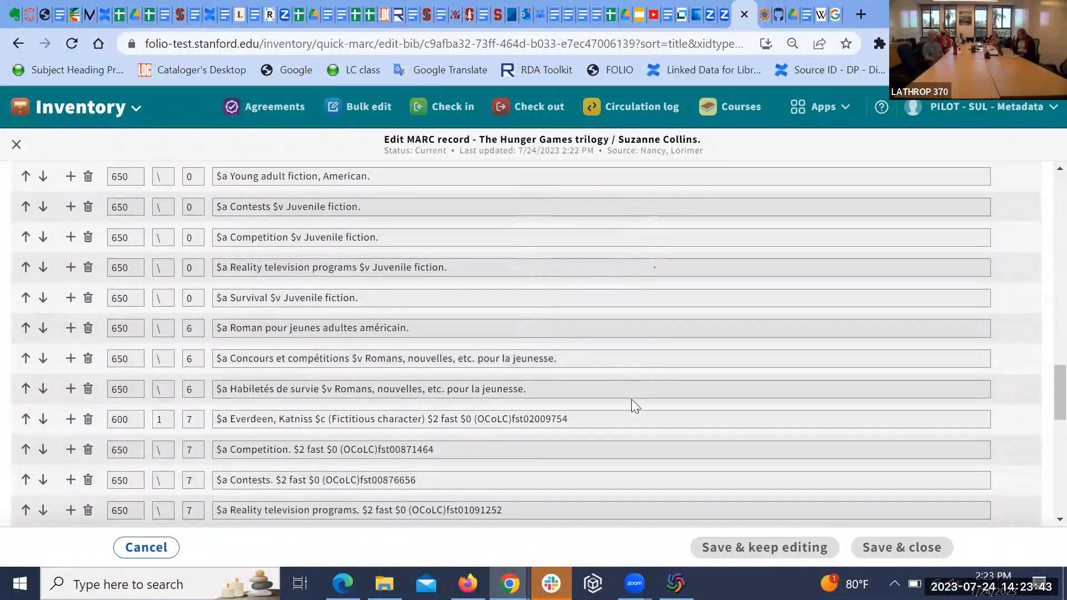
{"action": "scroll", "coordinate": [632, 399], "scroll_direction": "down", "scroll_amount": 10}
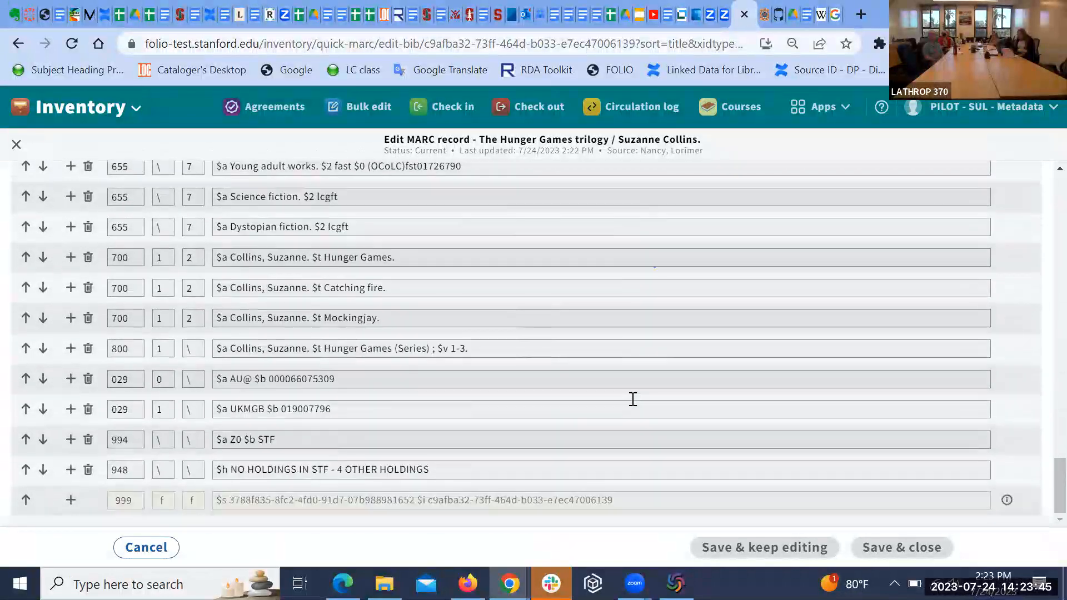
{"action": "scroll", "coordinate": [632, 399], "scroll_direction": "up", "scroll_amount": 15}
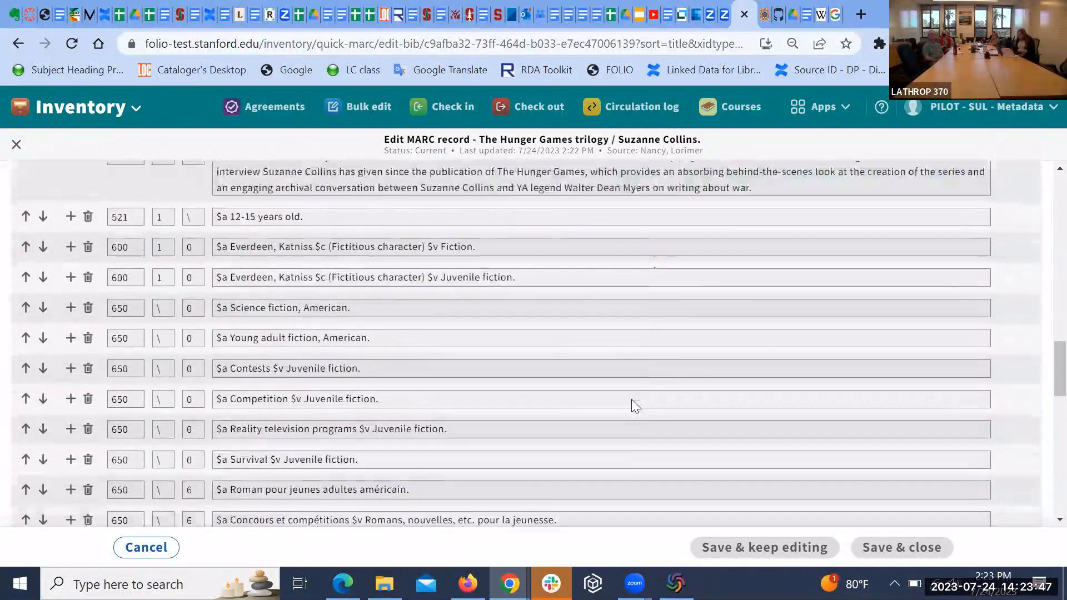
{"action": "scroll", "coordinate": [632, 399], "scroll_direction": "up", "scroll_amount": 12}
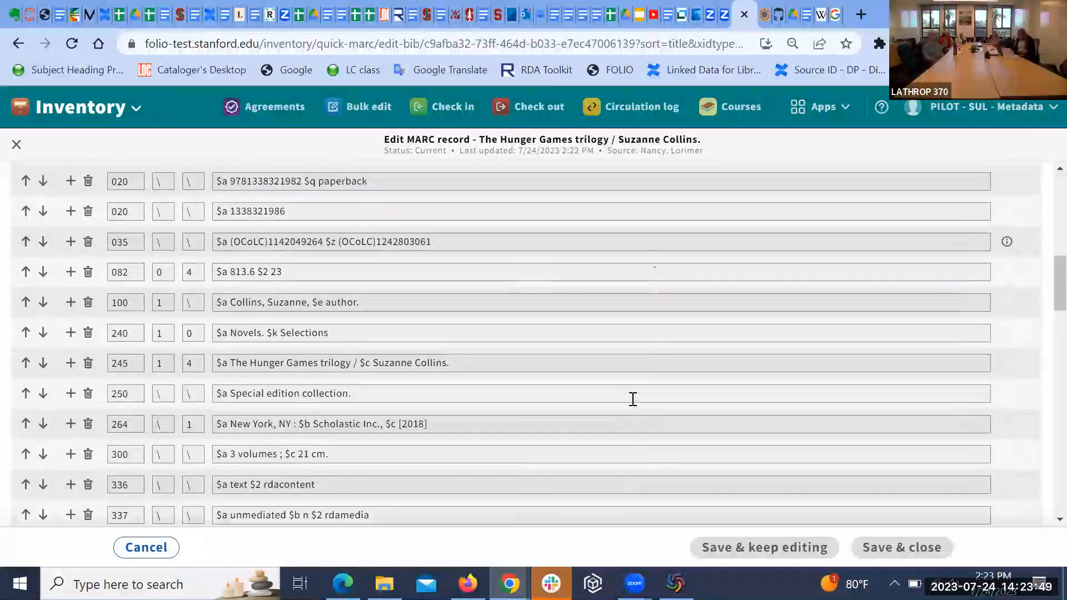
{"action": "scroll", "coordinate": [632, 399], "scroll_direction": "up", "scroll_amount": 1}
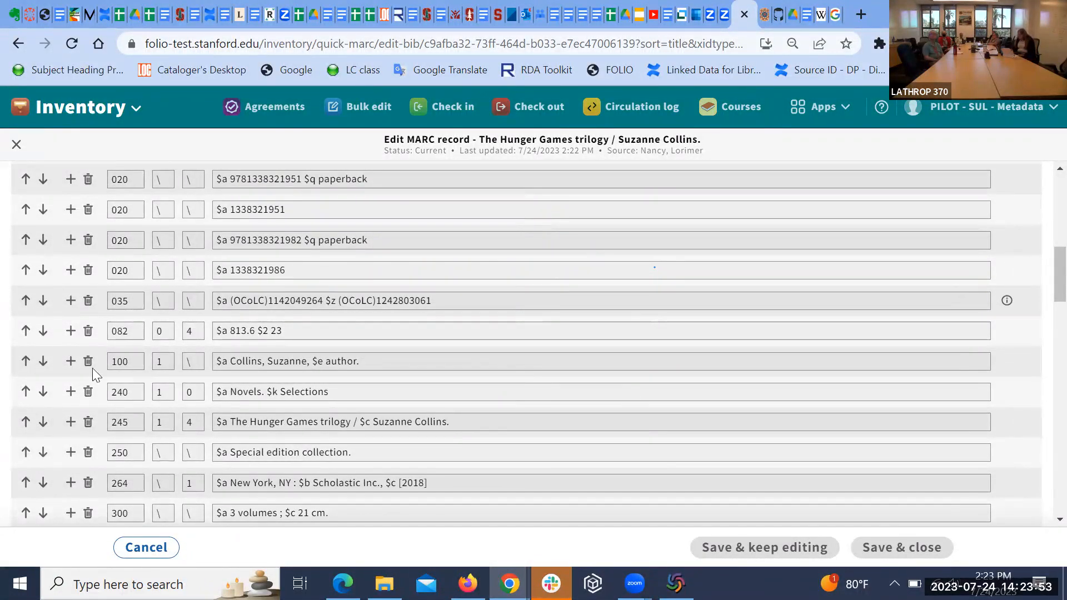
Step: Add new fields below 035 and give the new 050 field second indicator 4
{"action": "left_click", "coordinate": [70, 304]}
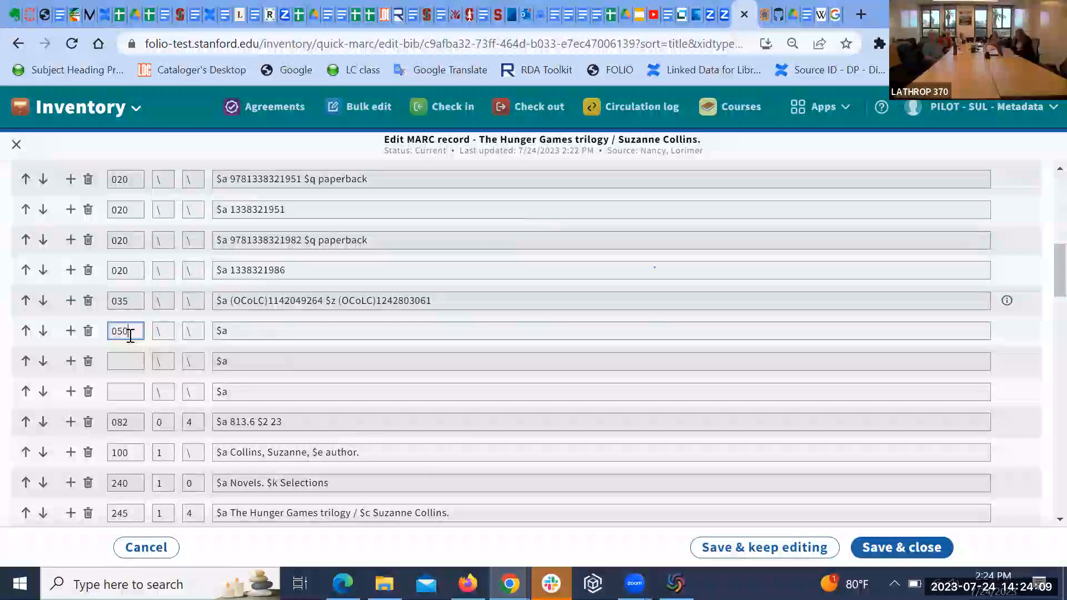
{"action": "double_click", "coordinate": [194, 331]}
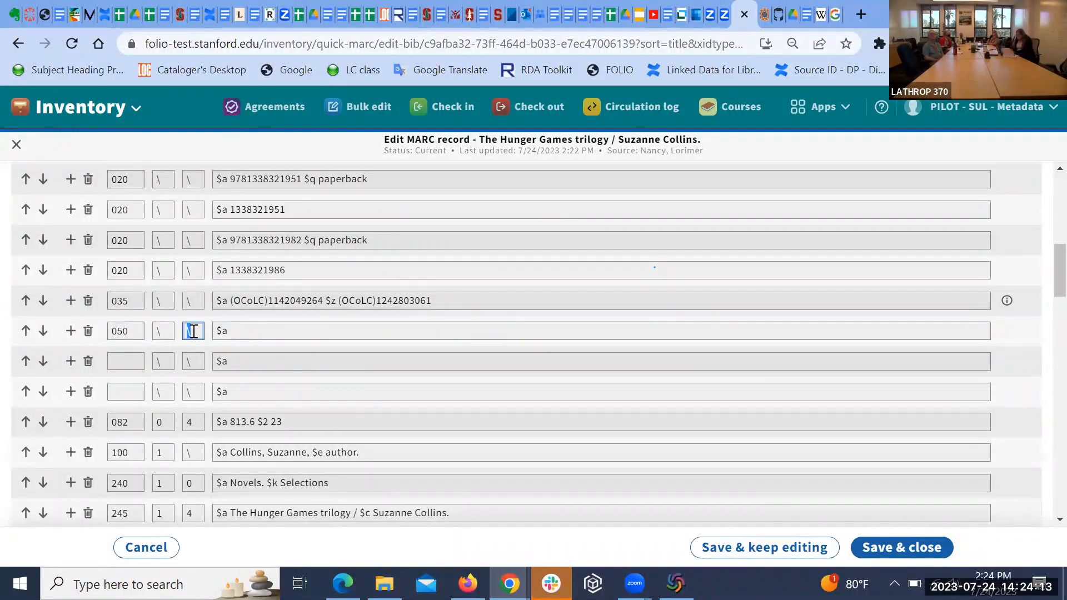
{"action": "type", "text": "4"}
Step: Enter call number $a PS3603.O455 $b H86 2020 in field 050 and attempt to save
{"action": "left_click", "coordinate": [281, 326]}
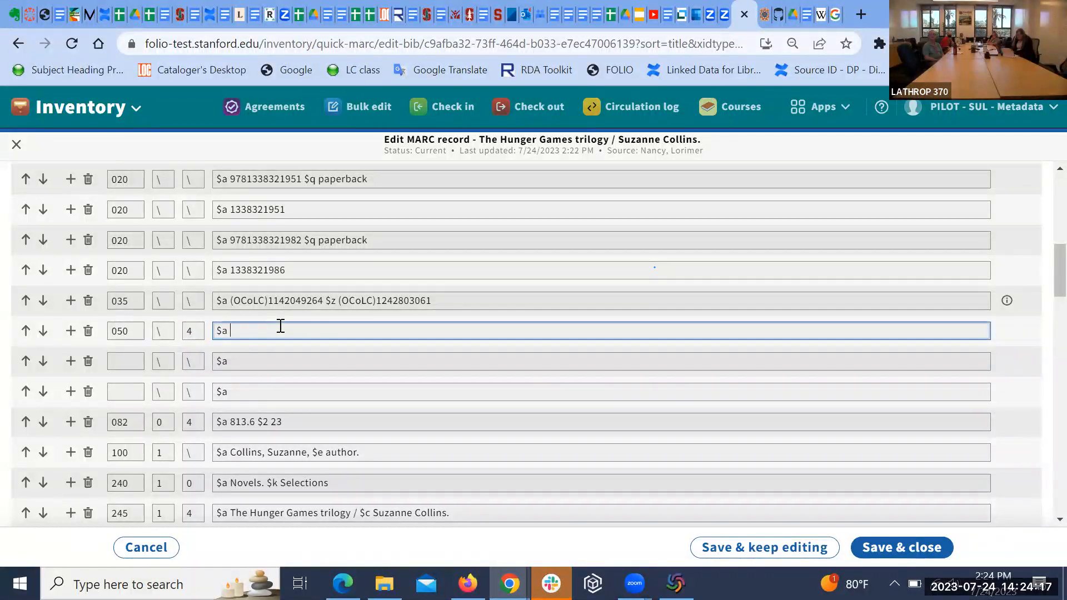
{"action": "type", "text": "PS3603.O455"}
{"action": "type", "text": "$b H86 2020"}
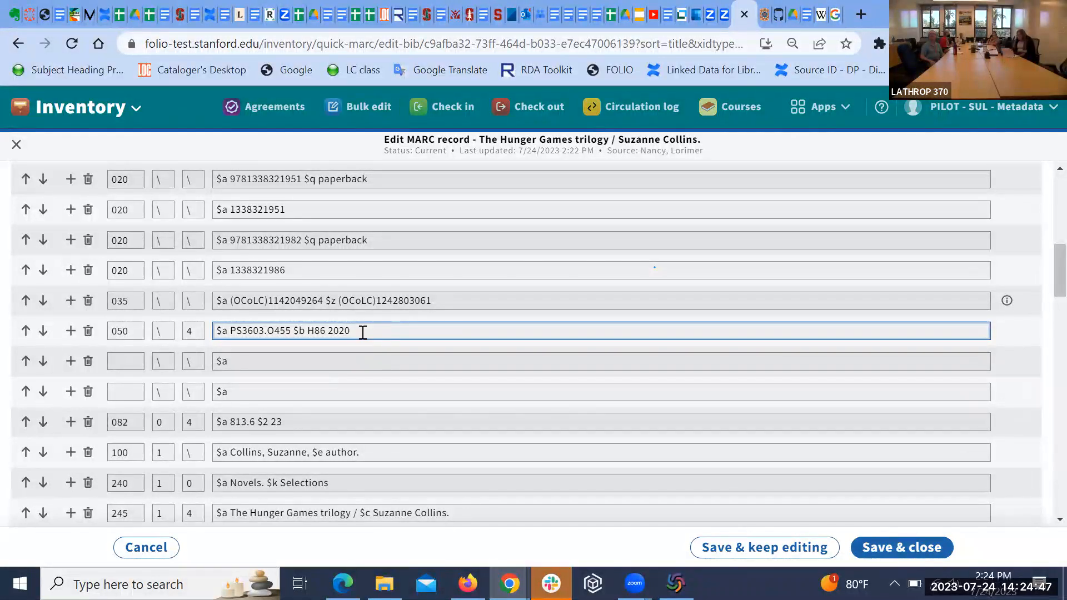
{"action": "left_click_drag", "start_coordinate": [349, 331], "coordinate": [233, 333]}
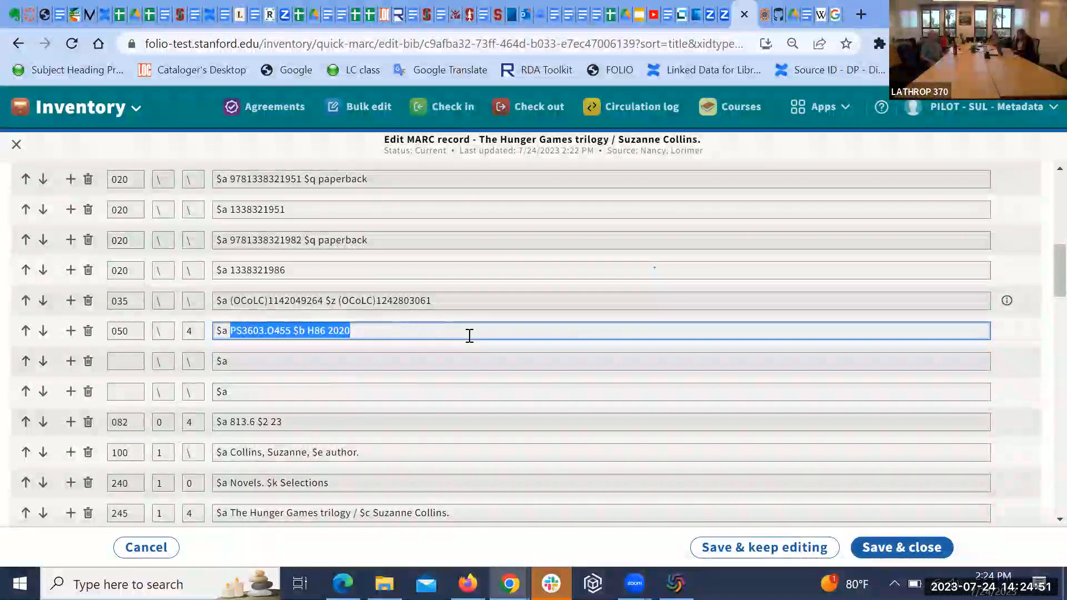
{"action": "left_click", "coordinate": [912, 549]}
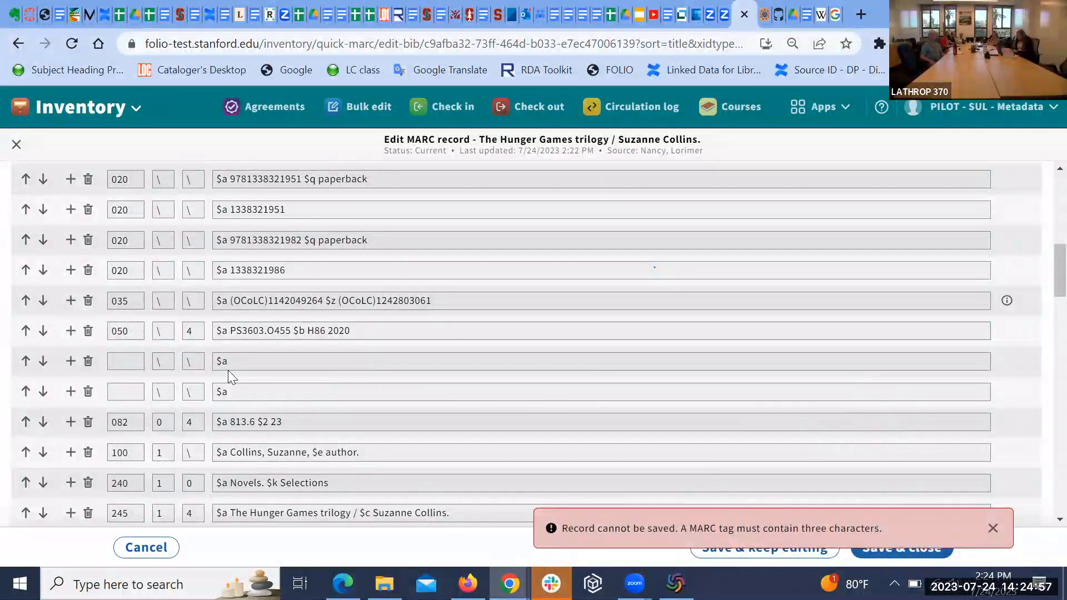
Step: Delete the two blank fields, restore field 082, dismiss the error, and save the MARC record
{"action": "left_click", "coordinate": [88, 361]}
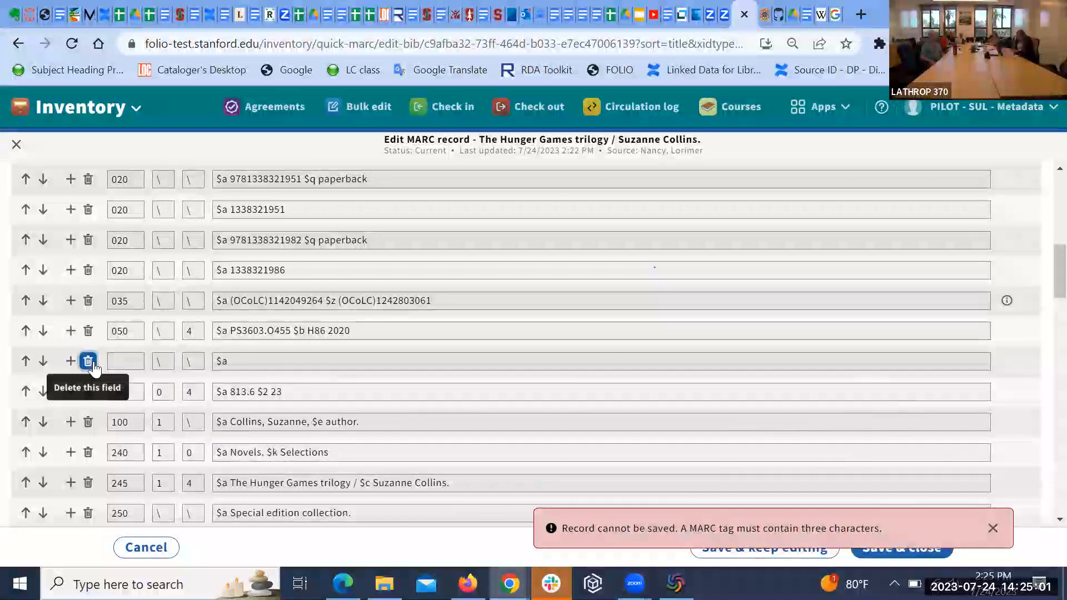
{"action": "left_click", "coordinate": [86, 362]}
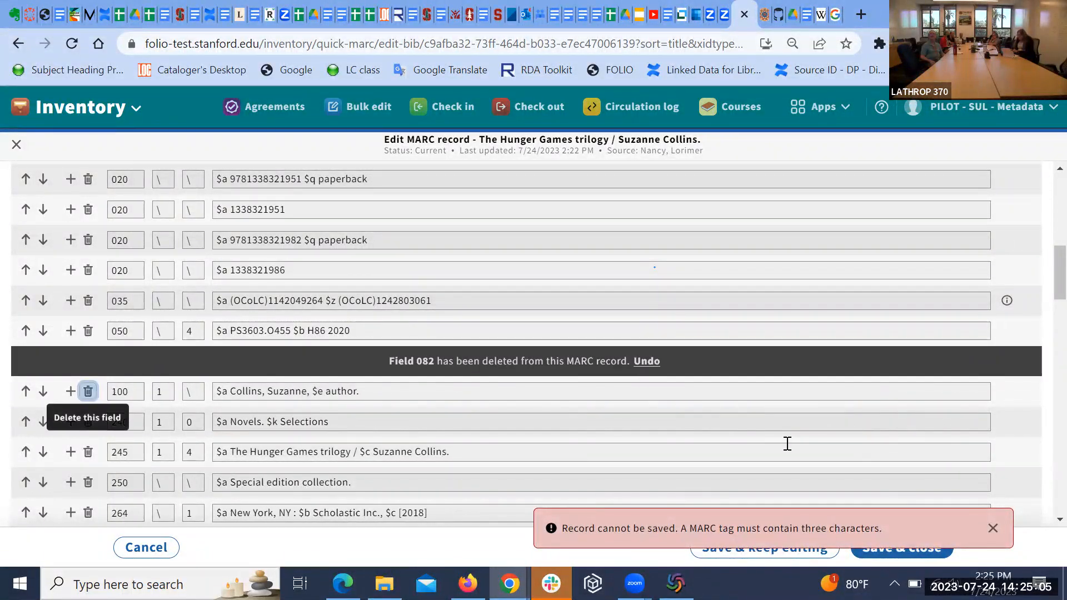
{"action": "left_click", "coordinate": [648, 362]}
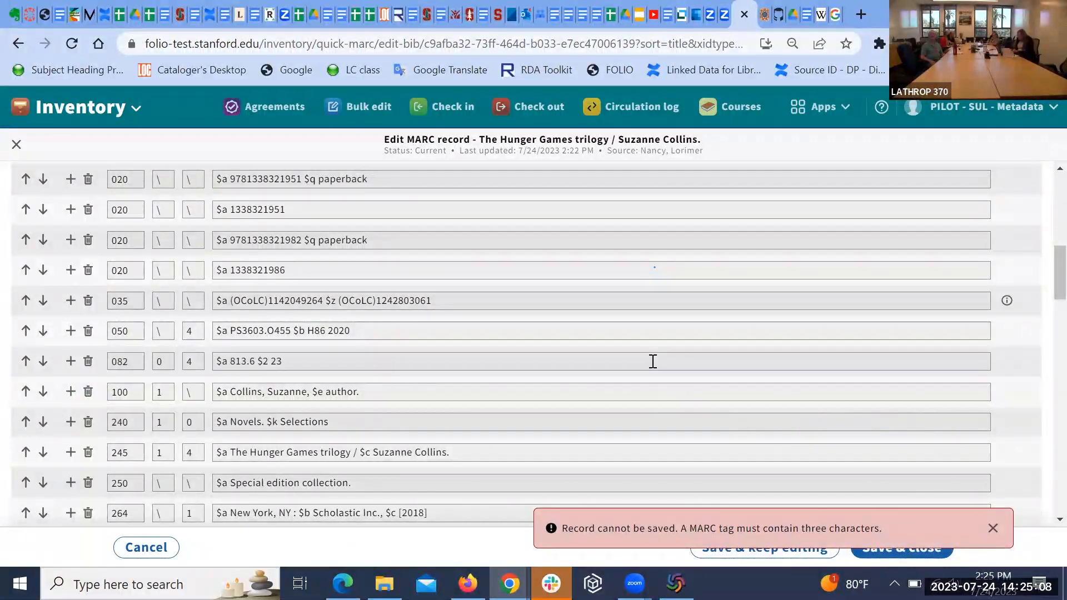
{"action": "left_click", "coordinate": [992, 529]}
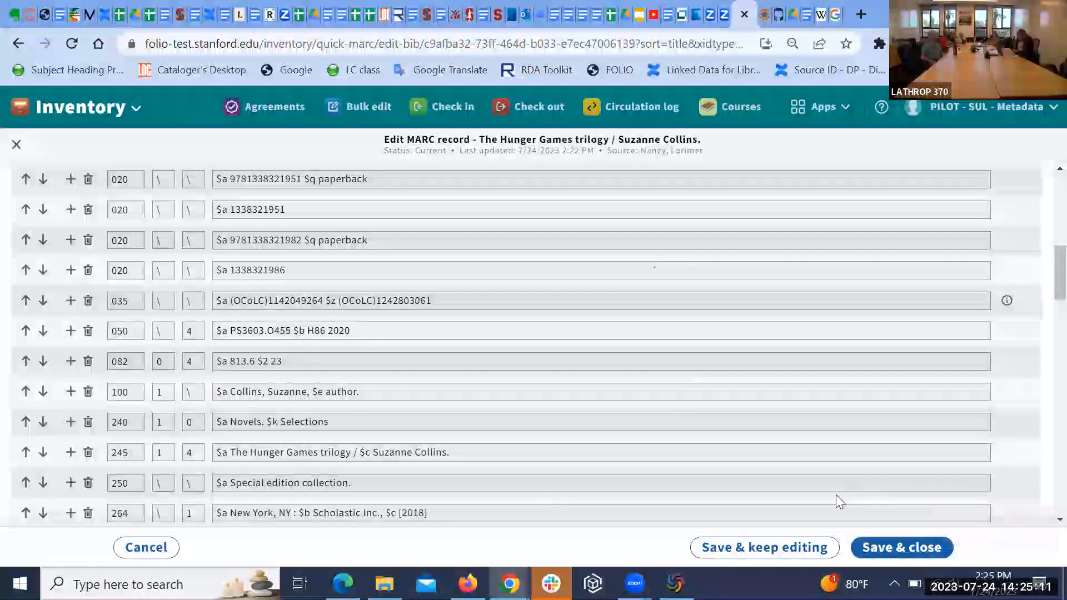
{"action": "left_click", "coordinate": [879, 549]}
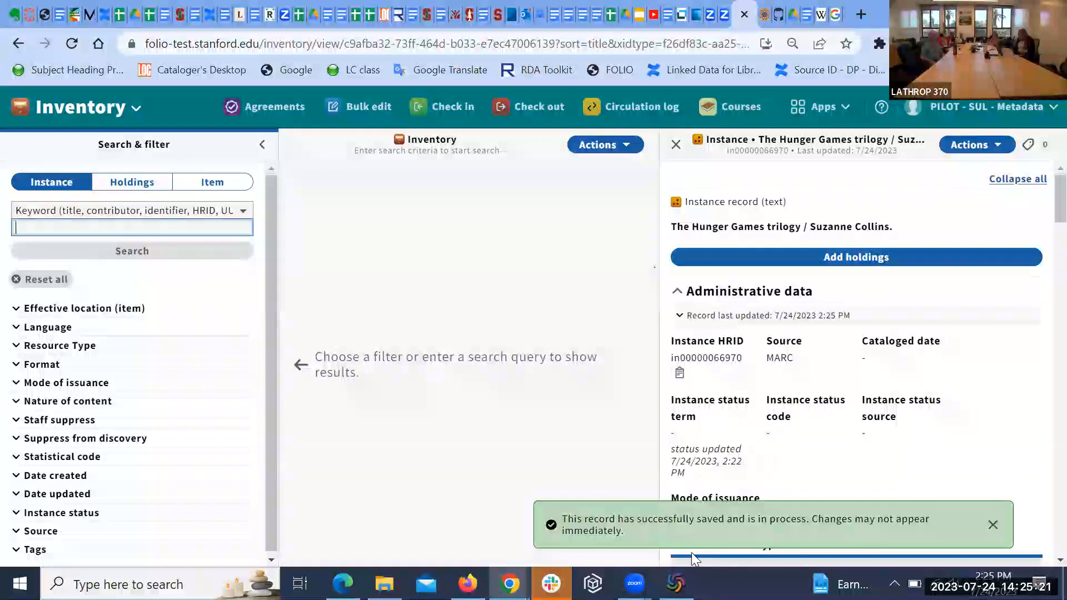
Step: Clear the stray text selection and open The Hunger Games trilogy instance for editing
{"action": "left_click_drag", "start_coordinate": [823, 468], "coordinate": [573, 397]}
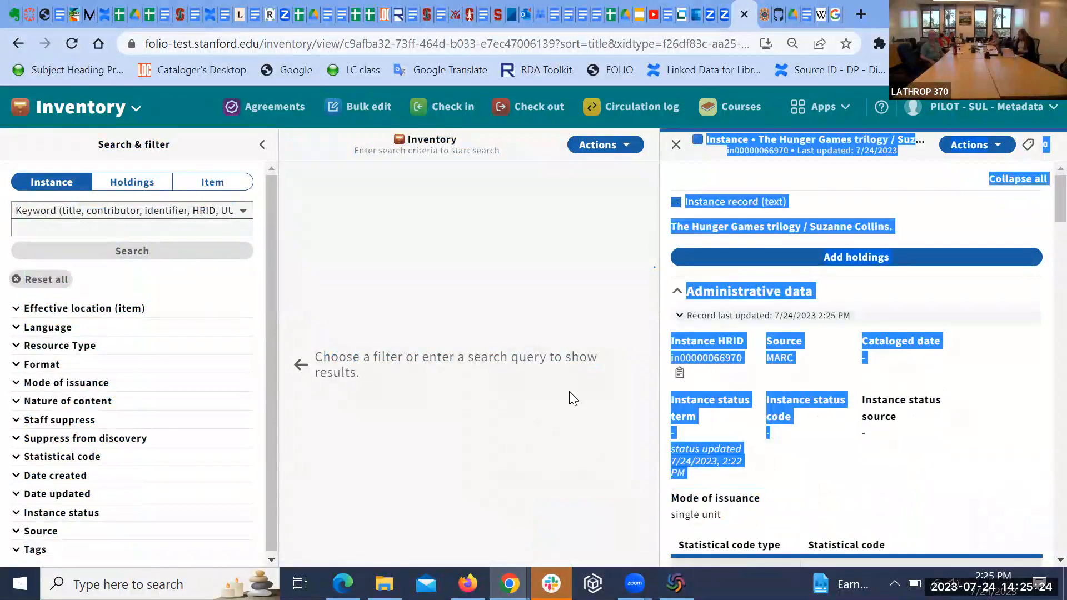
{"action": "left_click", "coordinate": [476, 266]}
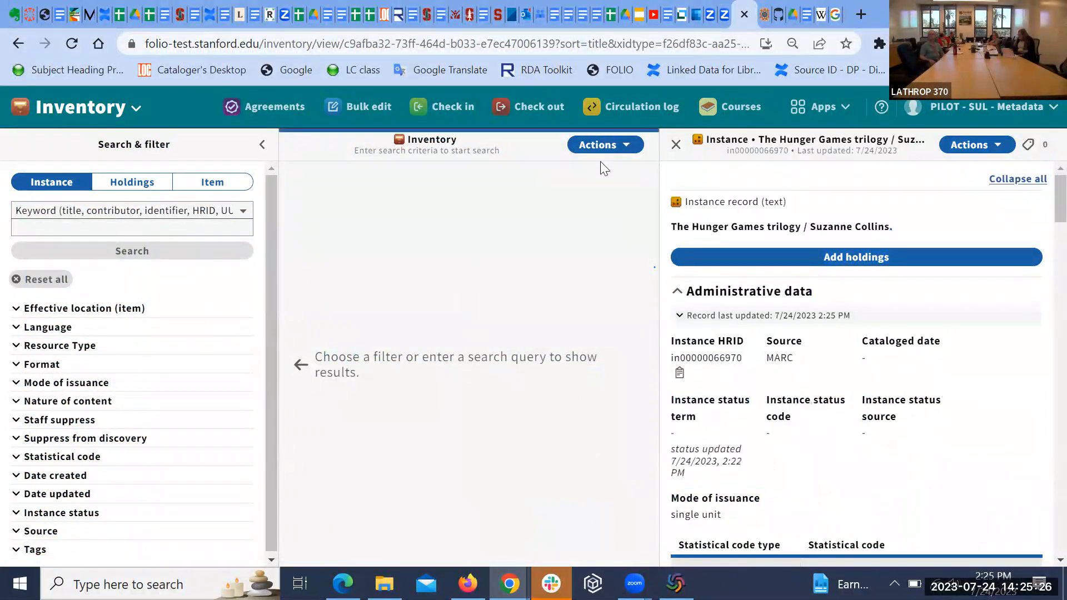
{"action": "left_click", "coordinate": [998, 146]}
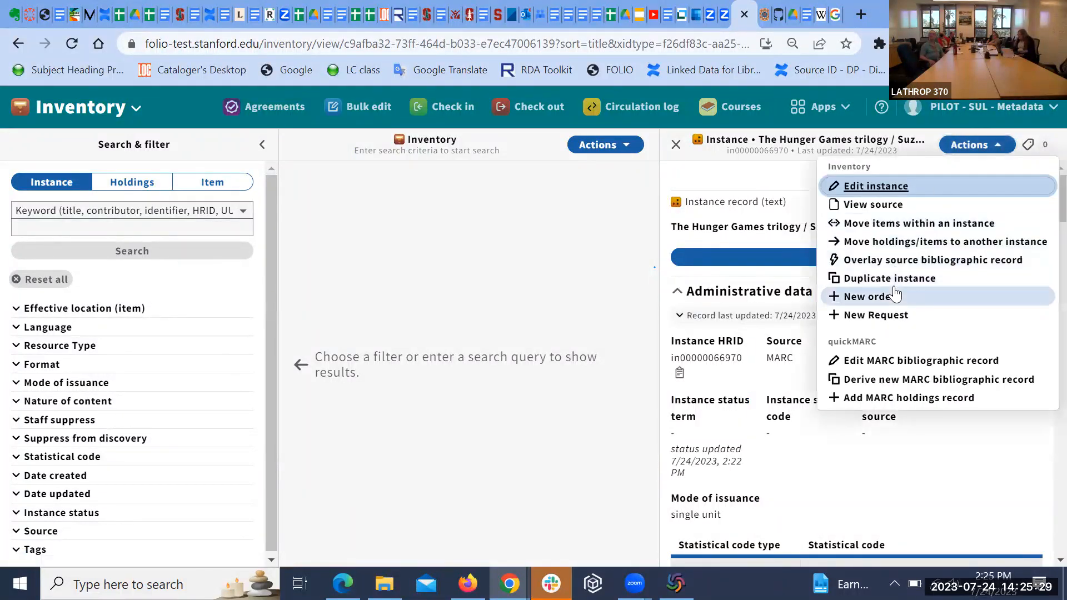
{"action": "left_click", "coordinate": [903, 186]}
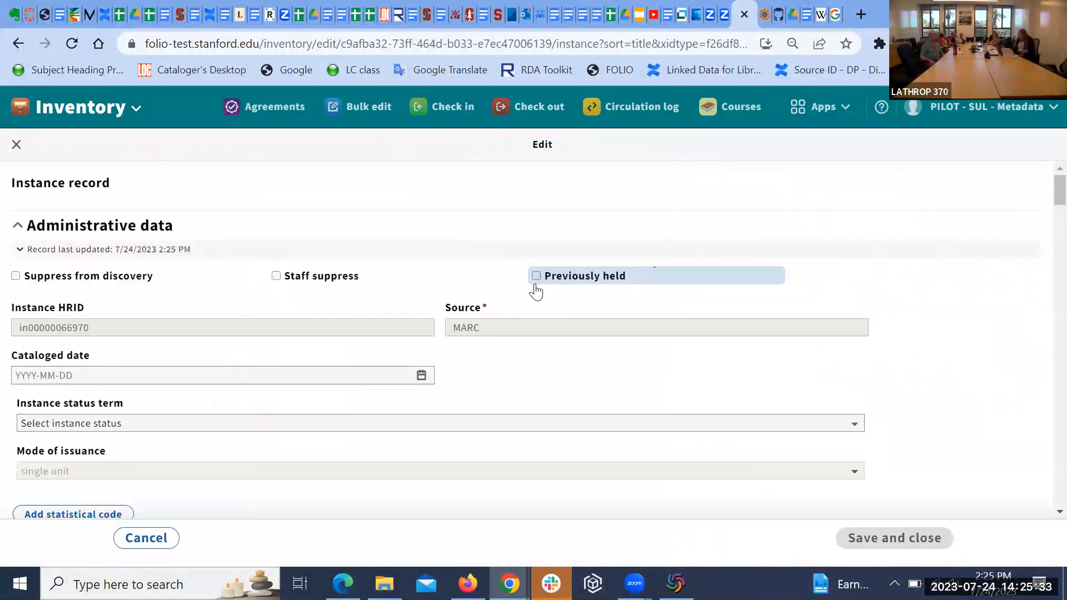
Step: Set the cataloged date to 2023-07-24 and the instance status term to Cataloged
{"action": "scroll", "coordinate": [409, 357], "scroll_direction": "down", "scroll_amount": 1}
{"action": "left_click", "coordinate": [421, 349]}
{"action": "left_click", "coordinate": [160, 389]}
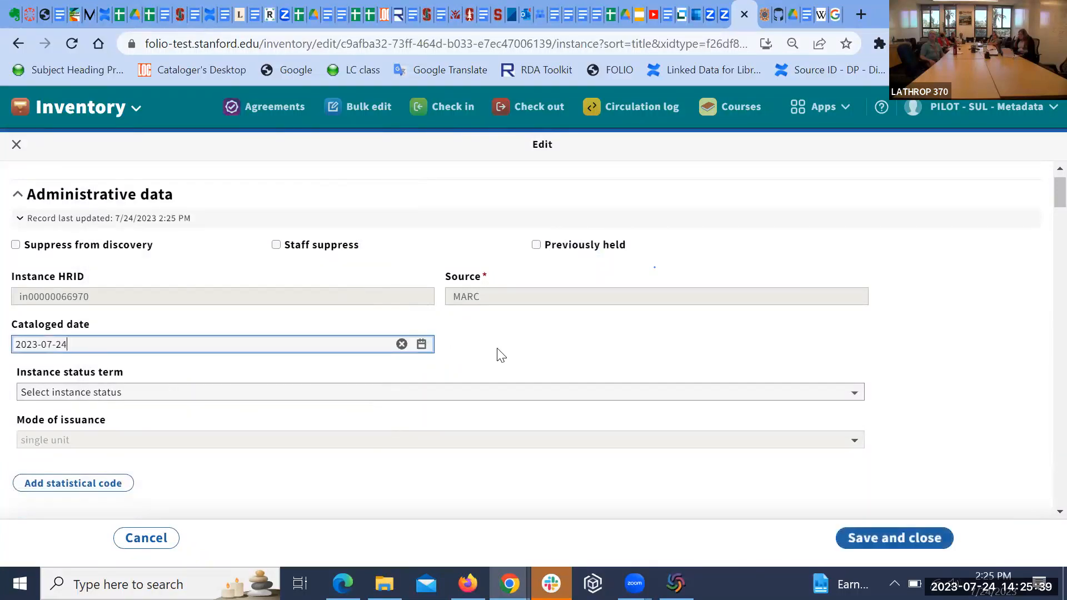
{"action": "scroll", "coordinate": [497, 348], "scroll_direction": "down", "scroll_amount": 2}
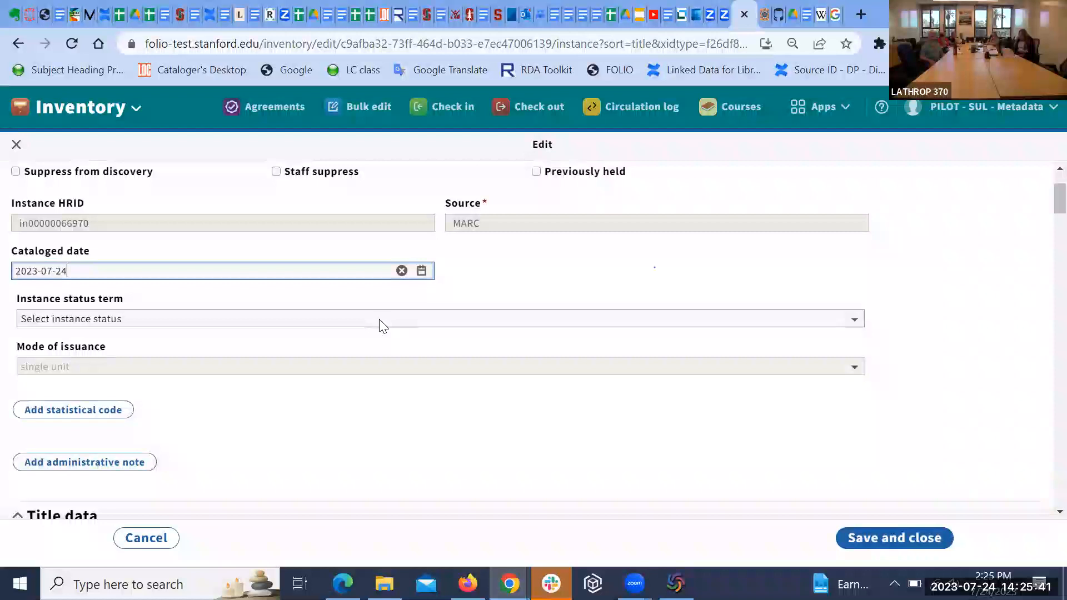
{"action": "left_click", "coordinate": [379, 319]}
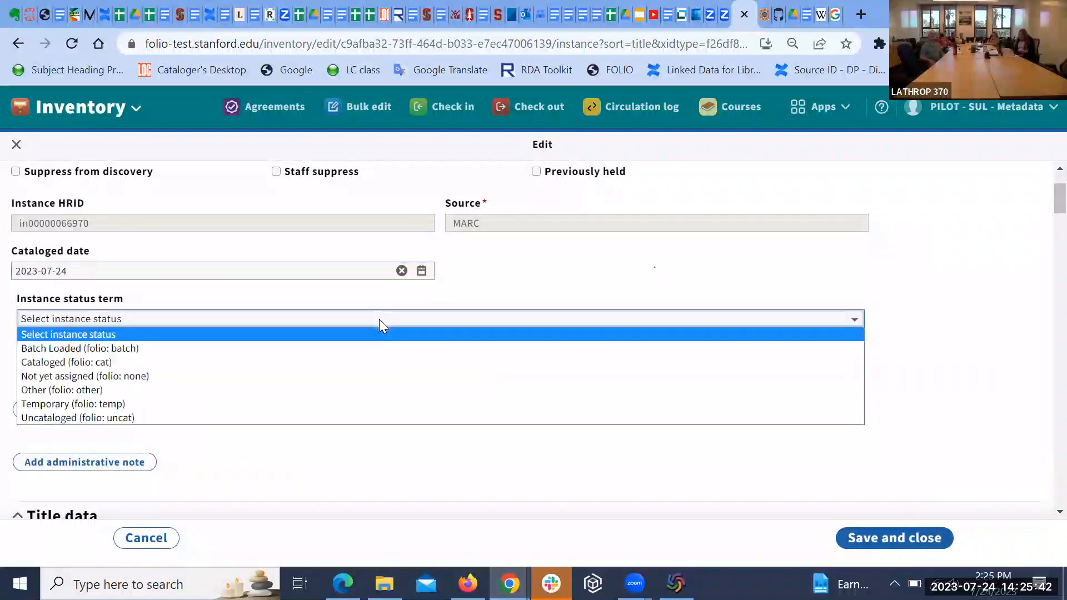
{"action": "left_click", "coordinate": [377, 362]}
Step: Add a 'Cataloged/Metadata/MCU' administrative note with the cataloger's username and 20230724, then save
{"action": "scroll", "coordinate": [248, 438], "scroll_direction": "down", "scroll_amount": 1}
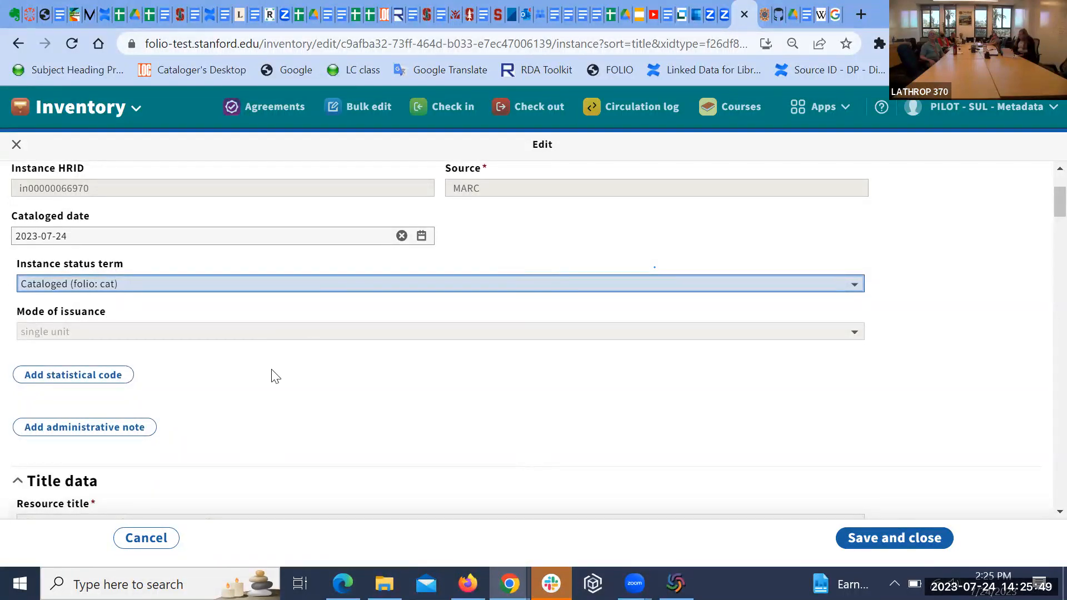
{"action": "scroll", "coordinate": [273, 376], "scroll_direction": "down", "scroll_amount": 1}
{"action": "scroll", "coordinate": [272, 375], "scroll_direction": "down", "scroll_amount": 1}
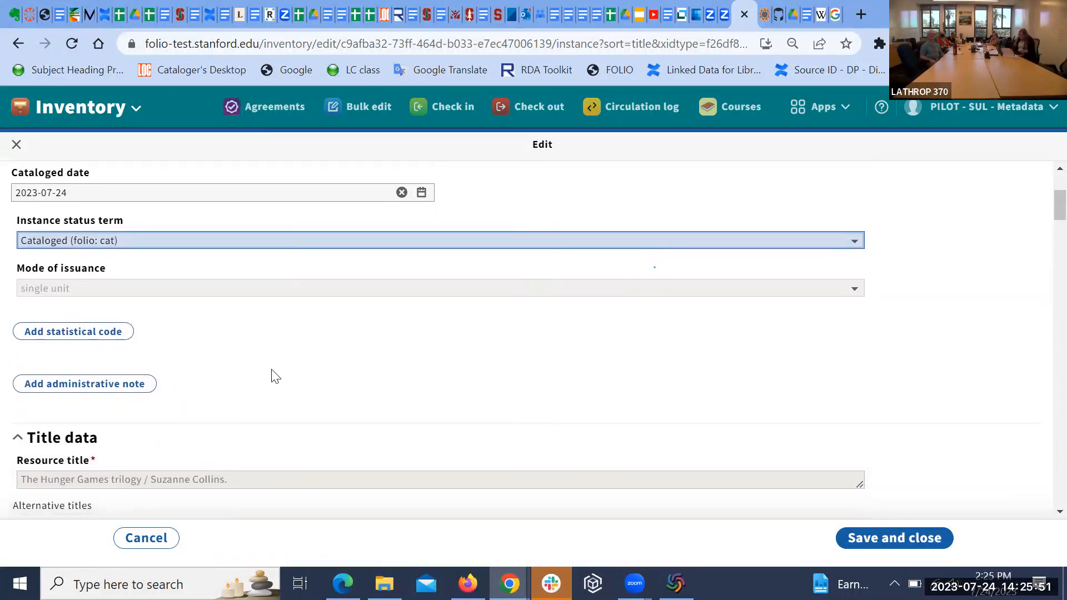
{"action": "left_click", "coordinate": [100, 381]}
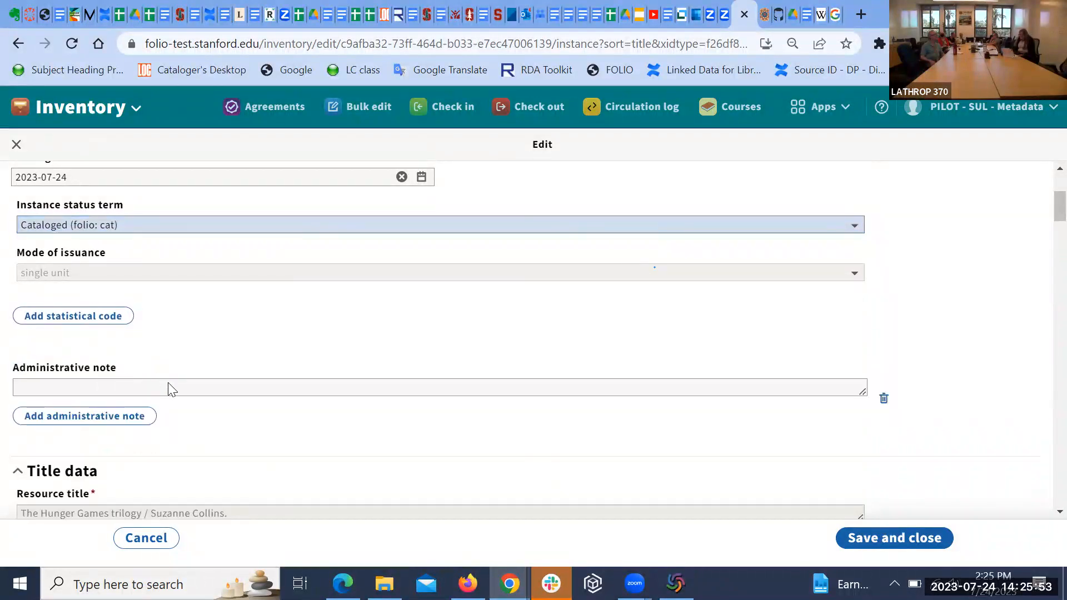
{"action": "left_click", "coordinate": [176, 388]}
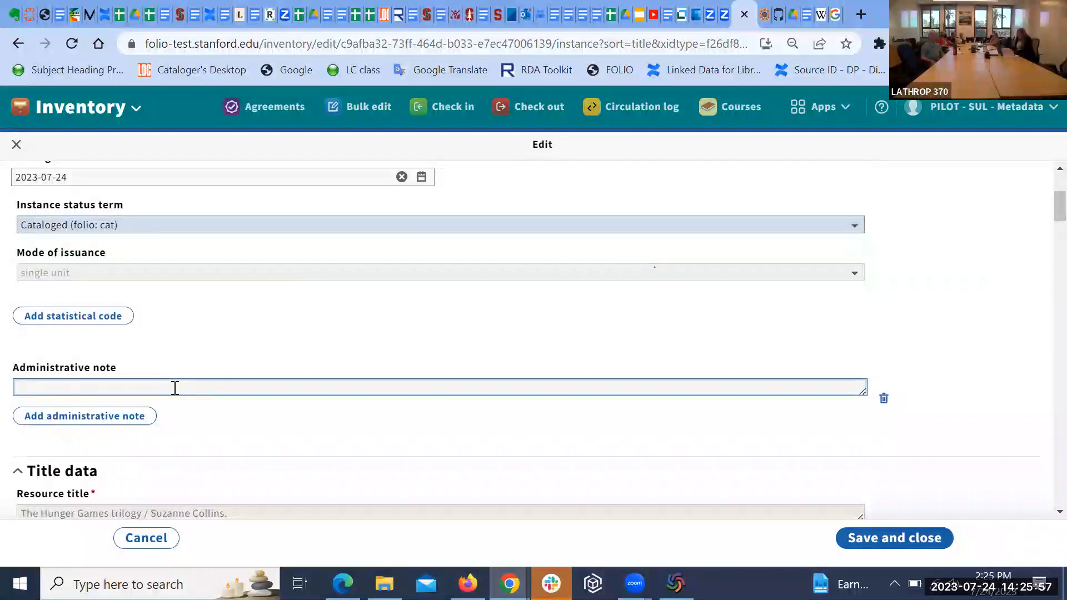
{"action": "type", "text": "Cataloged"}
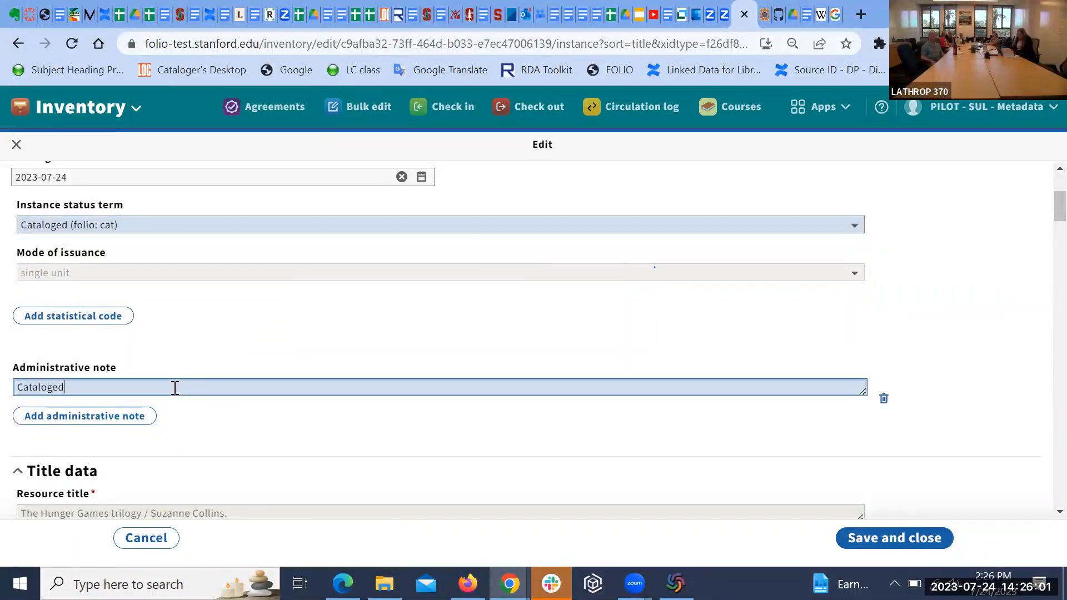
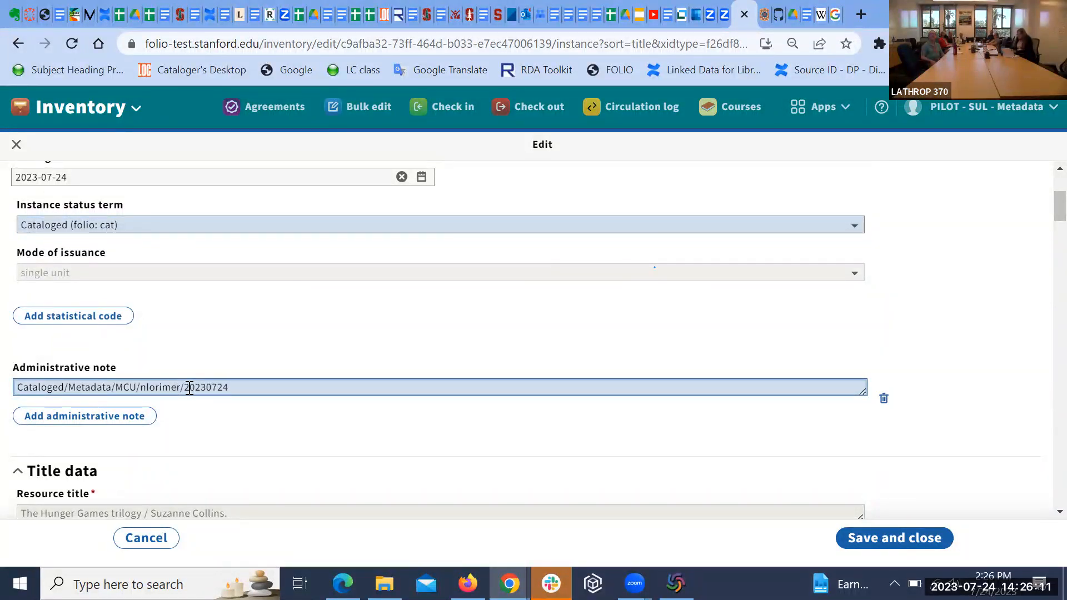
{"action": "scroll", "coordinate": [336, 376], "scroll_direction": "down", "scroll_amount": 2}
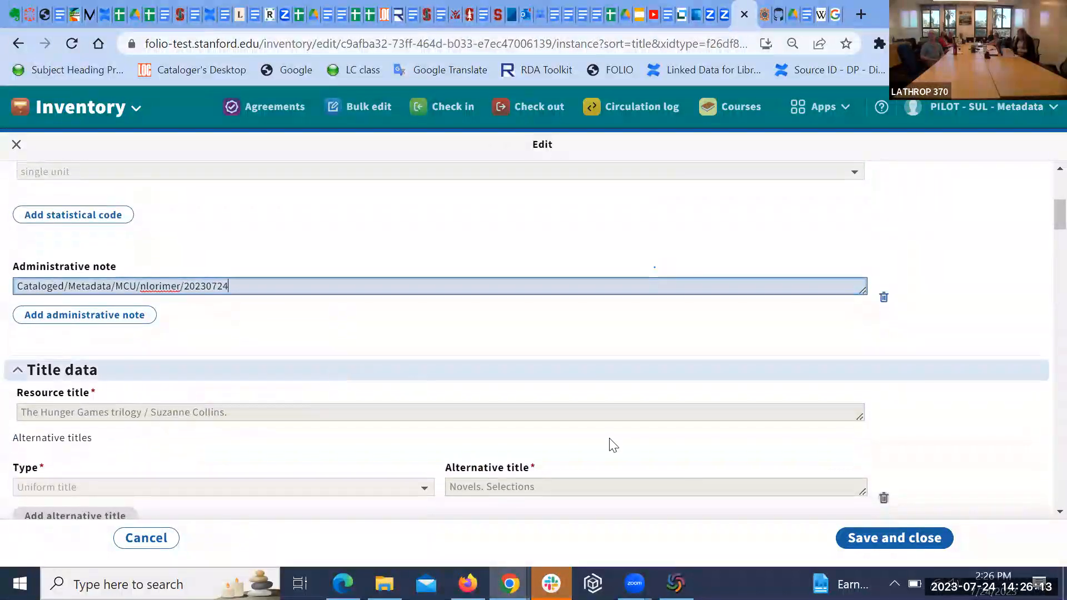
{"action": "left_click", "coordinate": [881, 527]}
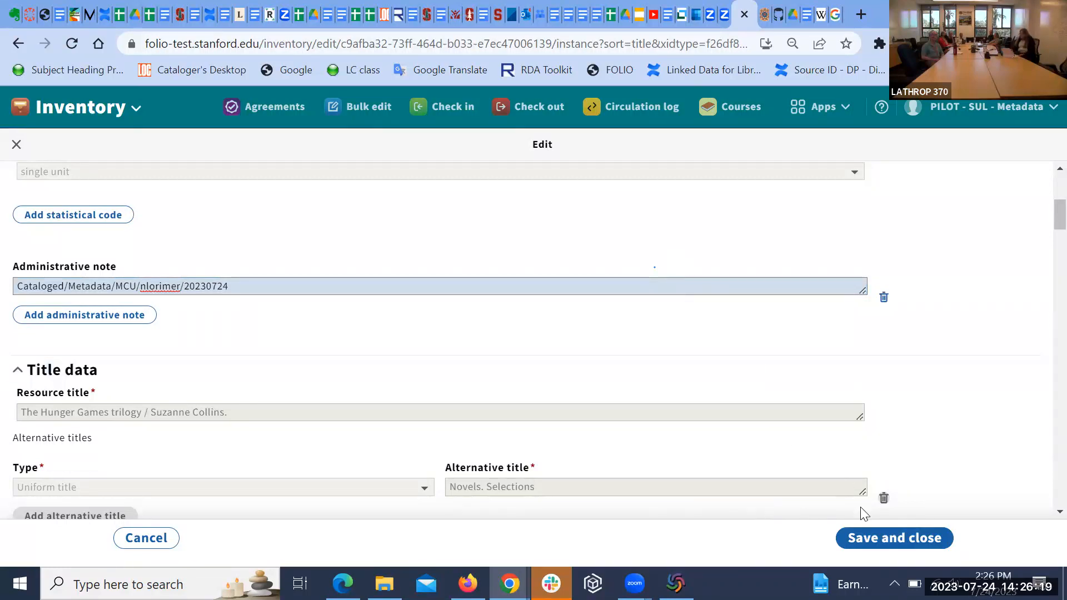
{"action": "left_click", "coordinate": [871, 537]}
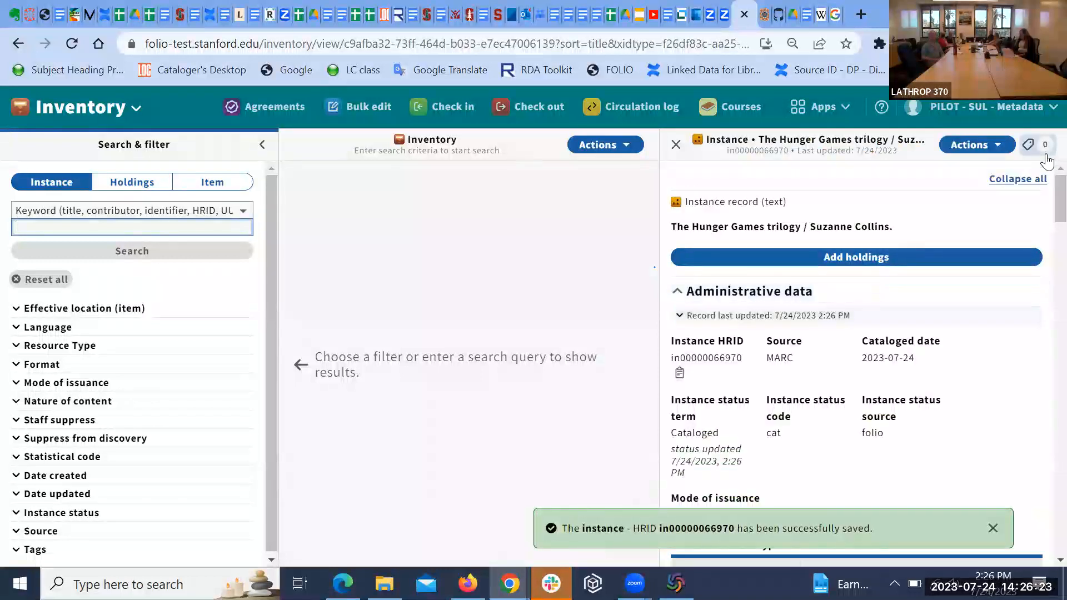
Step: Reopen The Hunger Games trilogy record in the MARC editor from the instance's actions
{"action": "left_click", "coordinate": [998, 147]}
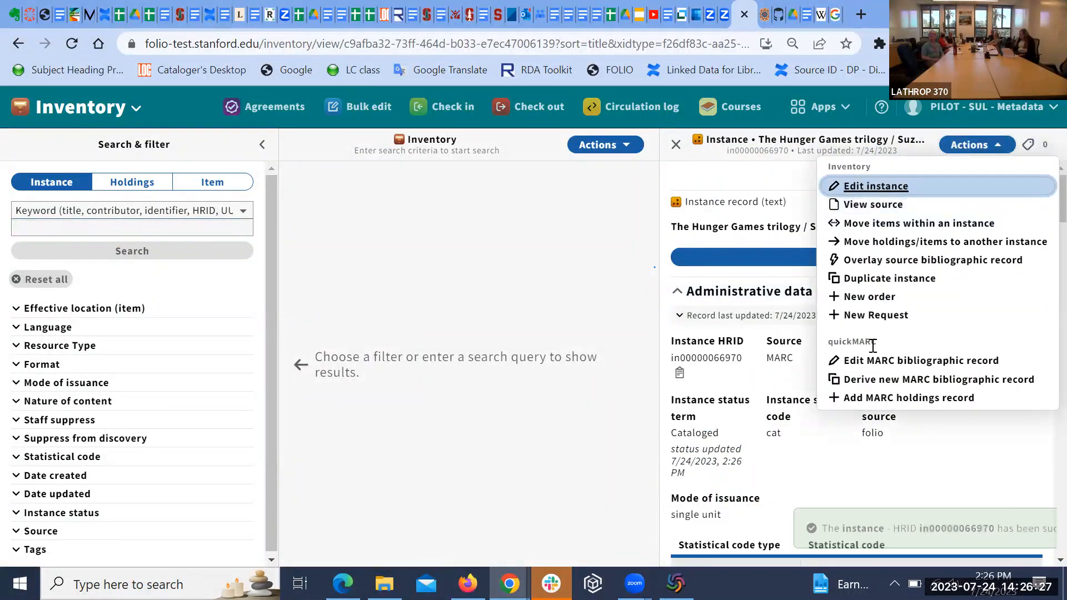
{"action": "left_click", "coordinate": [874, 362]}
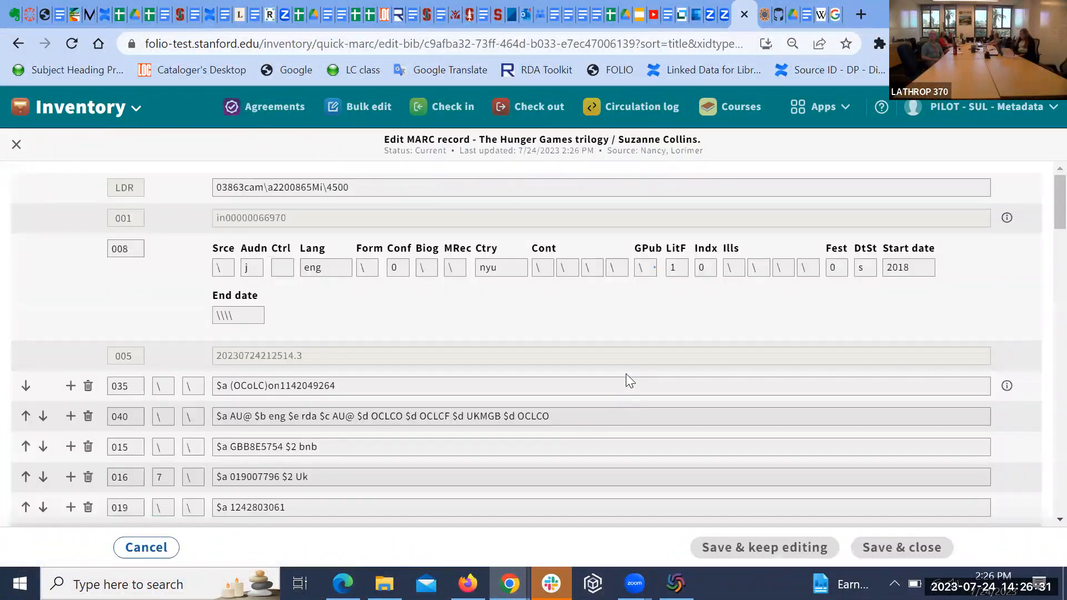
Step: Review the MARC fields, including the Catching fire 500 note, then cancel without saving
{"action": "scroll", "coordinate": [638, 371], "scroll_direction": "down", "scroll_amount": 4}
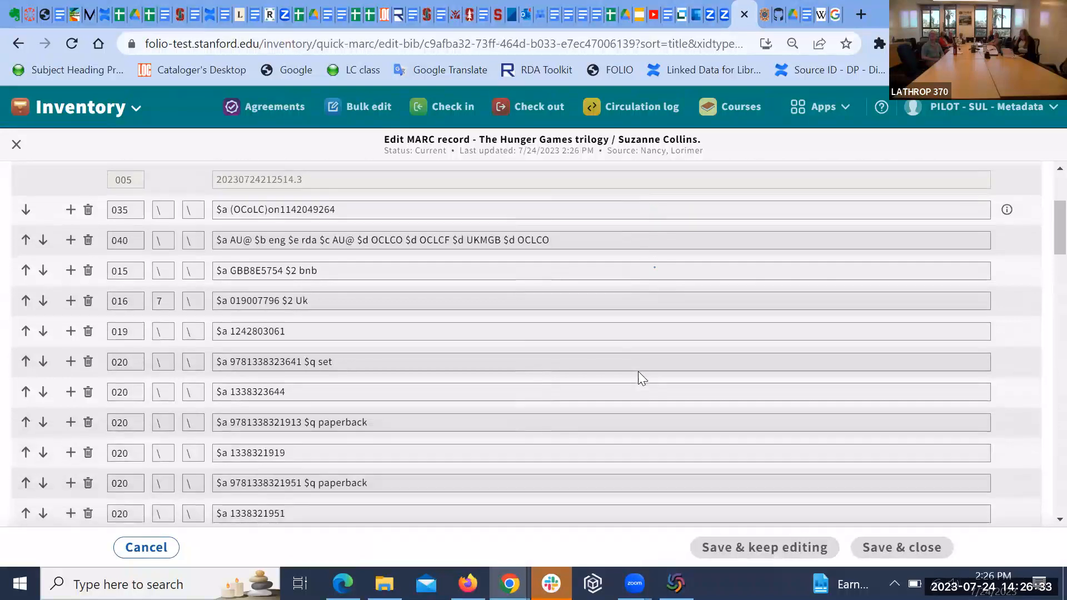
{"action": "scroll", "coordinate": [638, 371], "scroll_direction": "down", "scroll_amount": 4}
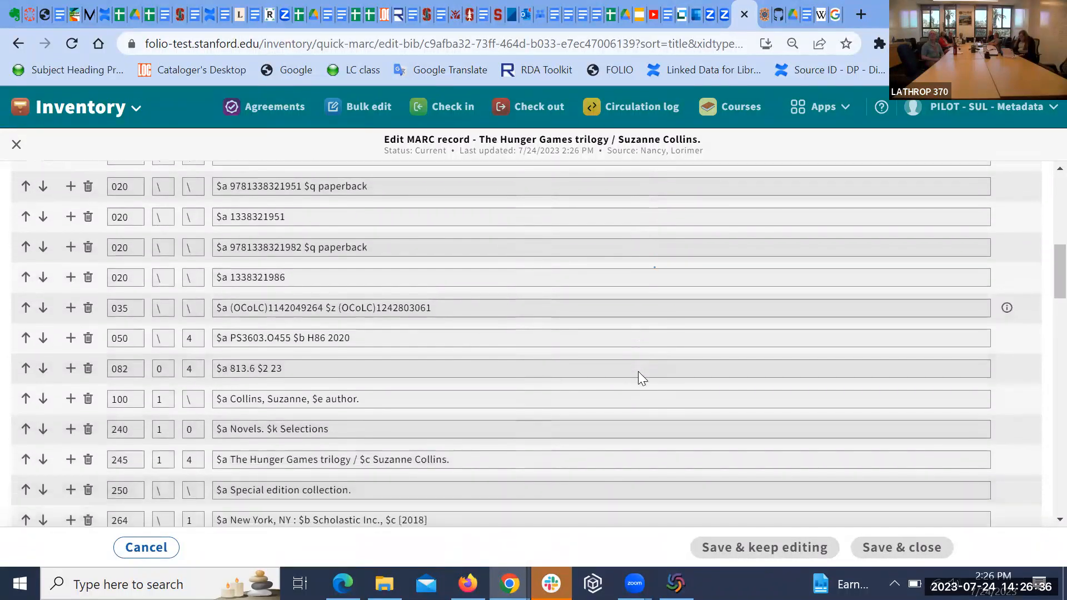
{"action": "right_click", "coordinate": [638, 371]}
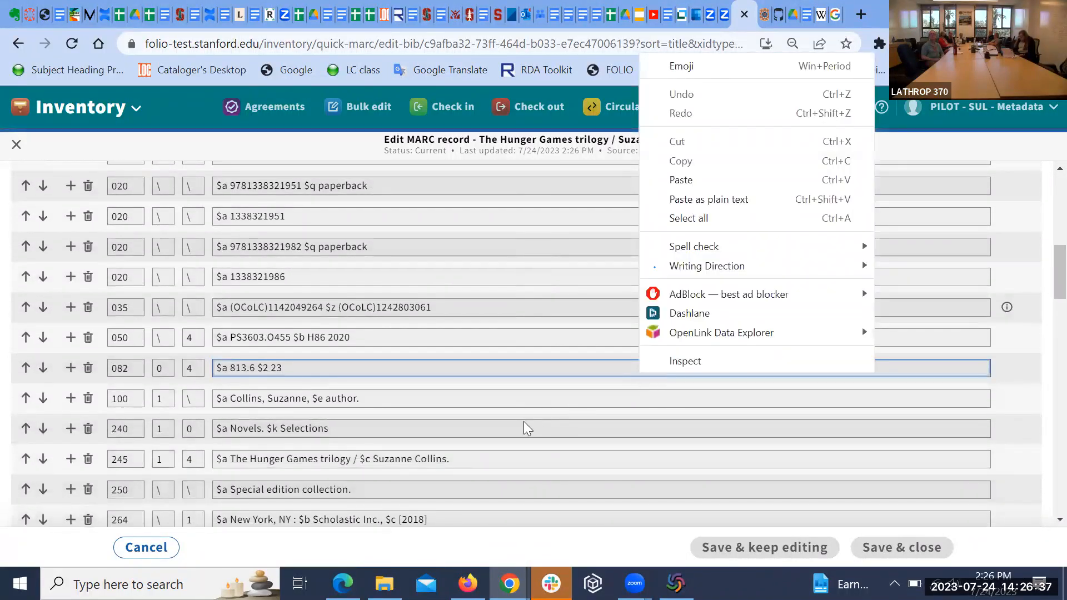
{"action": "scroll", "coordinate": [518, 399], "scroll_direction": "down", "scroll_amount": 2}
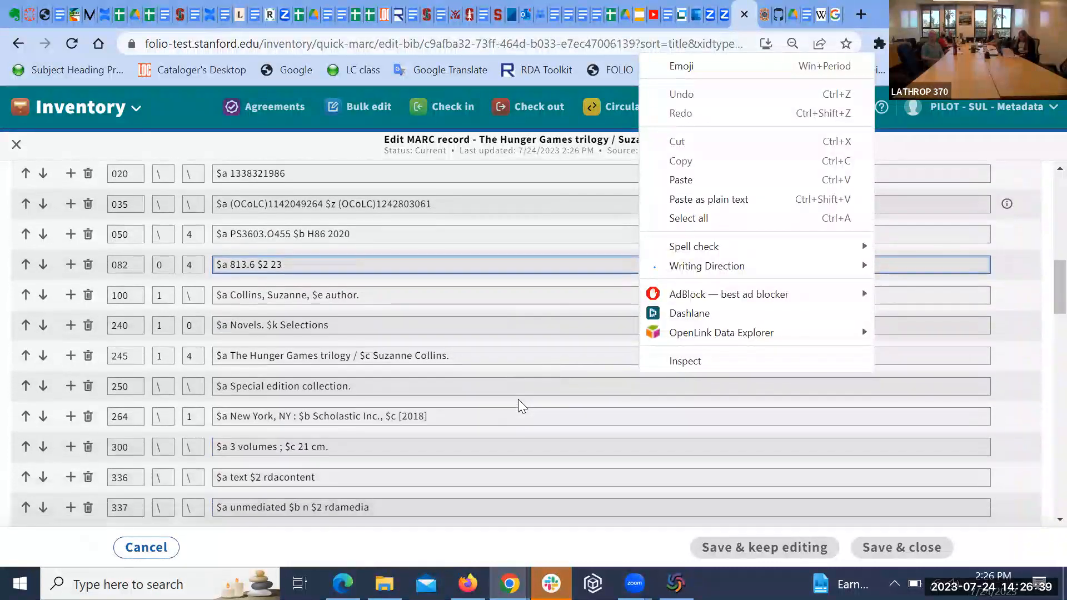
{"action": "scroll", "coordinate": [518, 399], "scroll_direction": "down", "scroll_amount": 2}
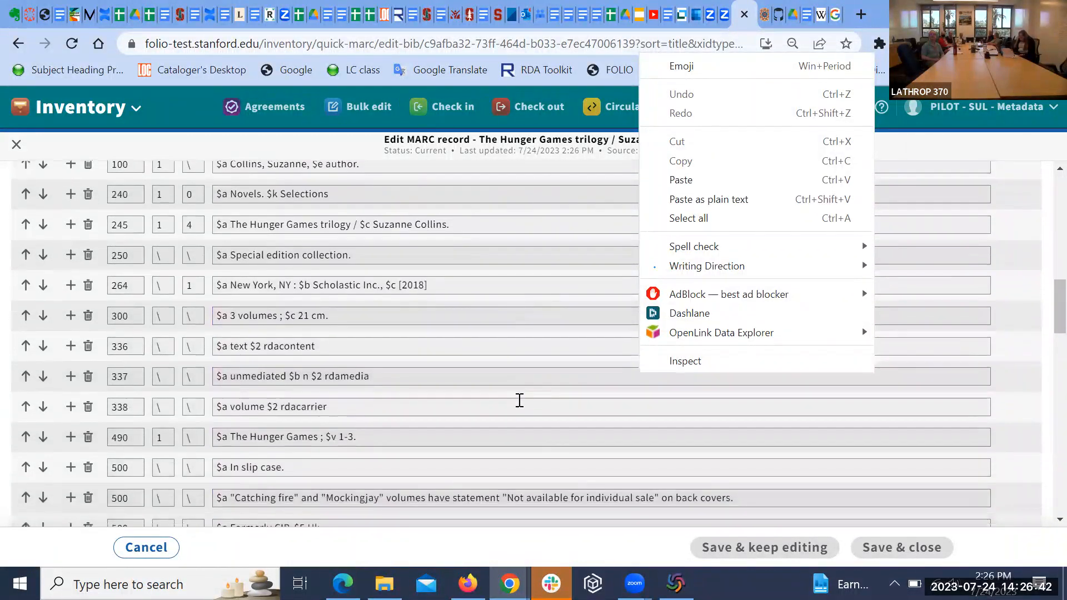
{"action": "right_click", "coordinate": [519, 400]}
{"action": "scroll", "coordinate": [519, 401], "scroll_direction": "down", "scroll_amount": 2}
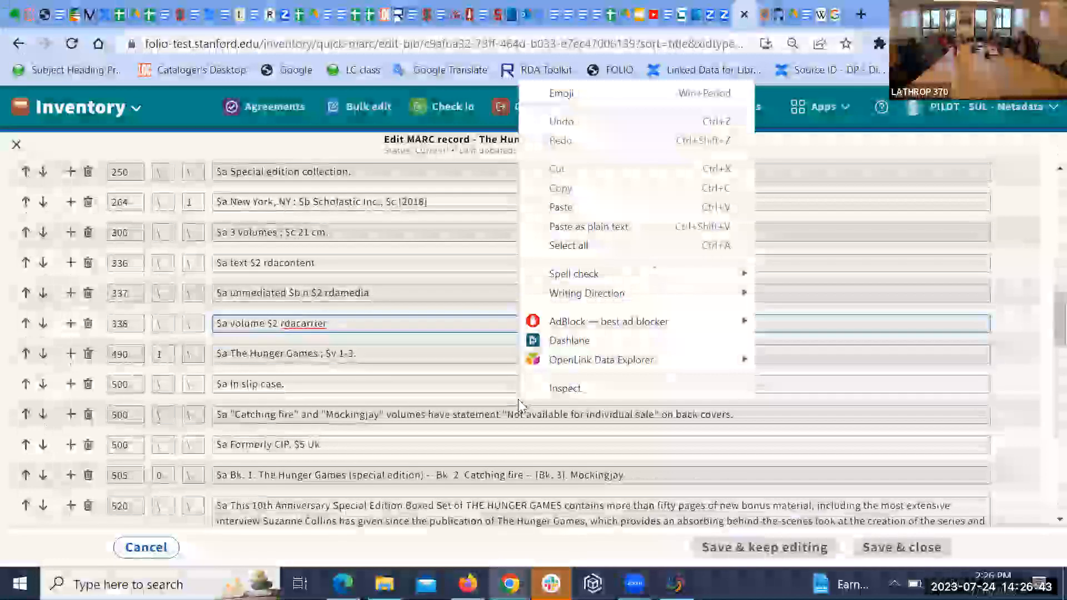
{"action": "double_click", "coordinate": [458, 429]}
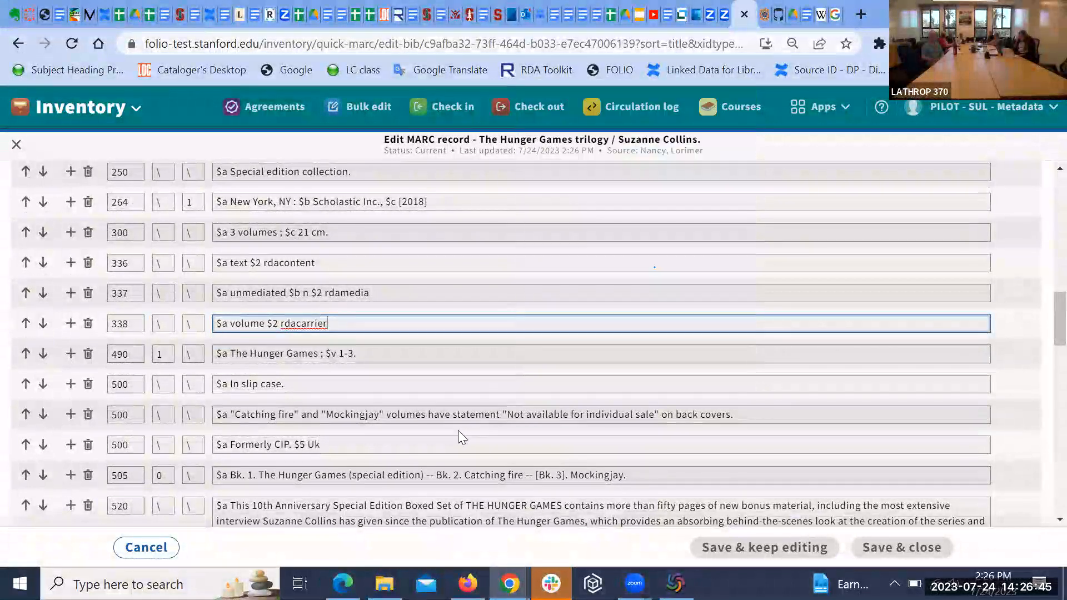
{"action": "scroll", "coordinate": [519, 350], "scroll_direction": "down", "scroll_amount": 2}
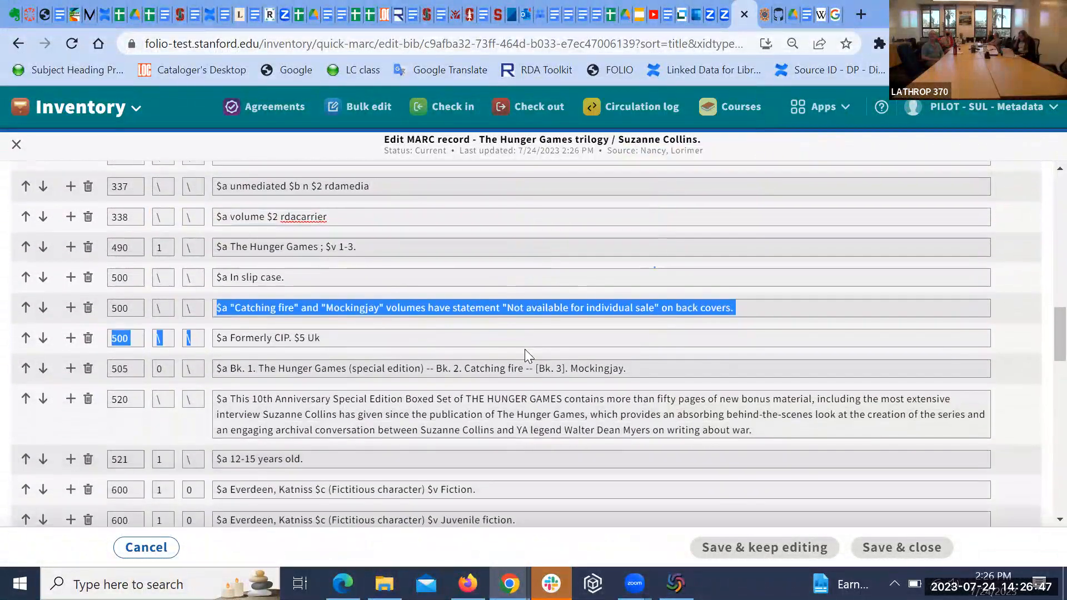
{"action": "scroll", "coordinate": [524, 349], "scroll_direction": "up", "scroll_amount": 6}
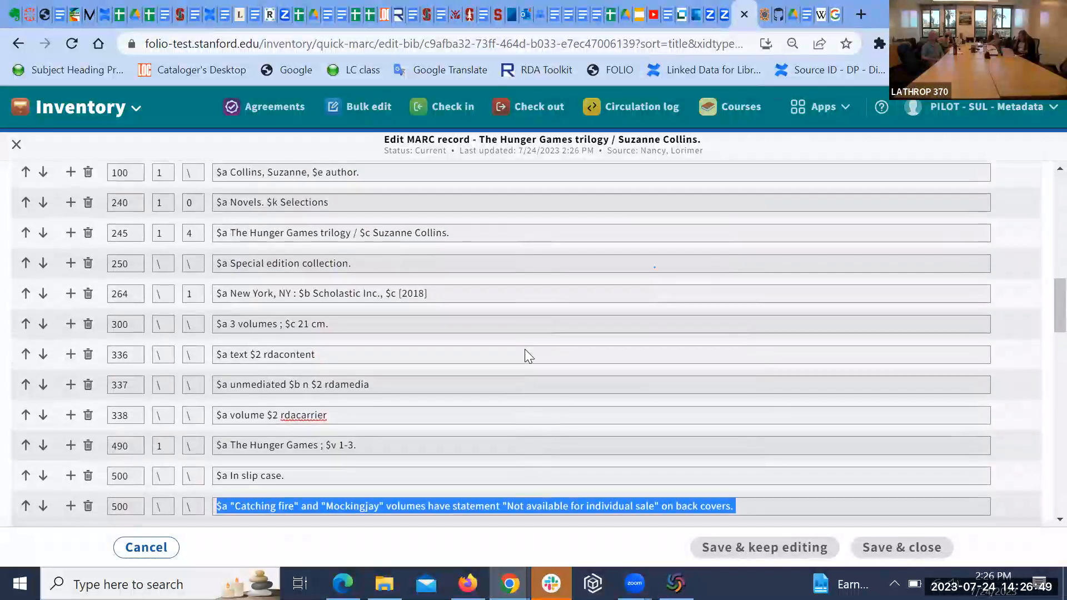
{"action": "scroll", "coordinate": [525, 349], "scroll_direction": "up", "scroll_amount": 3}
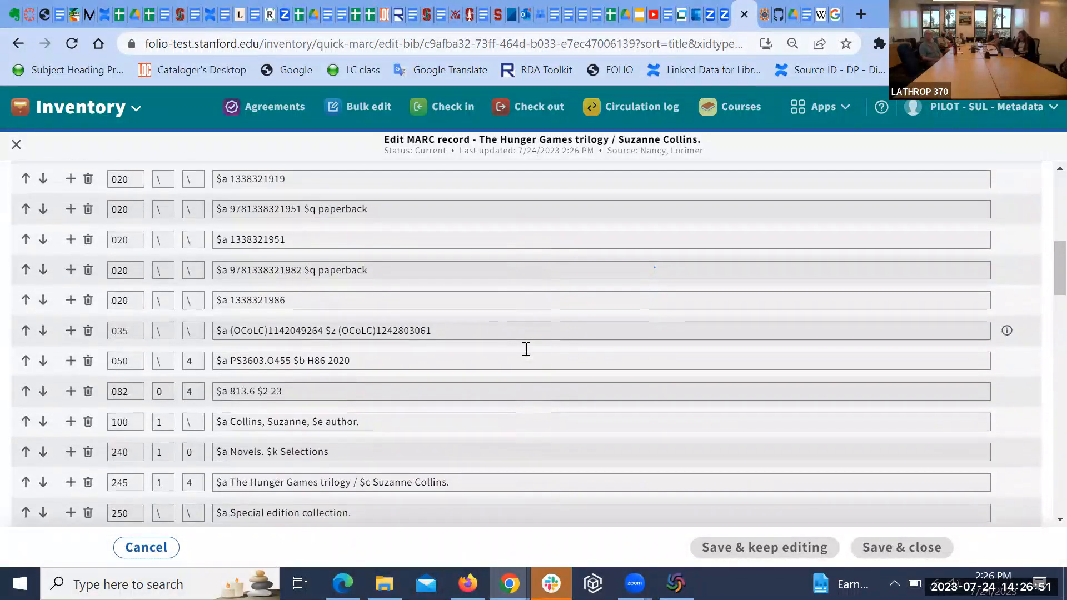
{"action": "scroll", "coordinate": [526, 349], "scroll_direction": "up", "scroll_amount": 4}
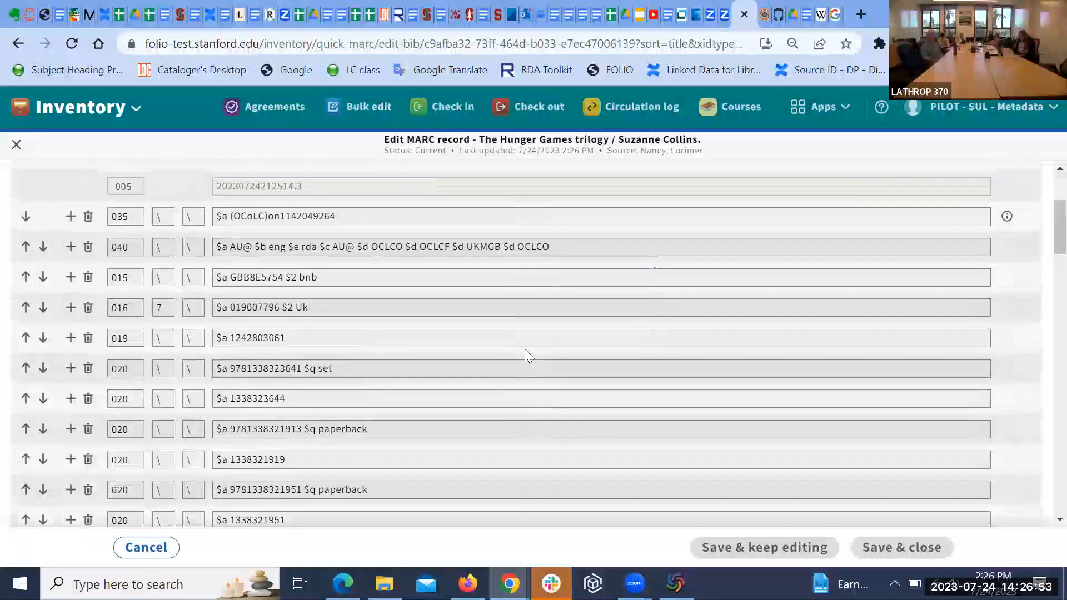
{"action": "scroll", "coordinate": [524, 349], "scroll_direction": "up", "scroll_amount": 2}
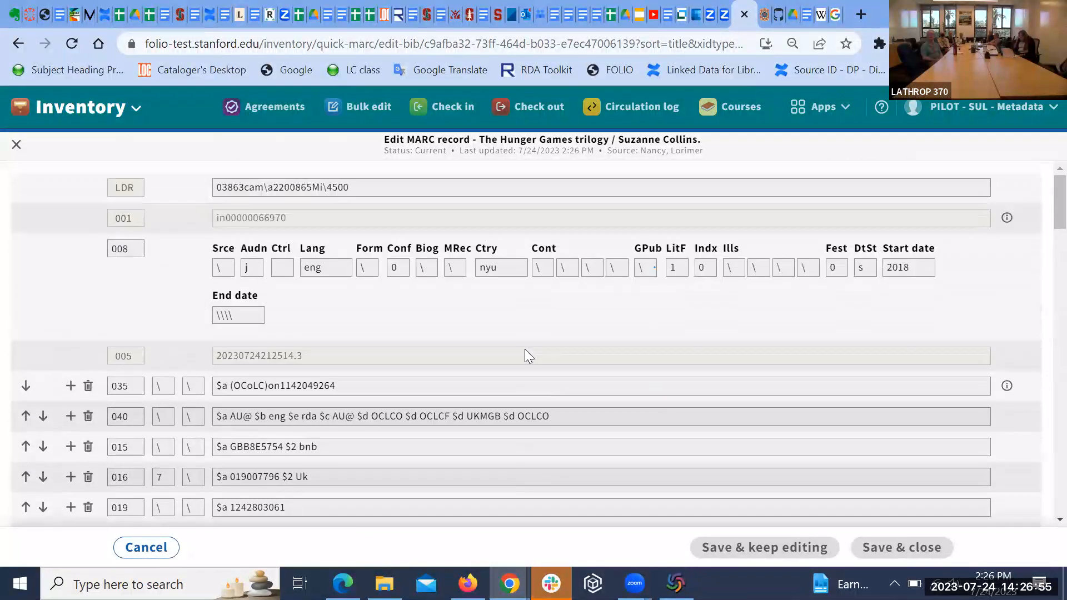
{"action": "scroll", "coordinate": [524, 349], "scroll_direction": "down", "scroll_amount": 3}
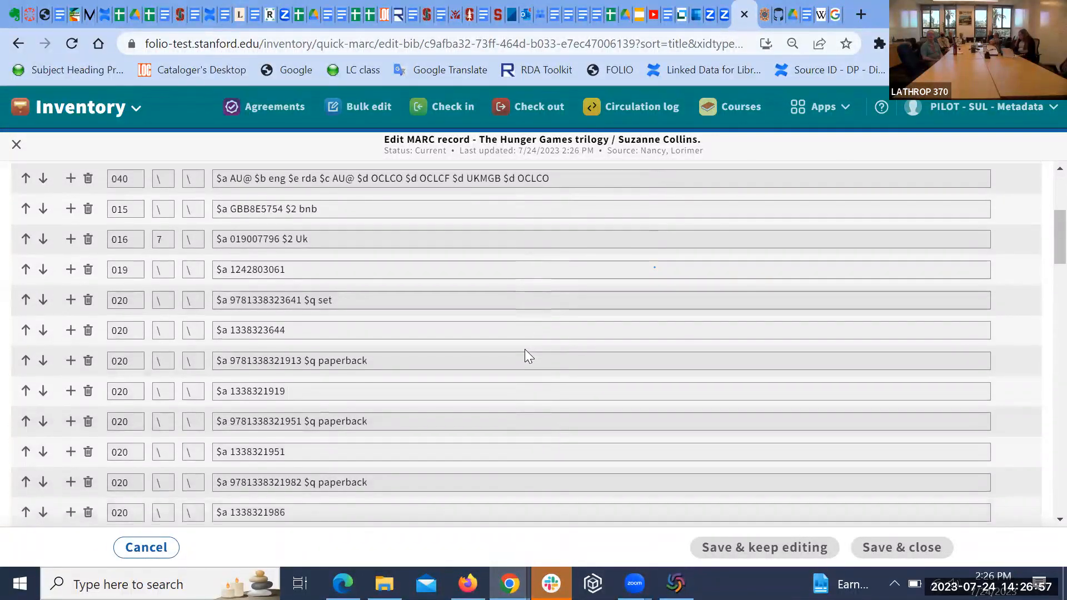
{"action": "scroll", "coordinate": [525, 349], "scroll_direction": "down", "scroll_amount": 1}
{"action": "scroll", "coordinate": [526, 349], "scroll_direction": "down", "scroll_amount": 3}
{"action": "scroll", "coordinate": [526, 349], "scroll_direction": "up", "scroll_amount": 5}
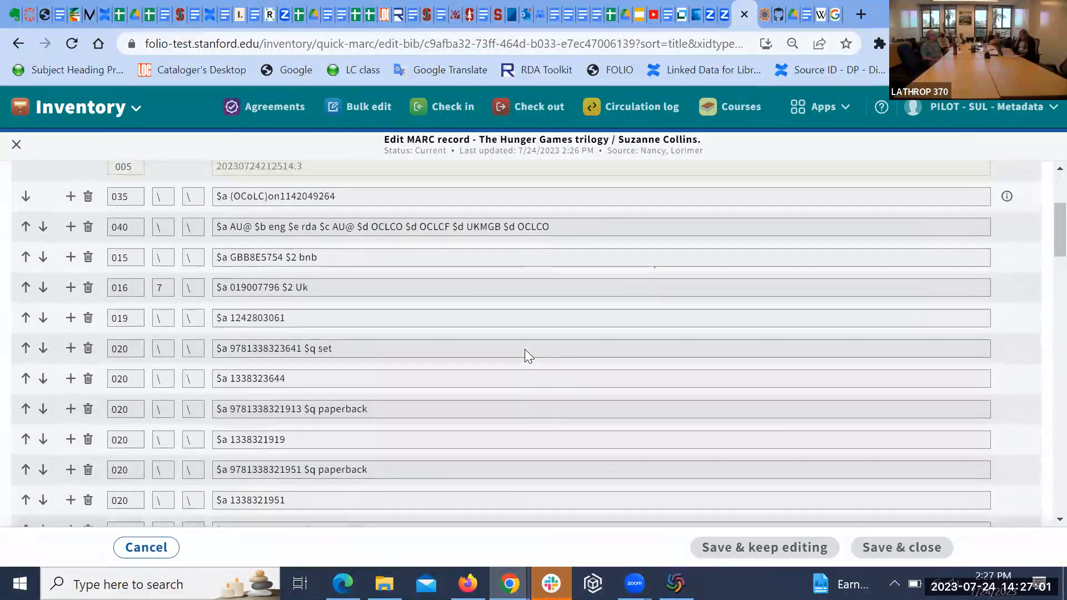
{"action": "scroll", "coordinate": [525, 349], "scroll_direction": "up", "scroll_amount": 3}
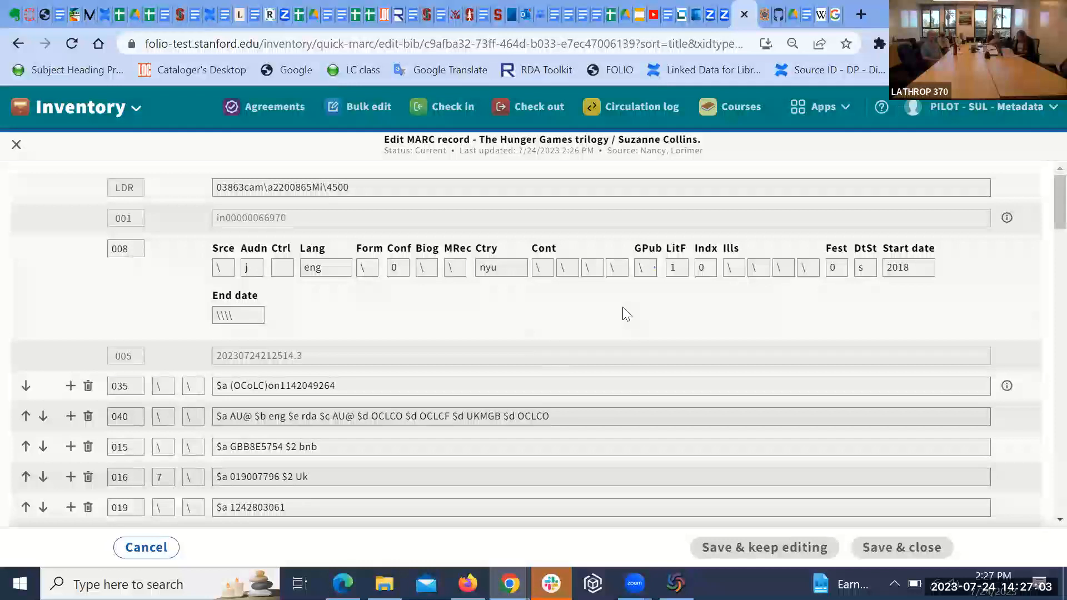
{"action": "scroll", "coordinate": [623, 308], "scroll_direction": "down", "scroll_amount": 1}
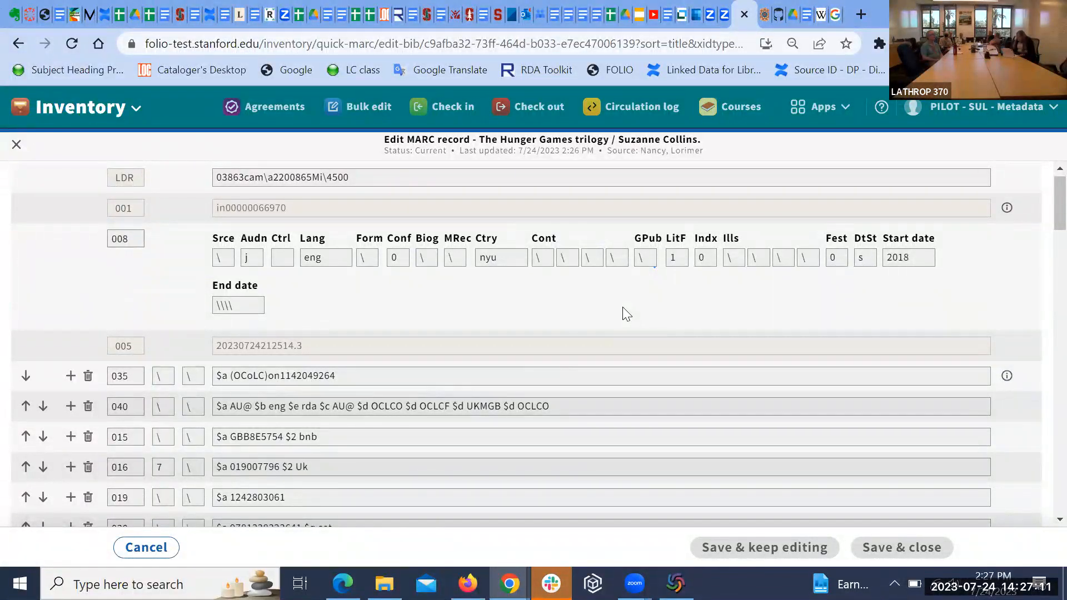
{"action": "scroll", "coordinate": [622, 307], "scroll_direction": "down", "scroll_amount": 2}
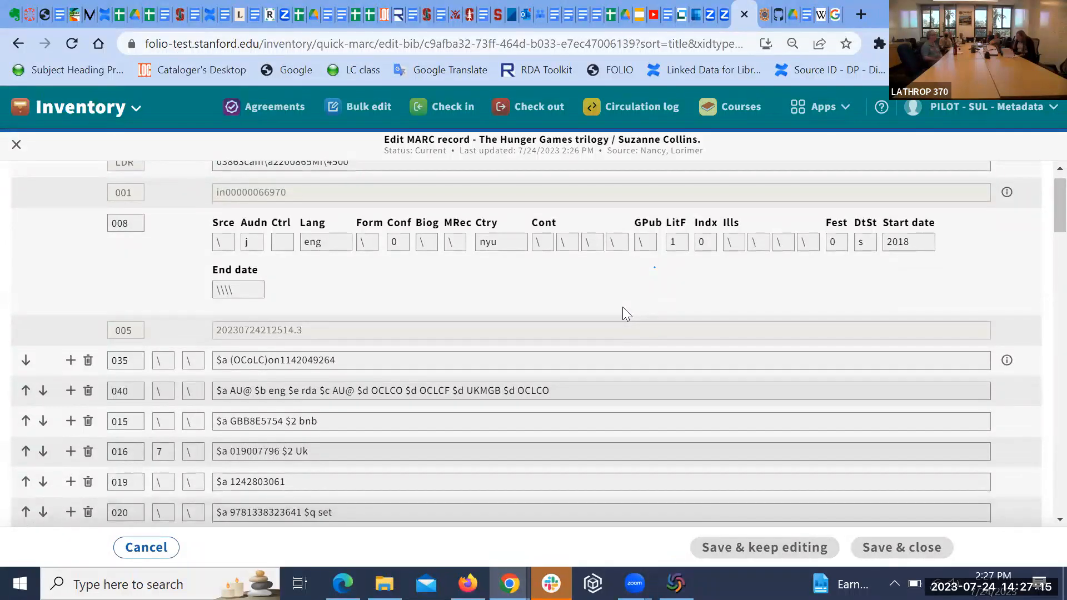
{"action": "scroll", "coordinate": [623, 308], "scroll_direction": "down", "scroll_amount": 1}
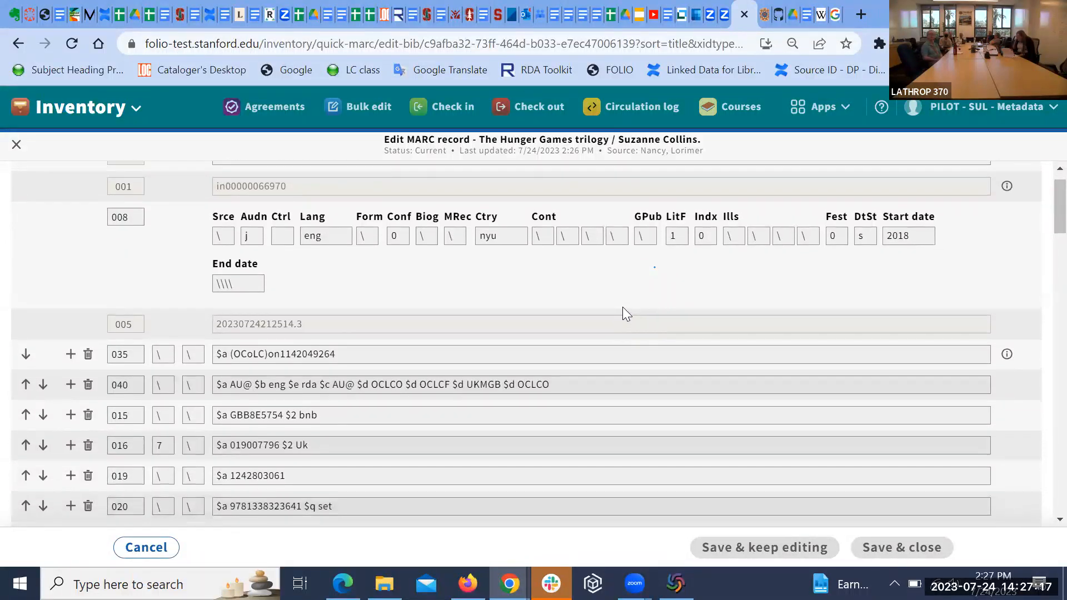
{"action": "scroll", "coordinate": [623, 308], "scroll_direction": "down", "scroll_amount": 3}
{"action": "scroll", "coordinate": [623, 308], "scroll_direction": "down", "scroll_amount": 3}
{"action": "scroll", "coordinate": [623, 309], "scroll_direction": "down", "scroll_amount": 3}
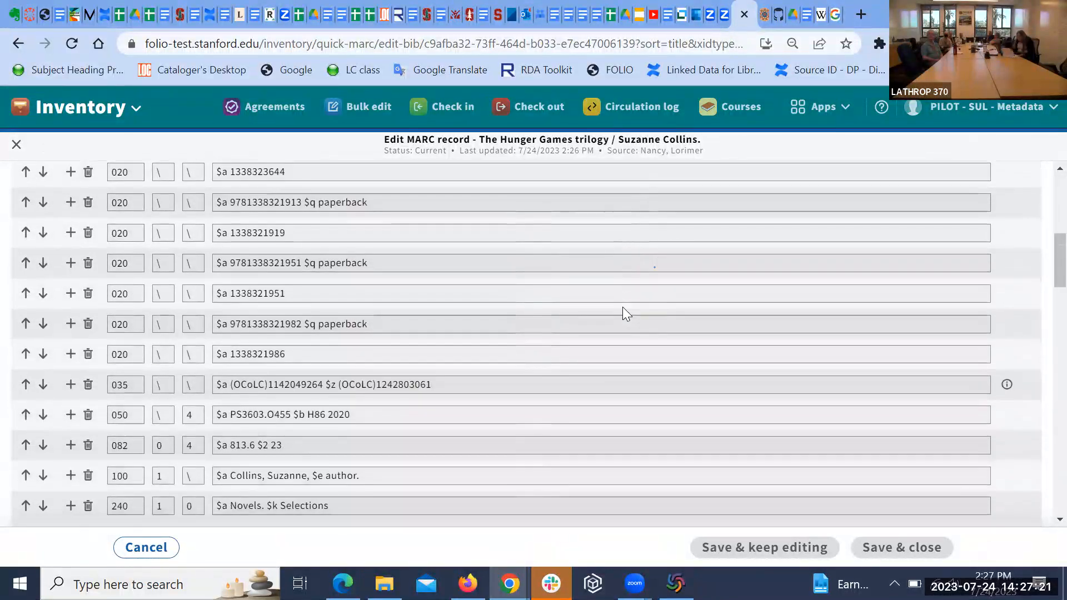
{"action": "scroll", "coordinate": [622, 307], "scroll_direction": "down", "scroll_amount": 3}
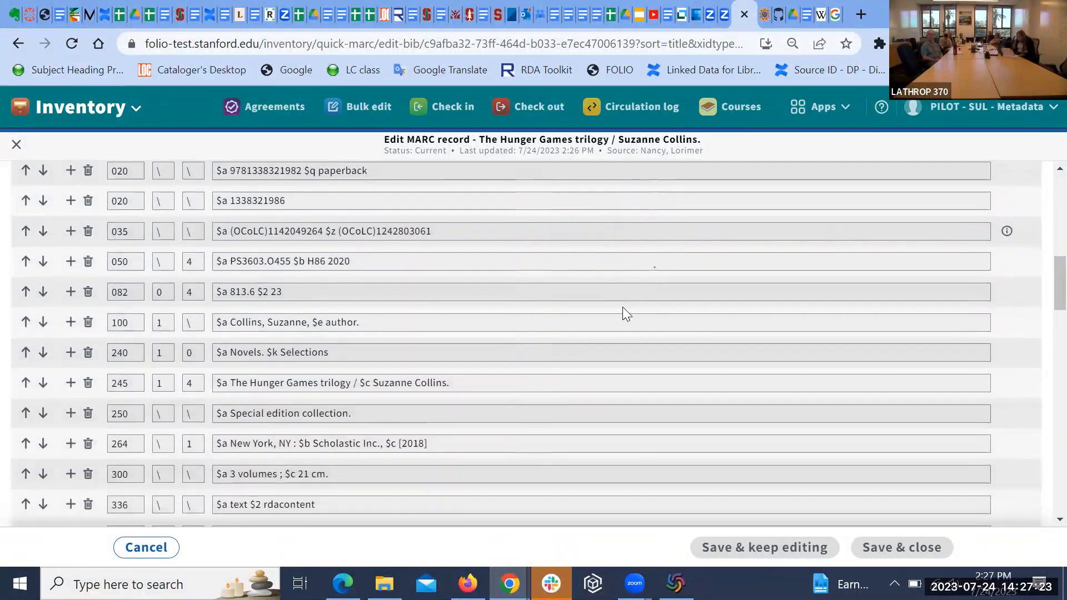
{"action": "scroll", "coordinate": [622, 307], "scroll_direction": "down", "scroll_amount": 2}
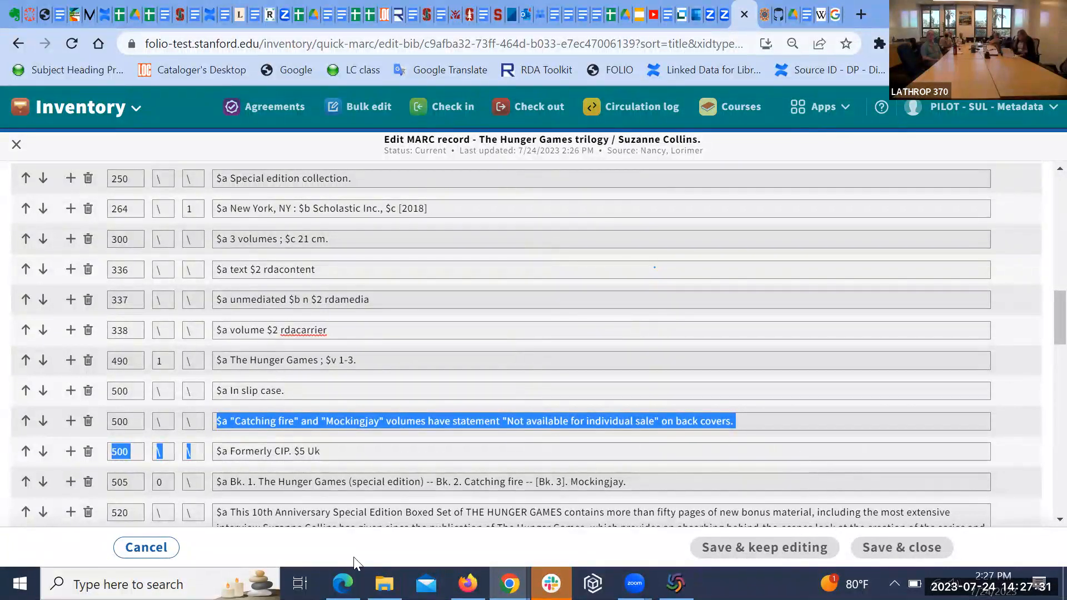
{"action": "scroll", "coordinate": [555, 367], "scroll_direction": "down", "scroll_amount": 1}
{"action": "scroll", "coordinate": [556, 367], "scroll_direction": "up", "scroll_amount": 4}
{"action": "scroll", "coordinate": [554, 366], "scroll_direction": "up", "scroll_amount": 10}
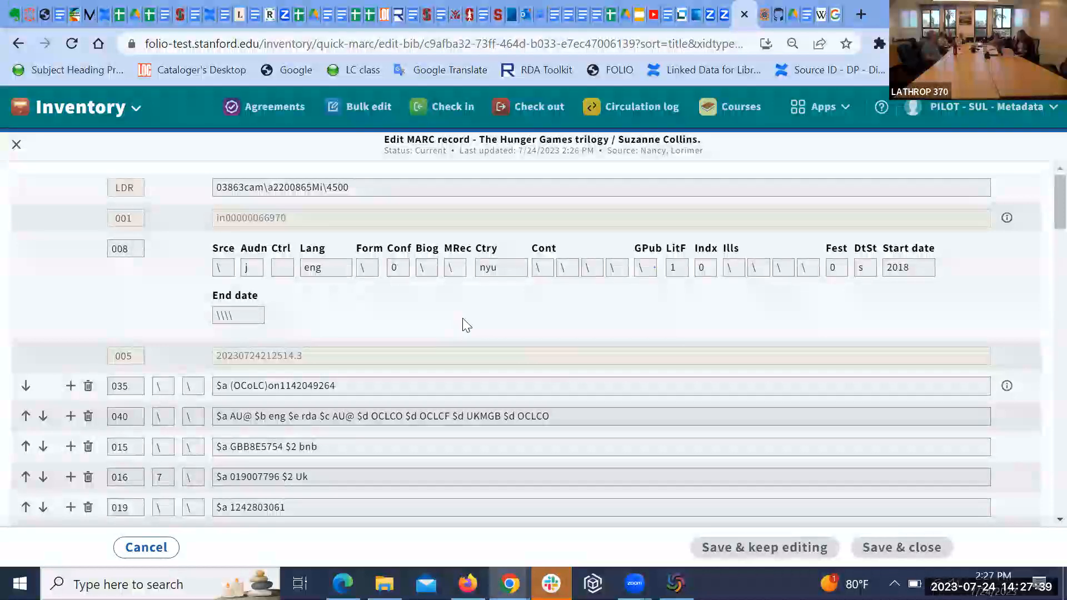
{"action": "scroll", "coordinate": [453, 327], "scroll_direction": "down", "scroll_amount": 1}
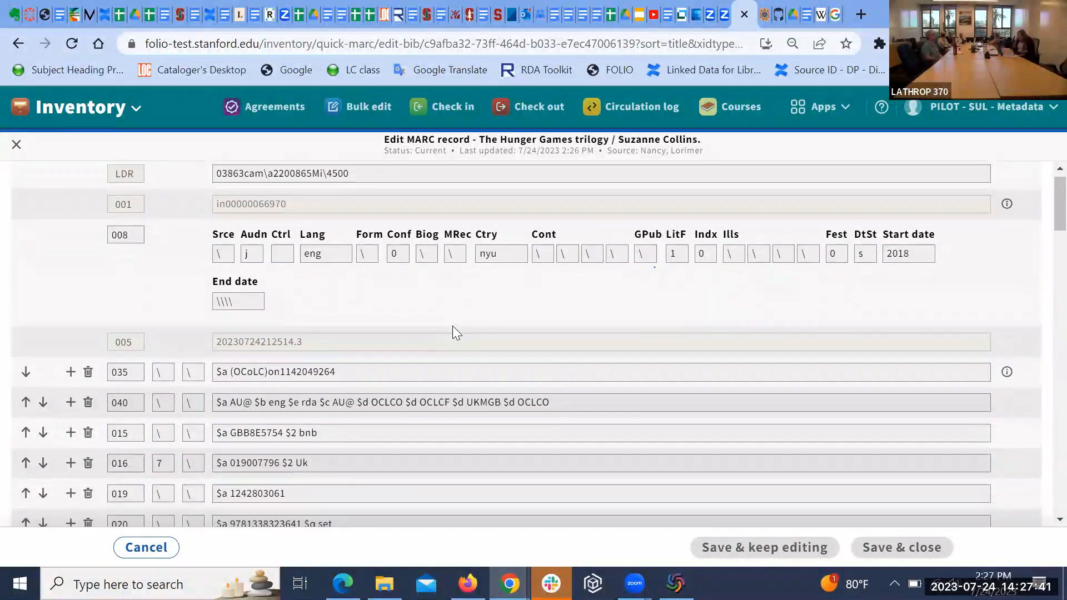
{"action": "scroll", "coordinate": [452, 327], "scroll_direction": "up", "scroll_amount": 1}
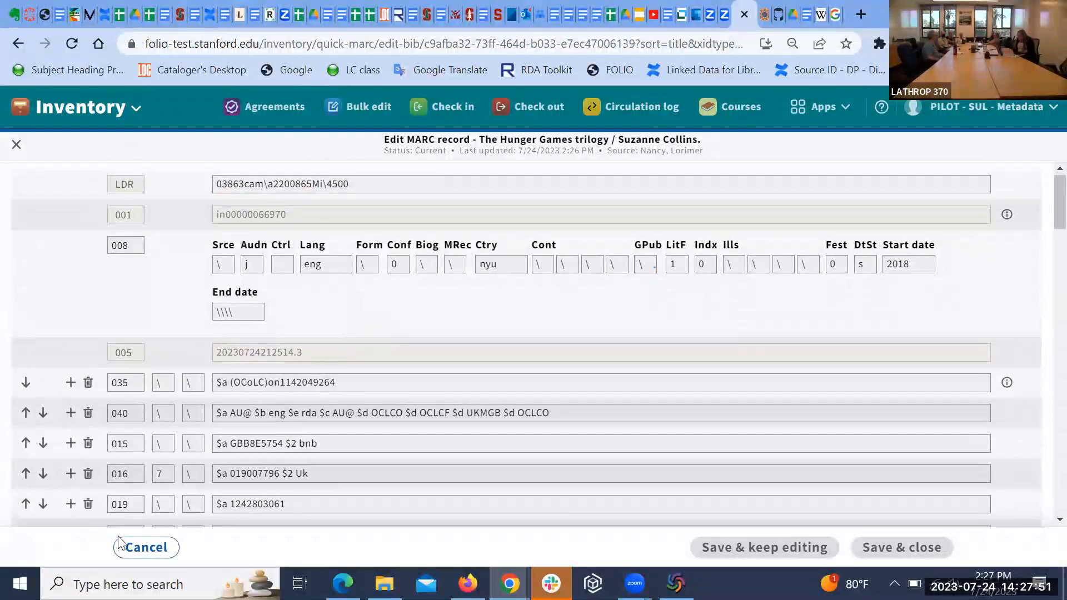
{"action": "left_click", "coordinate": [126, 546]}
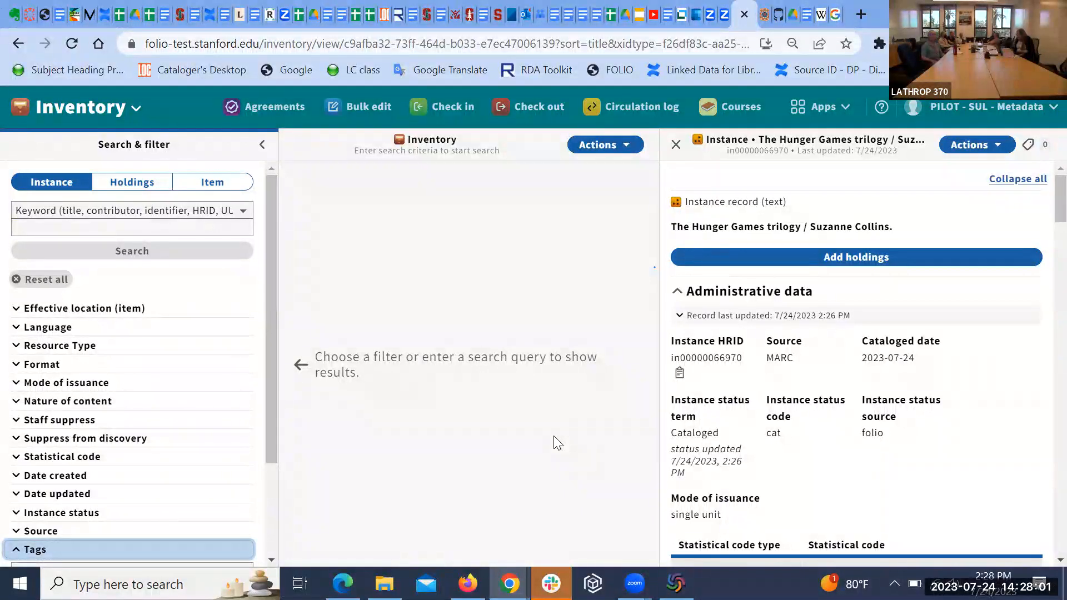
Step: Add a new holdings record to The Hunger Games trilogy / Suzanne Collins instance
{"action": "left_click", "coordinate": [849, 259]}
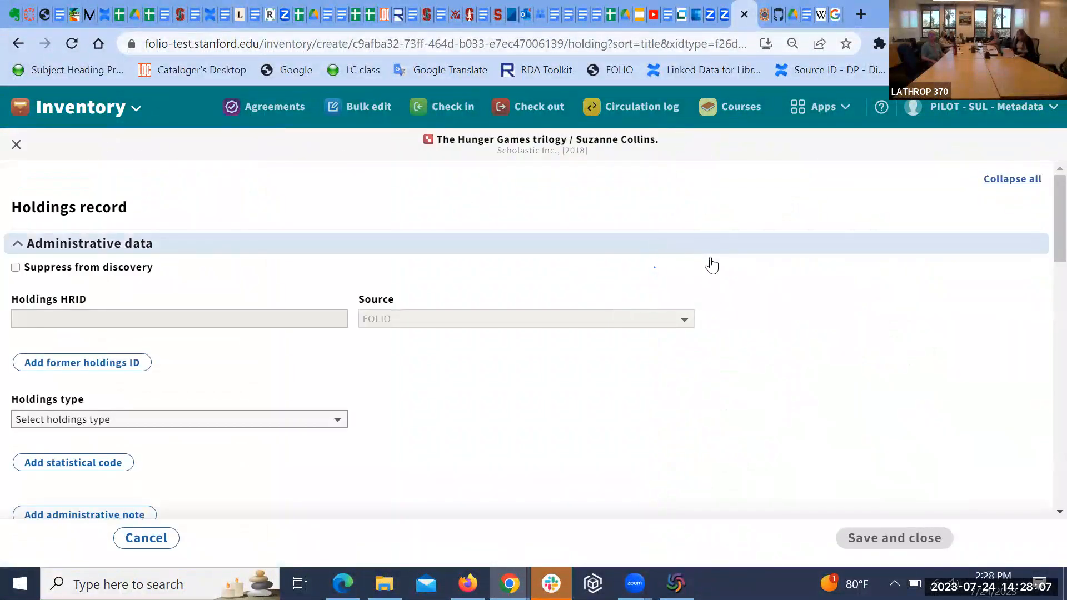
Step: Set the new holdings record's type to Multi-part monograph
{"action": "scroll", "coordinate": [776, 278], "scroll_direction": "down", "scroll_amount": 1}
{"action": "scroll", "coordinate": [777, 278], "scroll_direction": "down", "scroll_amount": 3}
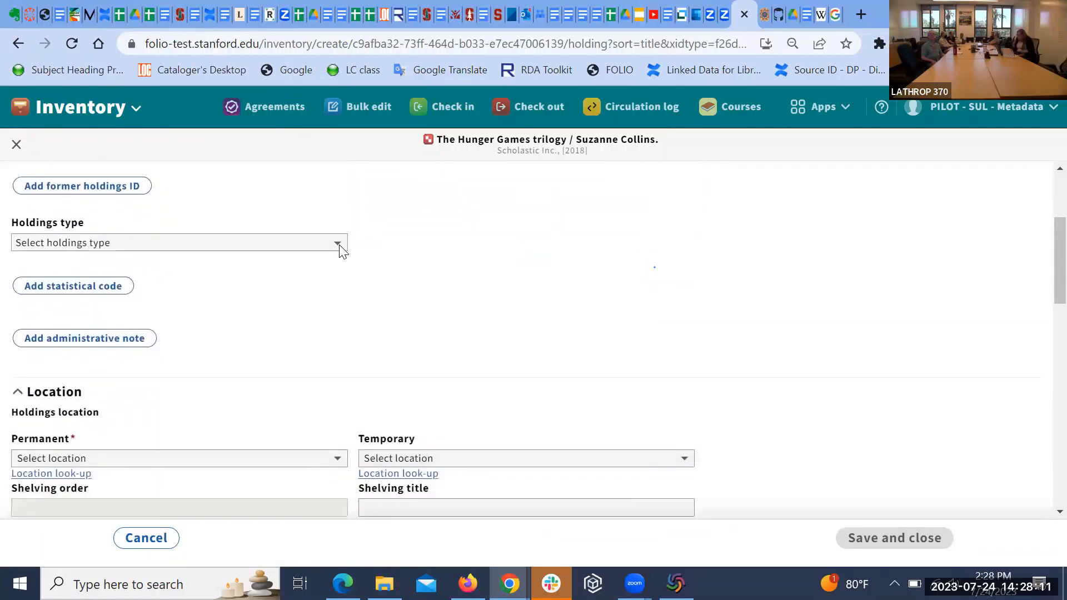
{"action": "left_click", "coordinate": [339, 244]}
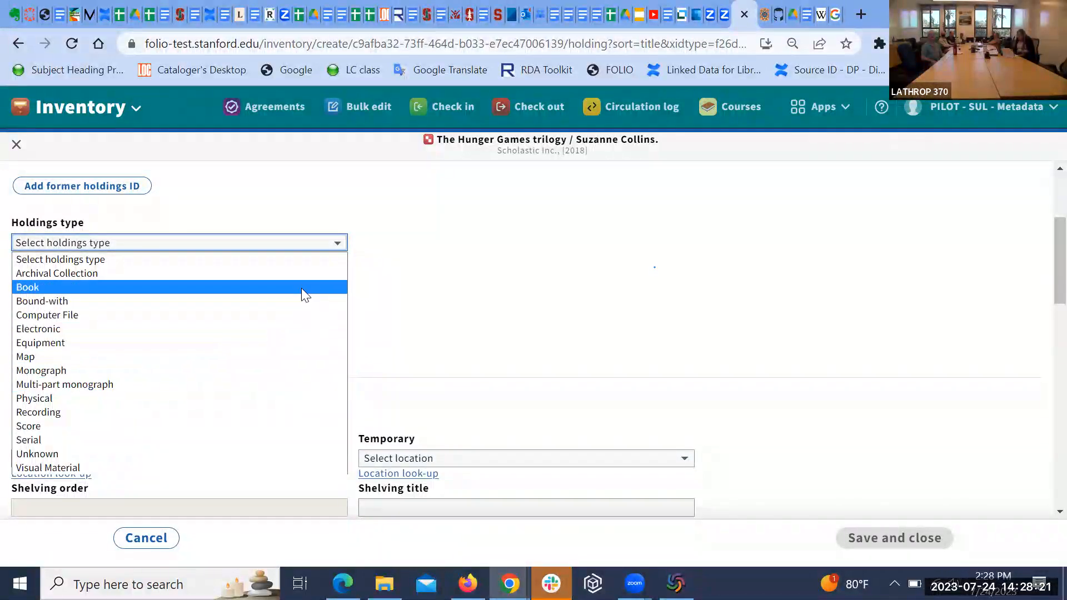
{"action": "left_click", "coordinate": [284, 389]}
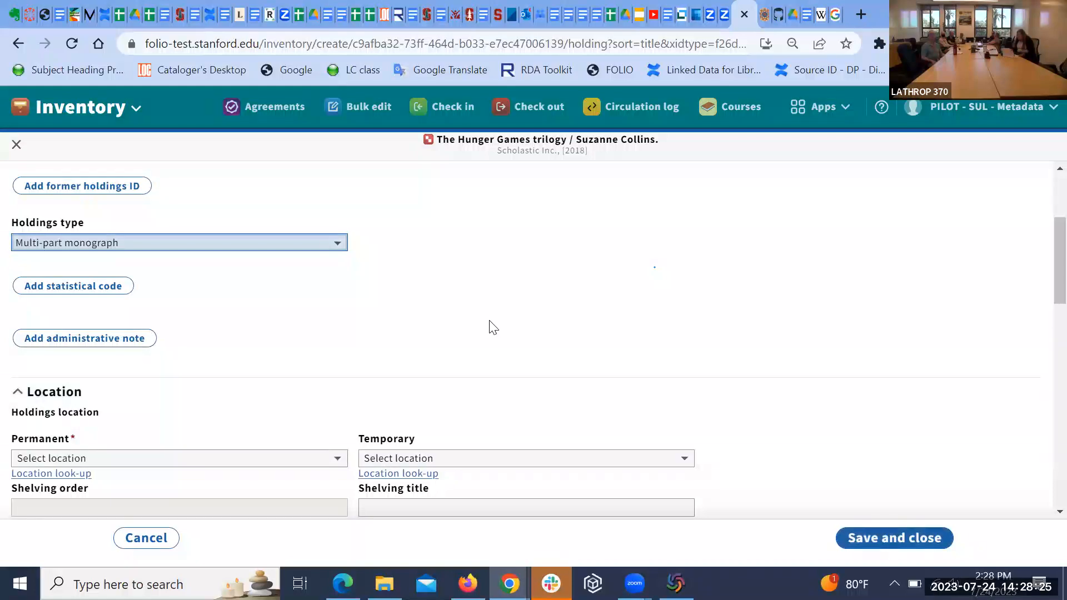
Step: Filter the permanent location choices by 'sal3-st' to show SAL3 stacks locations
{"action": "scroll", "coordinate": [489, 327], "scroll_direction": "down", "scroll_amount": 1}
{"action": "scroll", "coordinate": [489, 321], "scroll_direction": "down", "scroll_amount": 2}
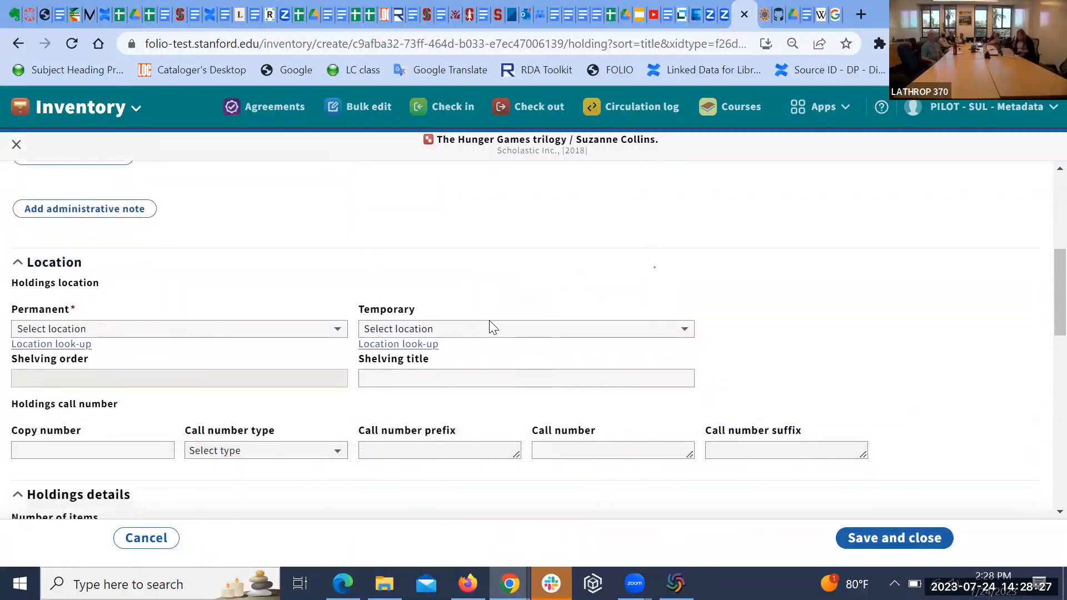
{"action": "left_click", "coordinate": [333, 271]}
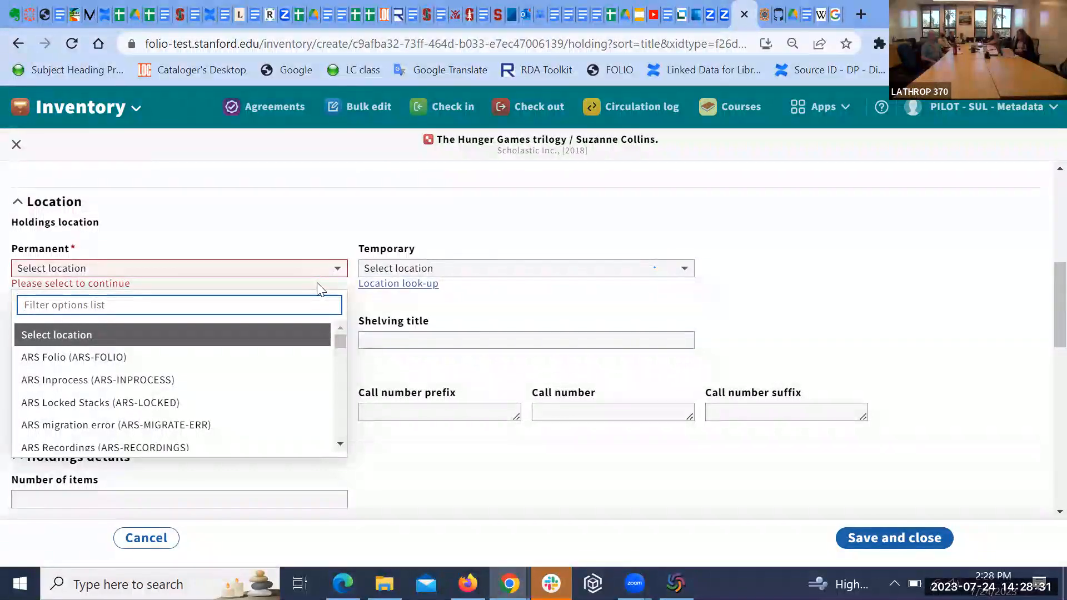
{"action": "type", "text": "sal3"}
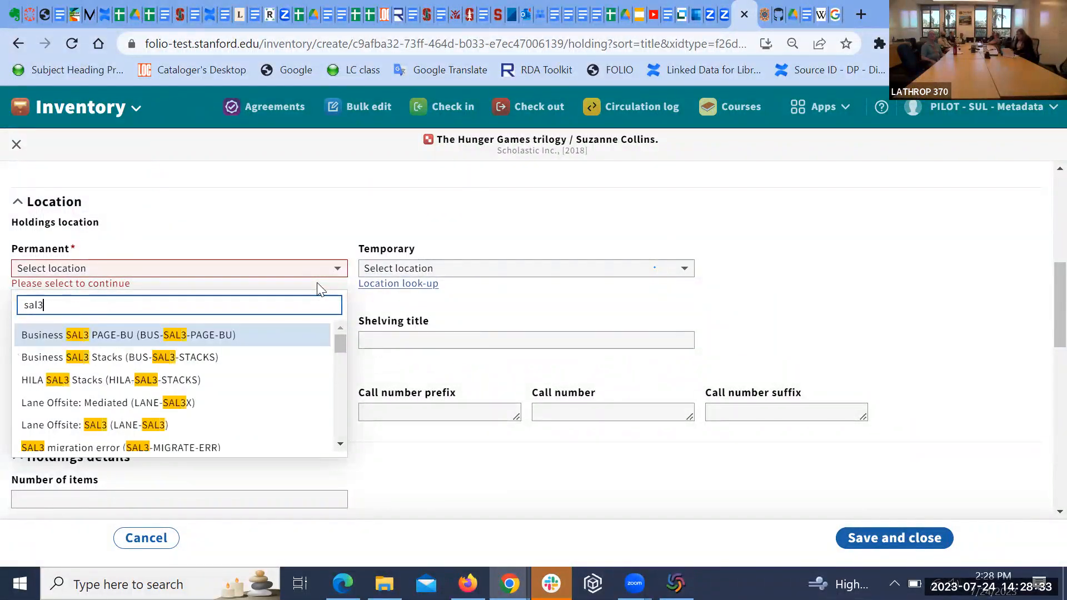
{"action": "type", "text": "-st"}
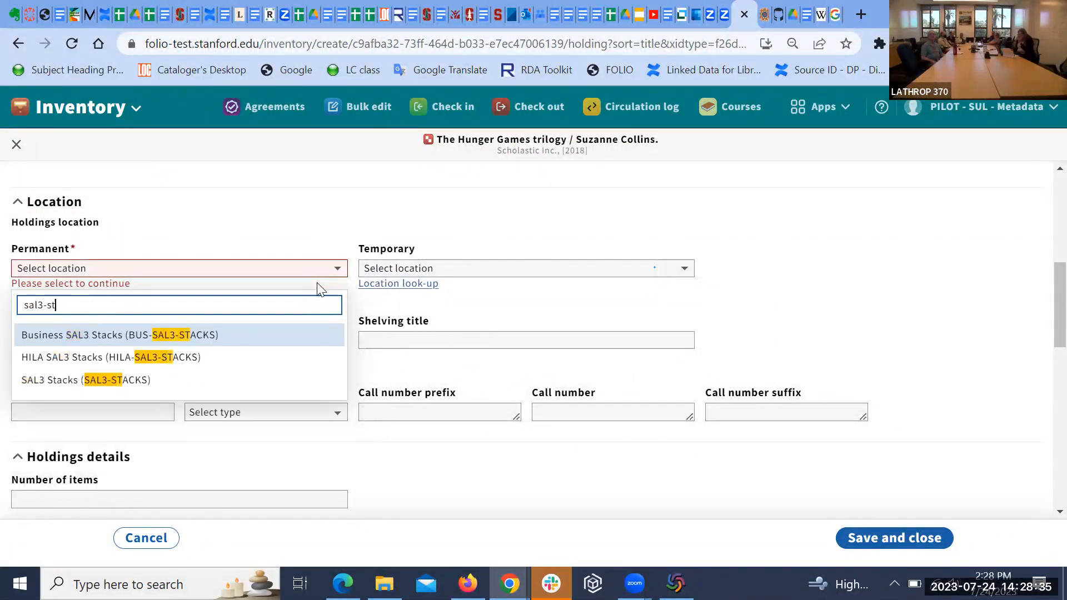
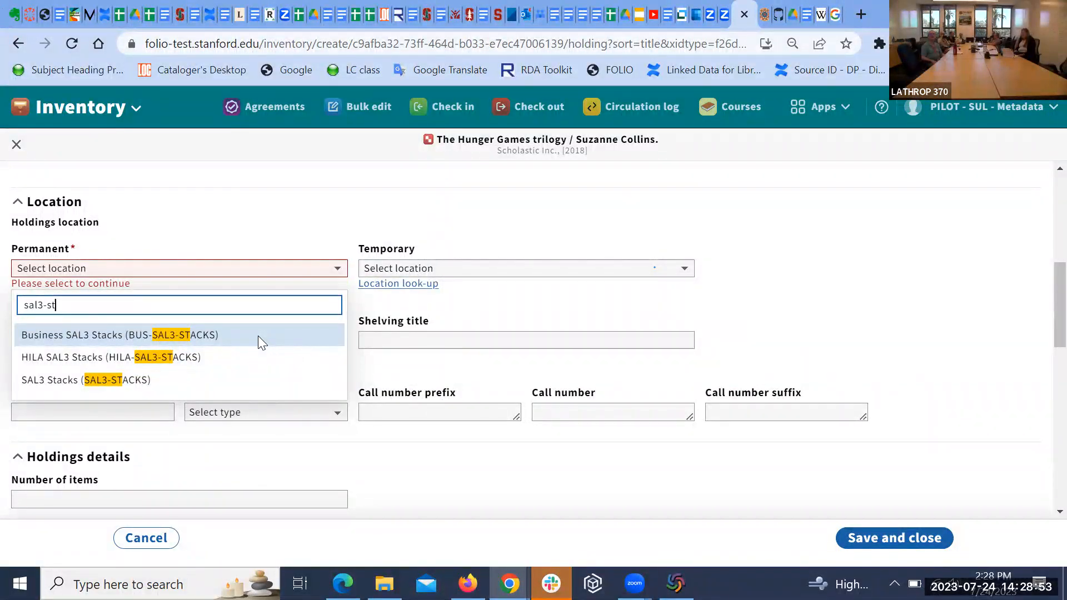
Step: Pick SAL3 Stacks (SAL3-STACKS) from the filtered list as the permanent location
{"action": "left_click", "coordinate": [192, 380]}
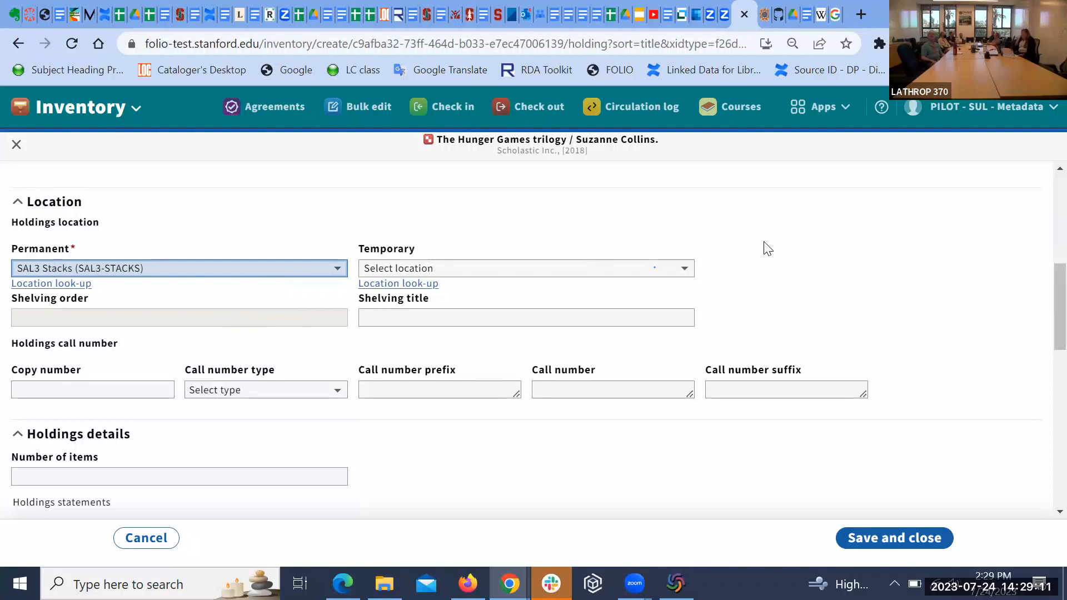
{"action": "scroll", "coordinate": [766, 250], "scroll_direction": "down", "scroll_amount": 1}
{"action": "scroll", "coordinate": [765, 250], "scroll_direction": "down", "scroll_amount": 1}
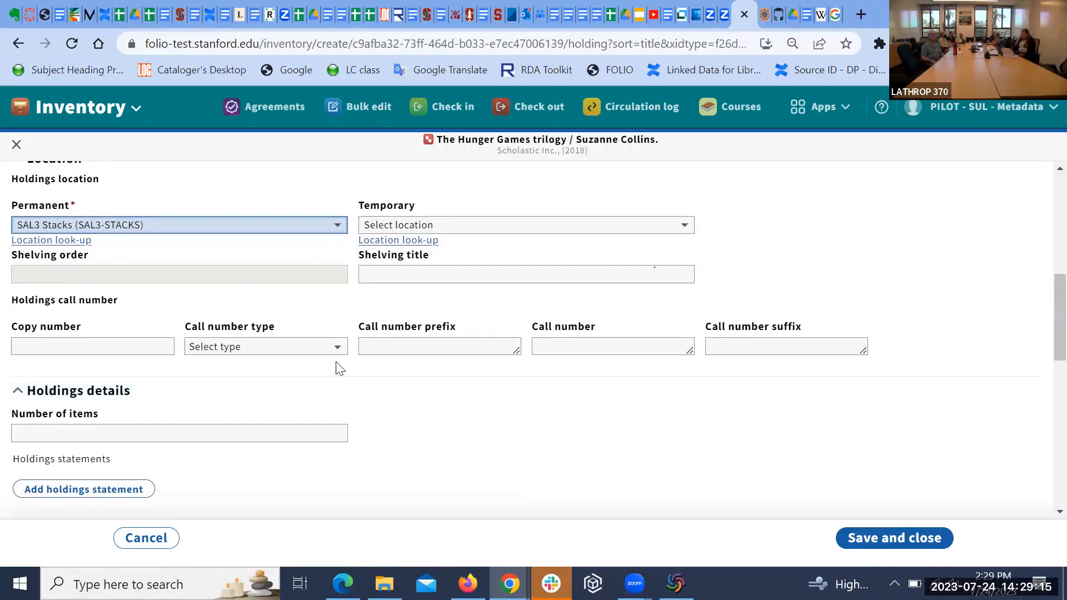
Step: Choose Library of Congress classification and paste call number PS3603.O455 H86 2020, removing the $b code
{"action": "left_click", "coordinate": [338, 347]}
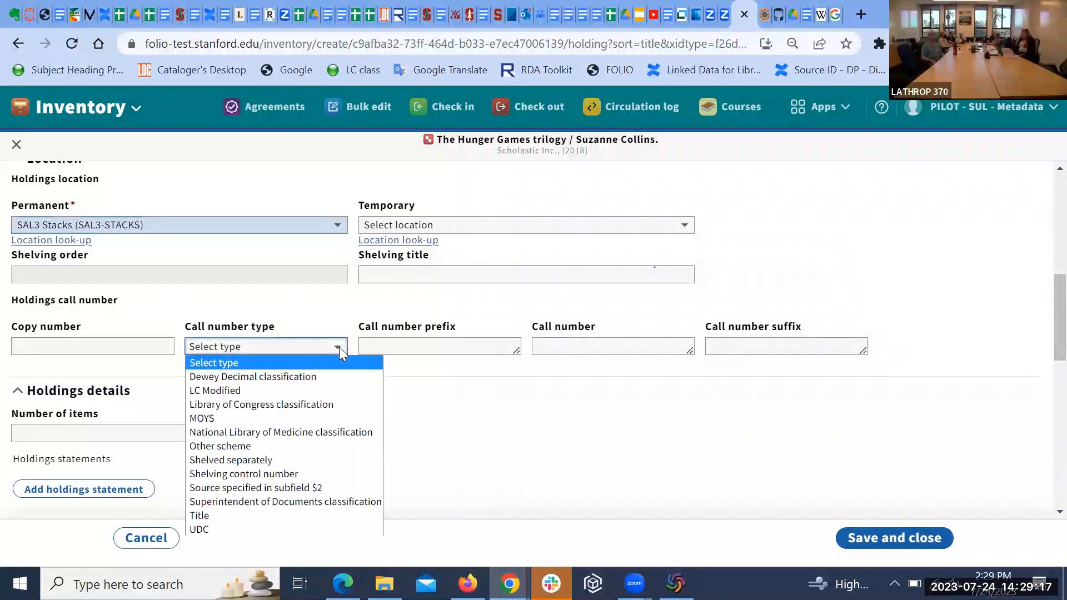
{"action": "left_click", "coordinate": [326, 403]}
{"action": "left_click", "coordinate": [549, 342]}
{"action": "type", "text": "PS3603.O455 $b H86 2020"}
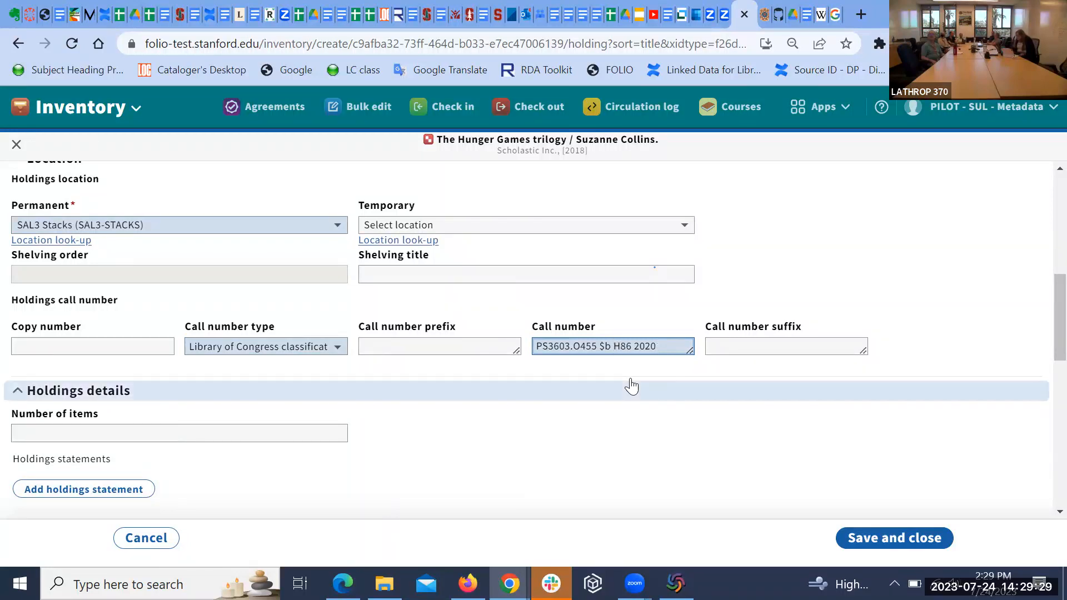
{"action": "key", "text": "BackSpace"}
{"action": "key", "text": "BackSpace"}
{"action": "key", "text": "BackSpace"}
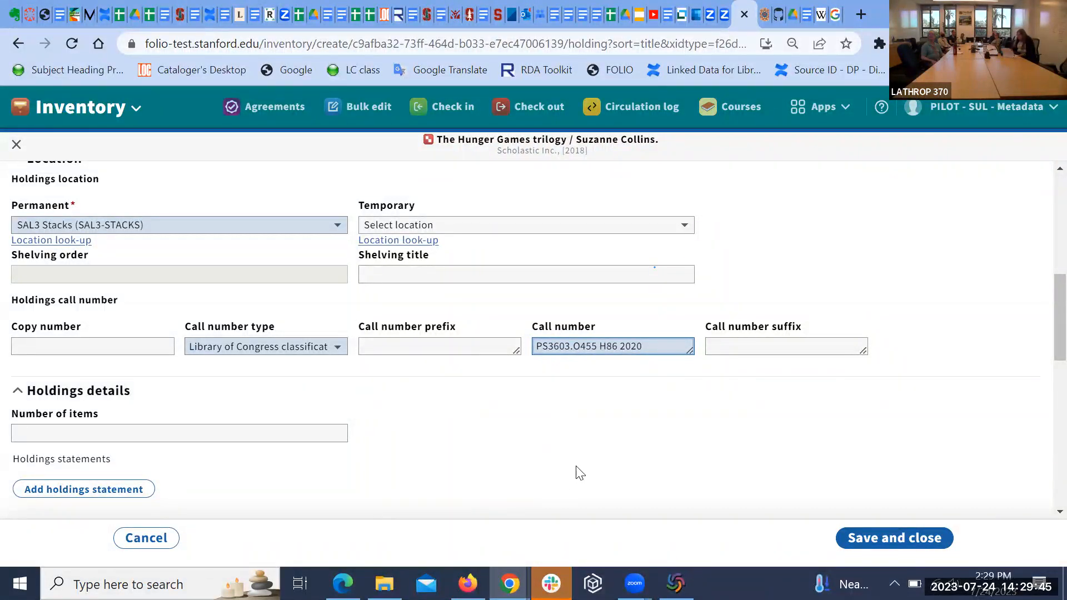
{"action": "scroll", "coordinate": [581, 472], "scroll_direction": "down", "scroll_amount": 2}
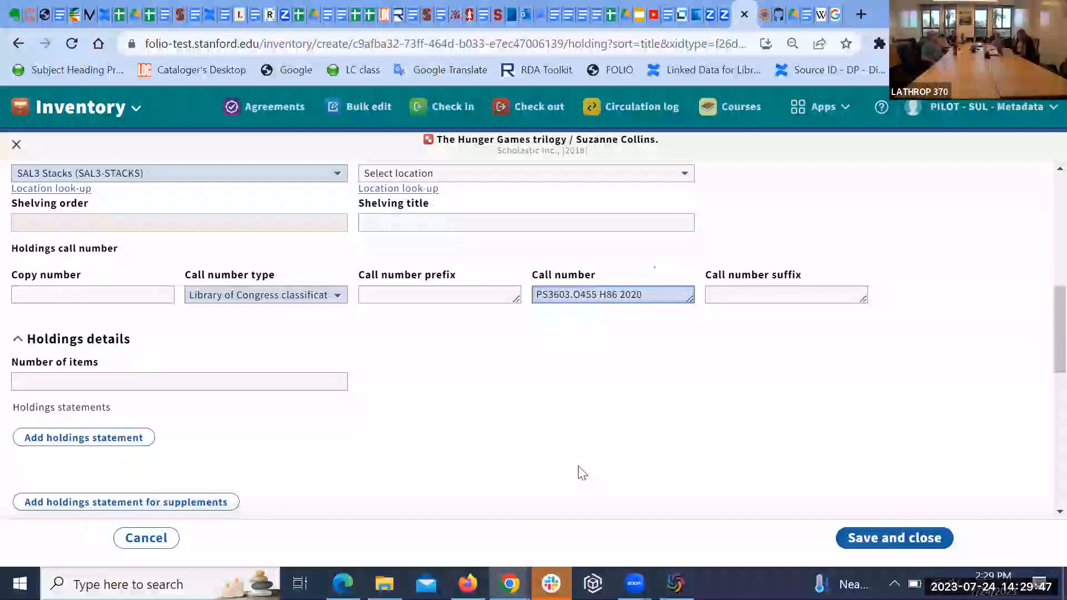
{"action": "scroll", "coordinate": [581, 473], "scroll_direction": "down", "scroll_amount": 1}
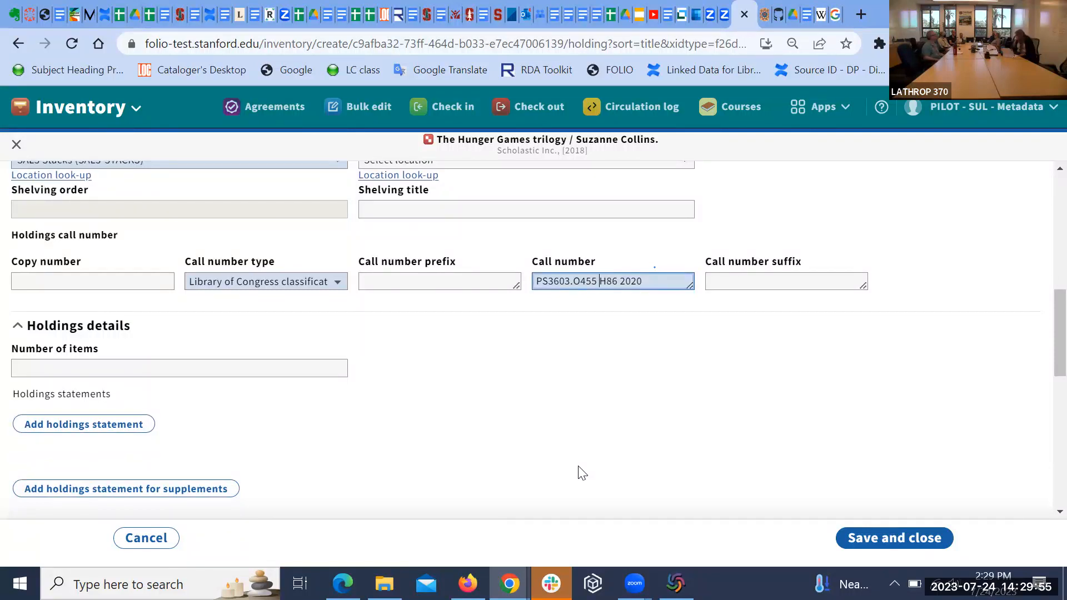
{"action": "scroll", "coordinate": [581, 473], "scroll_direction": "down", "scroll_amount": 1}
{"action": "scroll", "coordinate": [582, 473], "scroll_direction": "down", "scroll_amount": 1}
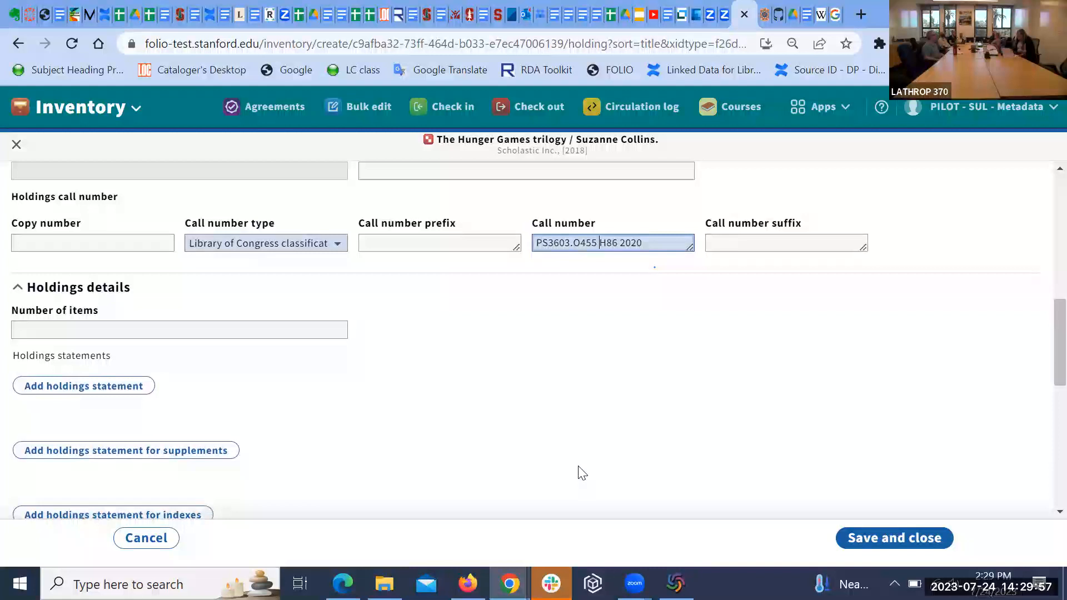
{"action": "scroll", "coordinate": [581, 472], "scroll_direction": "down", "scroll_amount": 1}
{"action": "scroll", "coordinate": [581, 473], "scroll_direction": "up", "scroll_amount": 1}
{"action": "scroll", "coordinate": [581, 473], "scroll_direction": "down", "scroll_amount": 1}
{"action": "scroll", "coordinate": [581, 473], "scroll_direction": "down", "scroll_amount": 1}
{"action": "scroll", "coordinate": [581, 473], "scroll_direction": "up", "scroll_amount": 3}
{"action": "scroll", "coordinate": [582, 473], "scroll_direction": "down", "scroll_amount": 2}
{"action": "scroll", "coordinate": [581, 473], "scroll_direction": "up", "scroll_amount": 1}
{"action": "scroll", "coordinate": [581, 473], "scroll_direction": "down", "scroll_amount": 1}
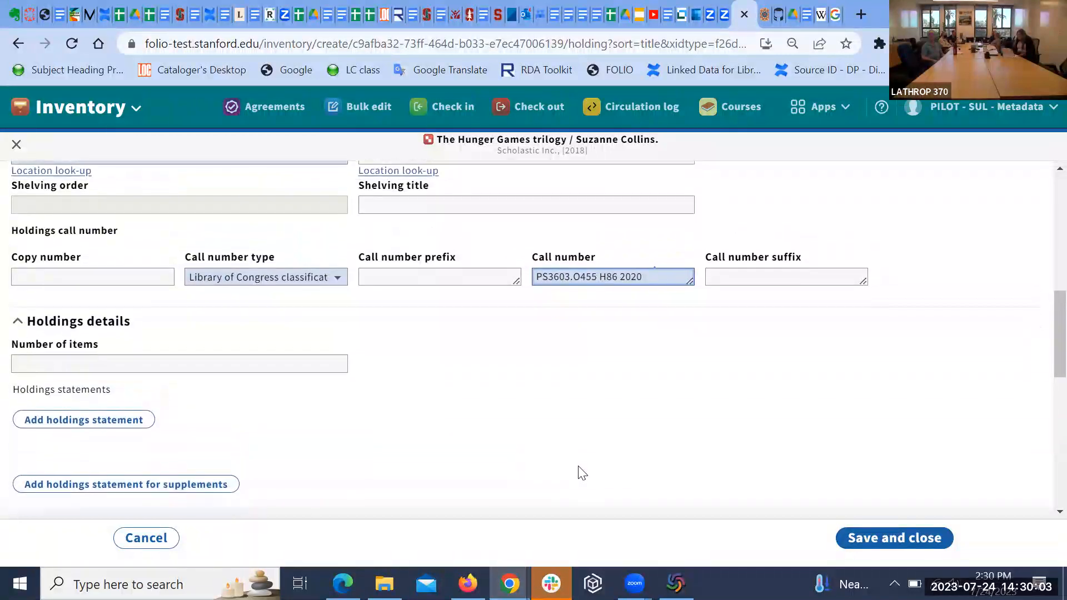
{"action": "scroll", "coordinate": [582, 473], "scroll_direction": "down", "scroll_amount": 1}
{"action": "scroll", "coordinate": [578, 469], "scroll_direction": "up", "scroll_amount": 1}
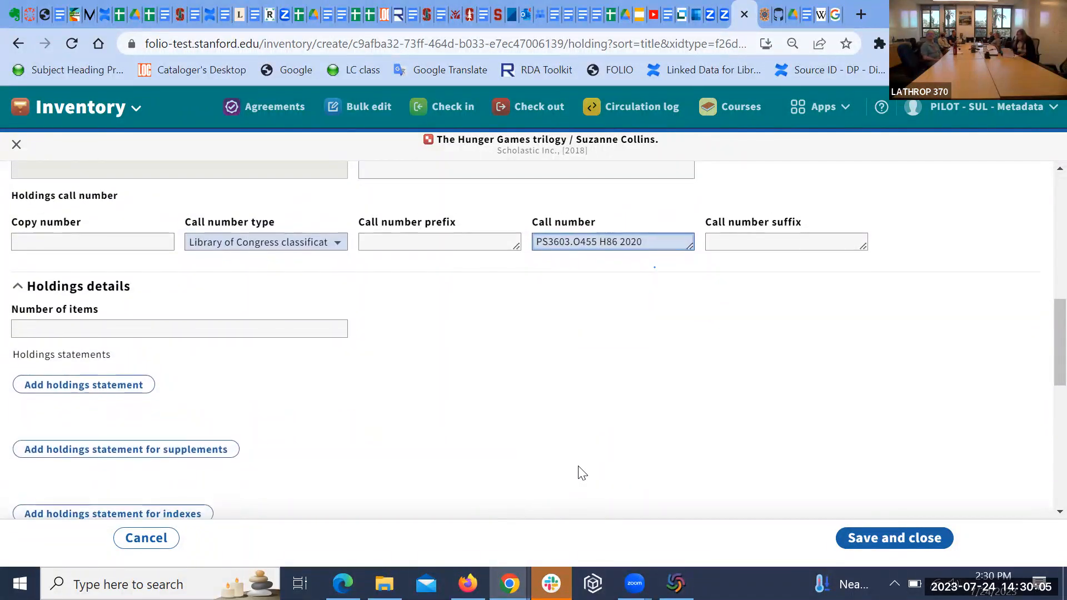
{"action": "scroll", "coordinate": [578, 469], "scroll_direction": "down", "scroll_amount": 1}
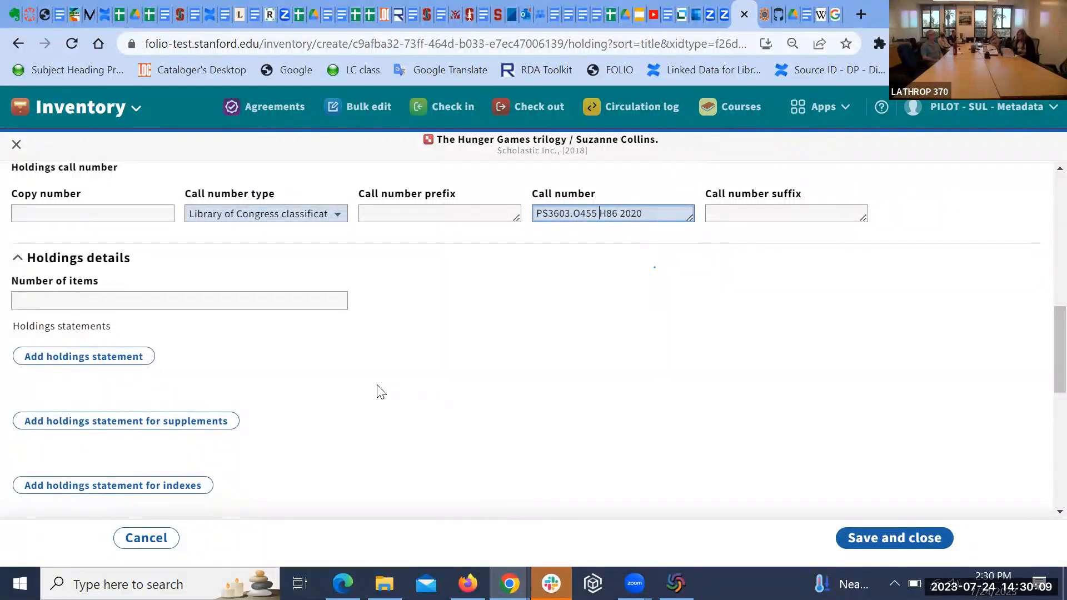
Step: Add a holdings statement row and enter v.1-3 in it
{"action": "left_click", "coordinate": [111, 364]}
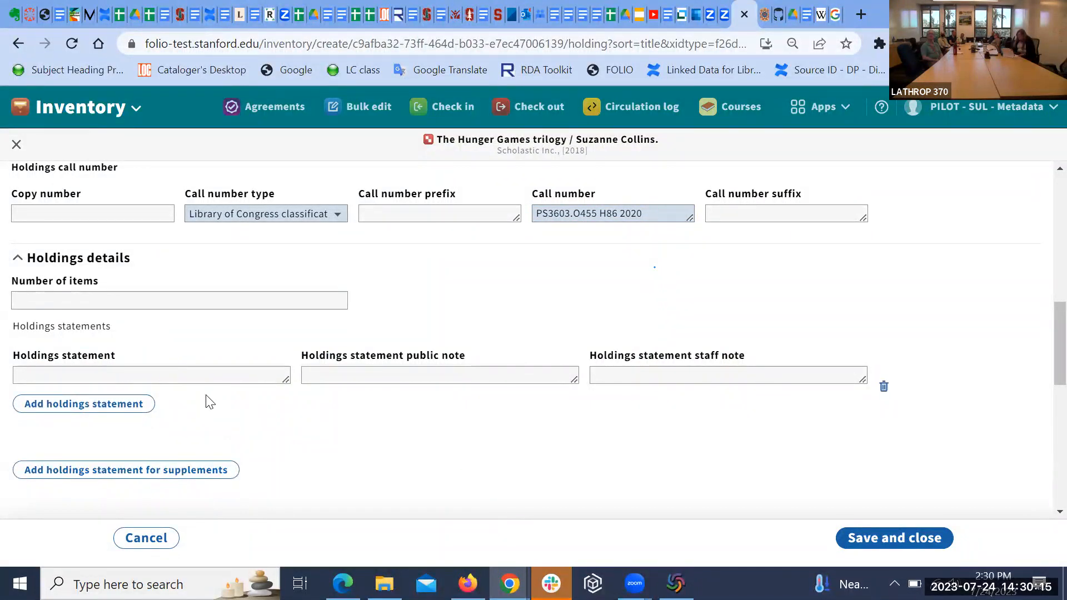
{"action": "left_click", "coordinate": [176, 376]}
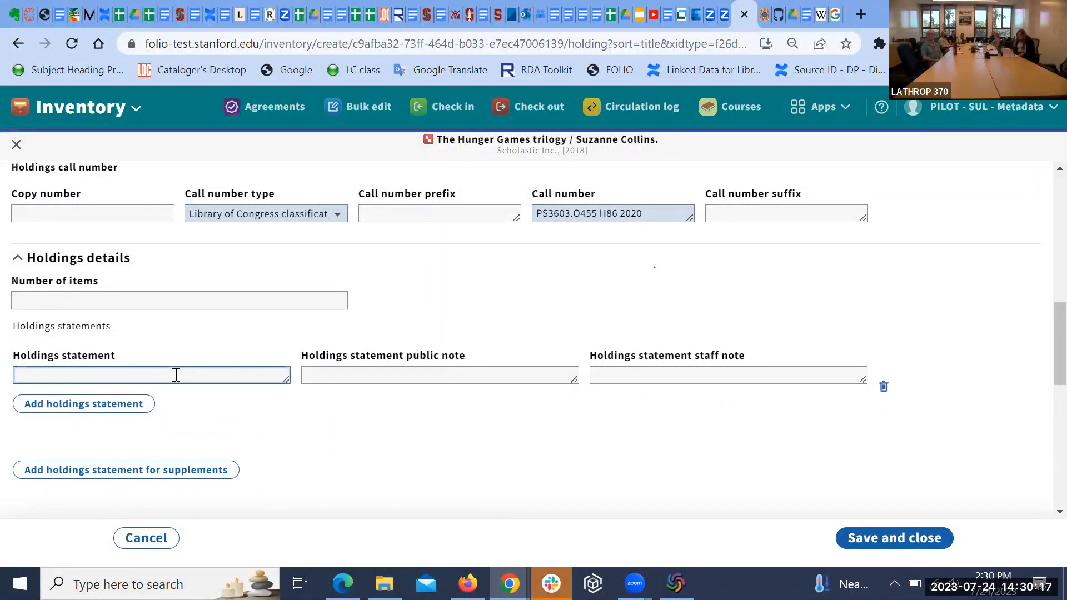
{"action": "type", "text": "v.1-3"}
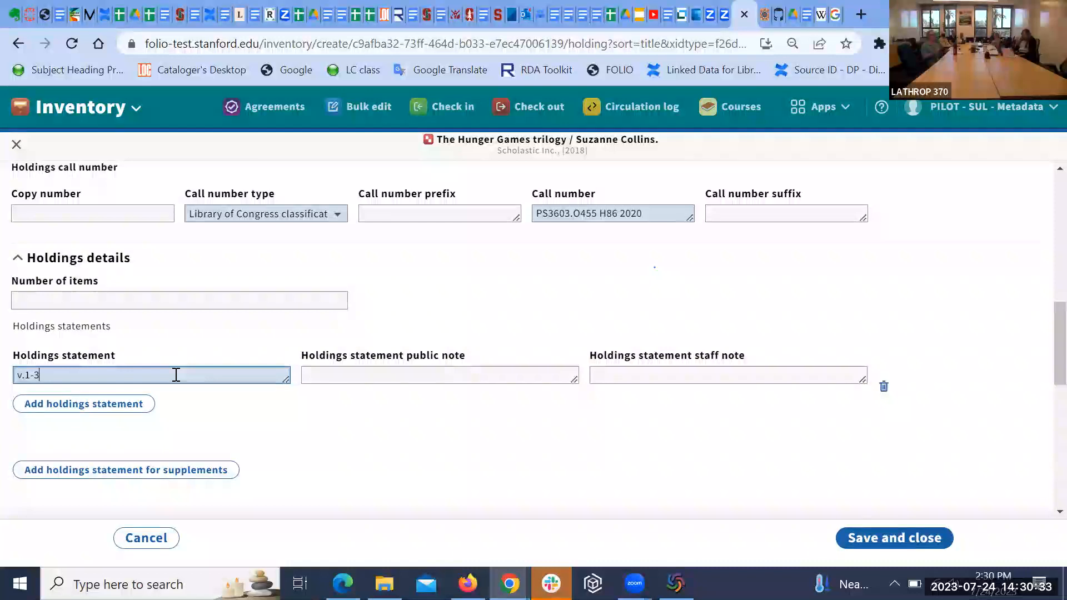
{"action": "scroll", "coordinate": [388, 439], "scroll_direction": "down", "scroll_amount": 1}
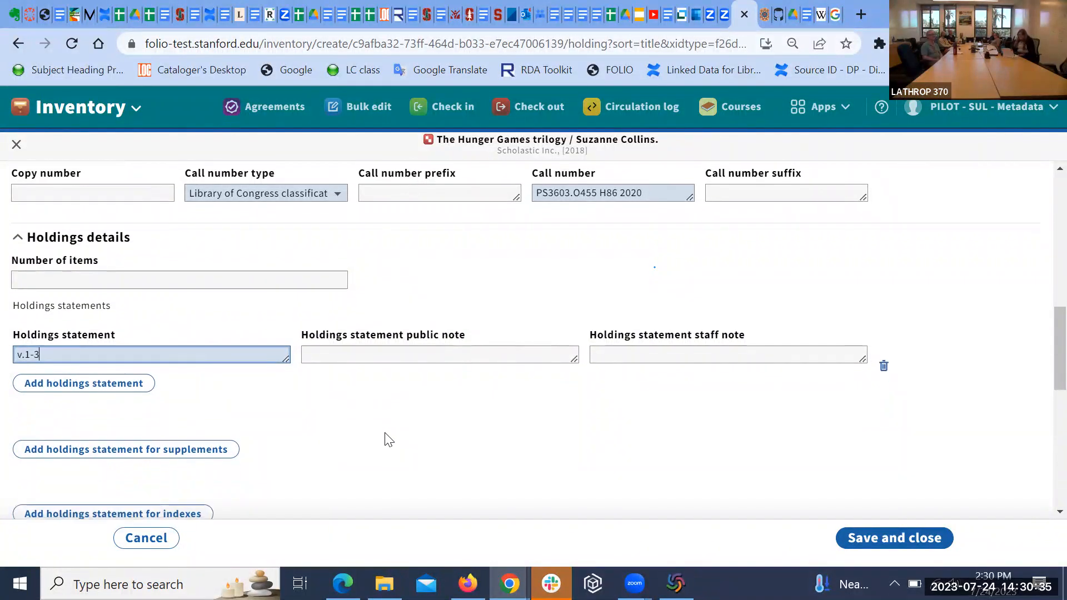
{"action": "scroll", "coordinate": [388, 439], "scroll_direction": "down", "scroll_amount": 1}
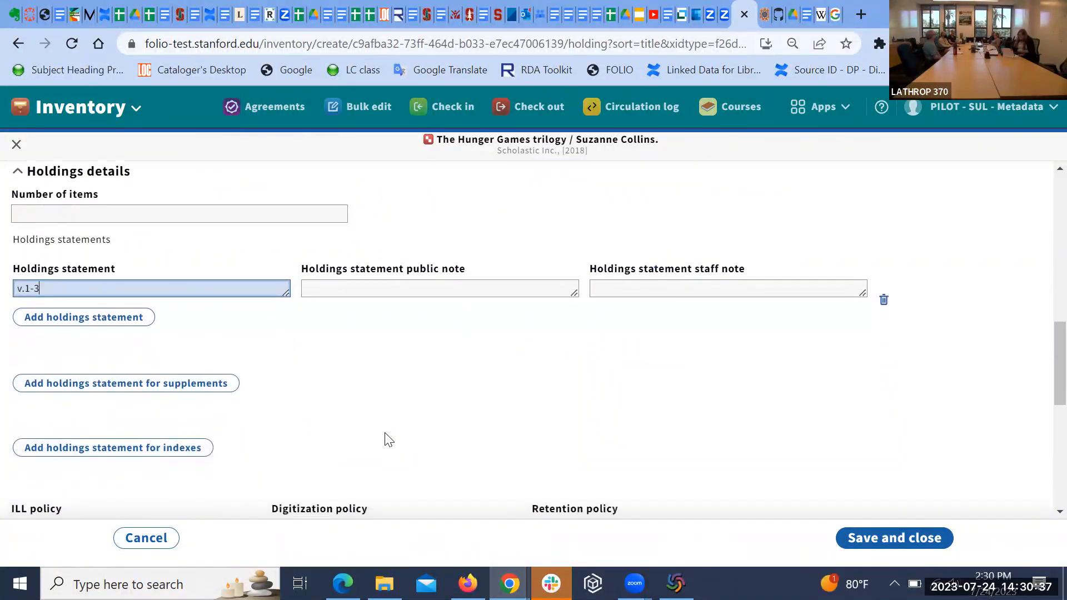
{"action": "scroll", "coordinate": [534, 393], "scroll_direction": "down", "scroll_amount": 1}
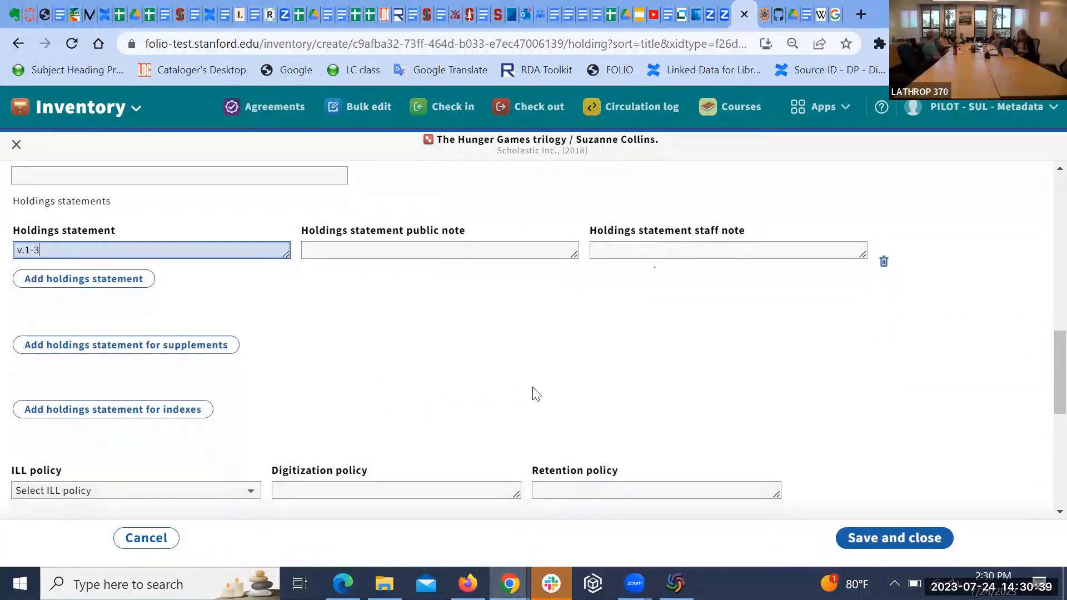
{"action": "left_click", "coordinate": [493, 372]}
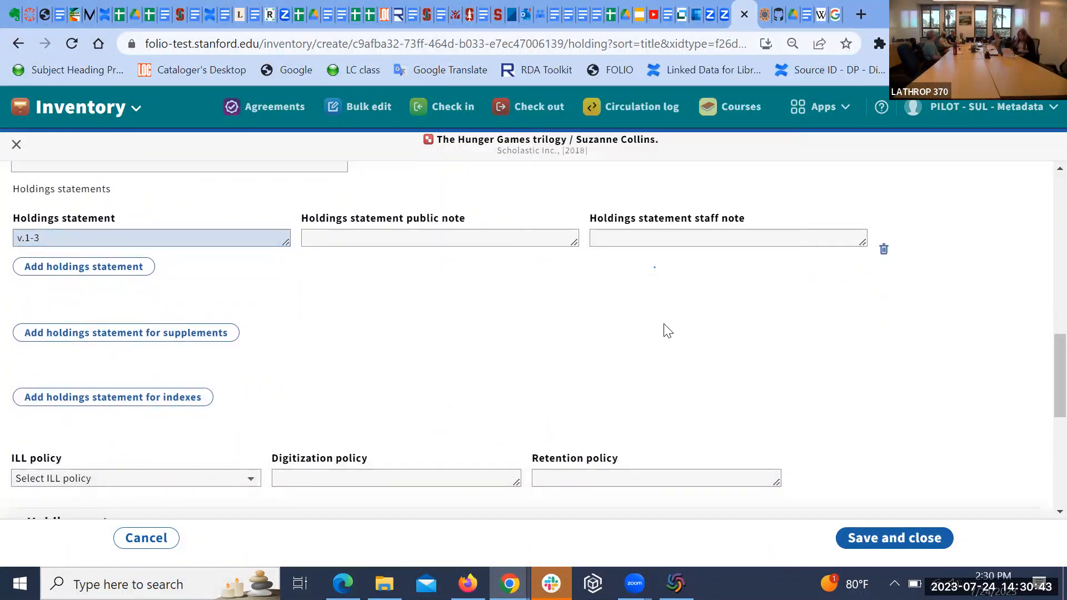
{"action": "scroll", "coordinate": [665, 329], "scroll_direction": "down", "scroll_amount": 1}
{"action": "scroll", "coordinate": [665, 329], "scroll_direction": "up", "scroll_amount": 1}
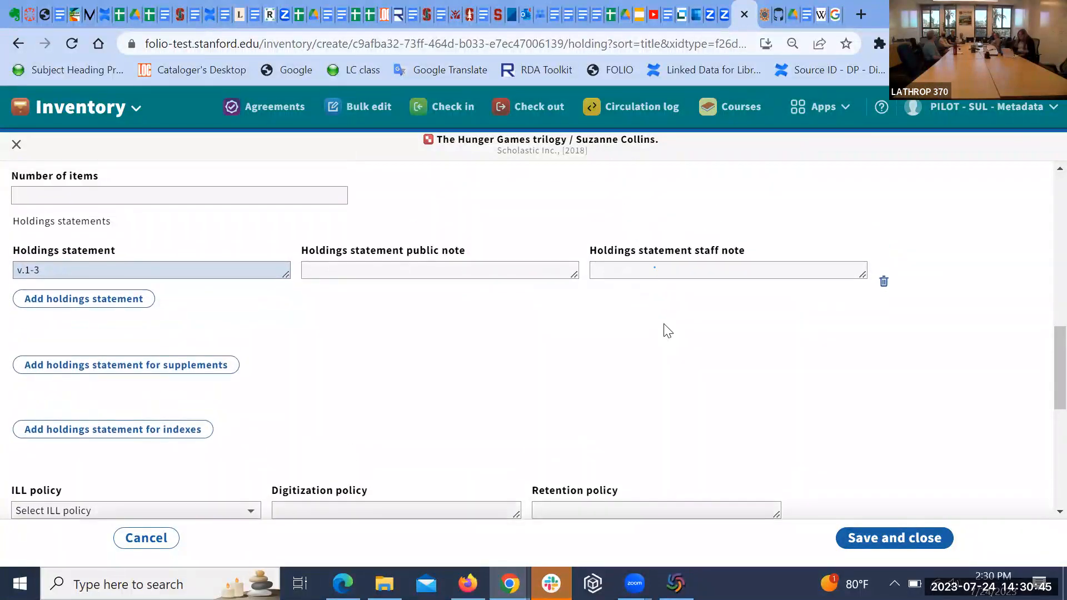
{"action": "scroll", "coordinate": [467, 355], "scroll_direction": "down", "scroll_amount": 1}
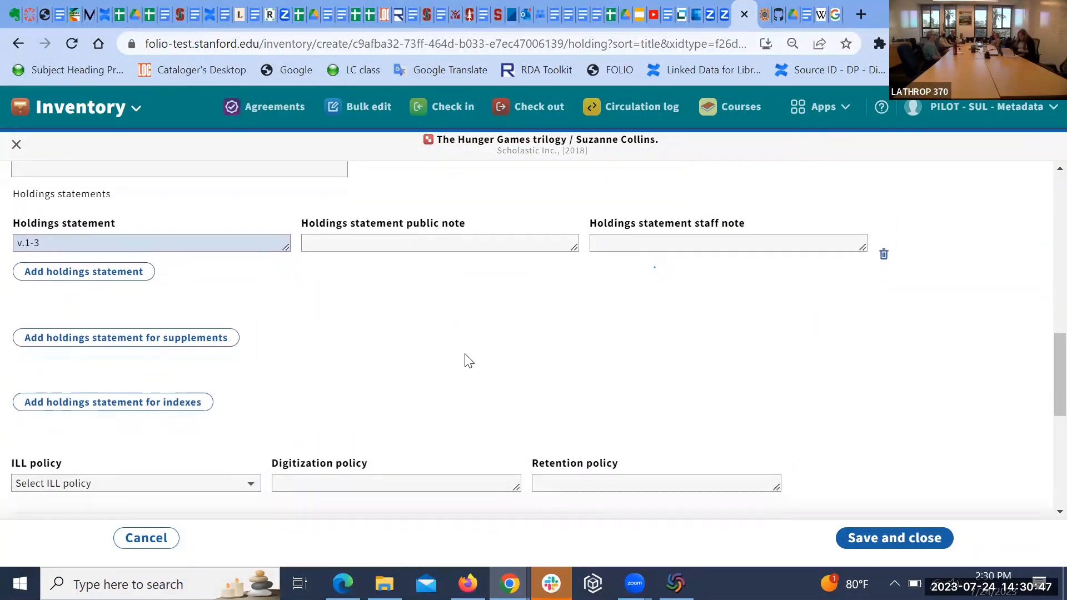
{"action": "scroll", "coordinate": [468, 359], "scroll_direction": "up", "scroll_amount": 2}
{"action": "scroll", "coordinate": [468, 360], "scroll_direction": "down", "scroll_amount": 1}
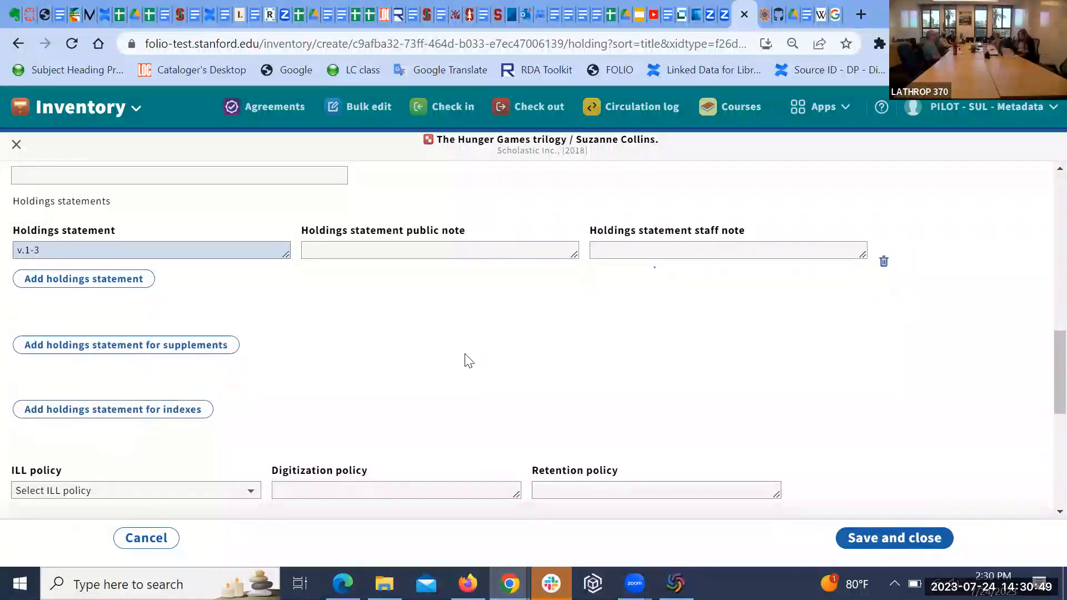
{"action": "right_click", "coordinate": [465, 361]}
{"action": "left_click", "coordinate": [414, 292]}
{"action": "scroll", "coordinate": [404, 323], "scroll_direction": "up", "scroll_amount": 1}
{"action": "scroll", "coordinate": [404, 322], "scroll_direction": "down", "scroll_amount": 2}
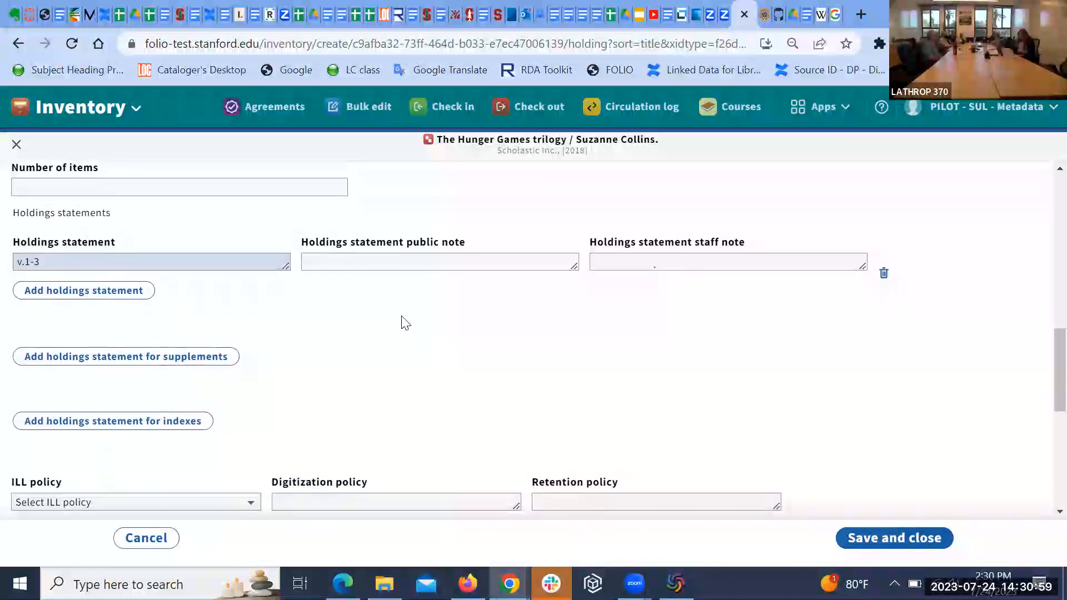
{"action": "scroll", "coordinate": [404, 323], "scroll_direction": "up", "scroll_amount": 1}
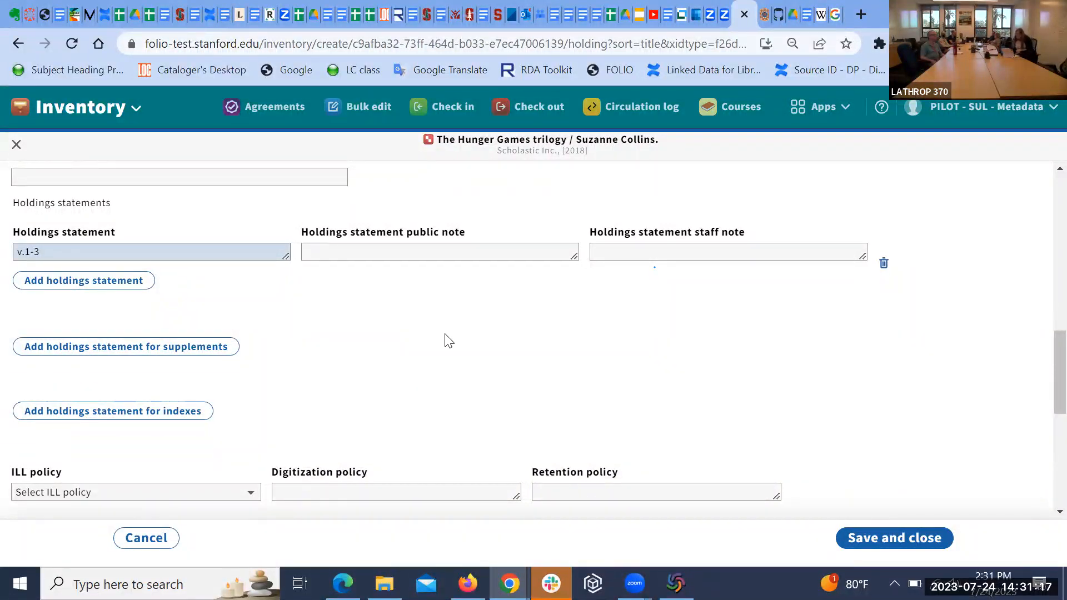
{"action": "scroll", "coordinate": [493, 326], "scroll_direction": "up", "scroll_amount": 1}
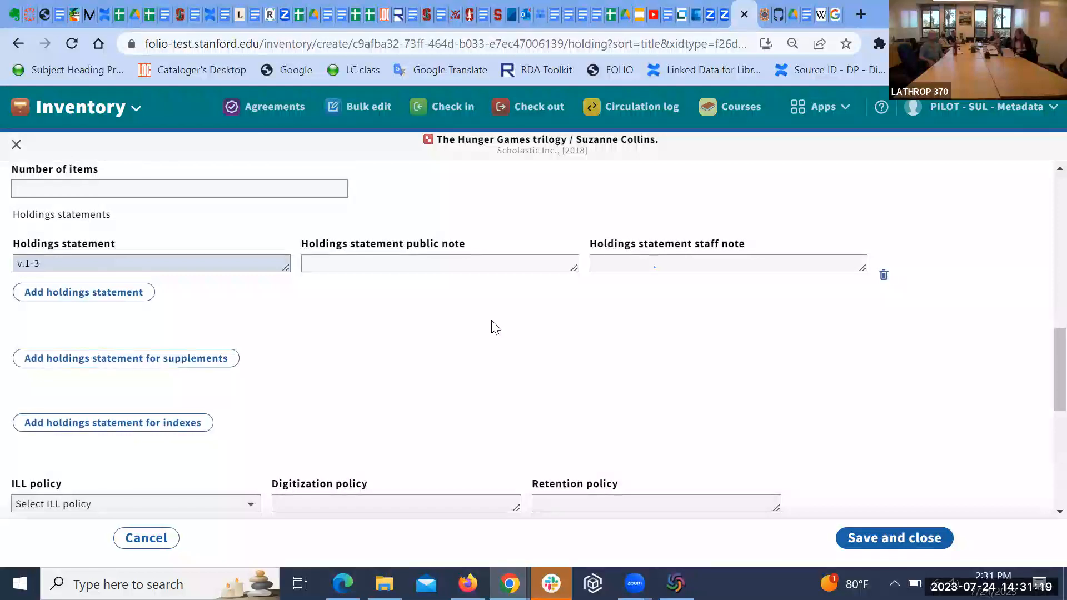
{"action": "scroll", "coordinate": [495, 326], "scroll_direction": "down", "scroll_amount": 1}
{"action": "scroll", "coordinate": [495, 327], "scroll_direction": "down", "scroll_amount": 1}
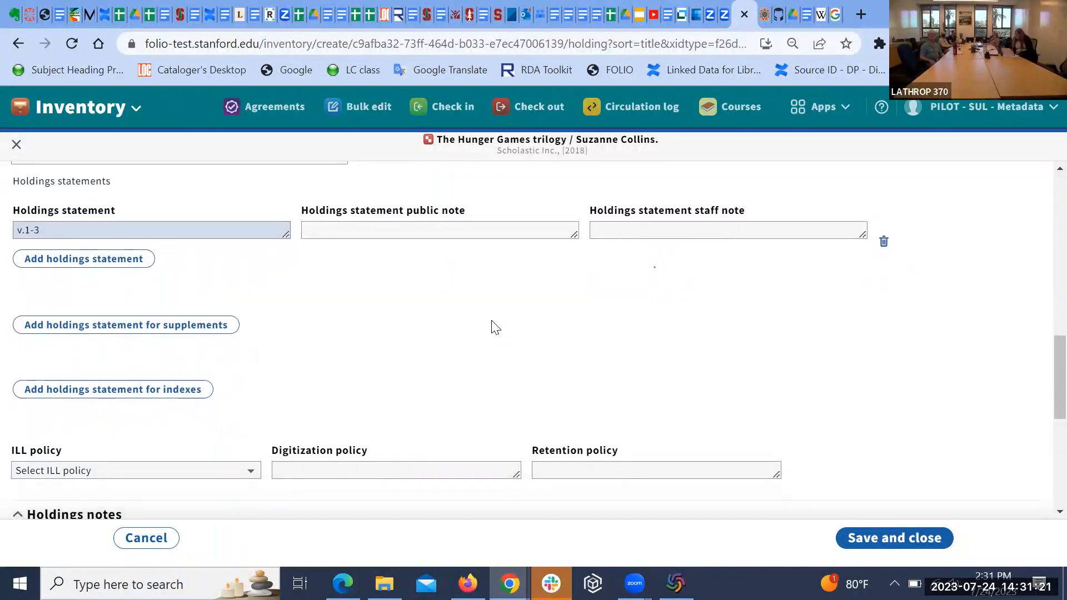
{"action": "scroll", "coordinate": [495, 327], "scroll_direction": "down", "scroll_amount": 2}
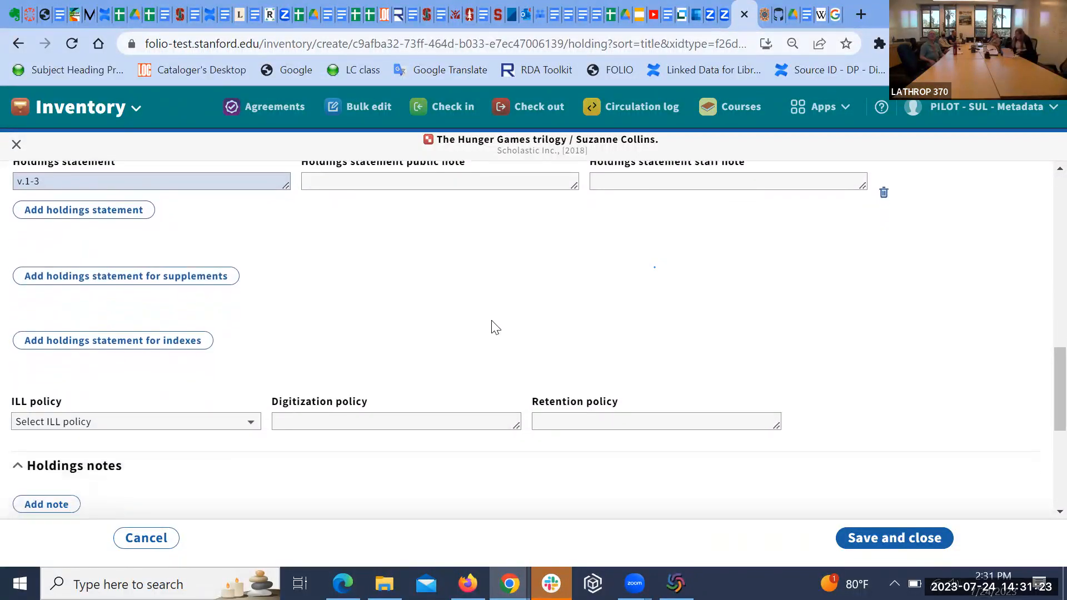
{"action": "scroll", "coordinate": [494, 327], "scroll_direction": "down", "scroll_amount": 12}
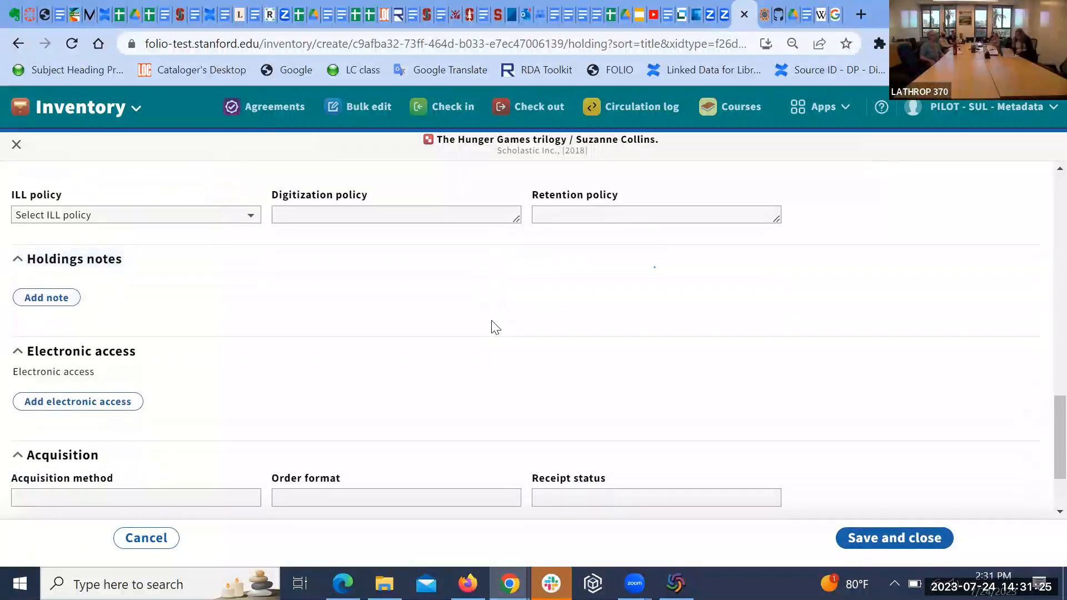
{"action": "scroll", "coordinate": [494, 327], "scroll_direction": "up", "scroll_amount": 10}
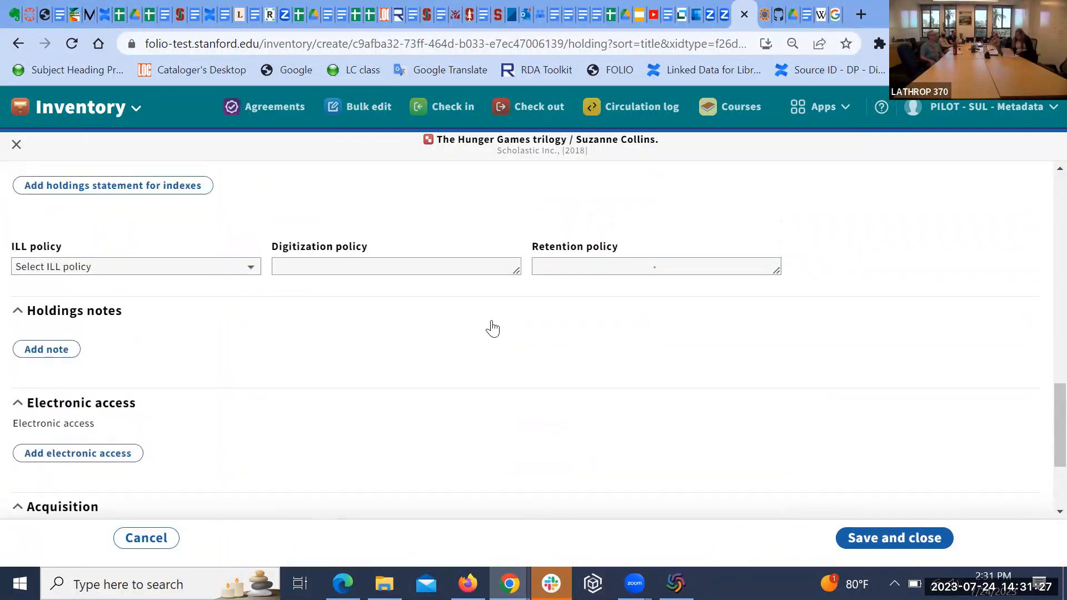
{"action": "scroll", "coordinate": [495, 327], "scroll_direction": "up", "scroll_amount": 5}
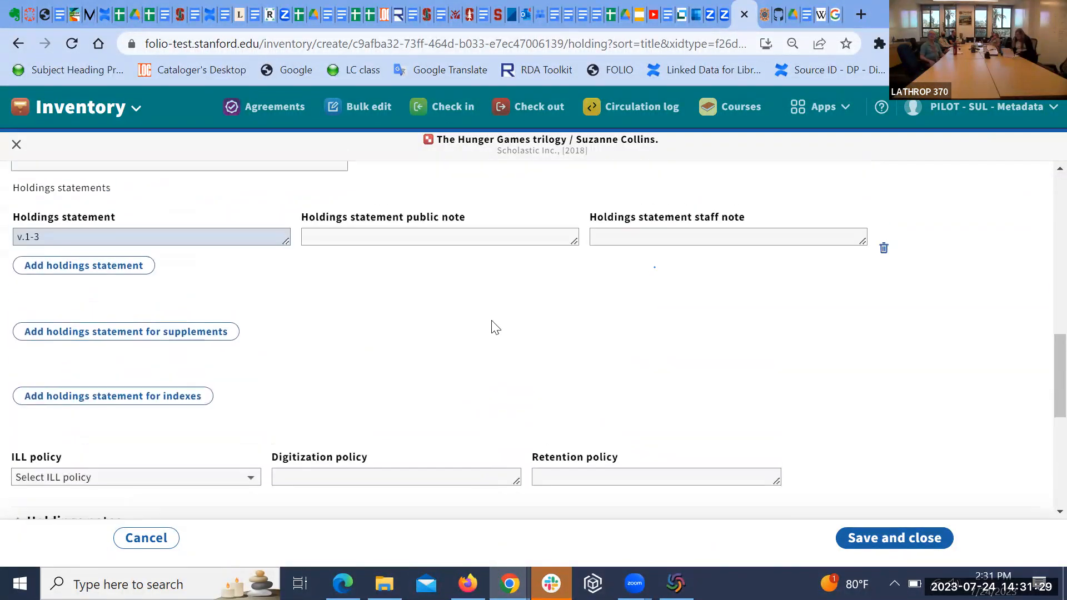
{"action": "scroll", "coordinate": [495, 328], "scroll_direction": "up", "scroll_amount": 4}
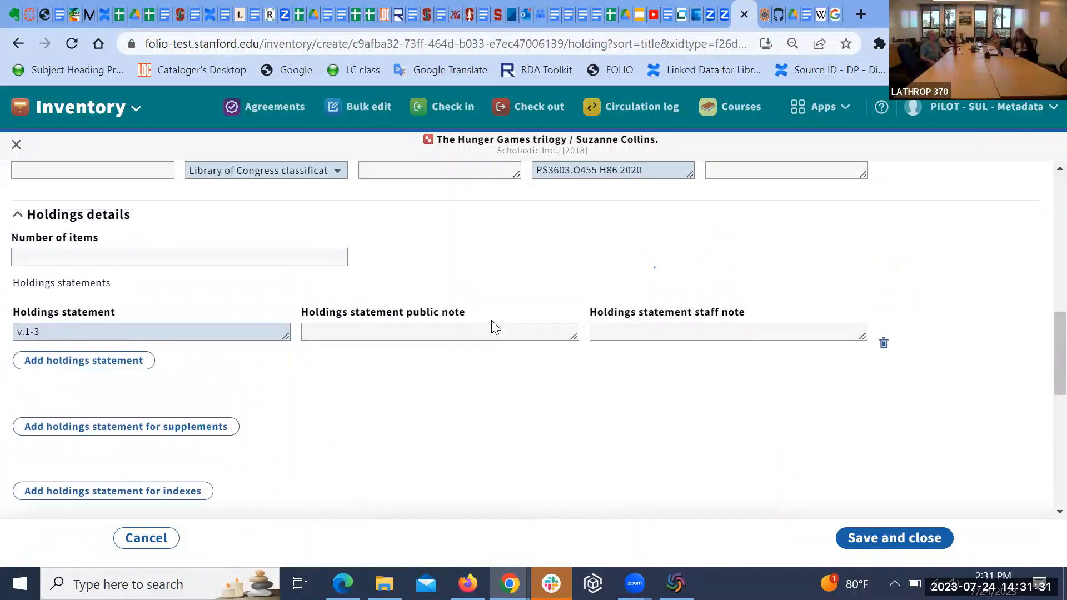
{"action": "scroll", "coordinate": [495, 327], "scroll_direction": "up", "scroll_amount": 2}
{"action": "scroll", "coordinate": [494, 327], "scroll_direction": "down", "scroll_amount": 2}
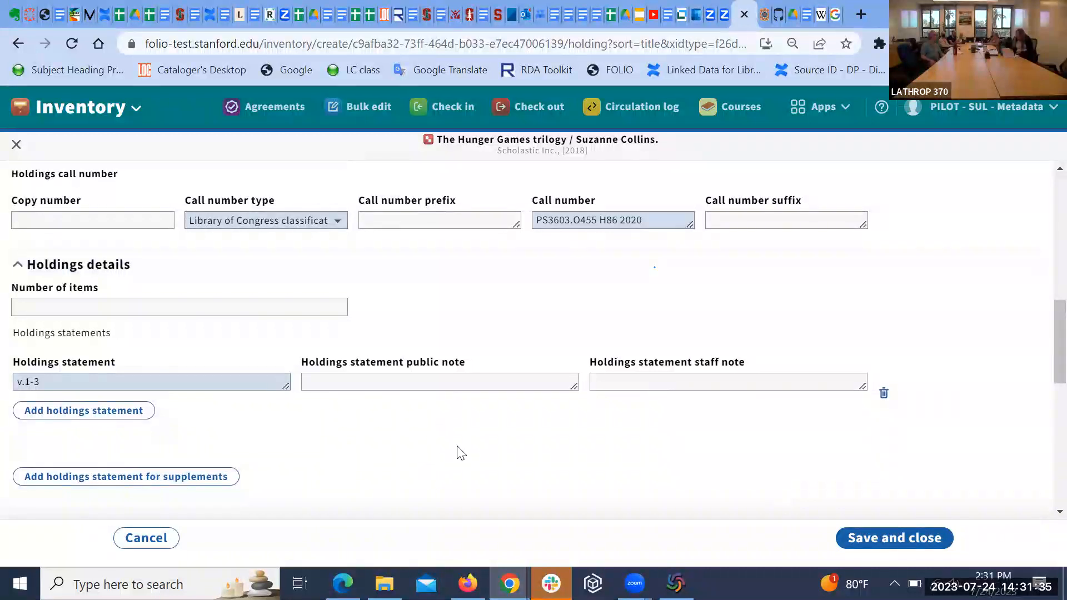
{"action": "scroll", "coordinate": [457, 452], "scroll_direction": "down", "scroll_amount": 3}
{"action": "scroll", "coordinate": [461, 453], "scroll_direction": "down", "scroll_amount": 1}
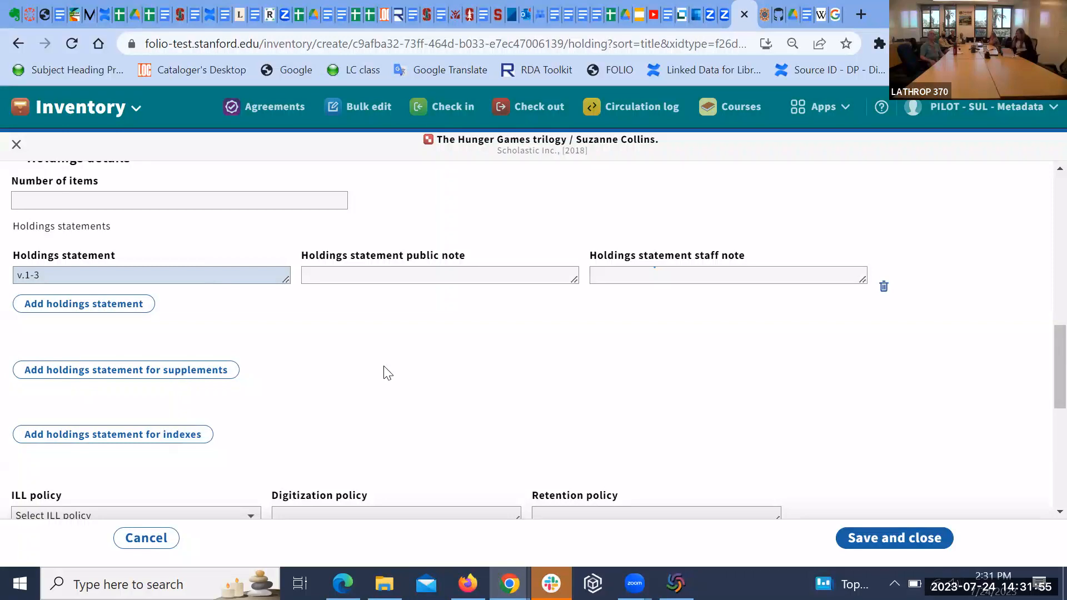
{"action": "scroll", "coordinate": [387, 372], "scroll_direction": "down", "scroll_amount": 3}
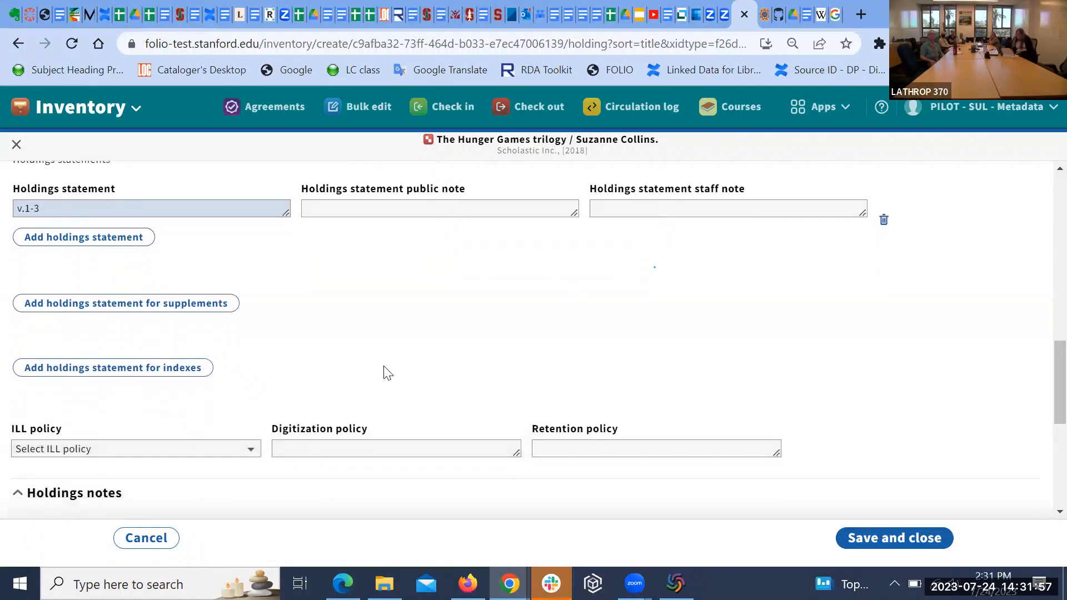
{"action": "scroll", "coordinate": [387, 372], "scroll_direction": "up", "scroll_amount": 1}
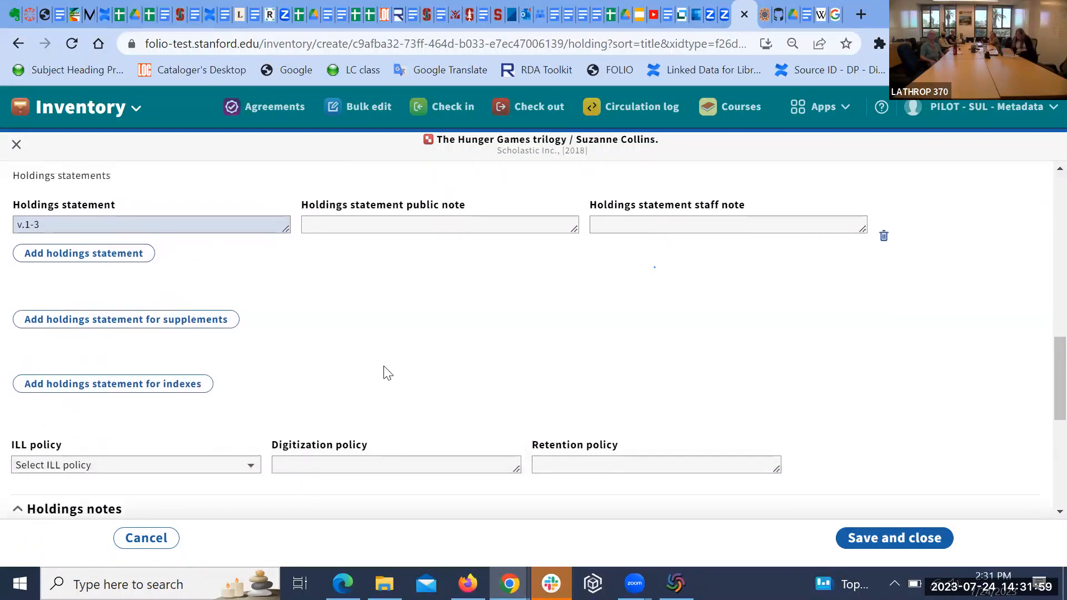
{"action": "scroll", "coordinate": [387, 373], "scroll_direction": "up", "scroll_amount": 1}
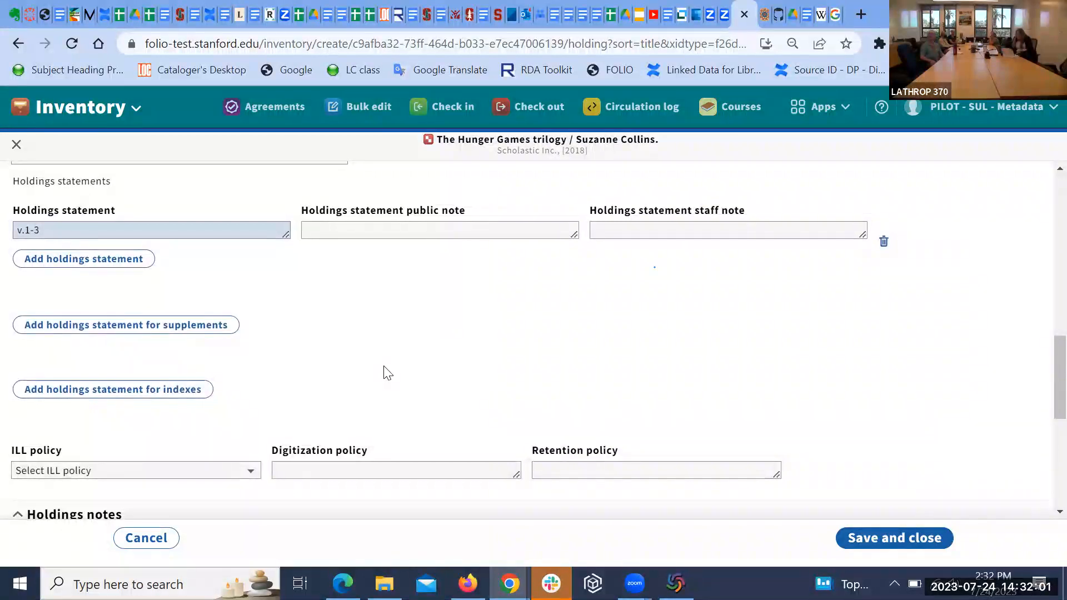
{"action": "scroll", "coordinate": [387, 373], "scroll_direction": "up", "scroll_amount": 1}
{"action": "scroll", "coordinate": [427, 358], "scroll_direction": "up", "scroll_amount": 1}
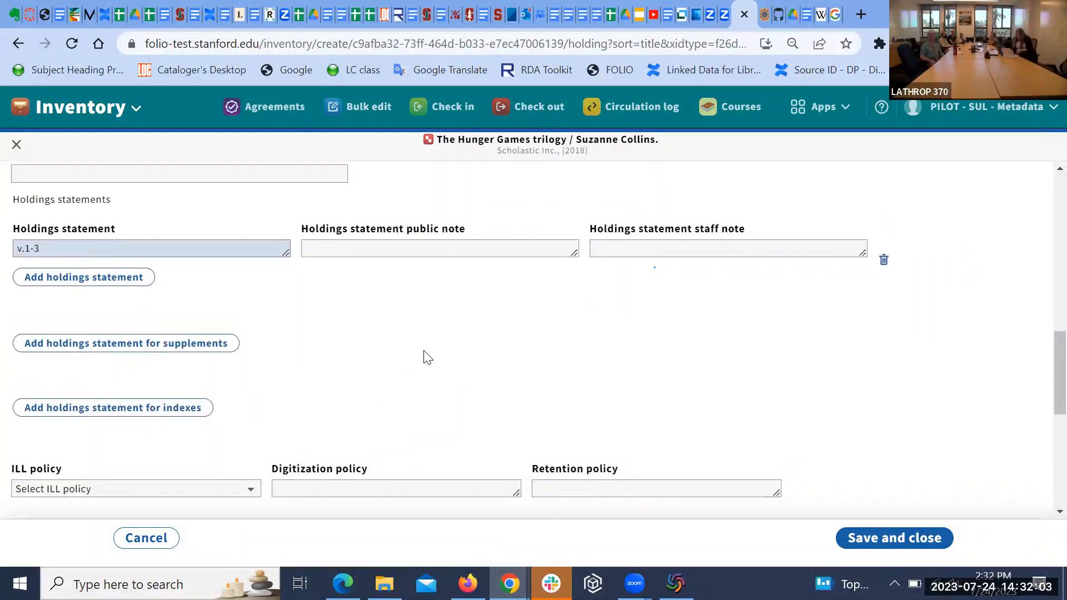
{"action": "scroll", "coordinate": [505, 363], "scroll_direction": "up", "scroll_amount": 1}
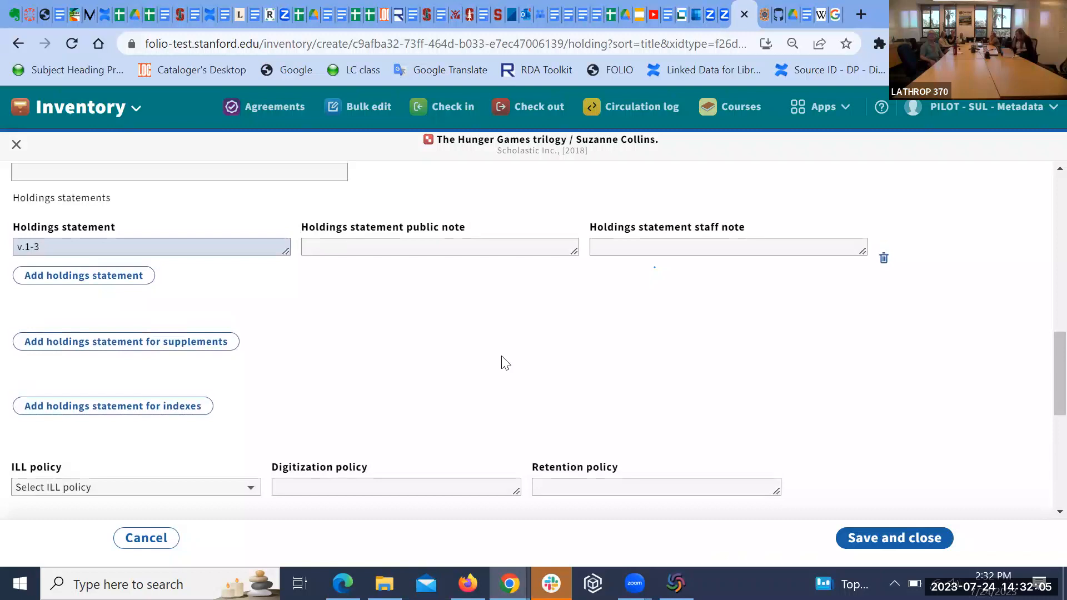
{"action": "scroll", "coordinate": [504, 362], "scroll_direction": "up", "scroll_amount": 1}
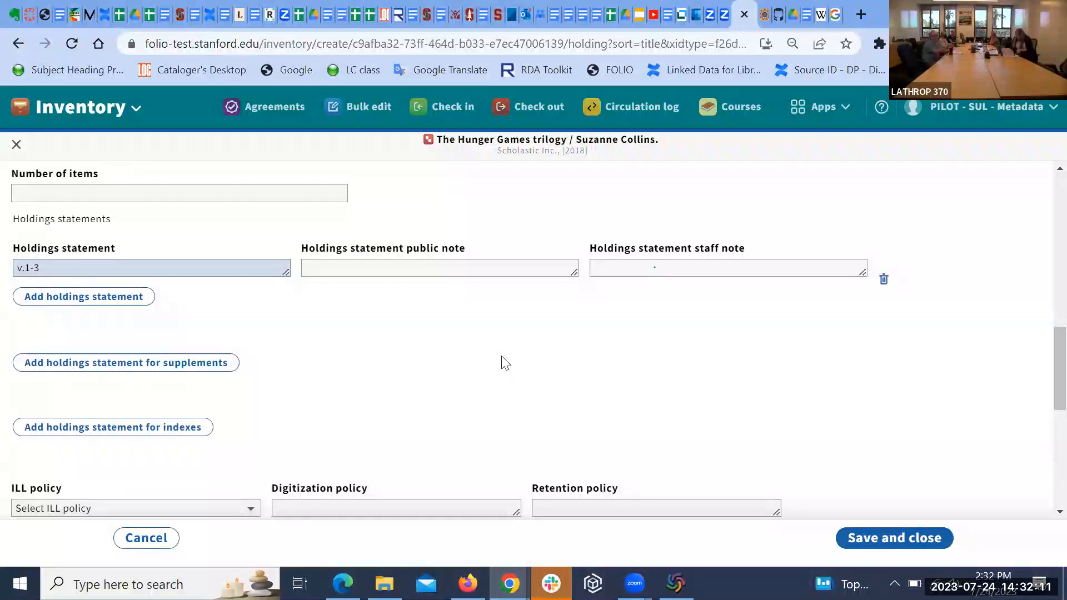
{"action": "scroll", "coordinate": [505, 362], "scroll_direction": "down", "scroll_amount": 1}
{"action": "scroll", "coordinate": [505, 362], "scroll_direction": "up", "scroll_amount": 2}
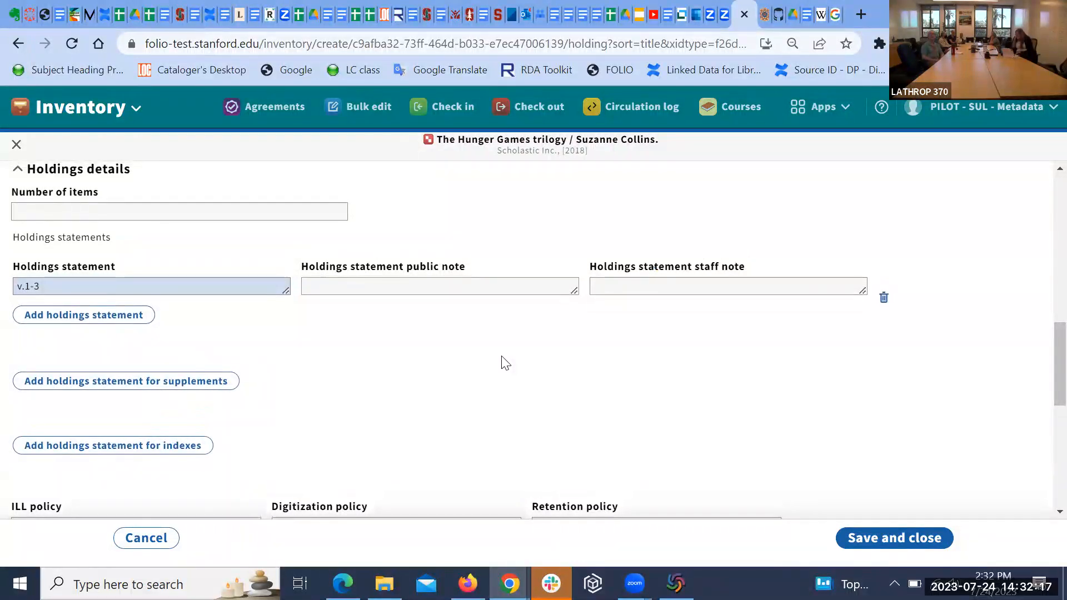
{"action": "left_click", "coordinate": [393, 284]}
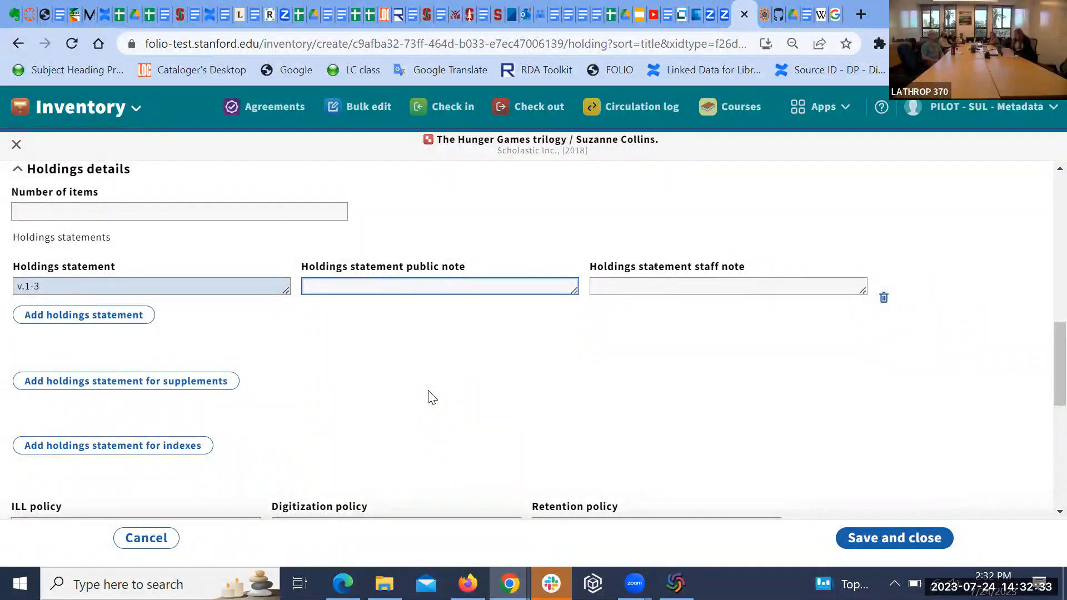
{"action": "type", "text": "Shelved wit"}
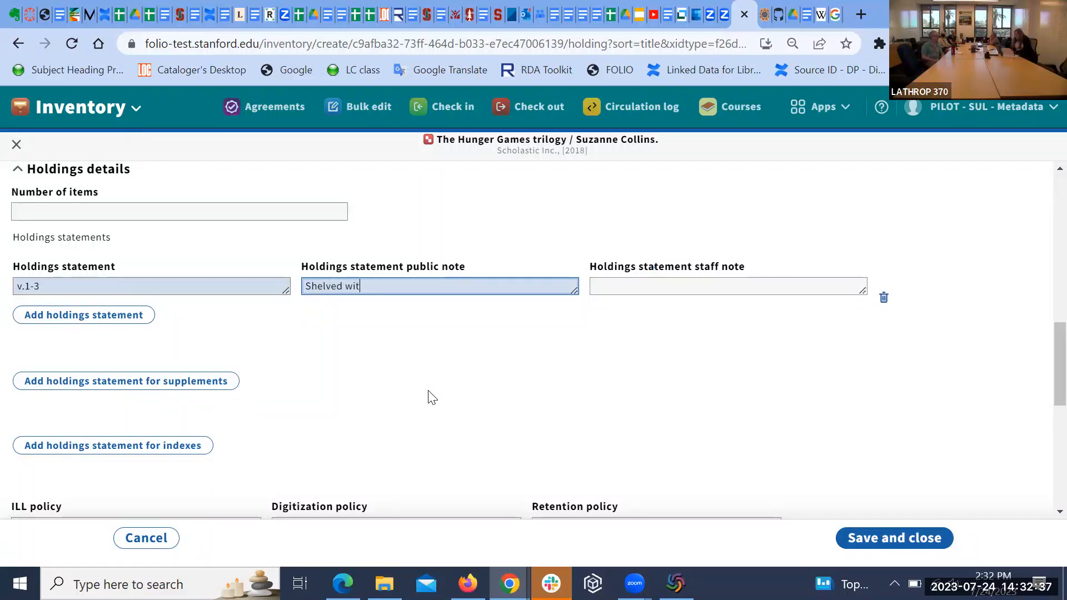
{"action": "type", "text": "h"}
{"action": "key", "text": "BackSpace"}
{"action": "key", "text": "BackSpace"}
{"action": "key", "text": "BackSpace"}
{"action": "key", "text": "BackSpace"}
{"action": "type", "text": "by title"}
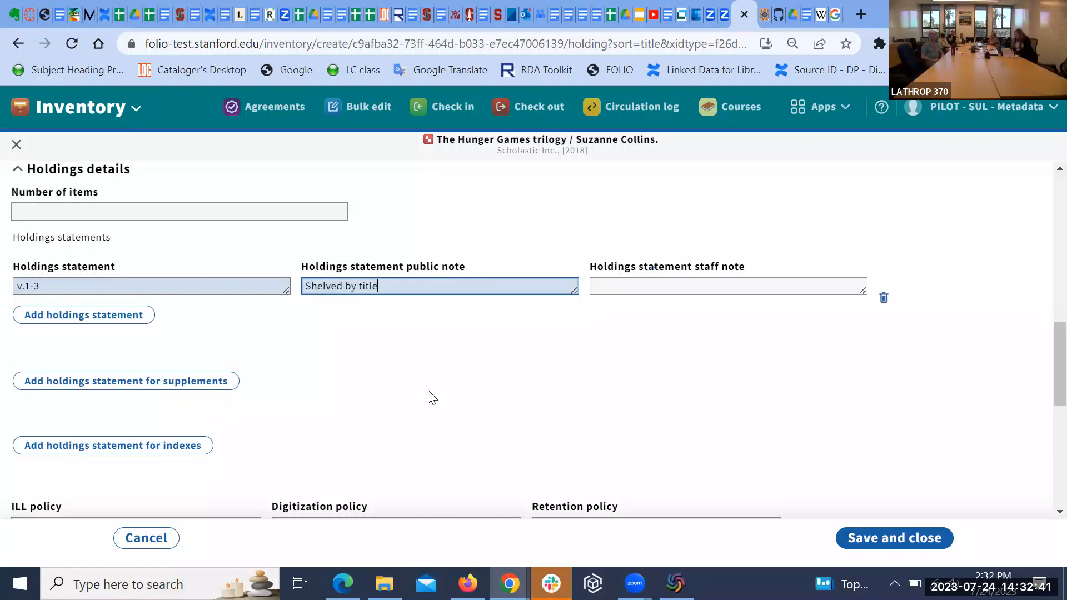
{"action": "key", "text": "BackSpace"}
{"action": "key", "text": "BackSpace"}
{"action": "key", "text": "BackSpace"}
{"action": "key", "text": "BackSpace"}
{"action": "key", "text": "BackSpace"}
{"action": "key", "text": "BackSpace"}
{"action": "key", "text": "BackSpace"}
{"action": "key", "text": "BackSpace"}
{"action": "key", "text": "BackSpace"}
{"action": "key", "text": "BackSpace"}
{"action": "key", "text": "BackSpace"}
{"action": "key", "text": "BackSpace"}
{"action": "key", "text": "BackSpace"}
{"action": "key", "text": "BackSpace"}
{"action": "key", "text": "BackSpace"}
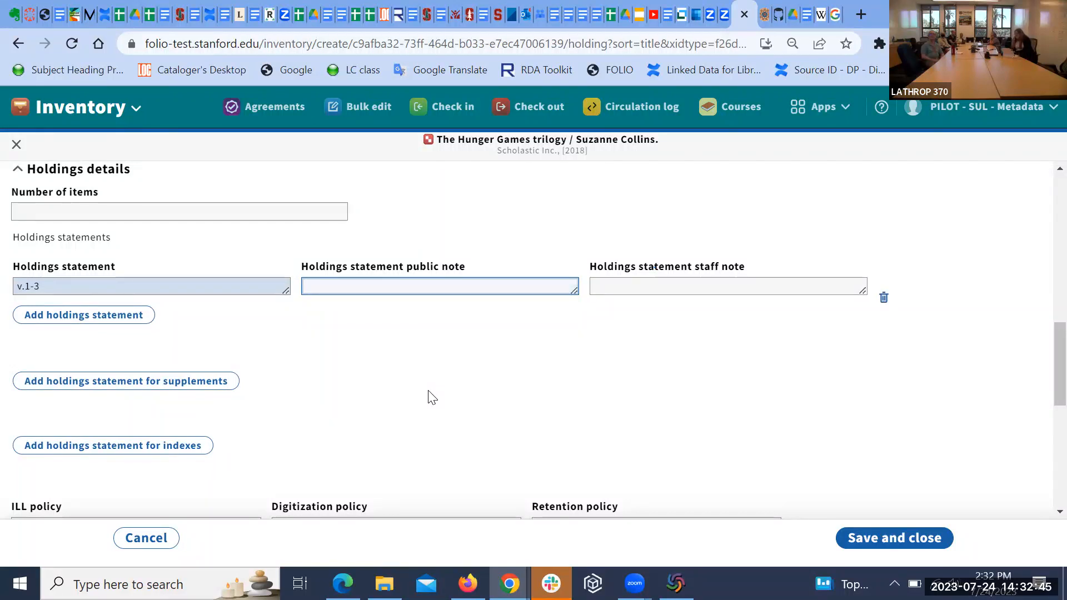
{"action": "type", "text": "Bound together"}
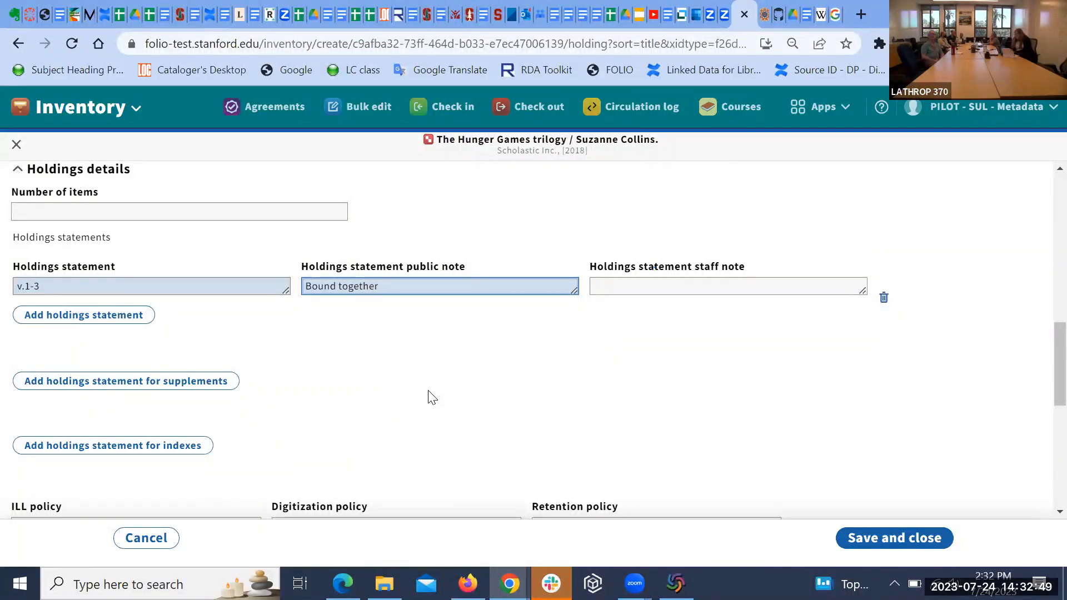
{"action": "key", "text": "ctrl+BackSpace"}
{"action": "key", "text": "ctrl+BackSpace"}
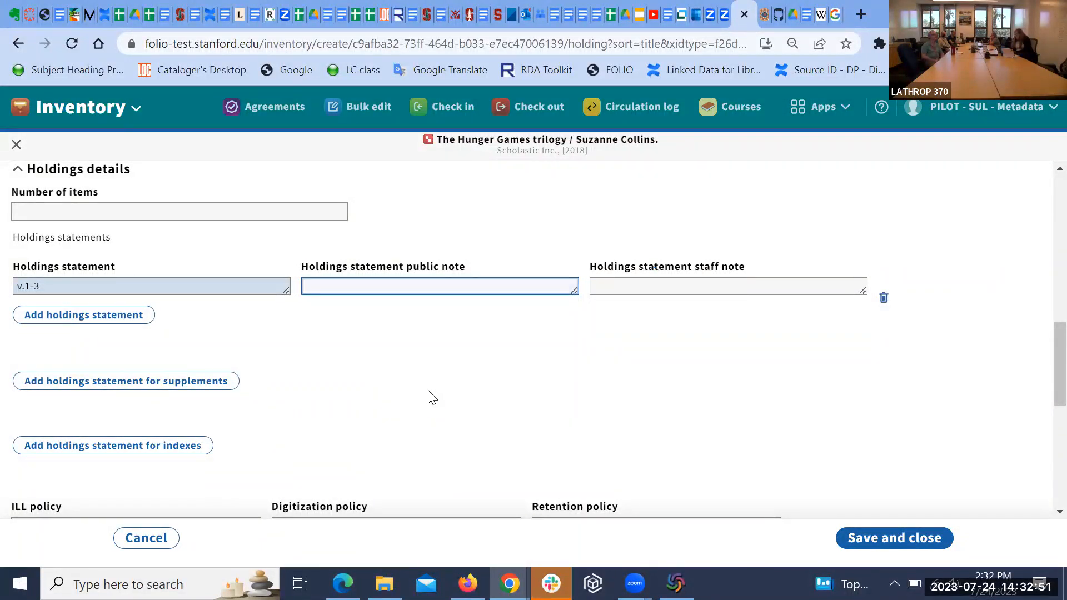
{"action": "scroll", "coordinate": [594, 246], "scroll_direction": "up", "scroll_amount": 3}
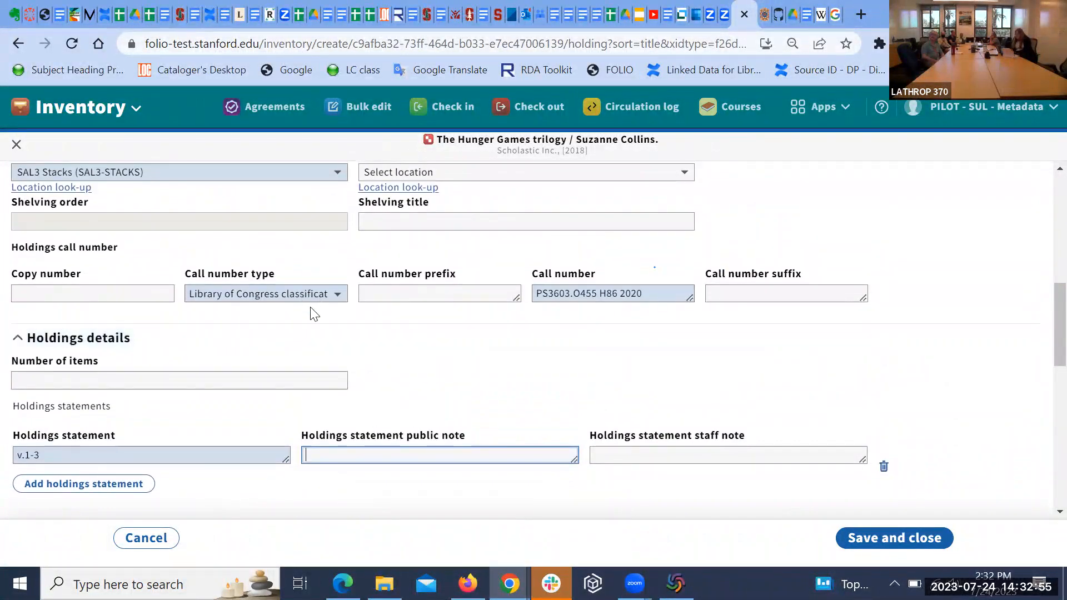
{"action": "scroll", "coordinate": [489, 367], "scroll_direction": "down", "scroll_amount": 1}
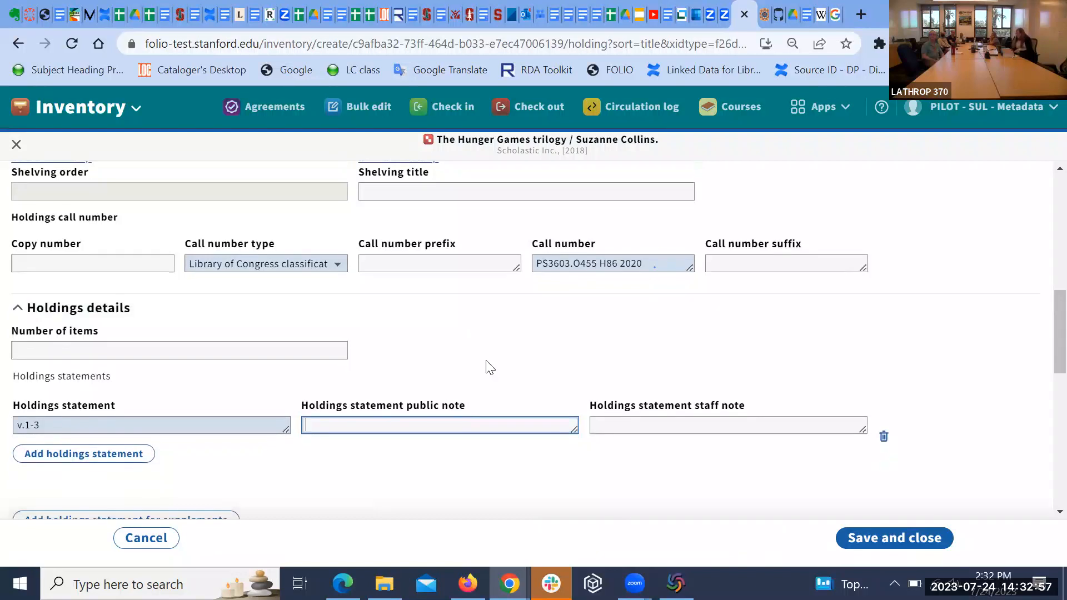
{"action": "scroll", "coordinate": [488, 366], "scroll_direction": "down", "scroll_amount": 3}
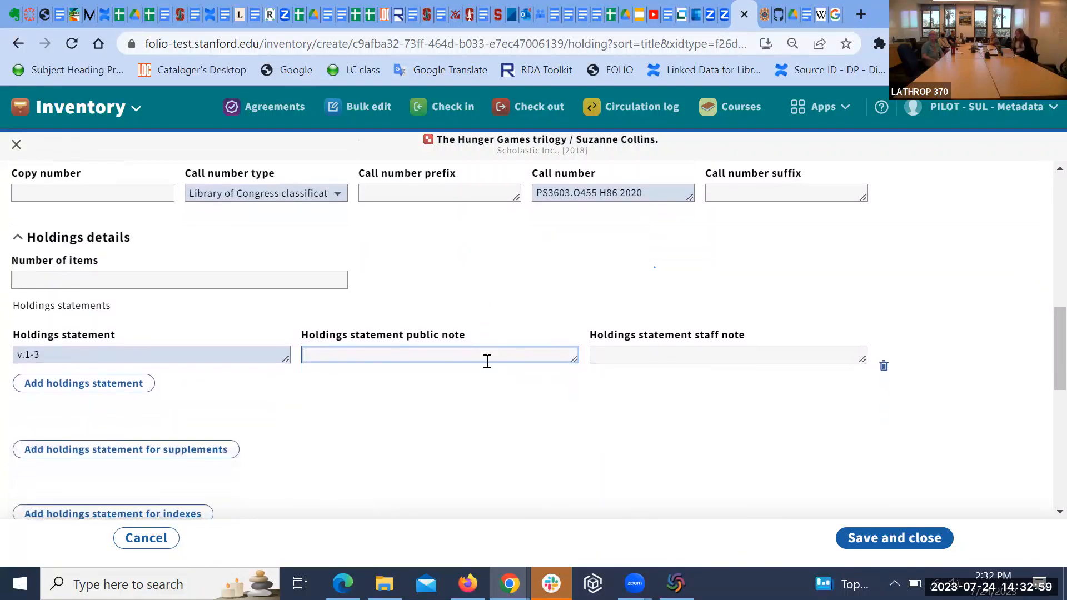
{"action": "scroll", "coordinate": [487, 364], "scroll_direction": "down", "scroll_amount": 1}
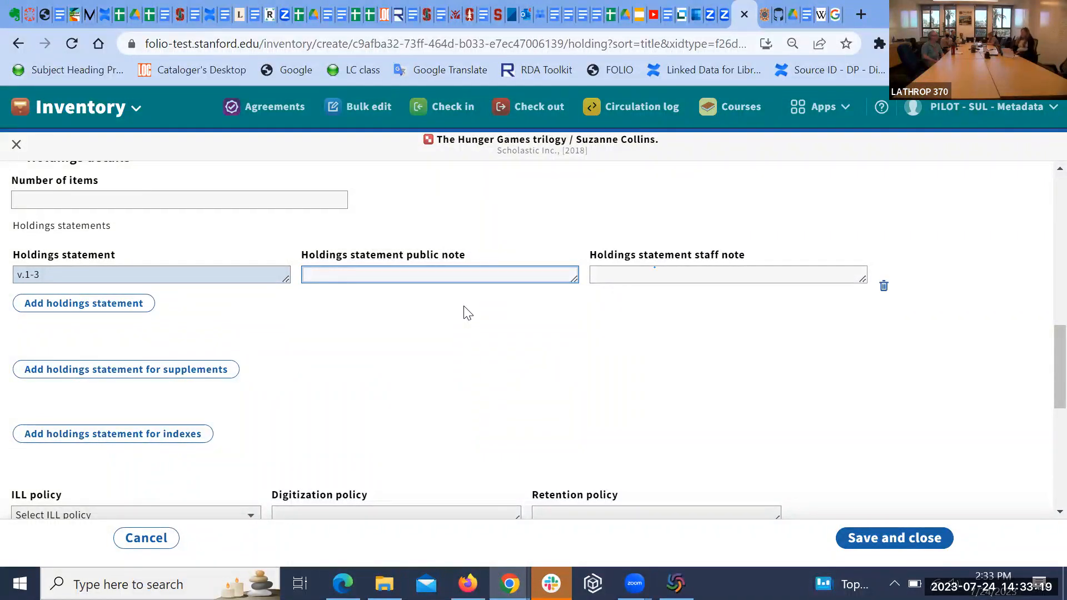
{"action": "scroll", "coordinate": [655, 389], "scroll_direction": "down", "scroll_amount": 1}
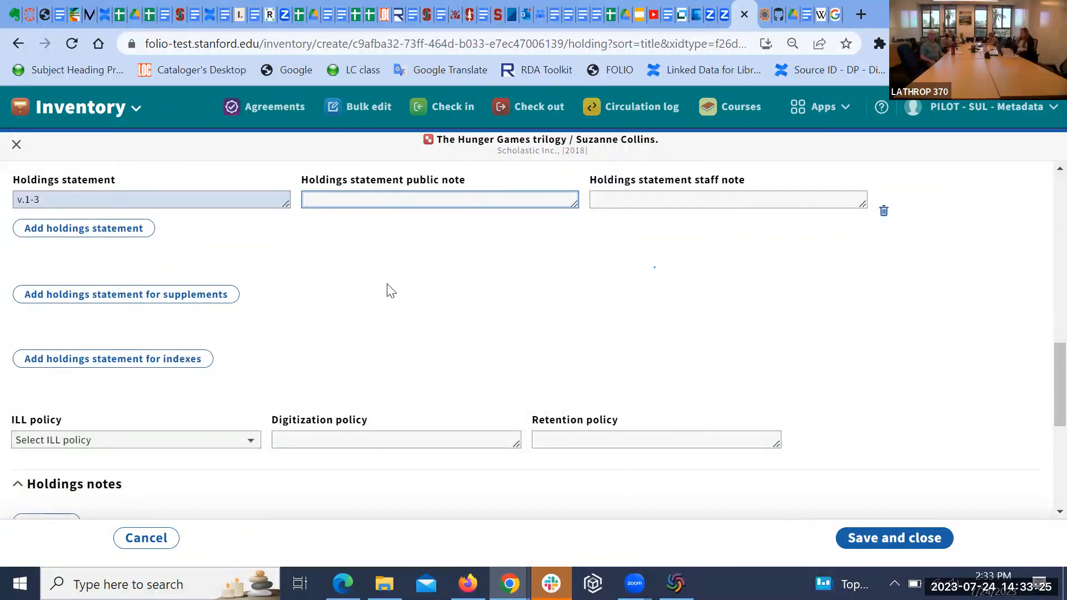
{"action": "left_click", "coordinate": [421, 203]}
{"action": "scroll", "coordinate": [709, 278], "scroll_direction": "down", "scroll_amount": 1}
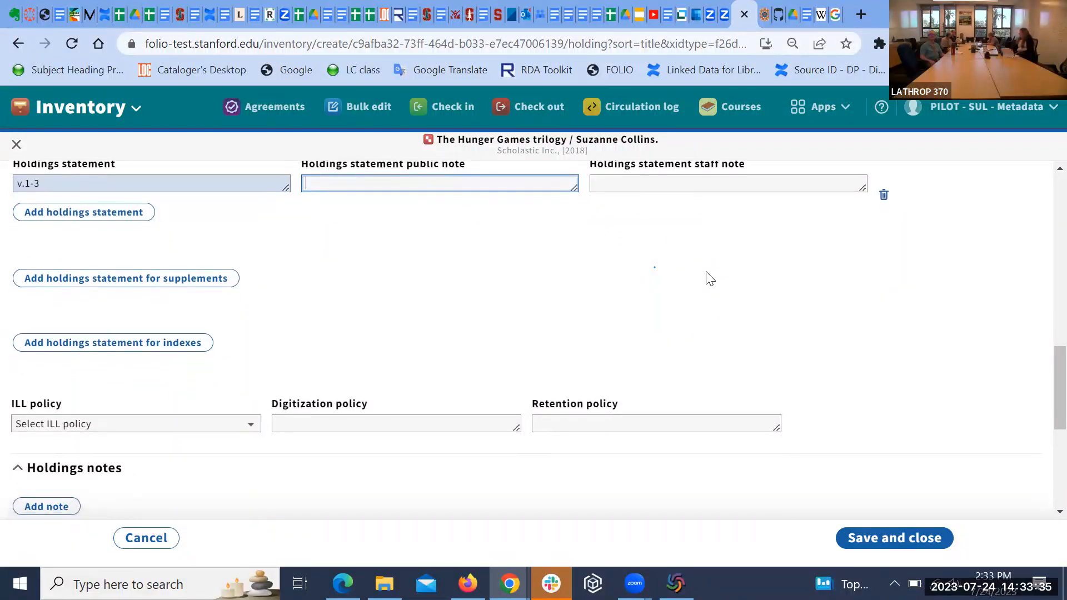
{"action": "scroll", "coordinate": [710, 278], "scroll_direction": "down", "scroll_amount": 1}
{"action": "scroll", "coordinate": [706, 279], "scroll_direction": "up", "scroll_amount": 1}
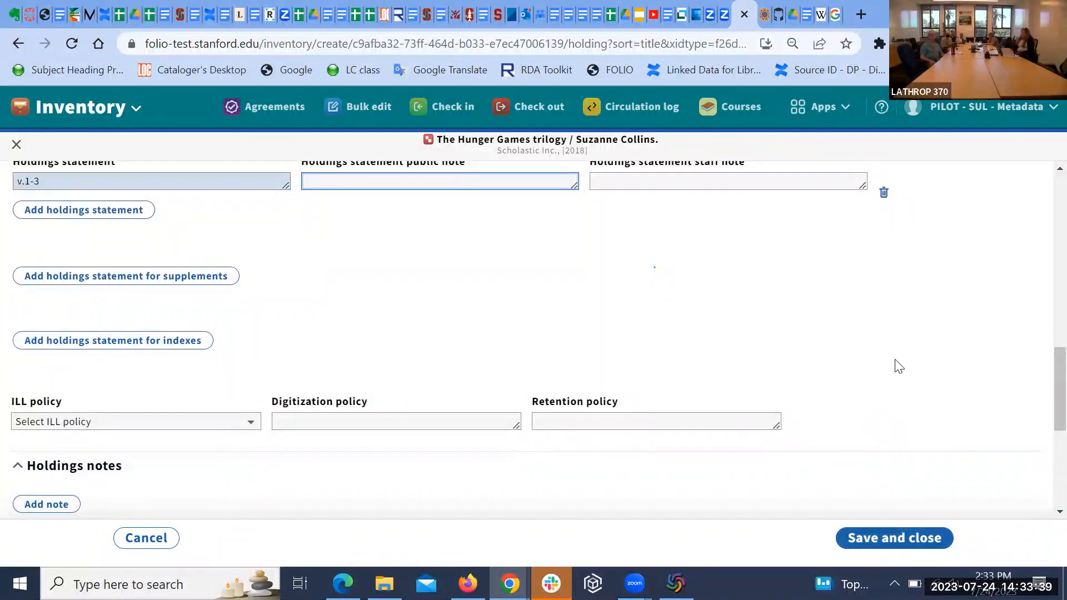
{"action": "scroll", "coordinate": [898, 376], "scroll_direction": "up", "scroll_amount": 1}
{"action": "scroll", "coordinate": [901, 378], "scroll_direction": "down", "scroll_amount": 2}
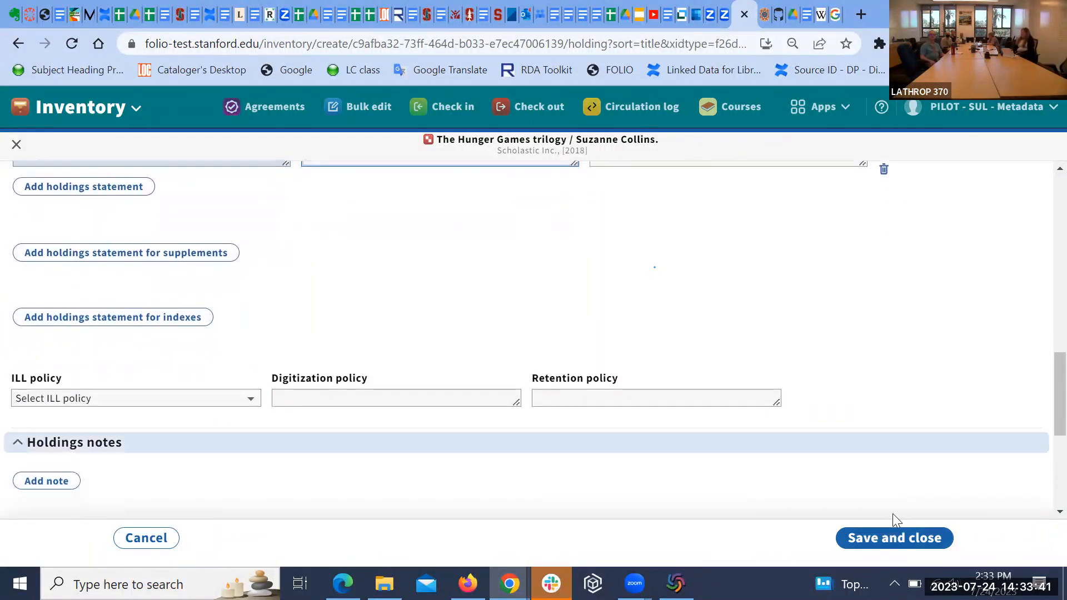
{"action": "left_click", "coordinate": [897, 540]}
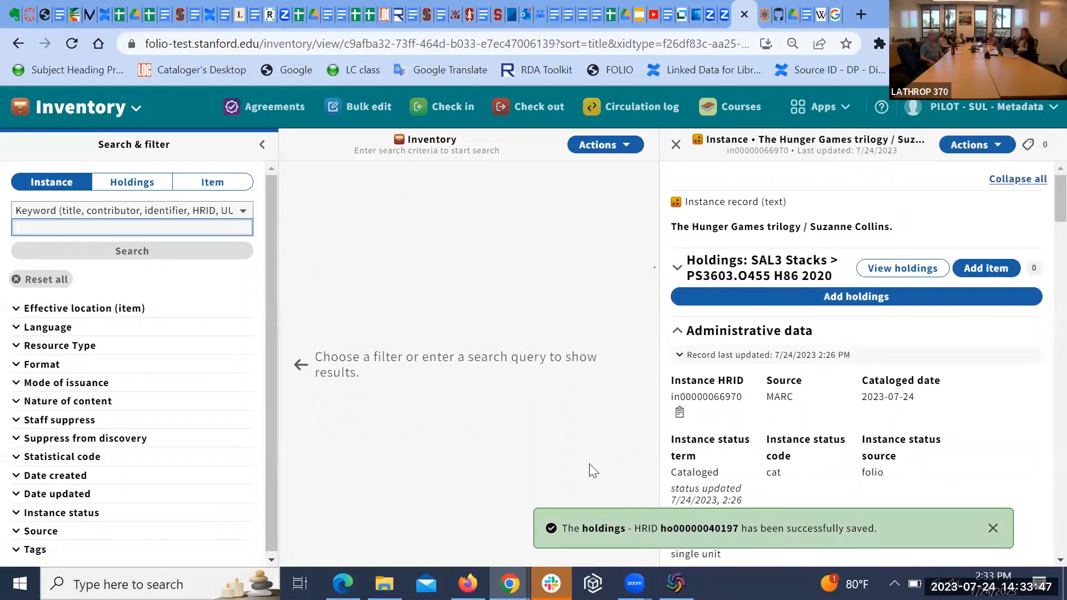
{"action": "left_click", "coordinate": [992, 528]}
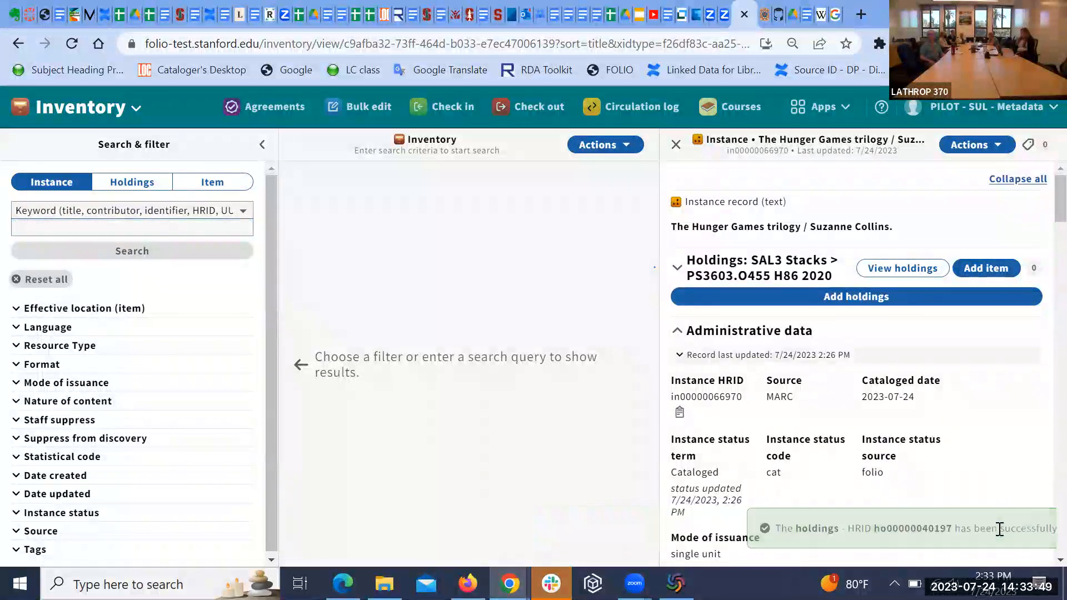
{"action": "scroll", "coordinate": [811, 471], "scroll_direction": "down", "scroll_amount": 3}
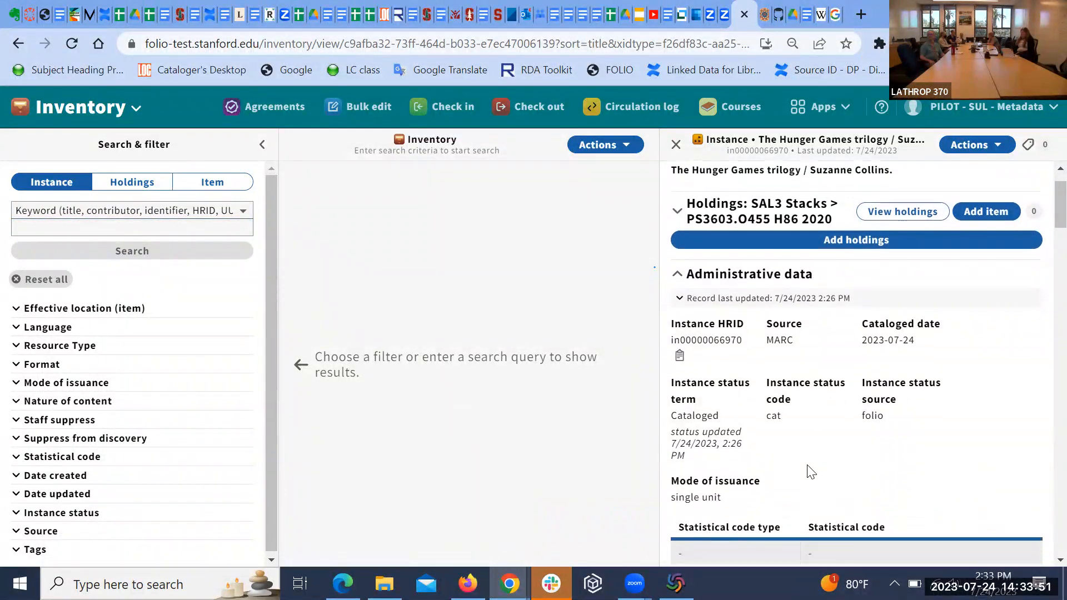
{"action": "scroll", "coordinate": [807, 464], "scroll_direction": "up", "scroll_amount": 2}
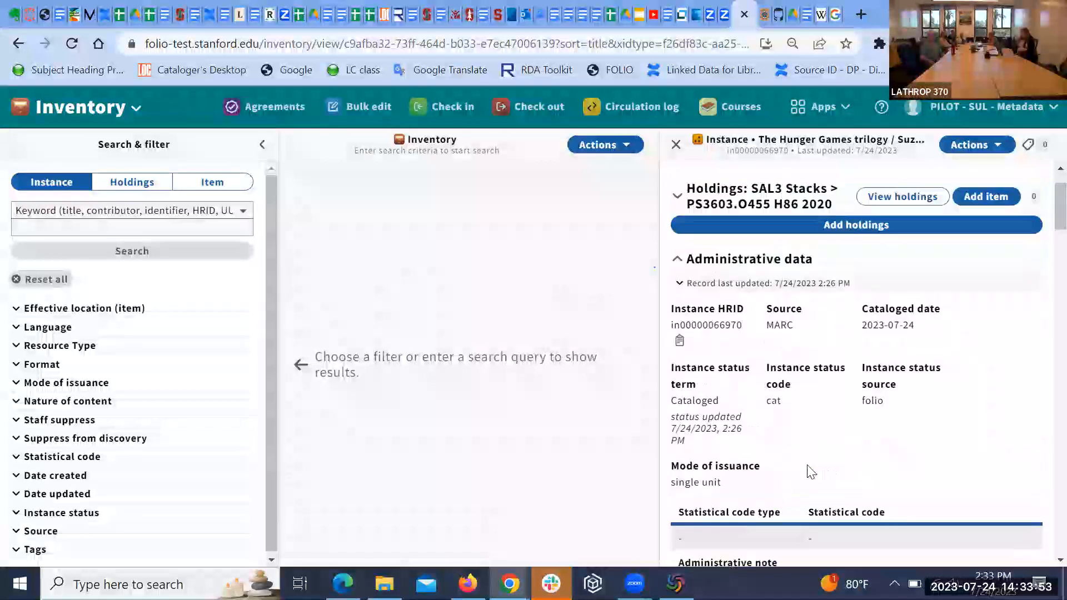
Step: Start a new item on the SAL3 Stacks holdings with barcode 361058
{"action": "left_click", "coordinate": [987, 208]}
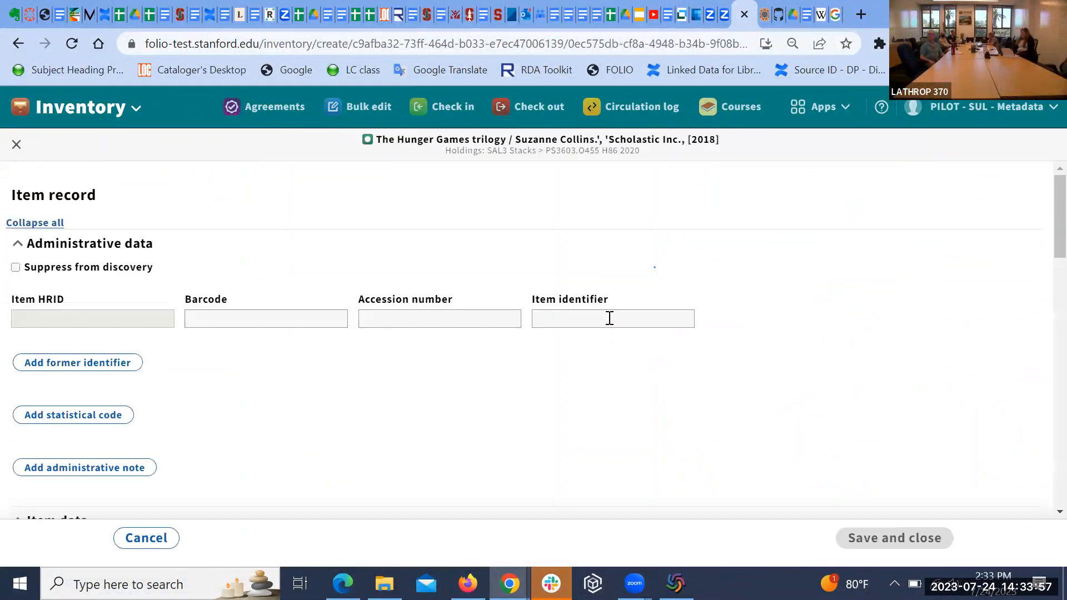
{"action": "left_click", "coordinate": [274, 324]}
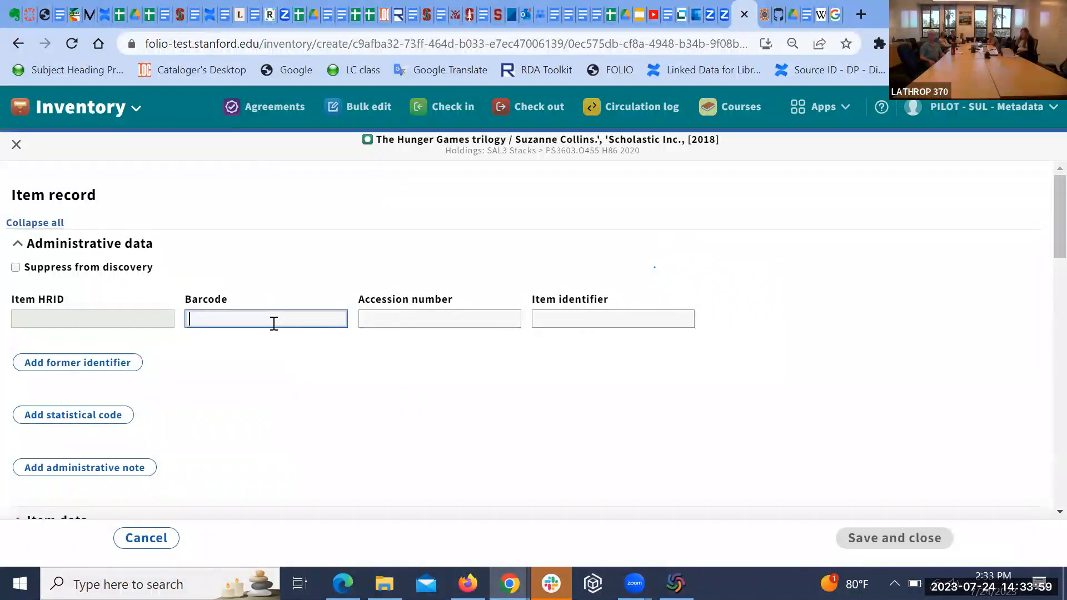
{"action": "type", "text": "36"}
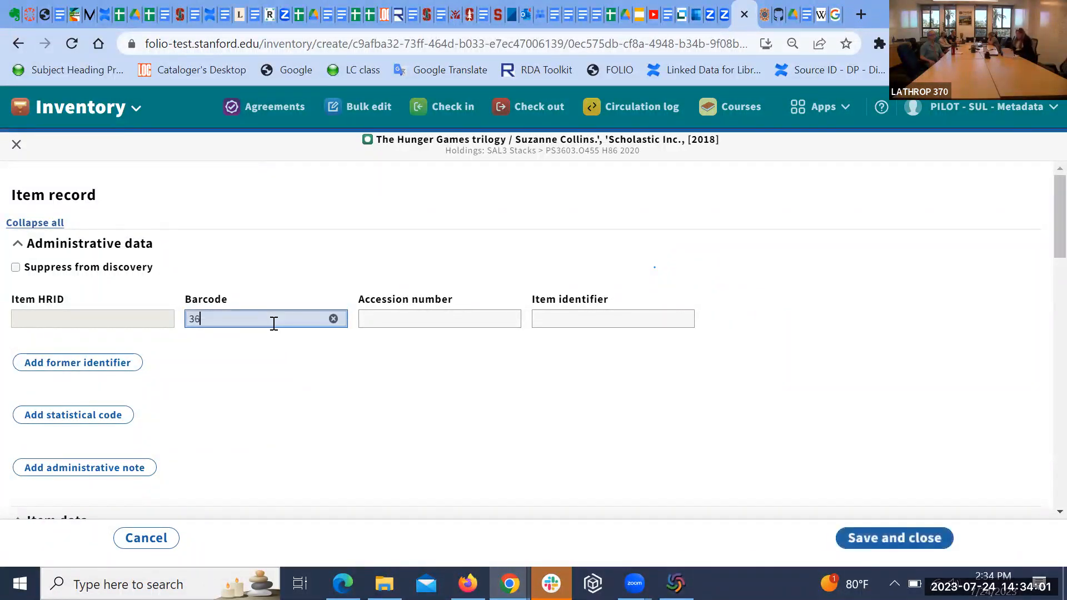
{"action": "type", "text": "1058884839959300"}
{"action": "scroll", "coordinate": [430, 410], "scroll_direction": "down", "scroll_amount": 1}
{"action": "scroll", "coordinate": [431, 410], "scroll_direction": "down", "scroll_amount": 3}
{"action": "scroll", "coordinate": [430, 410], "scroll_direction": "down", "scroll_amount": 3}
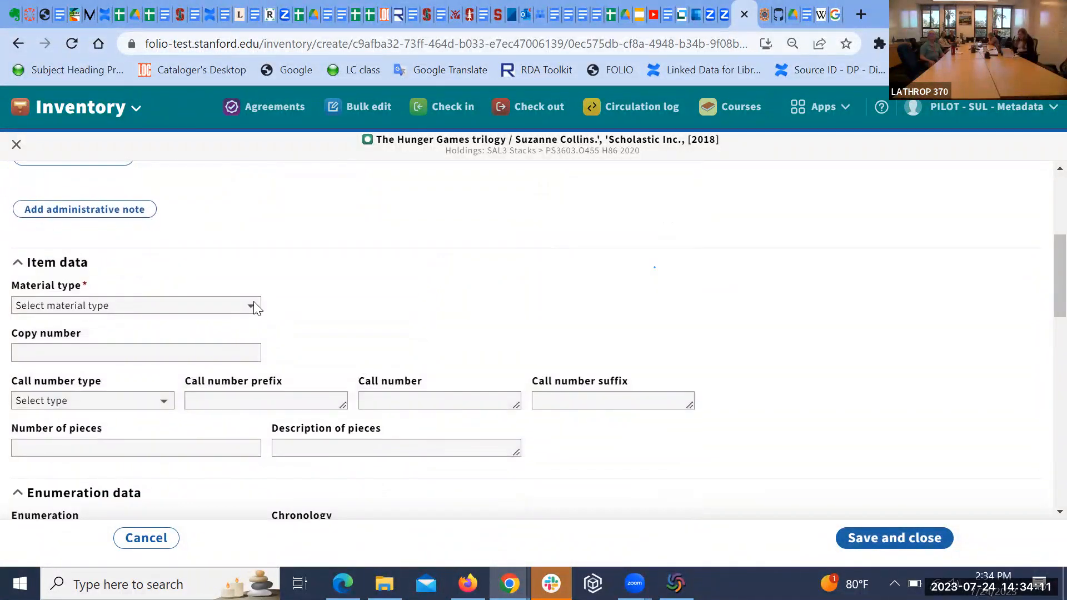
Step: Set material type book, copy number 1, one piece, and enumeration v.1
{"action": "left_click", "coordinate": [255, 306]}
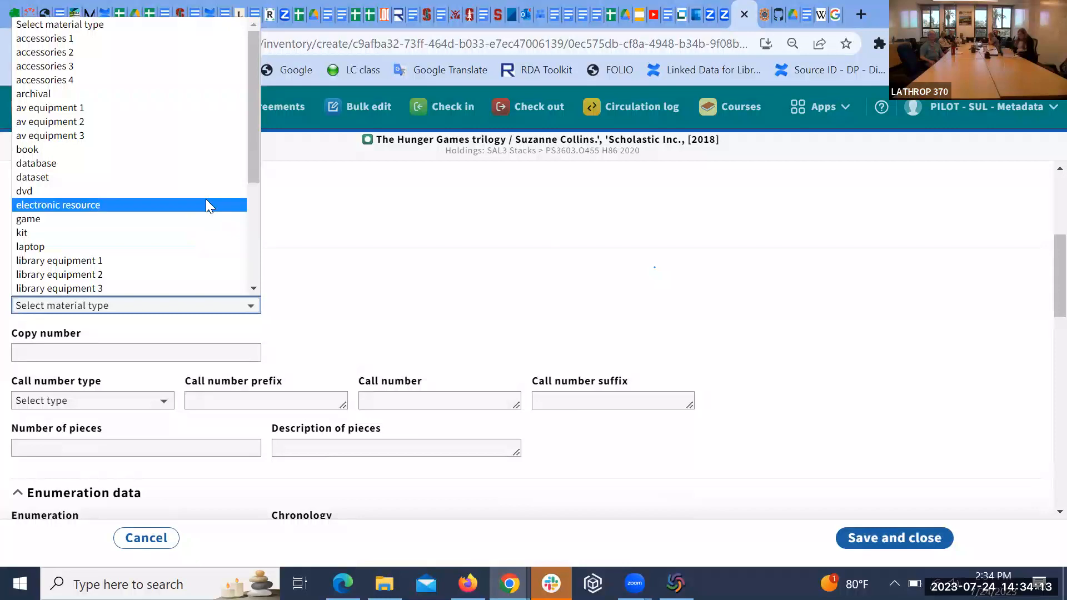
{"action": "left_click", "coordinate": [206, 153]}
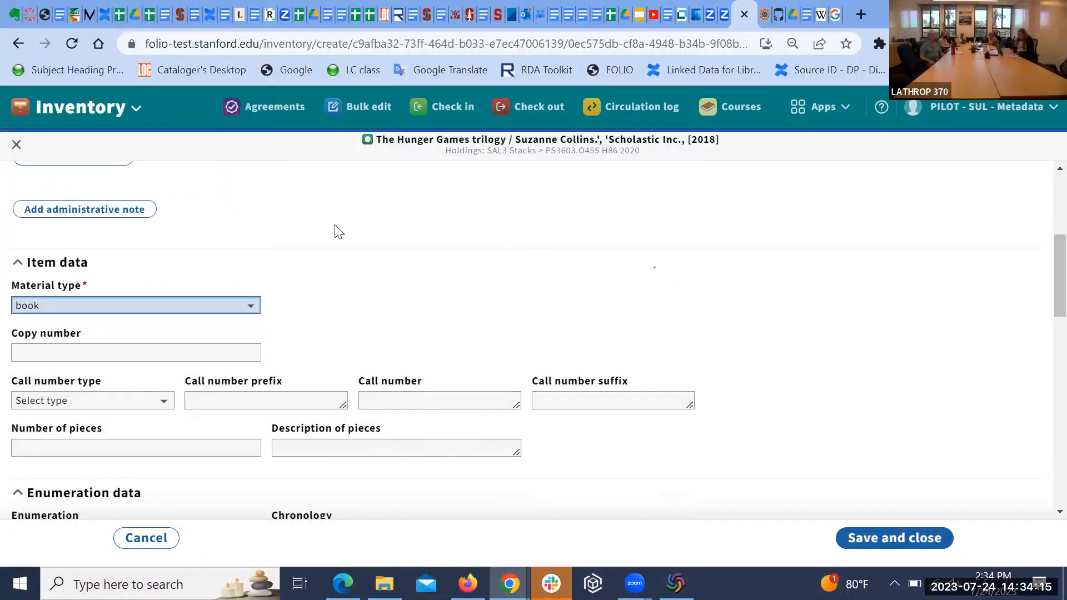
{"action": "scroll", "coordinate": [337, 231], "scroll_direction": "down", "scroll_amount": 1}
{"action": "left_click", "coordinate": [157, 278]}
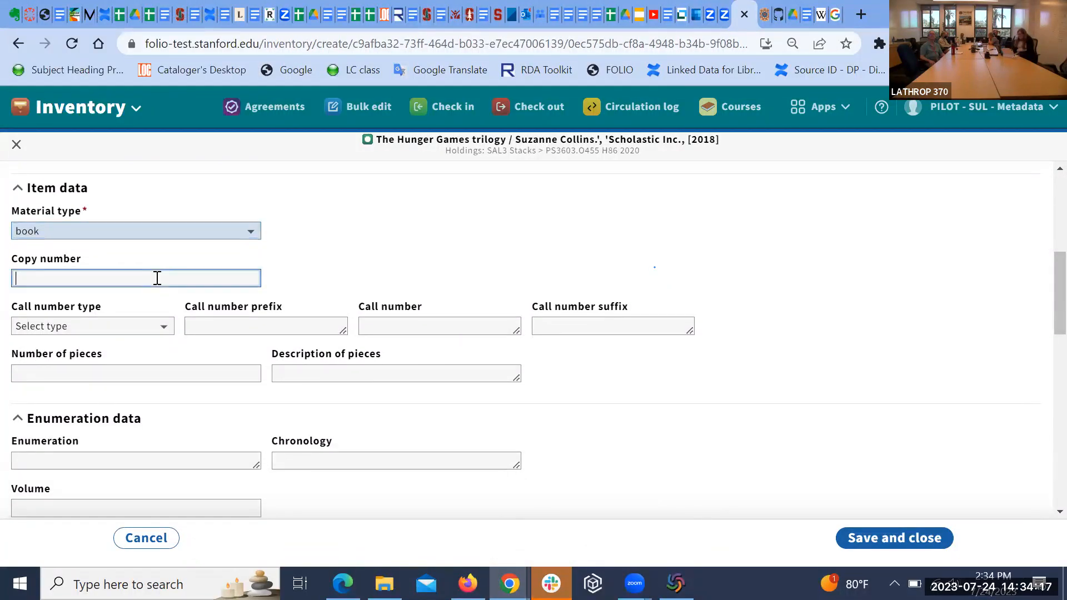
{"action": "type", "text": "1"}
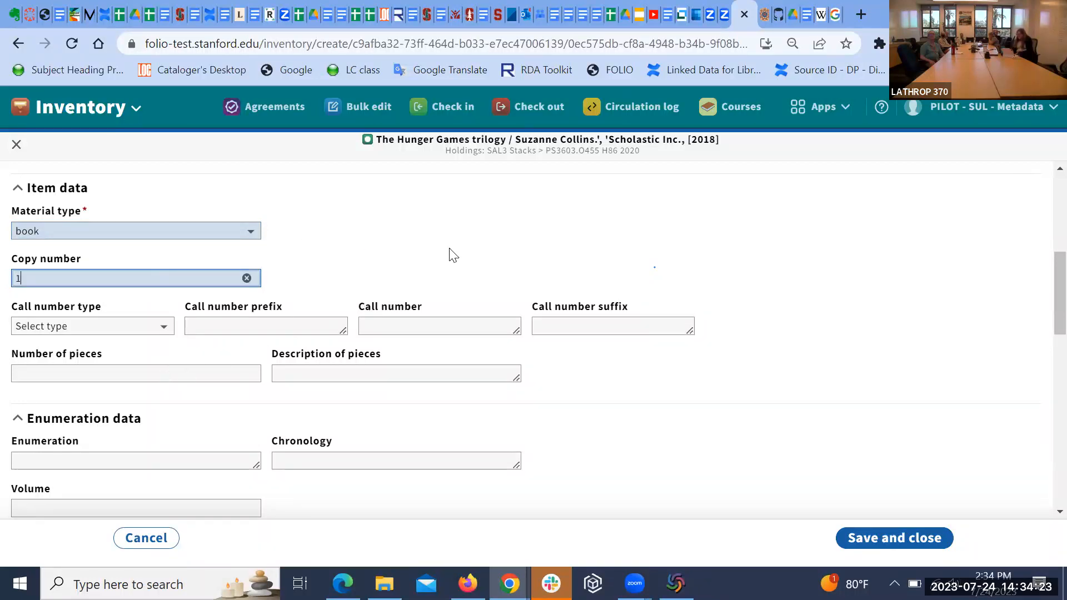
{"action": "scroll", "coordinate": [448, 254], "scroll_direction": "down", "scroll_amount": 1}
{"action": "left_click", "coordinate": [221, 331]}
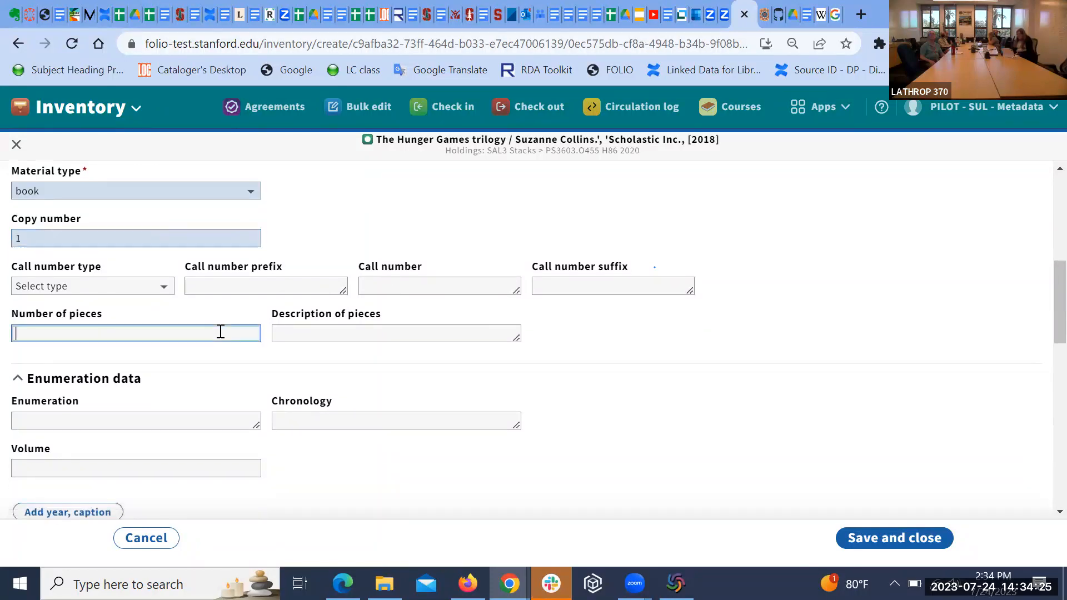
{"action": "type", "text": "1"}
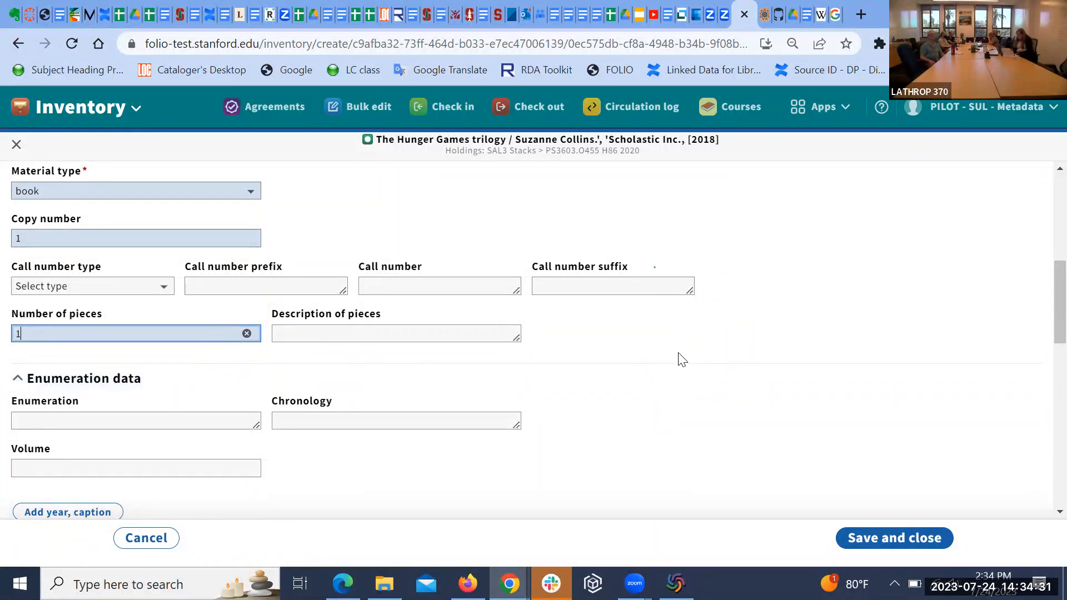
{"action": "scroll", "coordinate": [681, 359], "scroll_direction": "down", "scroll_amount": 1}
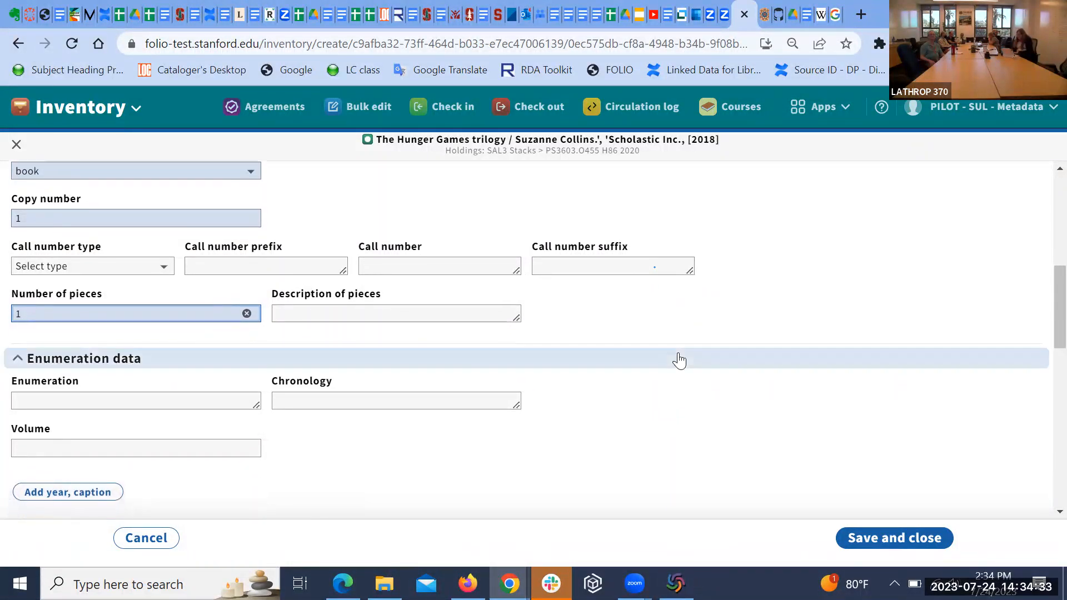
{"action": "left_click", "coordinate": [147, 403]}
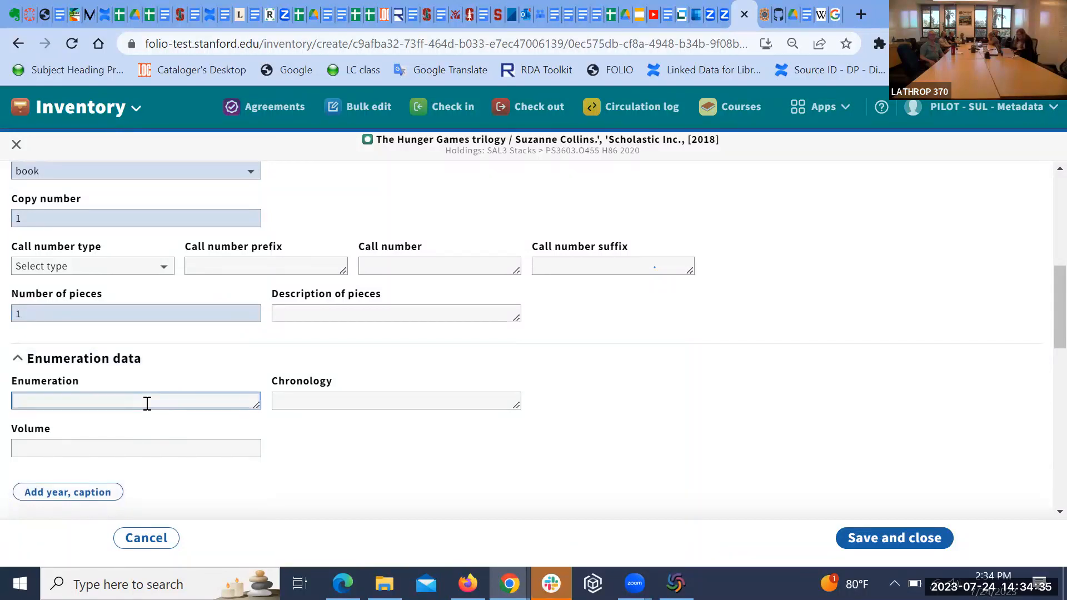
{"action": "type", "text": "v.1"}
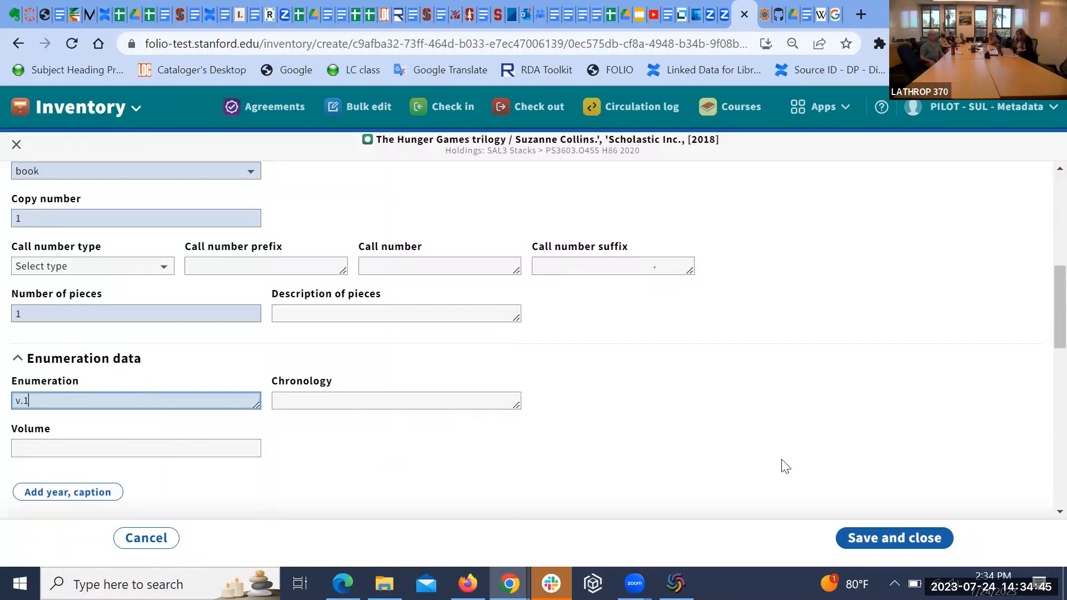
Step: Set the permanent loan type to Can circulate and save the item
{"action": "left_click", "coordinate": [871, 545]}
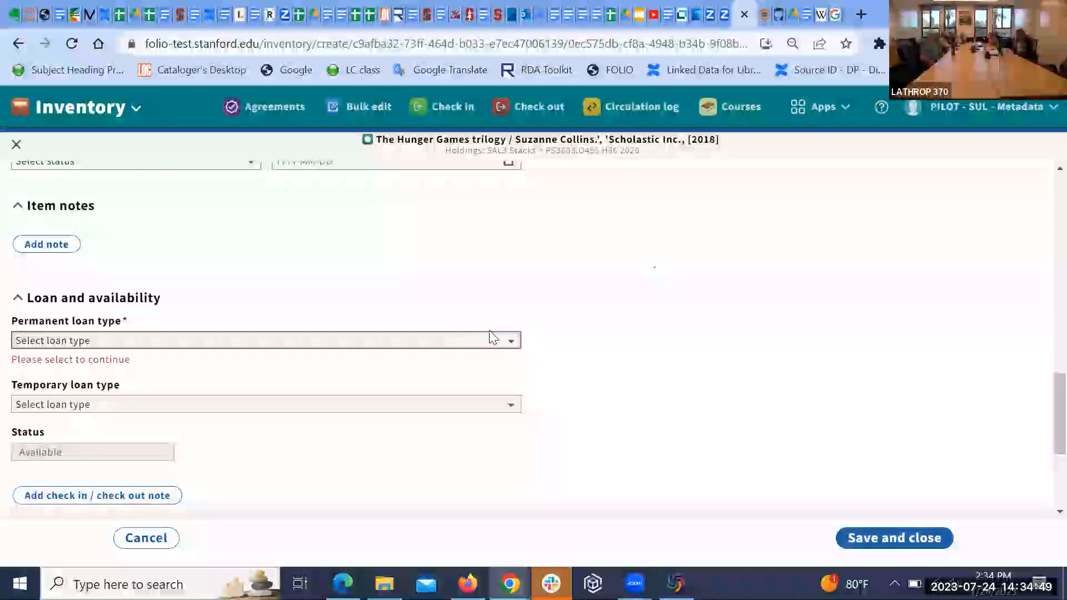
{"action": "left_click", "coordinate": [508, 341]}
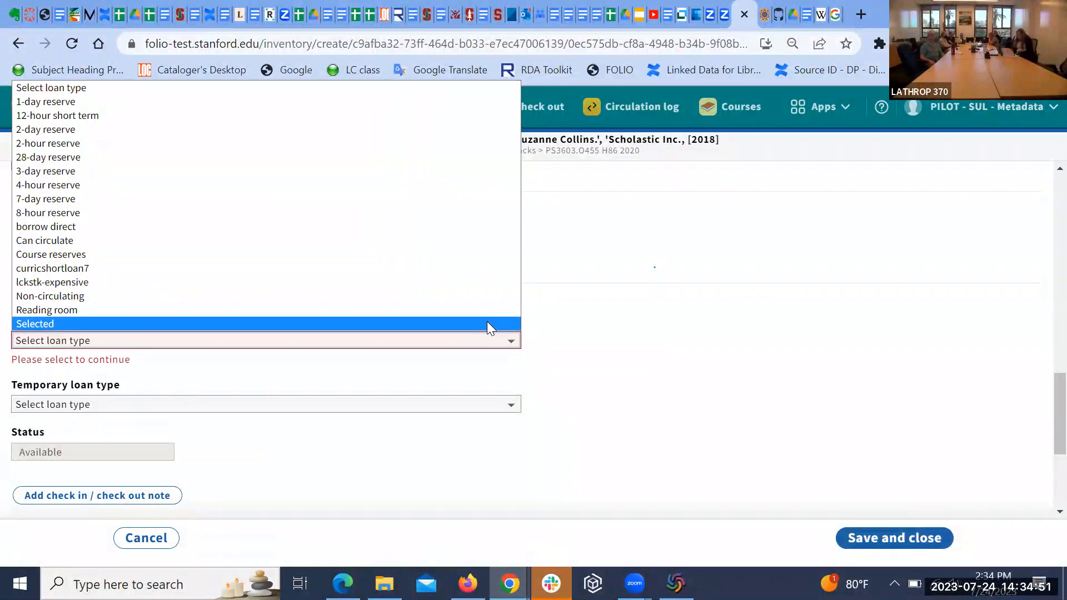
{"action": "left_click", "coordinate": [489, 240]}
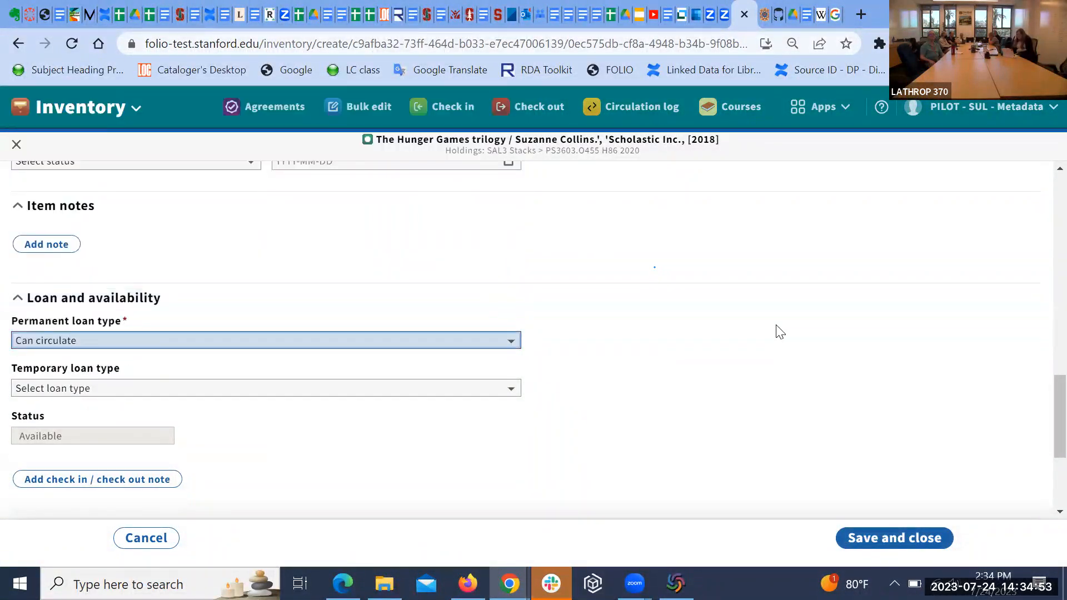
{"action": "left_click", "coordinate": [877, 540]}
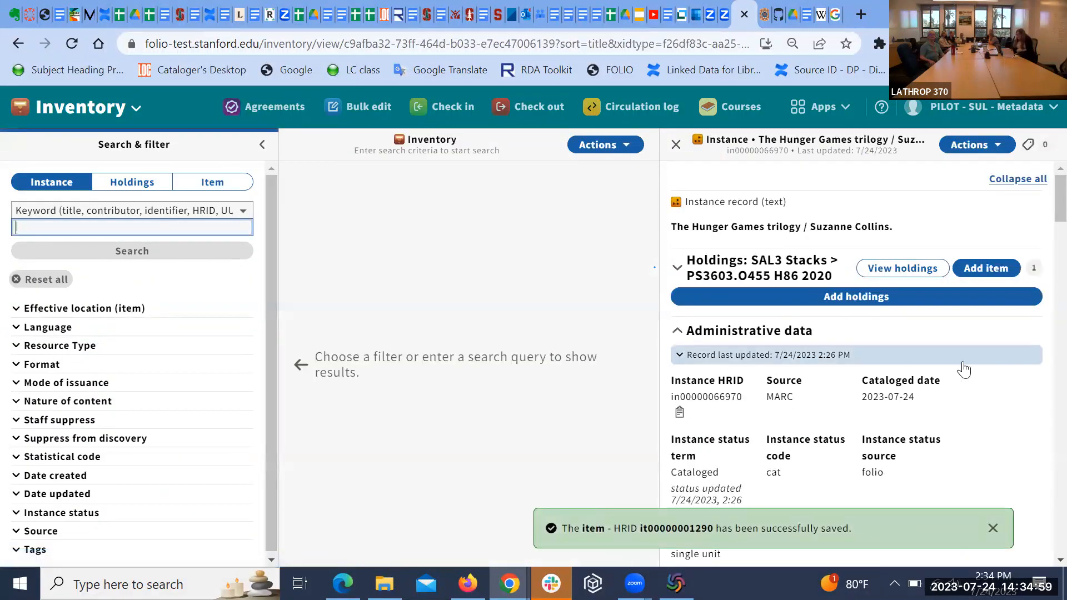
{"action": "left_click", "coordinate": [985, 268]}
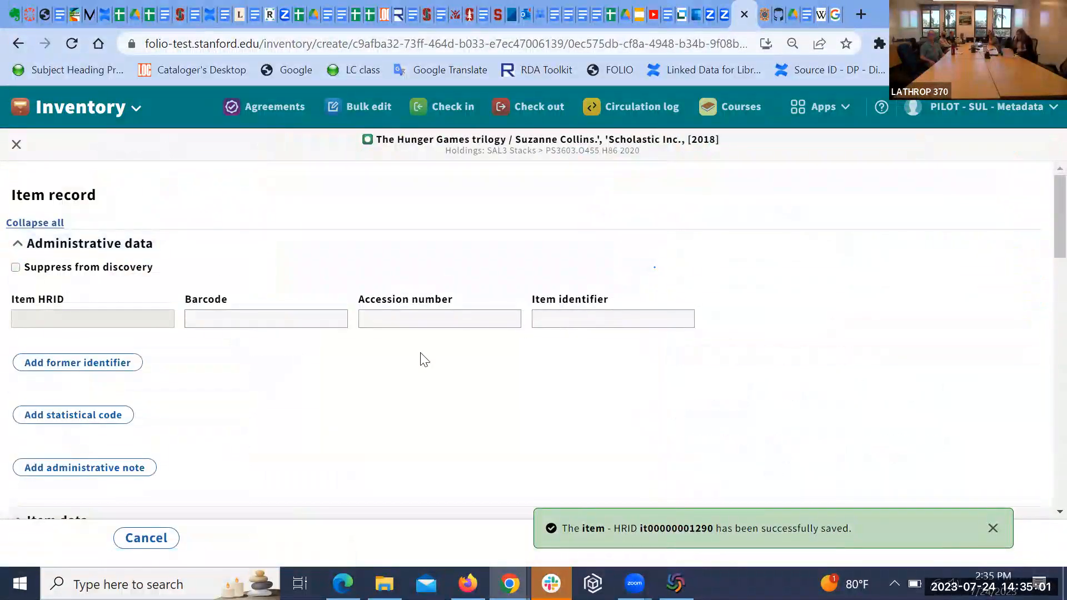
{"action": "left_click", "coordinate": [261, 315]}
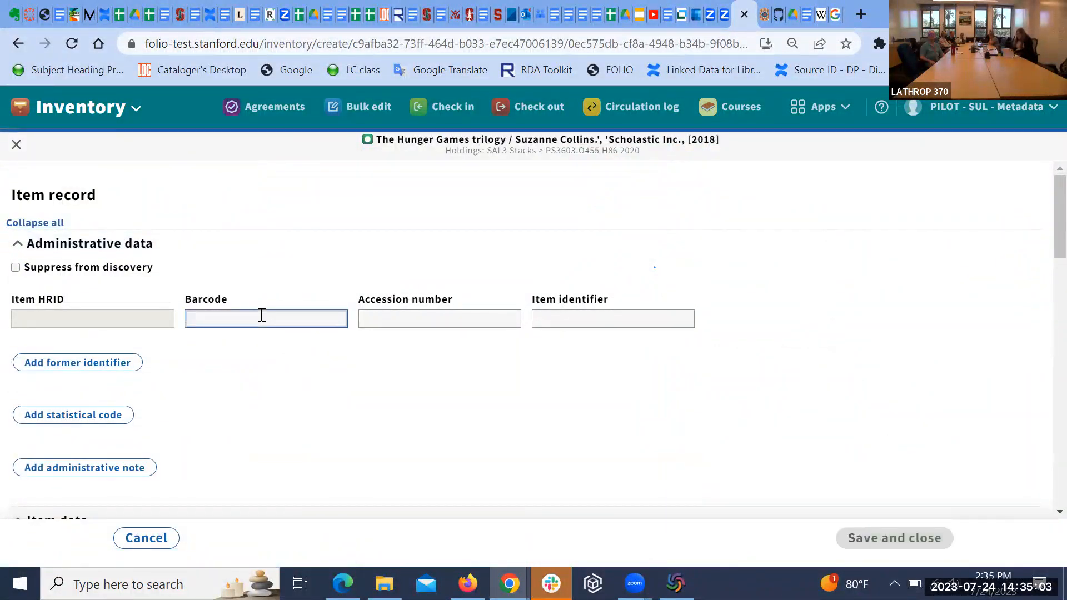
{"action": "type", "text": "361059898983"}
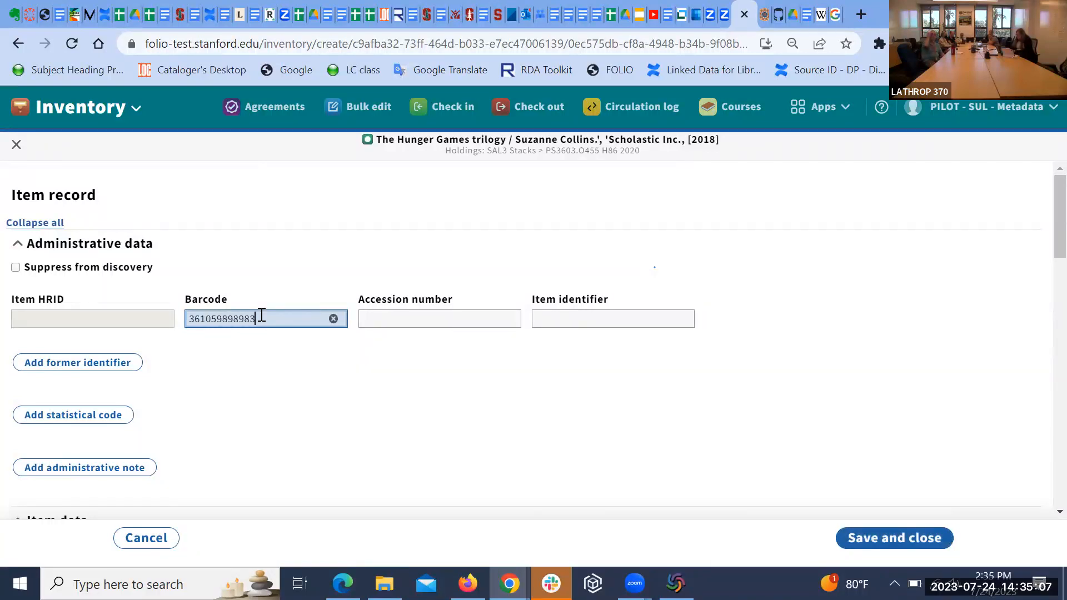
{"action": "scroll", "coordinate": [316, 410], "scroll_direction": "down", "scroll_amount": 3}
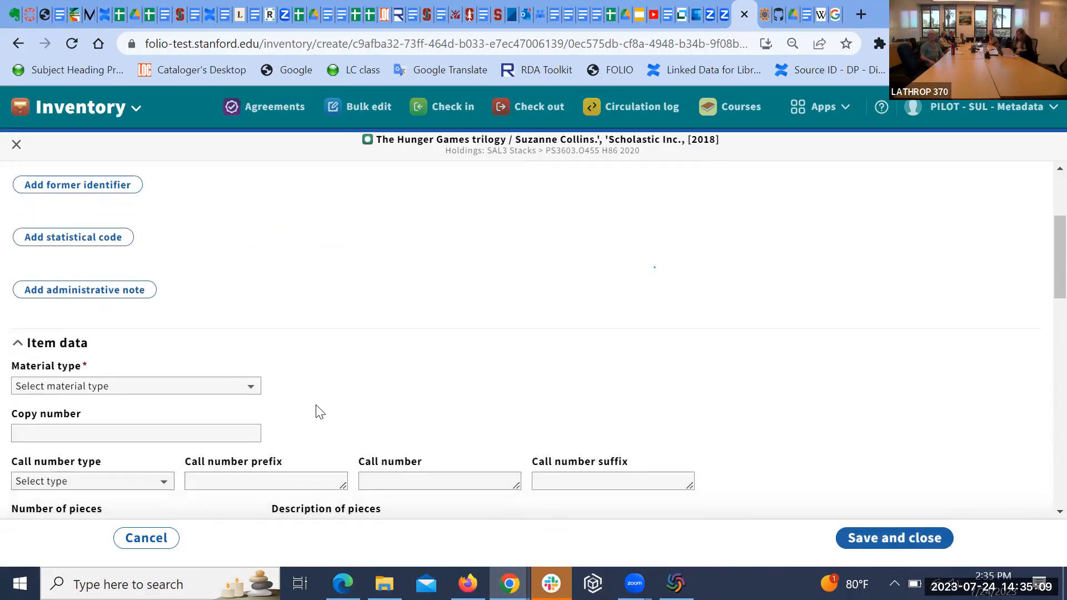
Step: Enter material type book, copy 1, one piece, enumeration v.2, and attempt to save
{"action": "left_click", "coordinate": [251, 388]}
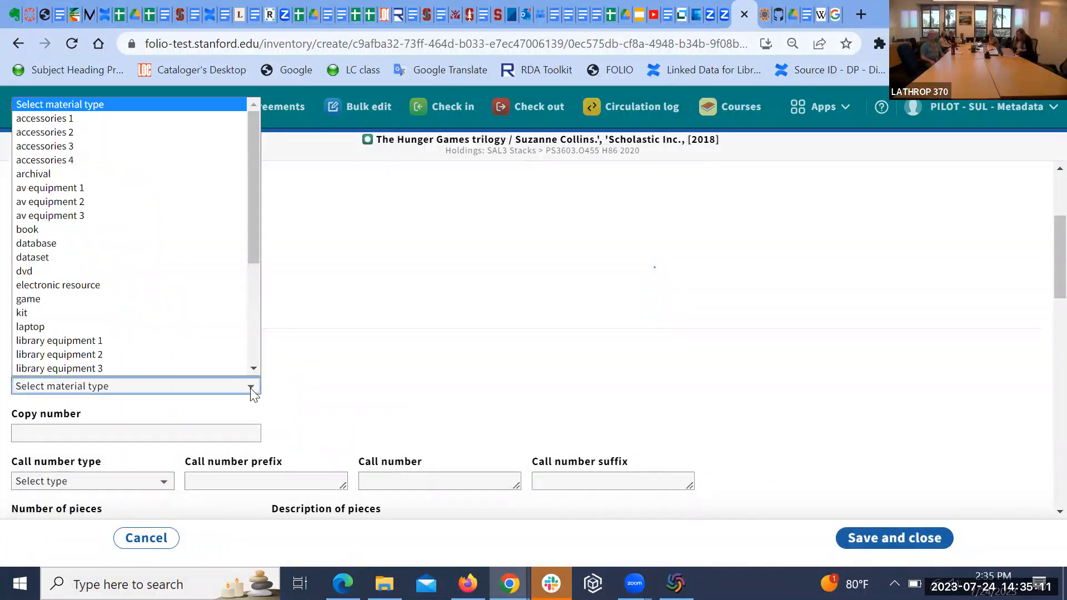
{"action": "left_click", "coordinate": [221, 232]}
{"action": "scroll", "coordinate": [391, 306], "scroll_direction": "down", "scroll_amount": 2}
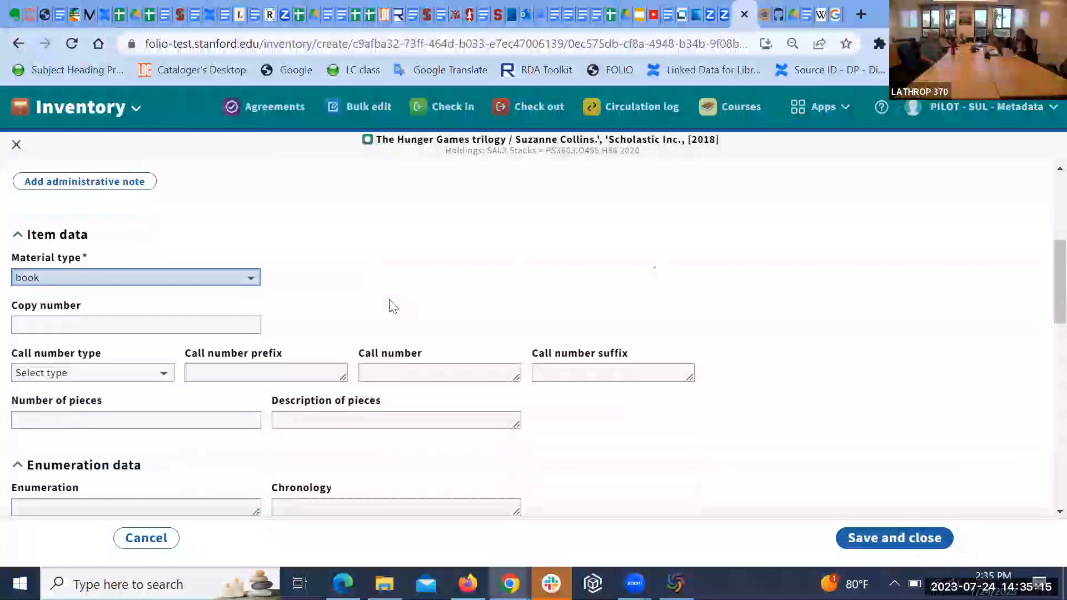
{"action": "left_click", "coordinate": [249, 316]}
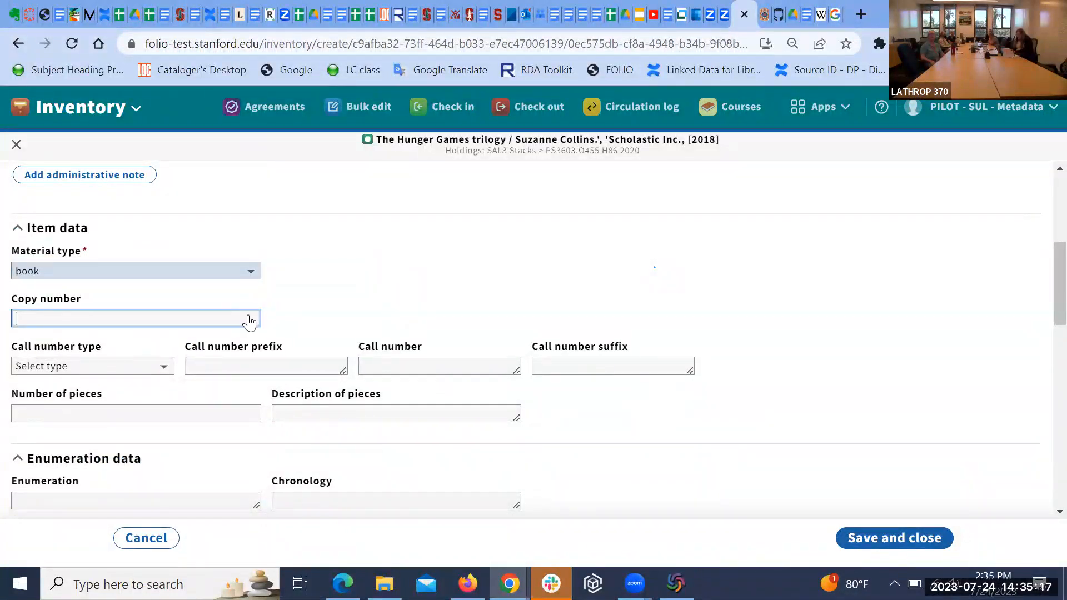
{"action": "type", "text": "1"}
{"action": "scroll", "coordinate": [345, 312], "scroll_direction": "down", "scroll_amount": 1}
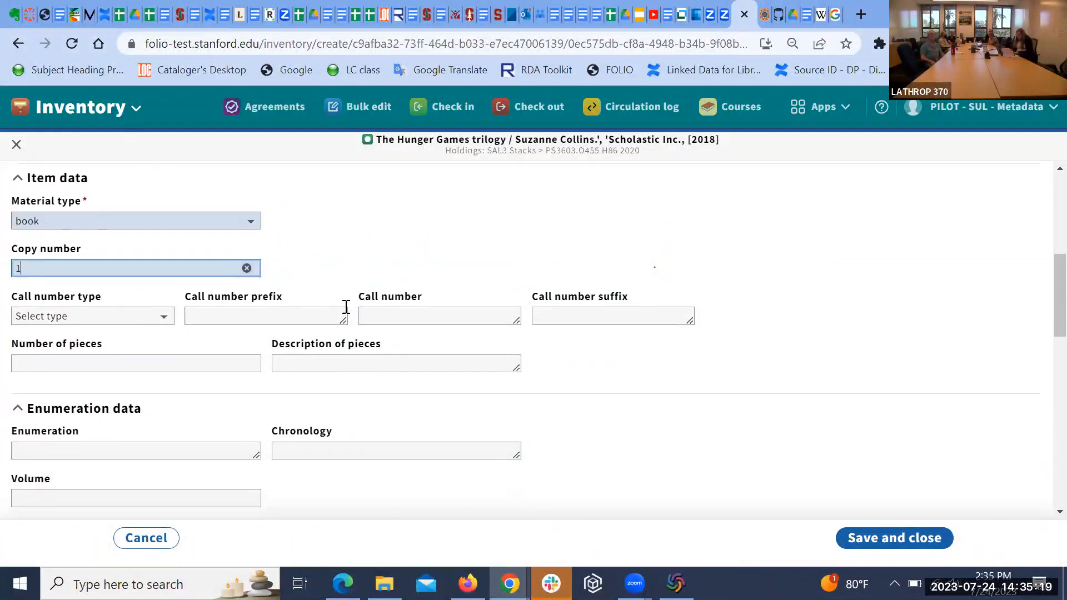
{"action": "left_click", "coordinate": [190, 363]}
{"action": "type", "text": "1"}
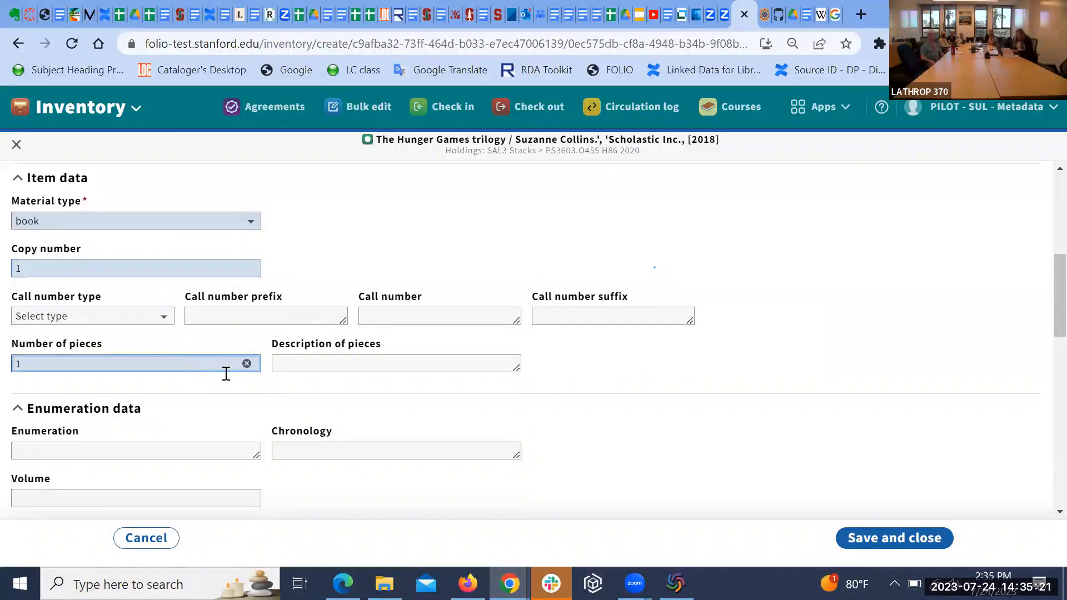
{"action": "left_click", "coordinate": [117, 448]}
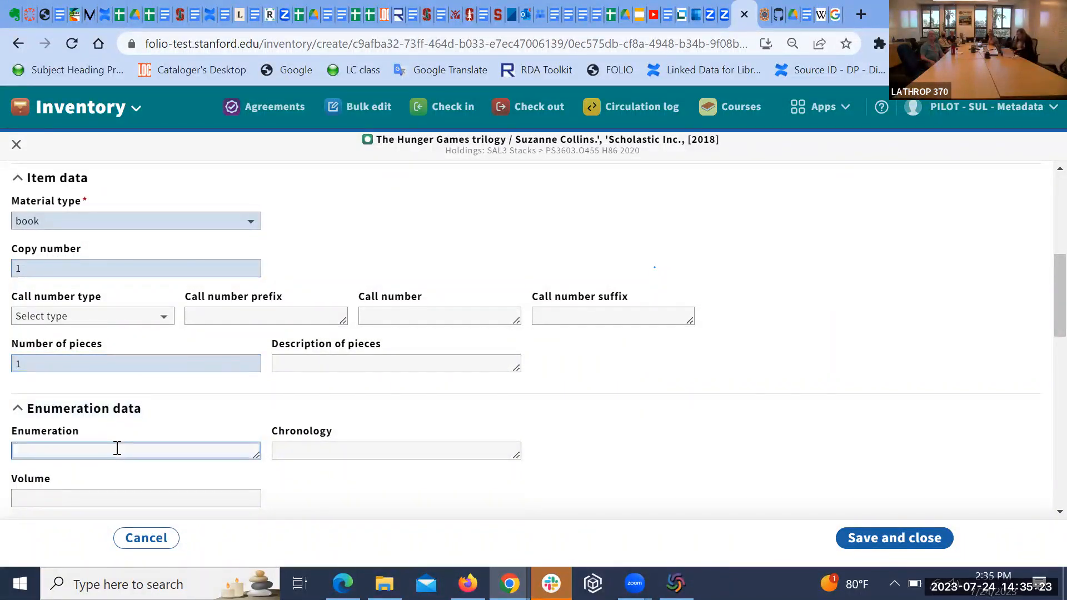
{"action": "type", "text": "v.2"}
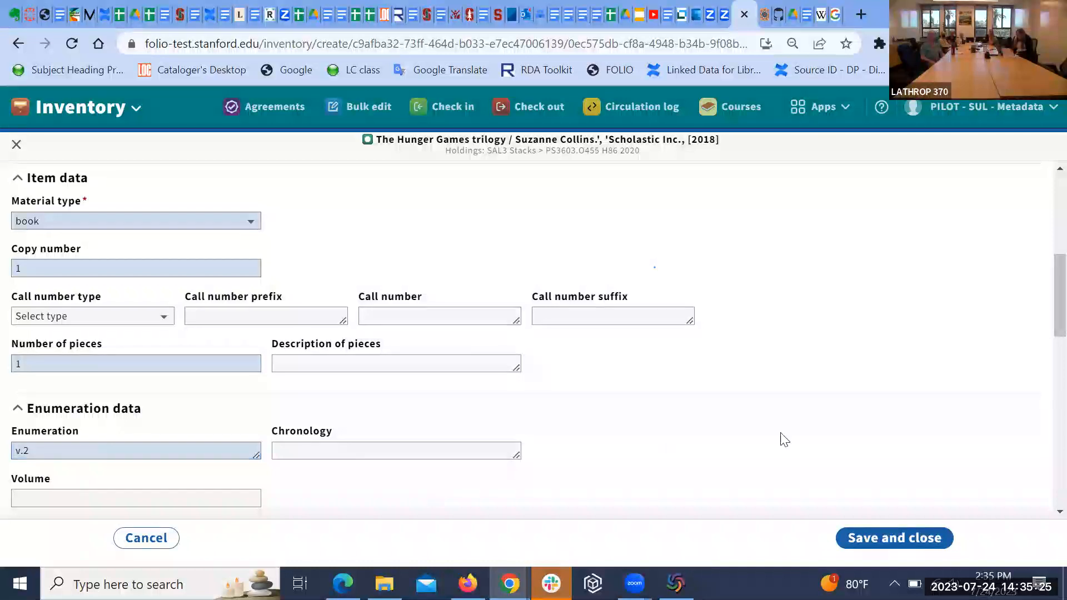
{"action": "left_click", "coordinate": [865, 539]}
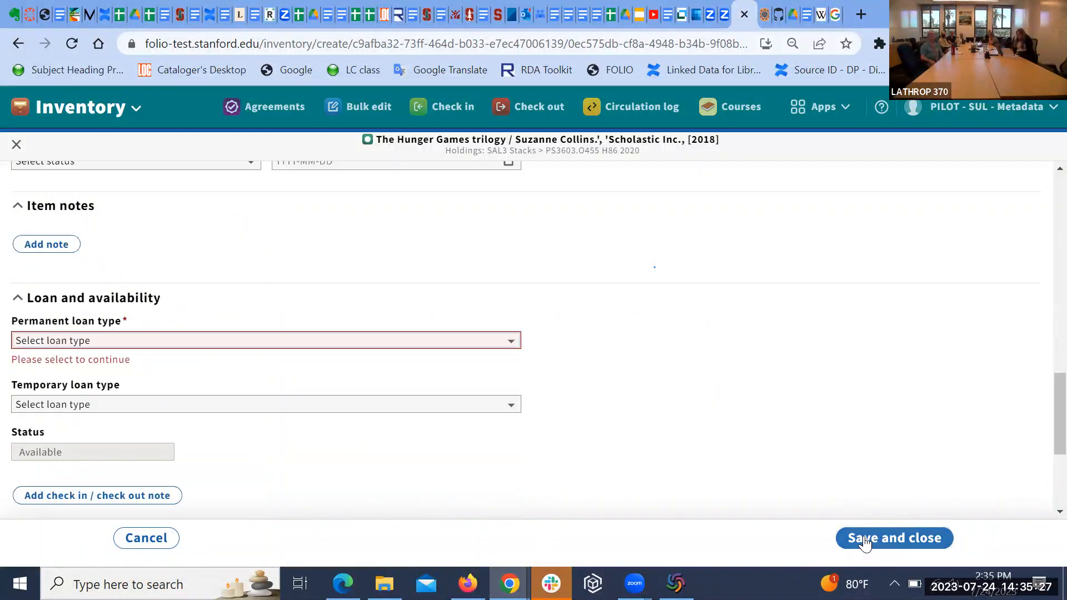
Step: Choose Can circulate as the second item's permanent loan type and review the form
{"action": "left_click", "coordinate": [510, 343]}
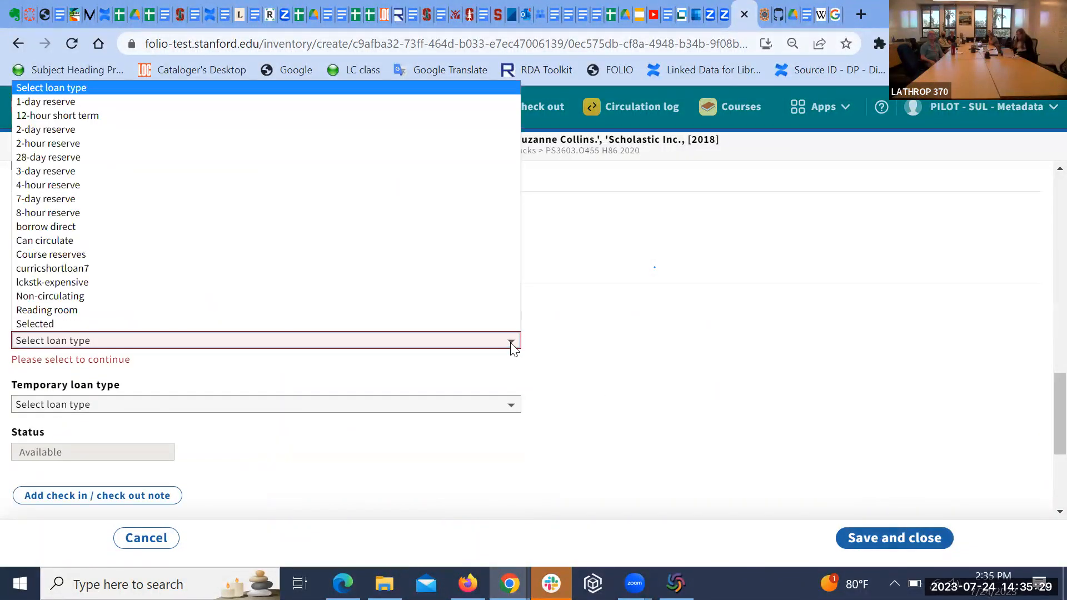
{"action": "left_click", "coordinate": [473, 240]}
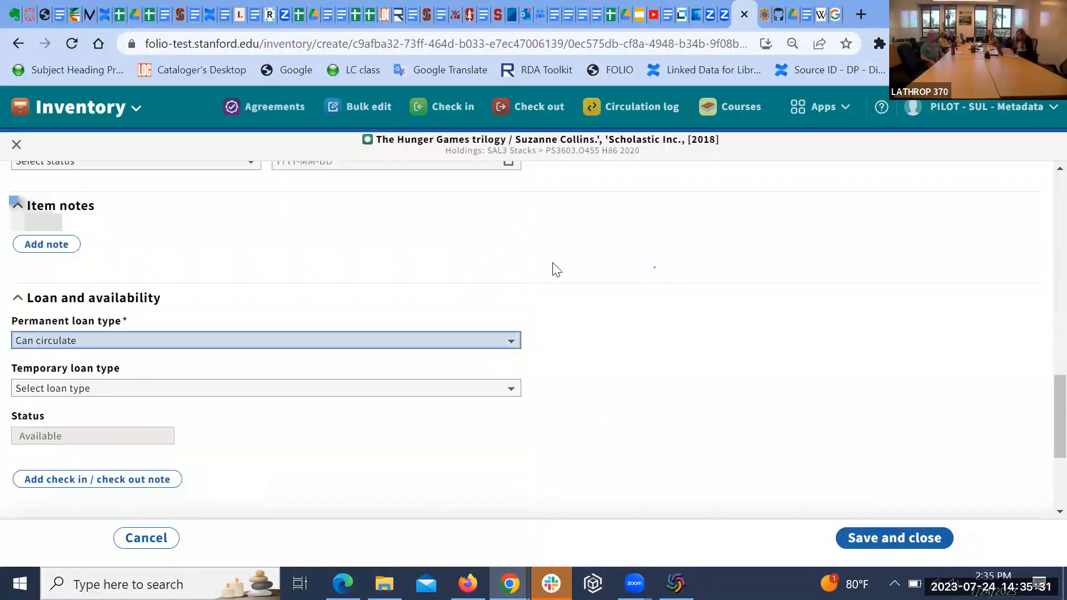
{"action": "scroll", "coordinate": [662, 348], "scroll_direction": "down", "scroll_amount": 2}
{"action": "scroll", "coordinate": [663, 348], "scroll_direction": "down", "scroll_amount": 2}
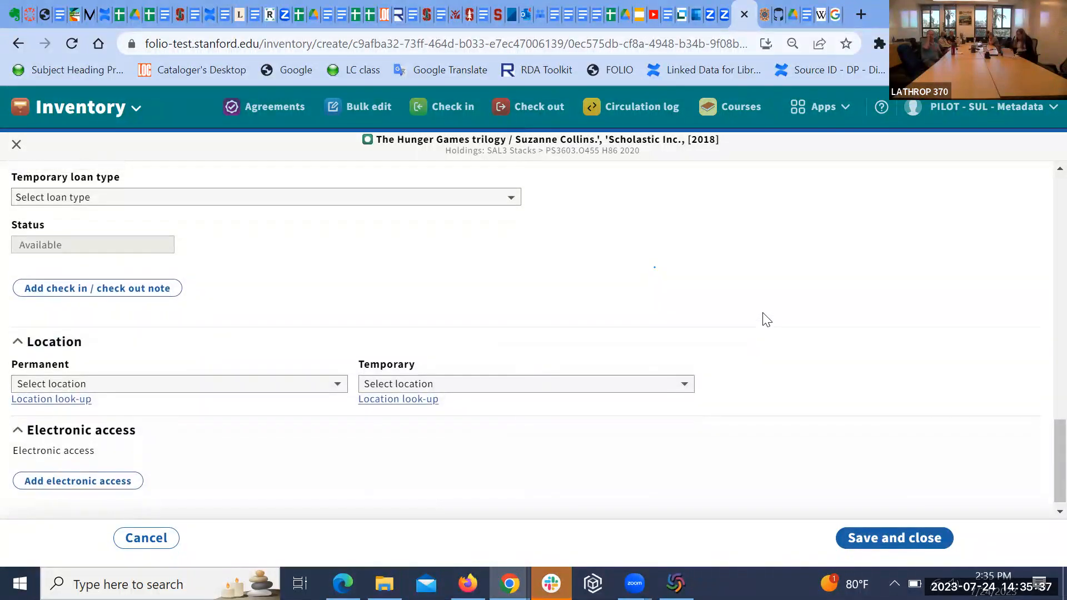
{"action": "scroll", "coordinate": [767, 319], "scroll_direction": "up", "scroll_amount": 1}
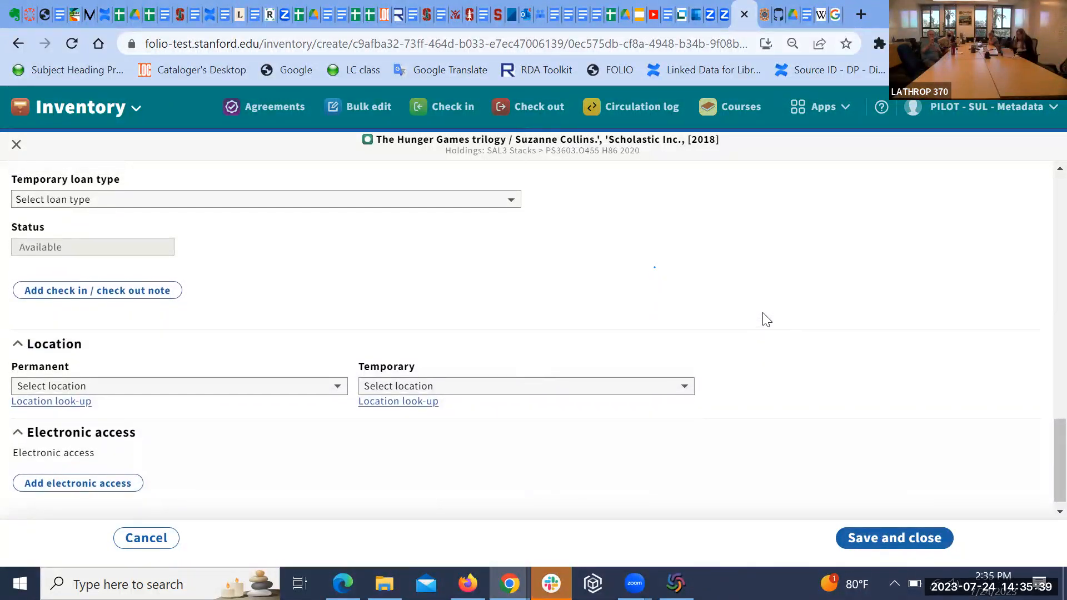
{"action": "scroll", "coordinate": [767, 320], "scroll_direction": "up", "scroll_amount": 5}
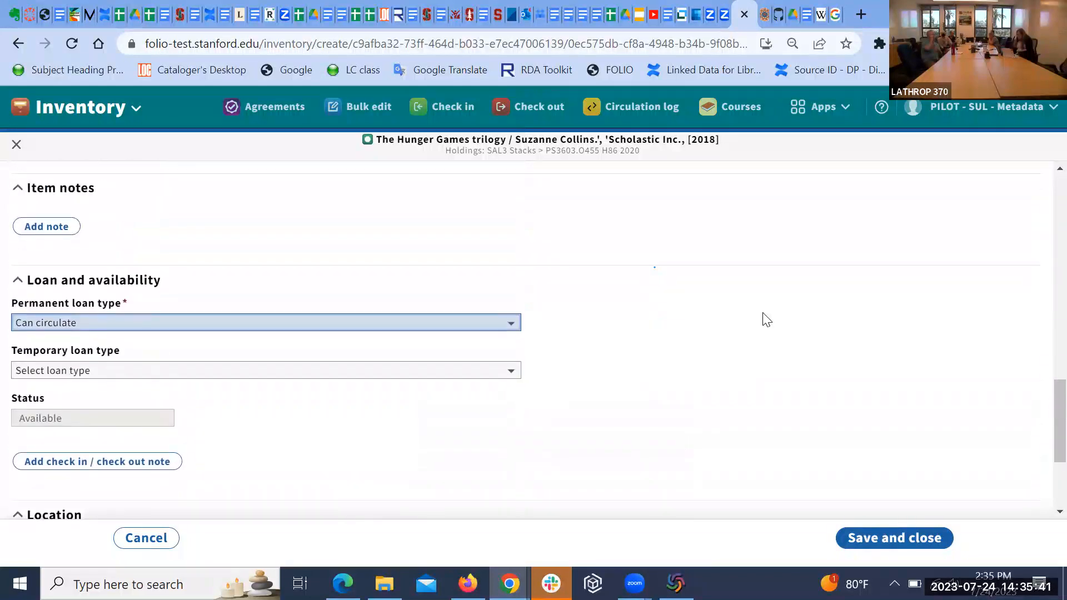
{"action": "scroll", "coordinate": [764, 321], "scroll_direction": "up", "scroll_amount": 1}
{"action": "scroll", "coordinate": [763, 321], "scroll_direction": "up", "scroll_amount": 5}
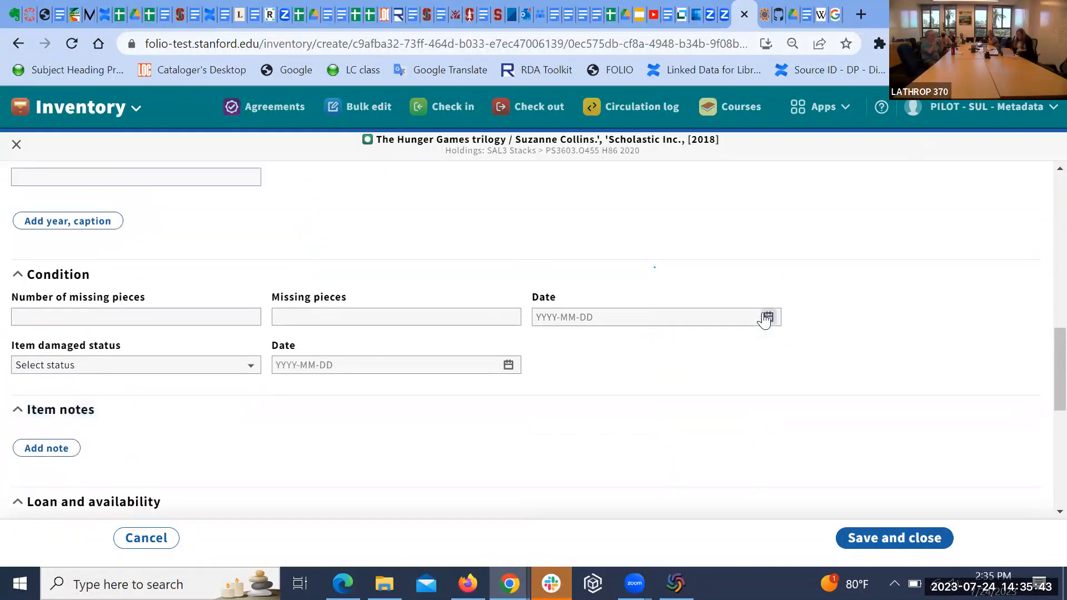
{"action": "scroll", "coordinate": [765, 320], "scroll_direction": "down", "scroll_amount": 6}
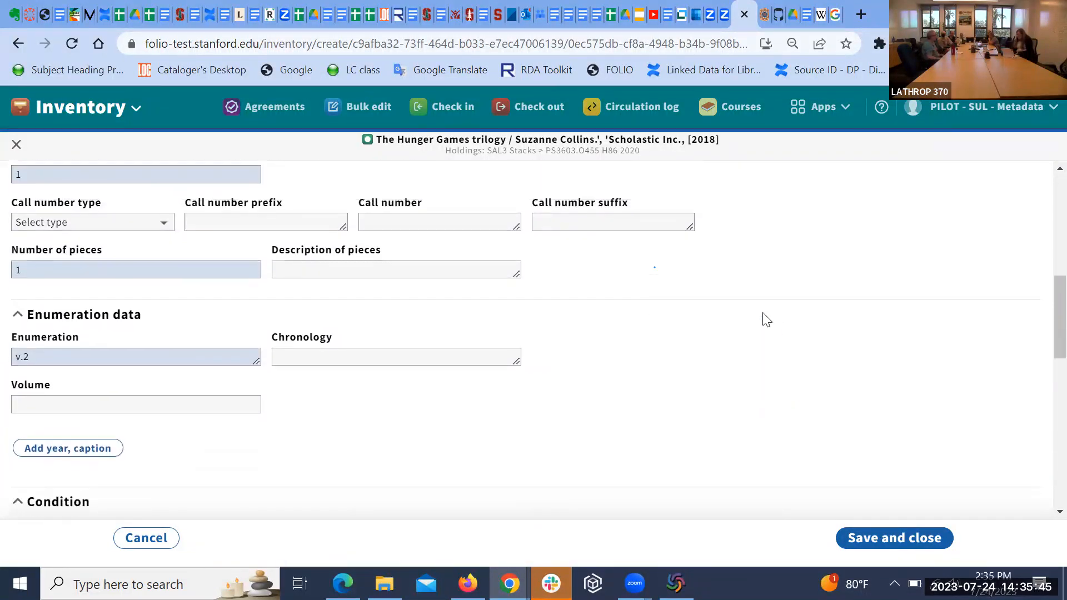
{"action": "scroll", "coordinate": [765, 320], "scroll_direction": "down", "scroll_amount": 3}
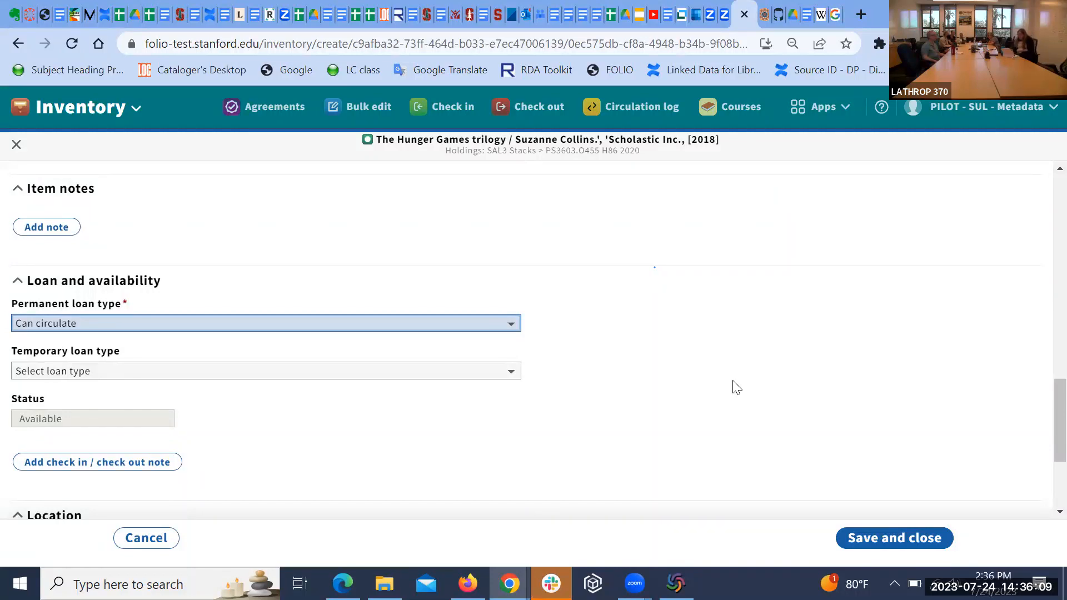
{"action": "scroll", "coordinate": [731, 391], "scroll_direction": "down", "scroll_amount": 2}
{"action": "scroll", "coordinate": [731, 389], "scroll_direction": "down", "scroll_amount": 1}
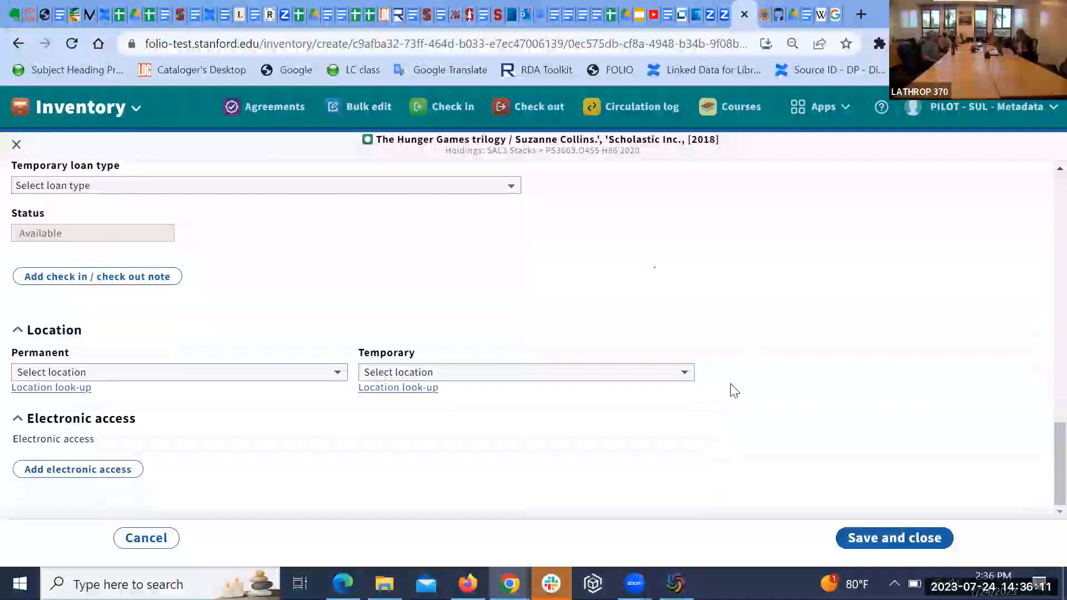
Step: Filter temporary locations with 'sul ts p' and pick SUL TS Processing (SUL-TS-PROCESSING)
{"action": "left_click", "coordinate": [683, 374]}
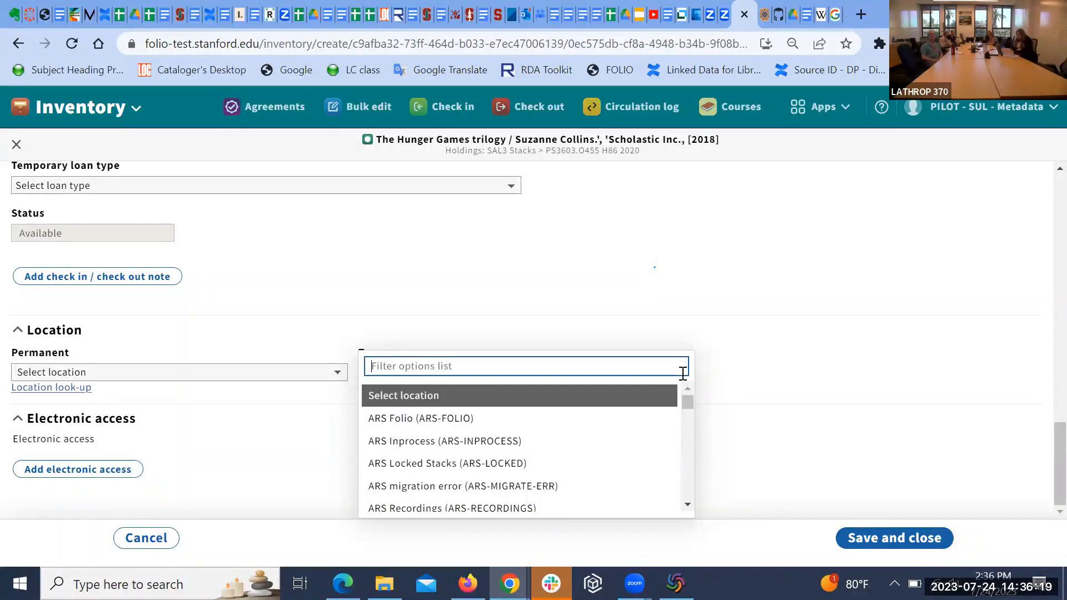
{"action": "type", "text": "sul ts "}
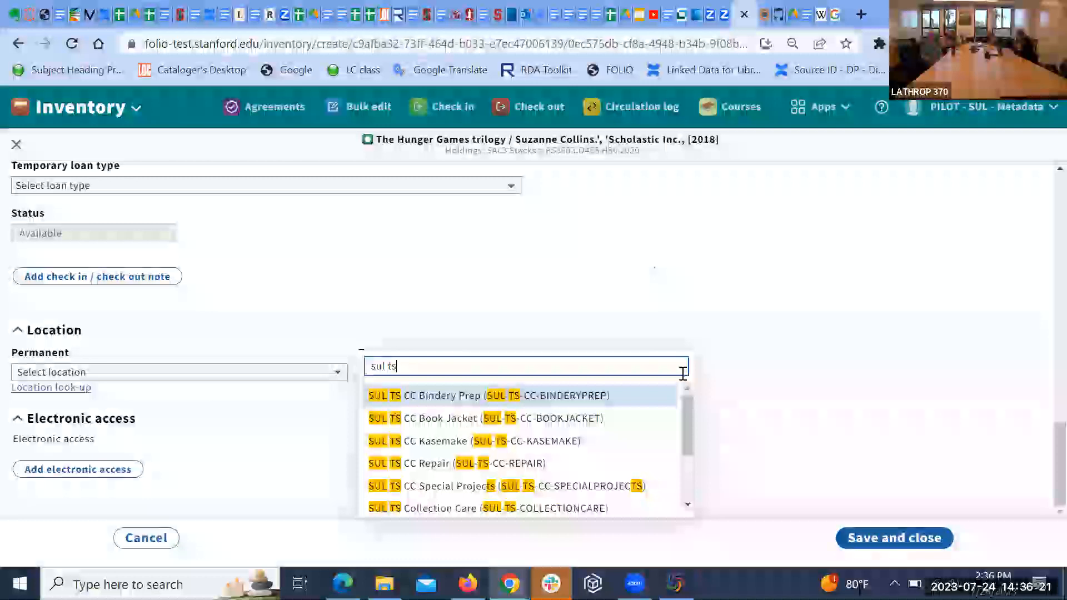
{"action": "type", "text": "p"}
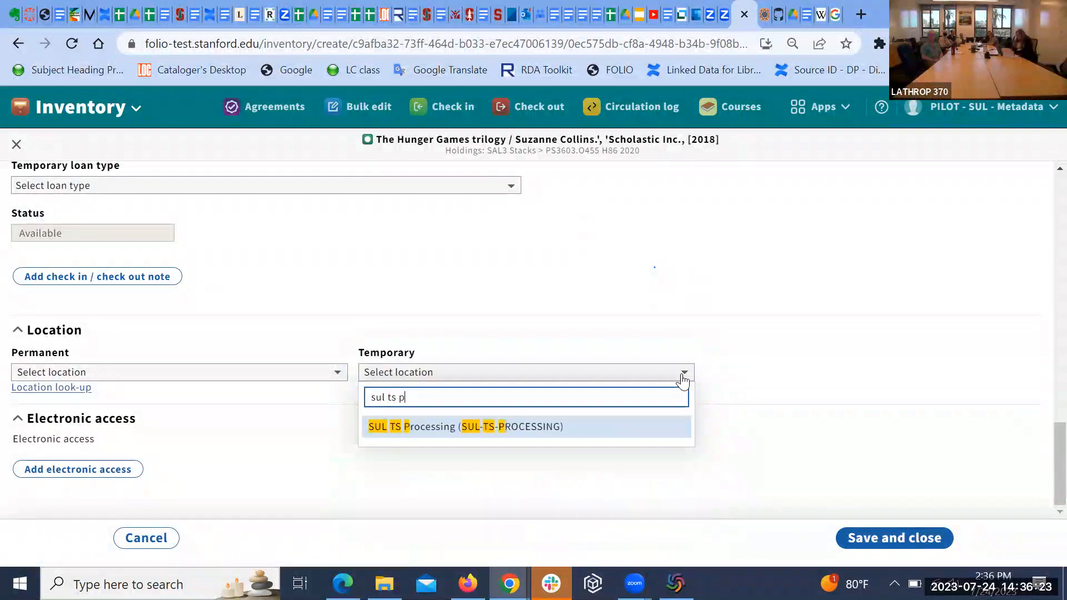
{"action": "left_click", "coordinate": [602, 425]}
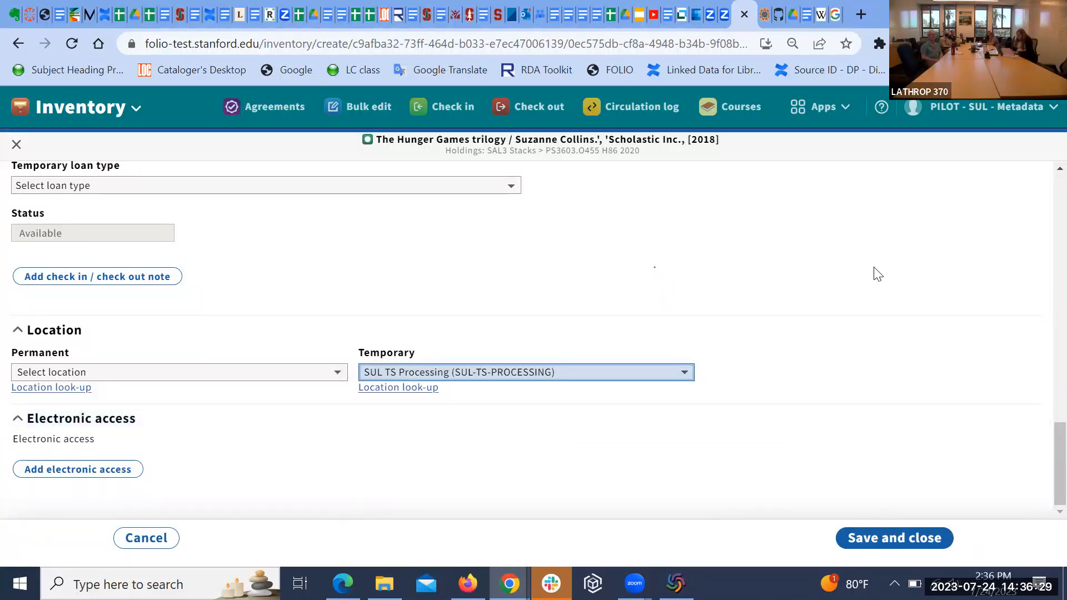
{"action": "scroll", "coordinate": [877, 275], "scroll_direction": "up", "scroll_amount": 1}
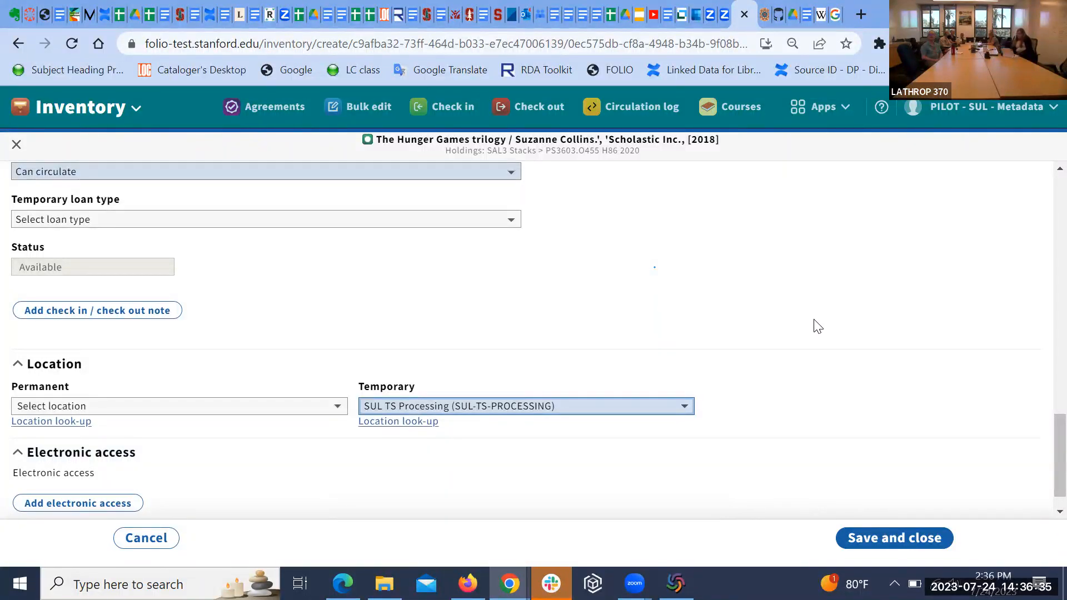
Step: Reopen the Temporary location dropdown to review its choices
{"action": "scroll", "coordinate": [818, 327], "scroll_direction": "down", "scroll_amount": 1}
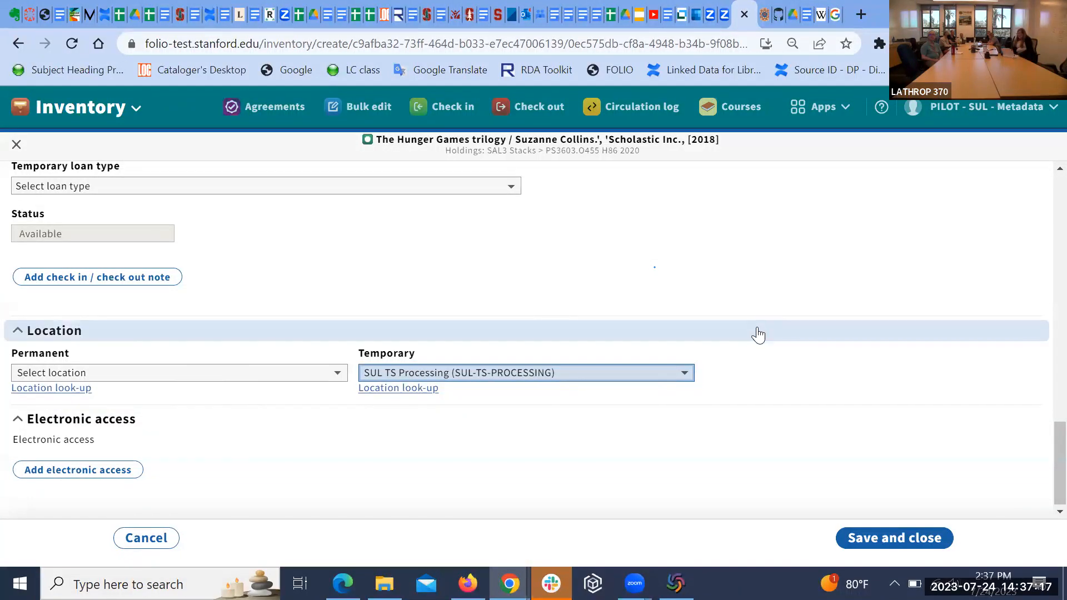
{"action": "left_click", "coordinate": [641, 349]}
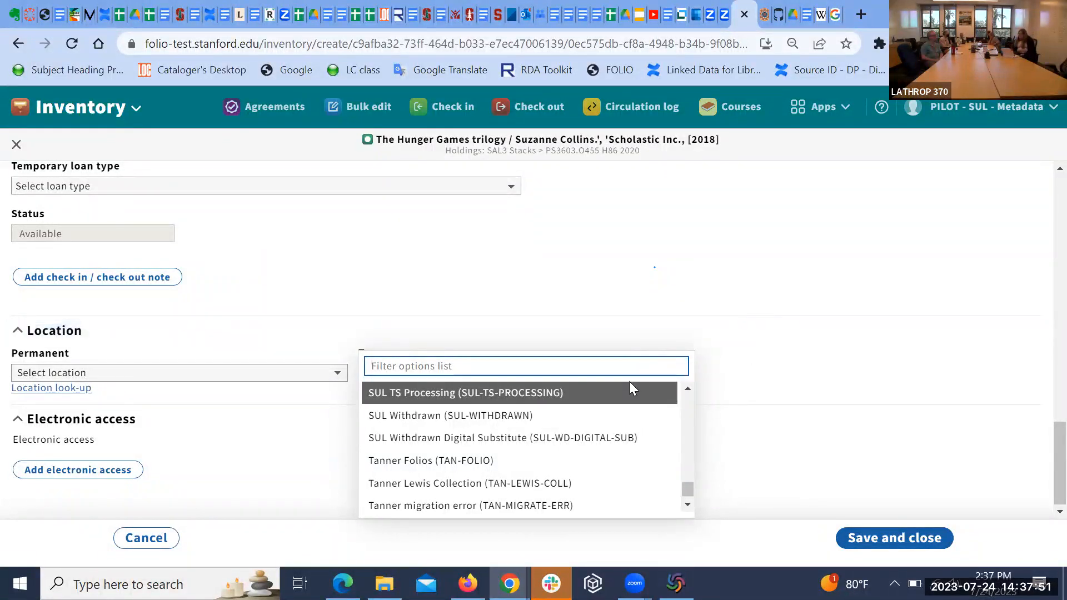
Step: Keep SUL TS Processing as temporary location and save the second item
{"action": "left_click", "coordinate": [625, 397]}
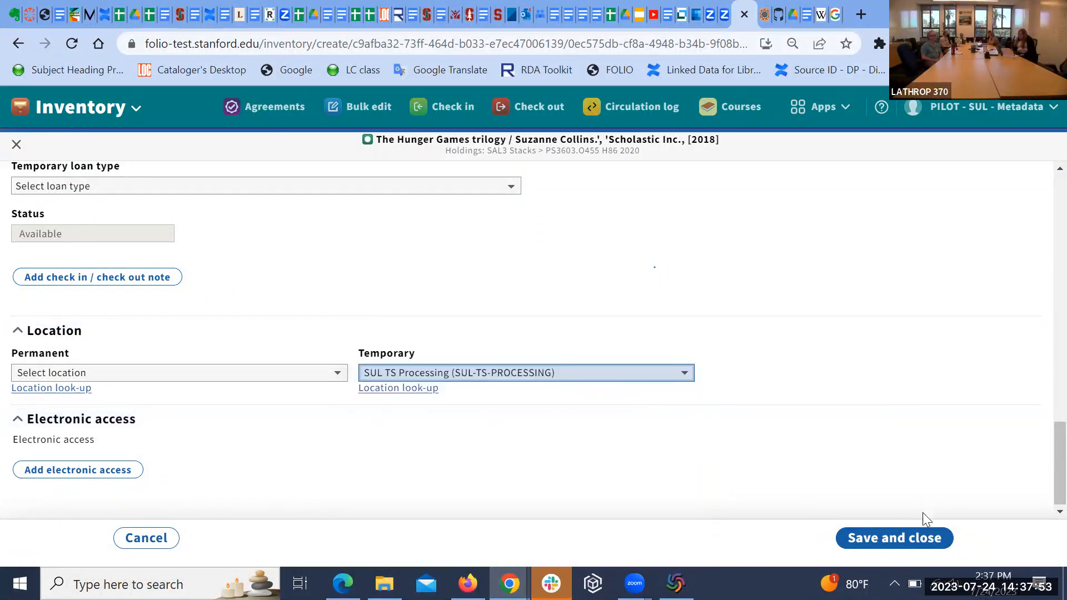
{"action": "left_click", "coordinate": [900, 541]}
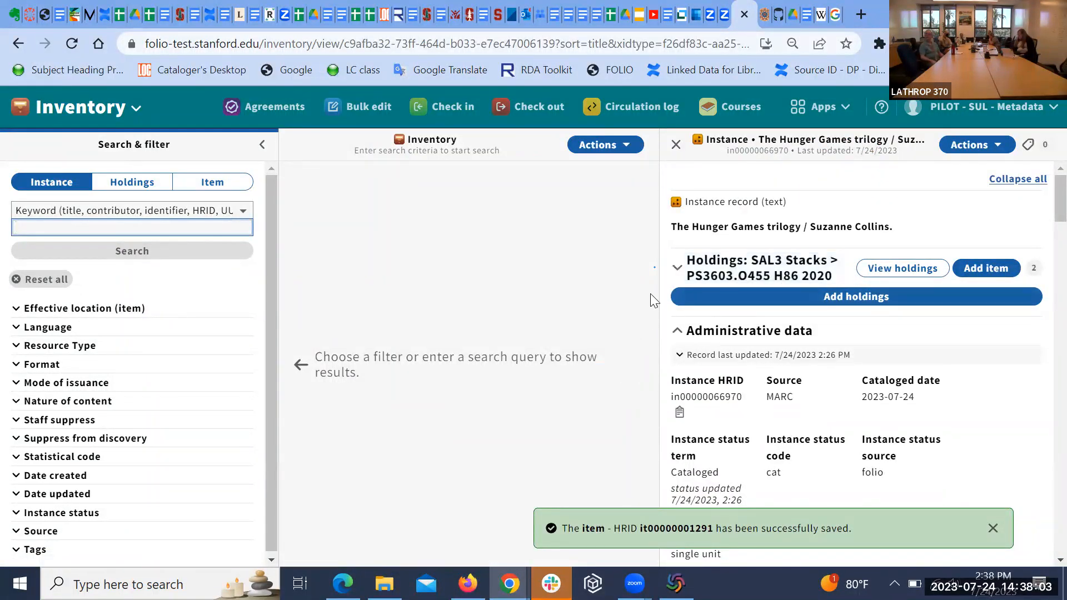
Step: Expand the Holdings section and widen the instance pane to show both items
{"action": "left_click", "coordinate": [677, 272]}
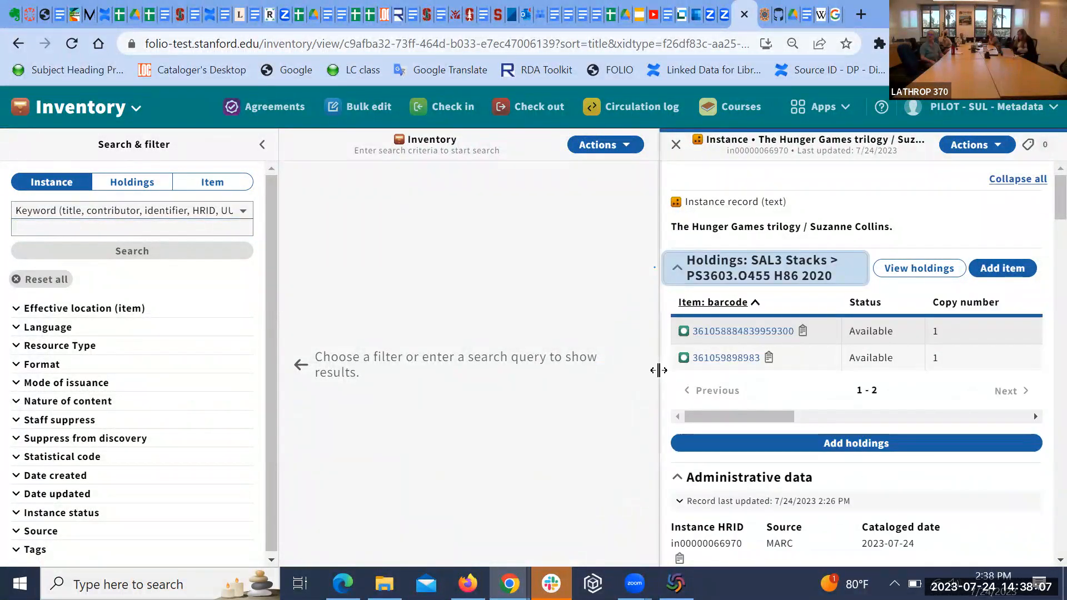
{"action": "left_click_drag", "start_coordinate": [659, 370], "coordinate": [301, 365]}
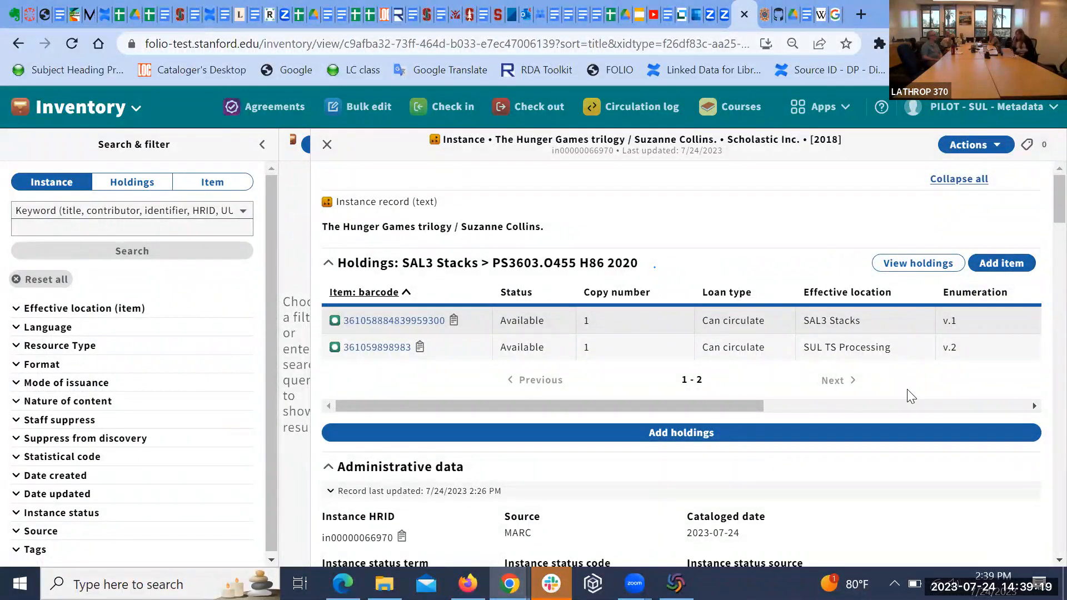
{"action": "scroll", "coordinate": [907, 389], "scroll_direction": "down", "scroll_amount": 2}
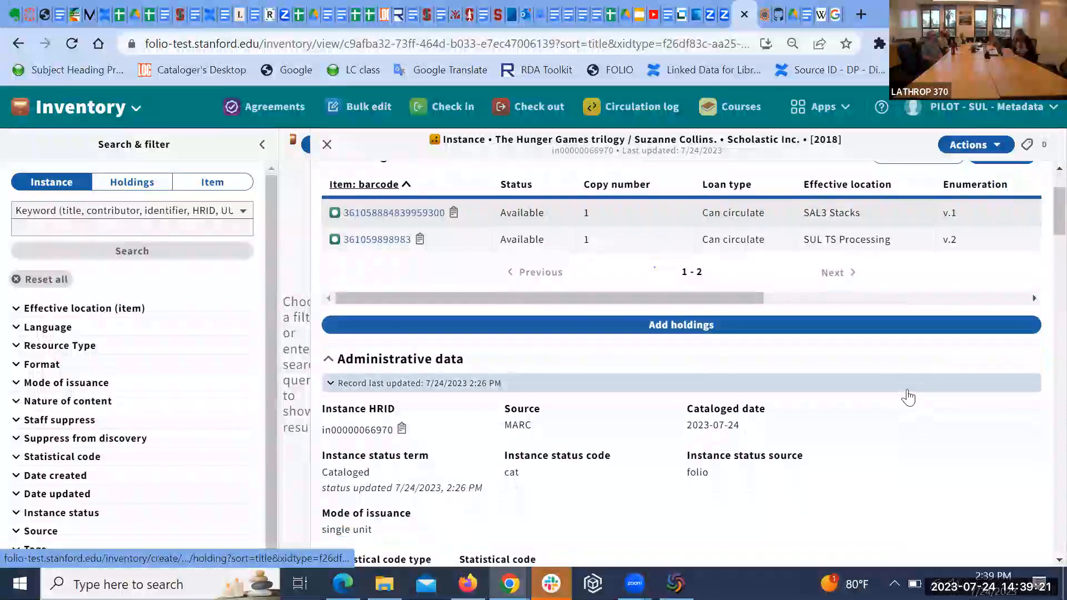
{"action": "right_click", "coordinate": [907, 389]}
{"action": "left_click", "coordinate": [888, 465]}
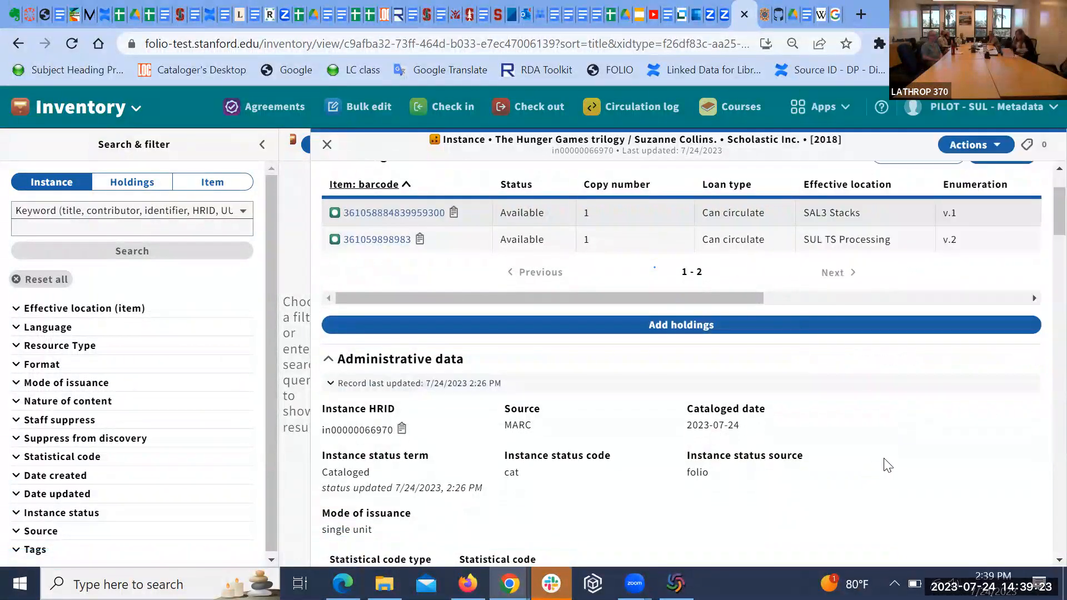
{"action": "scroll", "coordinate": [887, 465], "scroll_direction": "up", "scroll_amount": 1}
{"action": "scroll", "coordinate": [887, 465], "scroll_direction": "down", "scroll_amount": 1}
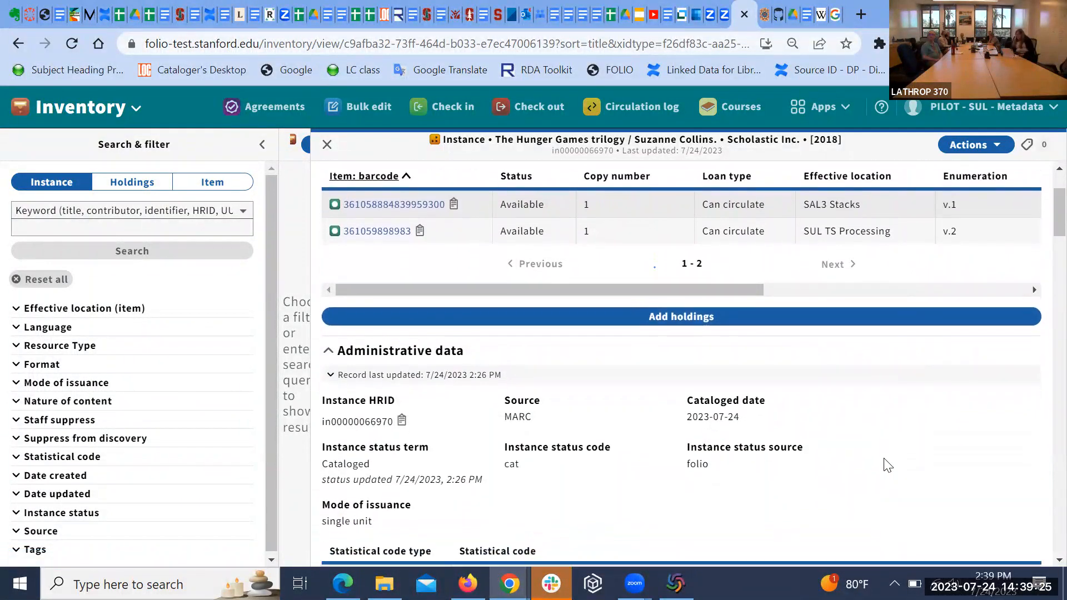
{"action": "scroll", "coordinate": [888, 465], "scroll_direction": "down", "scroll_amount": 1}
{"action": "scroll", "coordinate": [888, 465], "scroll_direction": "down", "scroll_amount": 1}
{"action": "right_click", "coordinate": [887, 466]}
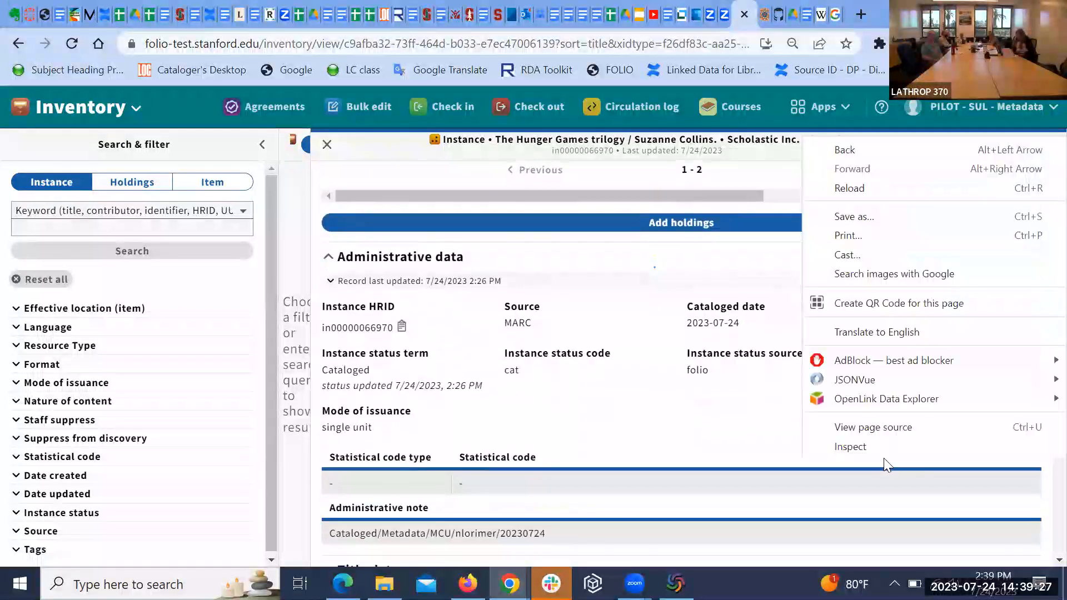
{"action": "left_click", "coordinate": [710, 448]}
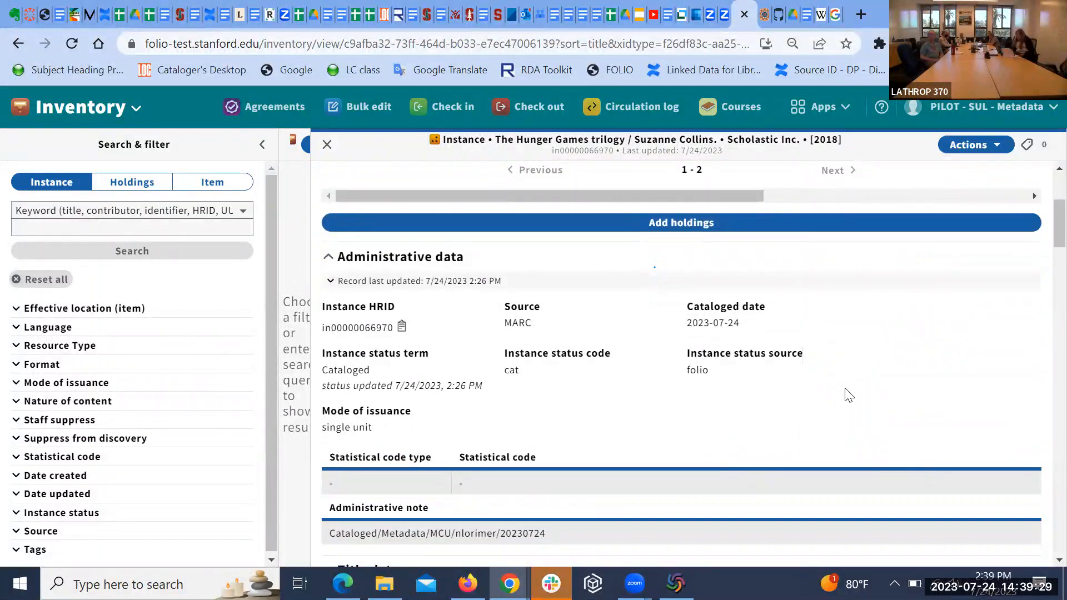
{"action": "scroll", "coordinate": [848, 395], "scroll_direction": "up", "scroll_amount": 3}
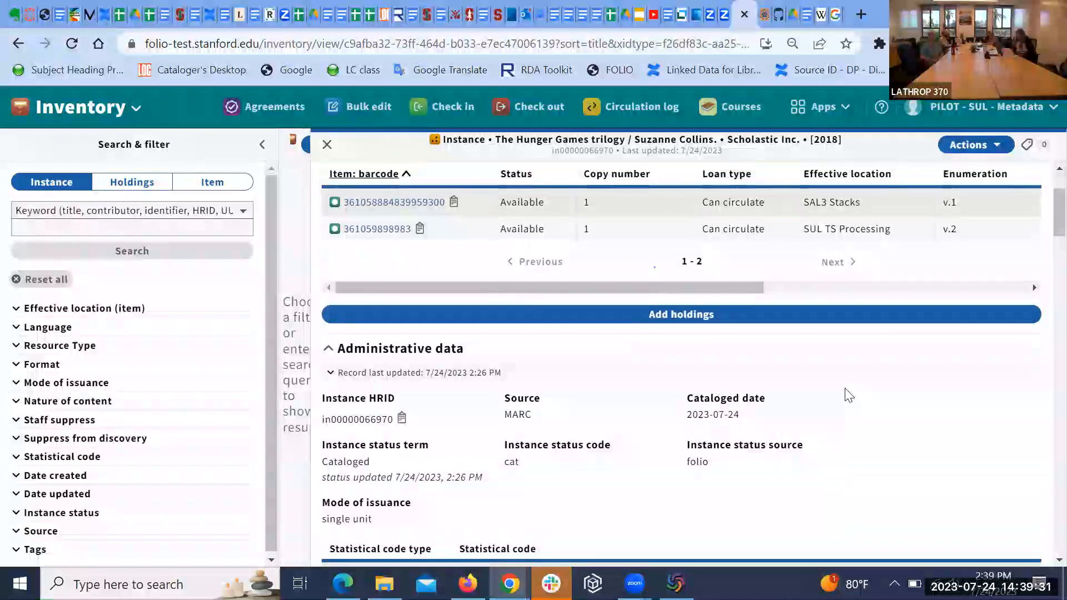
{"action": "scroll", "coordinate": [848, 395], "scroll_direction": "up", "scroll_amount": 3}
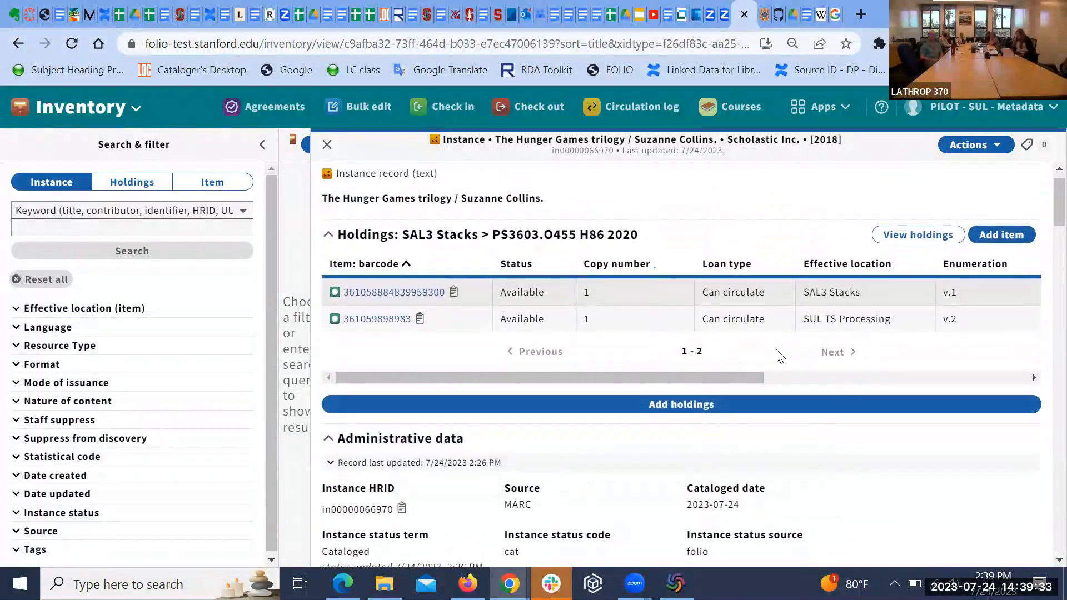
{"action": "scroll", "coordinate": [780, 356], "scroll_direction": "up", "scroll_amount": 1}
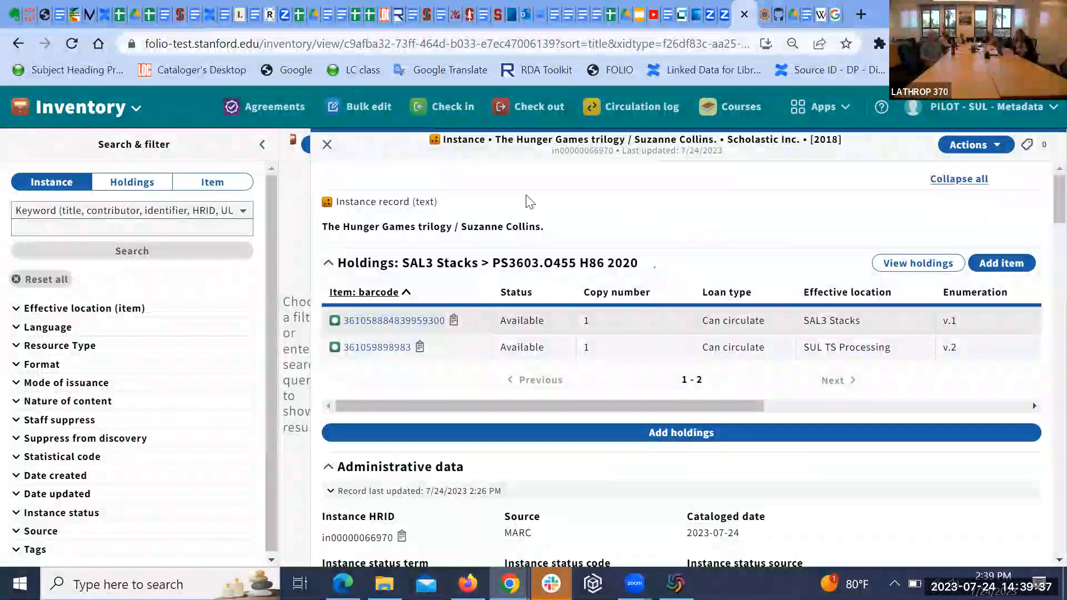
Step: Close The Hunger Games trilogy record, leaving the Inventory search page empty
{"action": "left_click", "coordinate": [327, 146]}
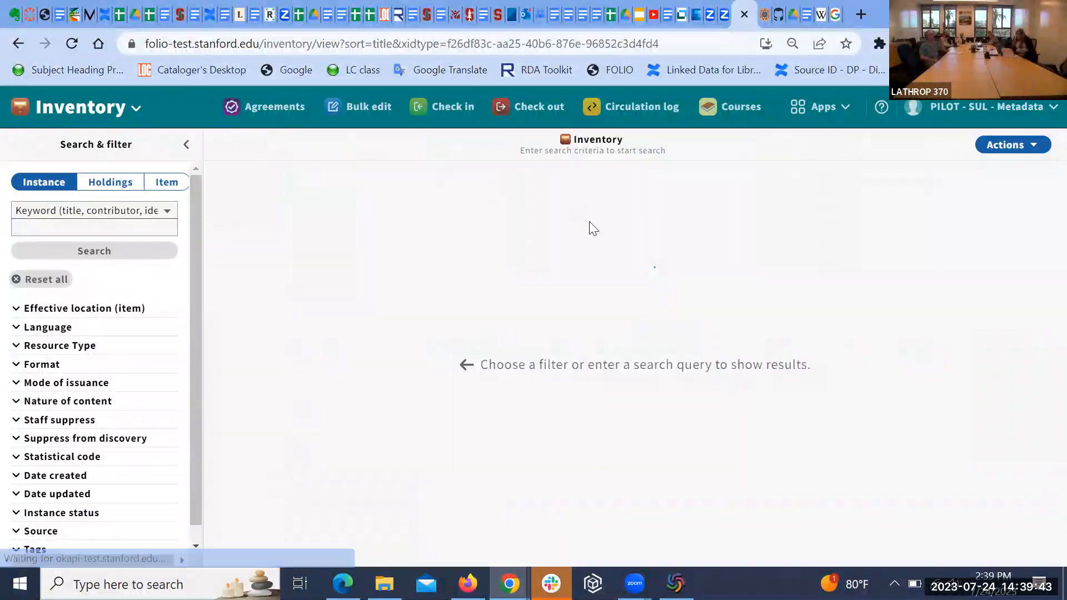
{"action": "left_click_drag", "start_coordinate": [680, 334], "coordinate": [646, 326]}
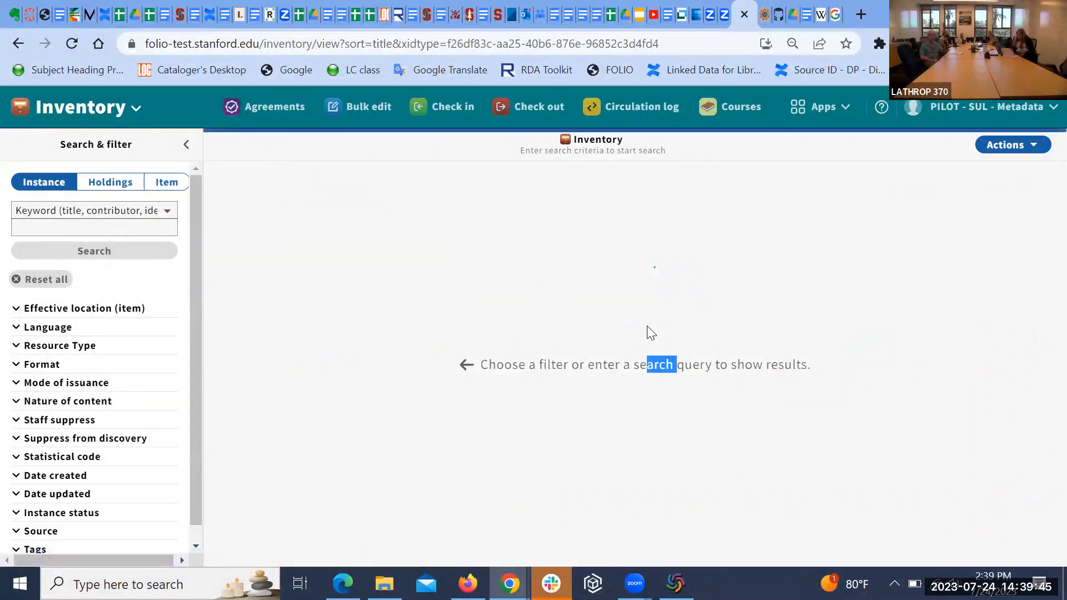
{"action": "left_click", "coordinate": [520, 270]}
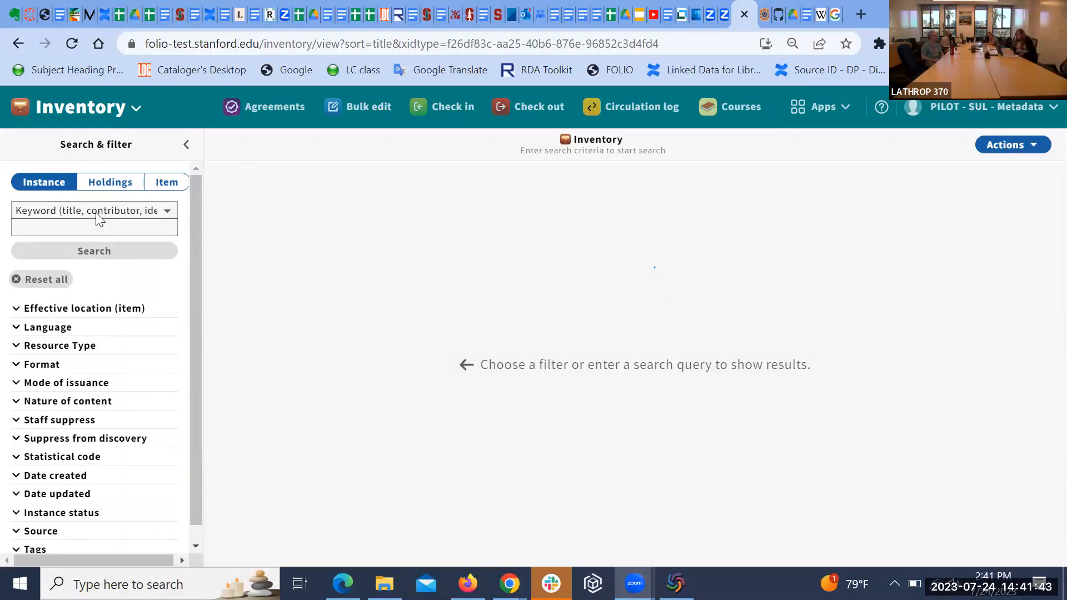
Step: Run an Inventory keyword search for 'hunger games'
{"action": "left_click", "coordinate": [100, 230]}
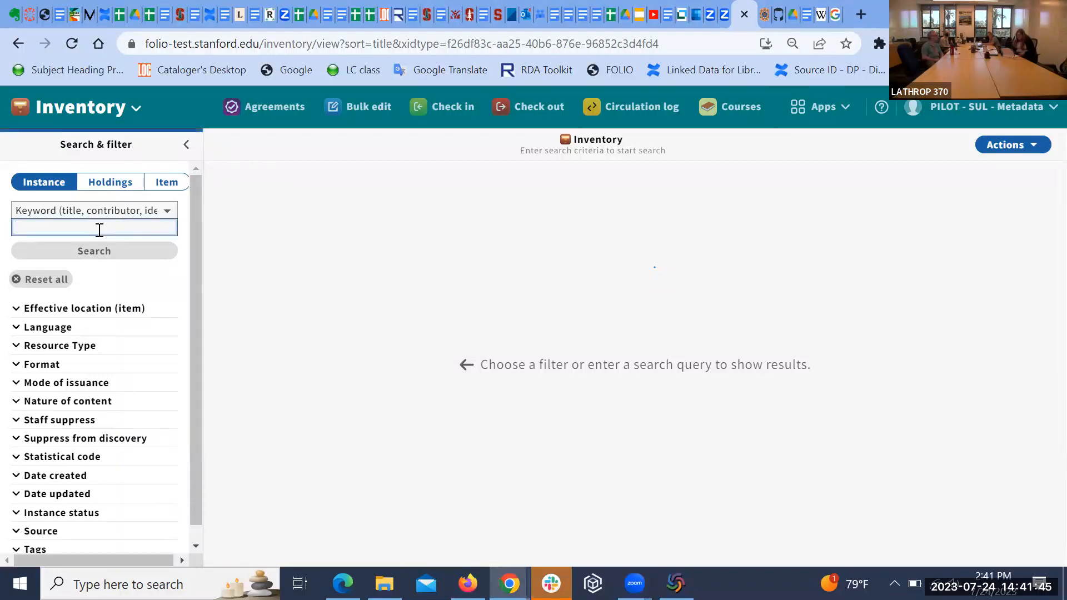
{"action": "type", "text": "hunger games"}
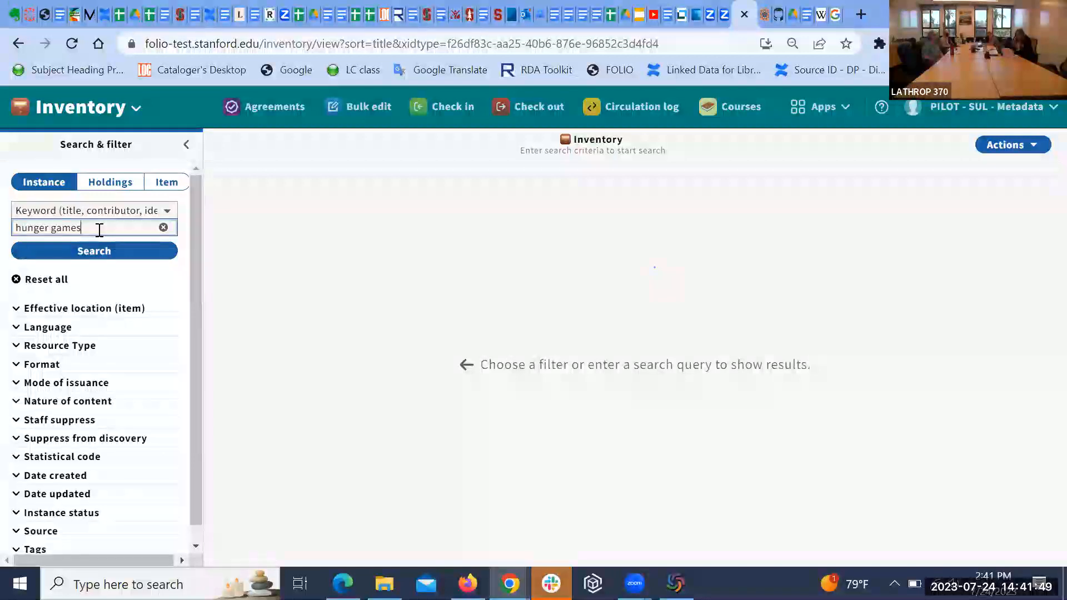
{"action": "left_click", "coordinate": [98, 250]}
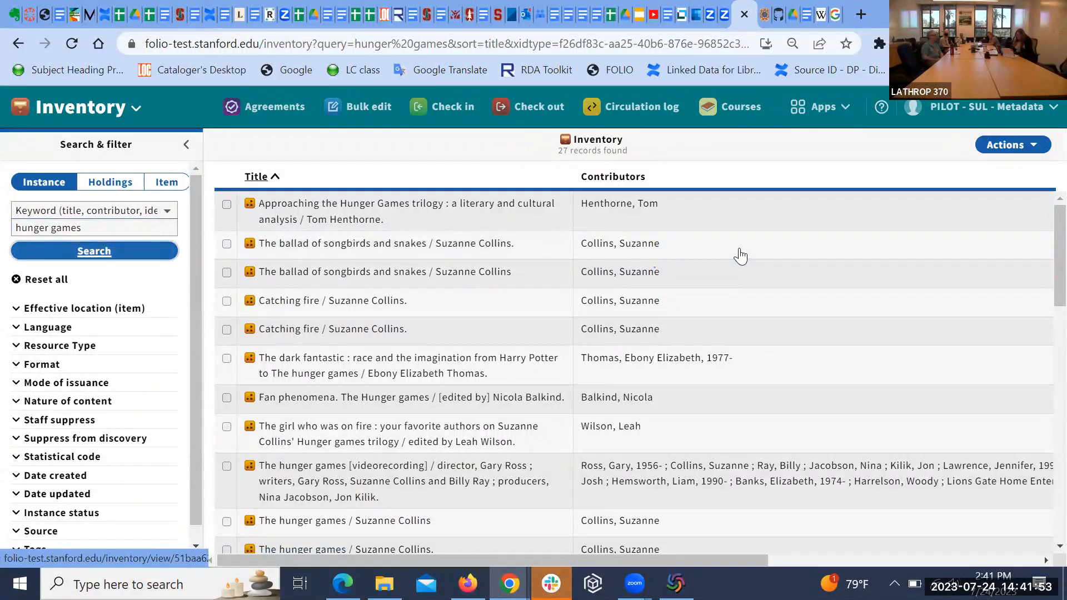
Step: Open The hunger games / Suzanne Collins record, close it, and scroll back up the results
{"action": "scroll", "coordinate": [543, 327], "scroll_direction": "down", "scroll_amount": 2}
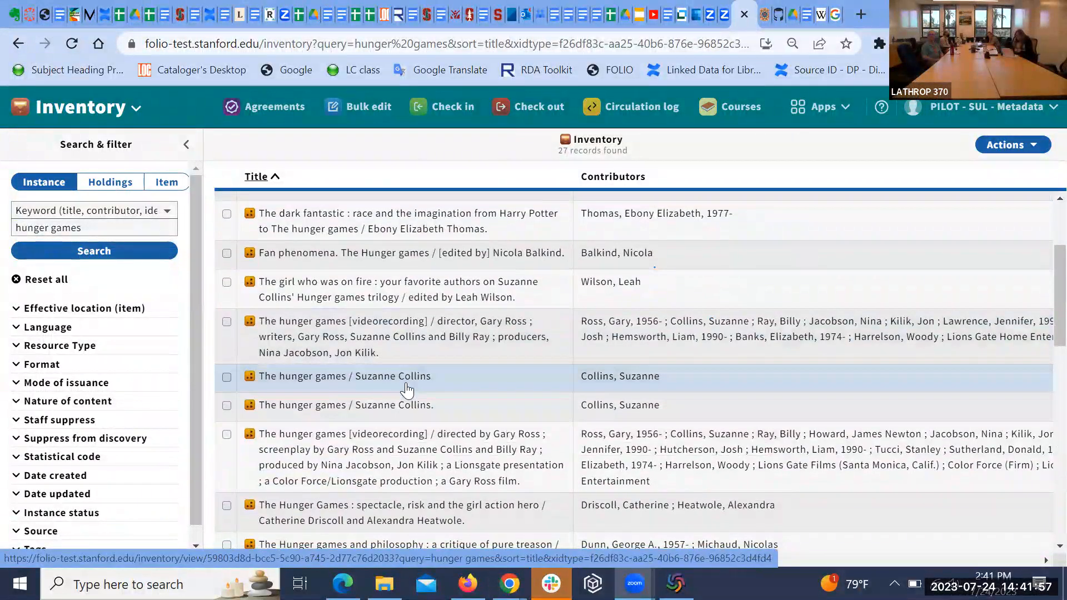
{"action": "left_click", "coordinate": [408, 390]}
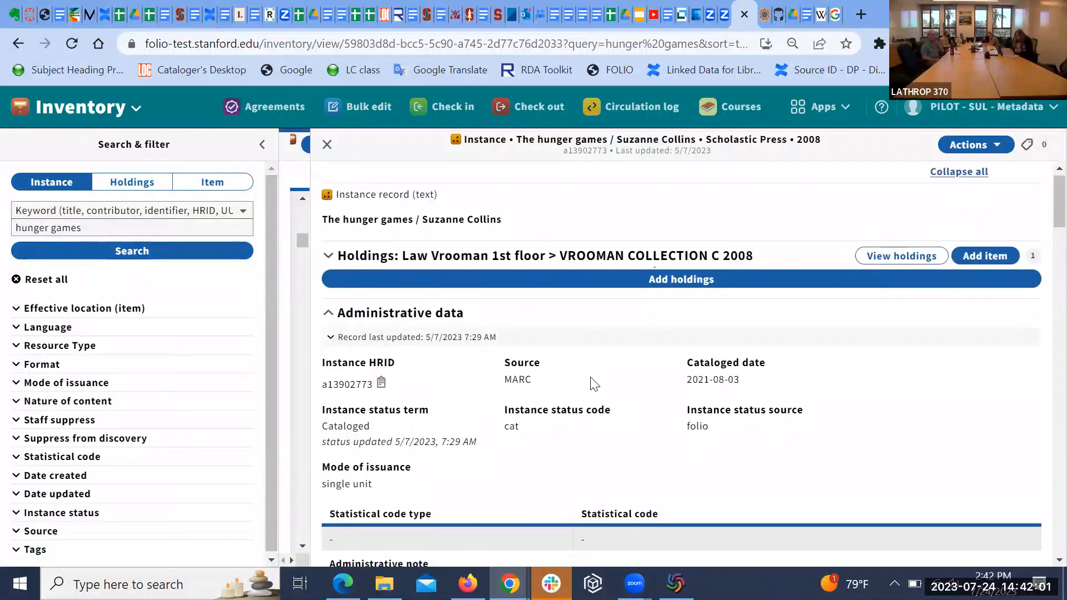
{"action": "scroll", "coordinate": [591, 378], "scroll_direction": "up", "scroll_amount": 1}
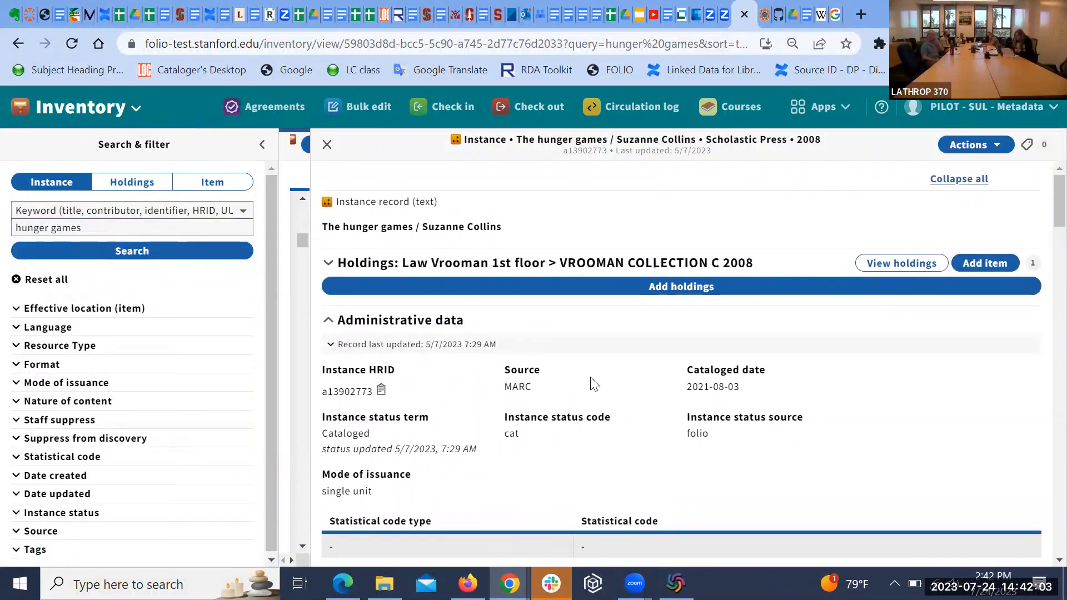
{"action": "left_click", "coordinate": [327, 145]}
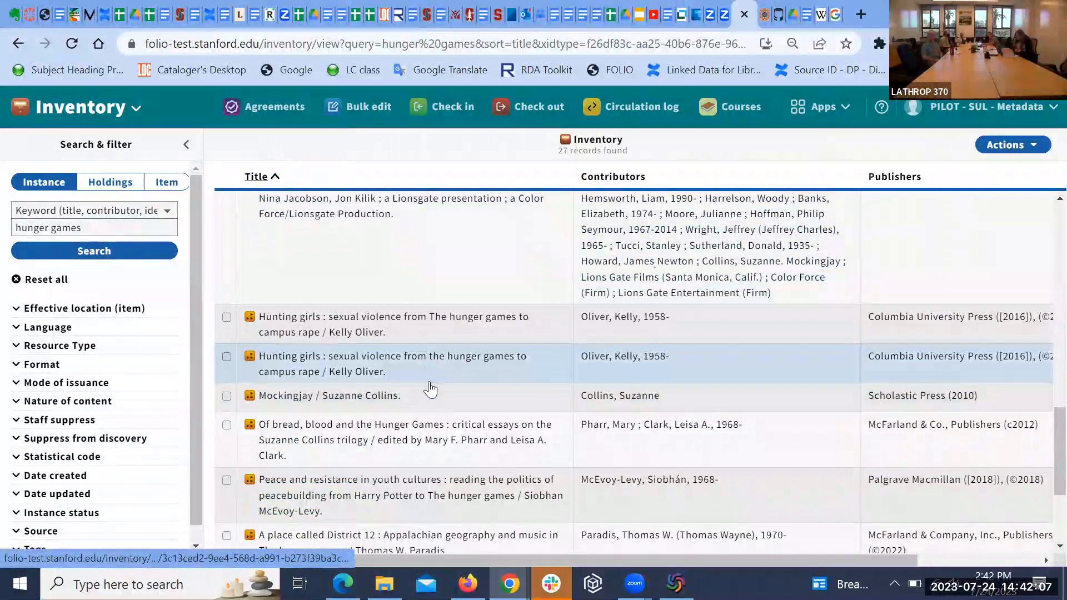
{"action": "scroll", "coordinate": [430, 389], "scroll_direction": "up", "scroll_amount": 3}
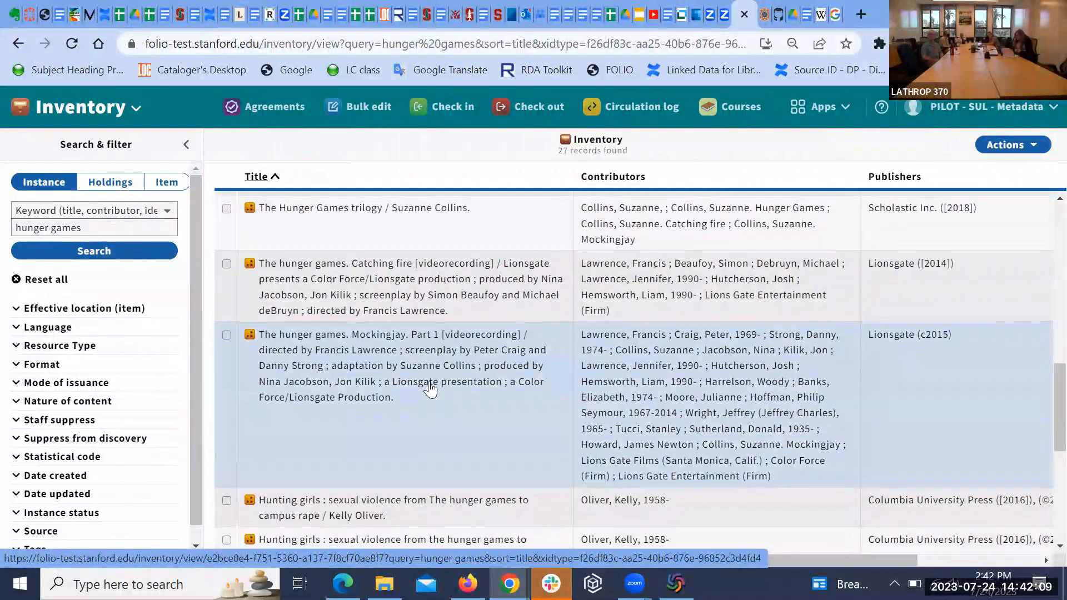
{"action": "scroll", "coordinate": [430, 389], "scroll_direction": "up", "scroll_amount": 3}
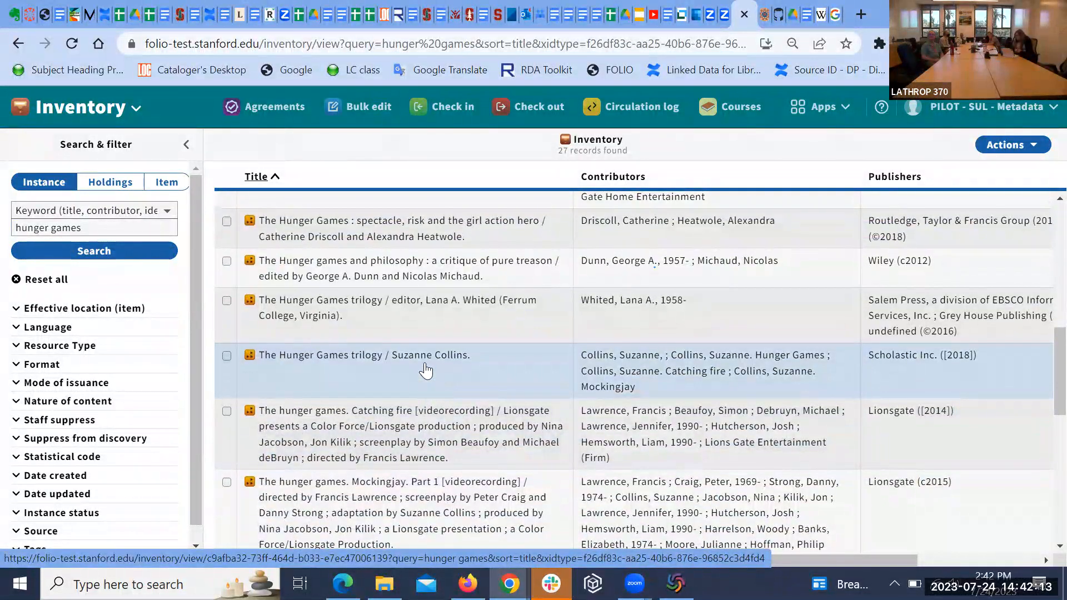
Step: Open The Hunger Games trilogy / Suzanne Collins and expand SAL3 Stacks to show items v.1 and v.2
{"action": "left_click", "coordinate": [426, 370]}
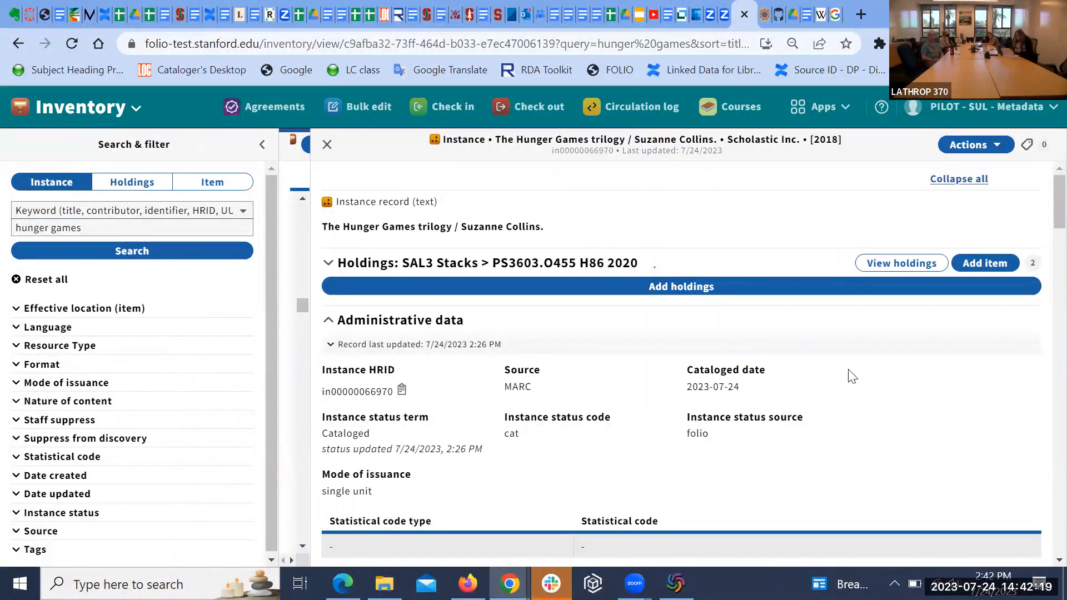
{"action": "scroll", "coordinate": [888, 406], "scroll_direction": "down", "scroll_amount": 1}
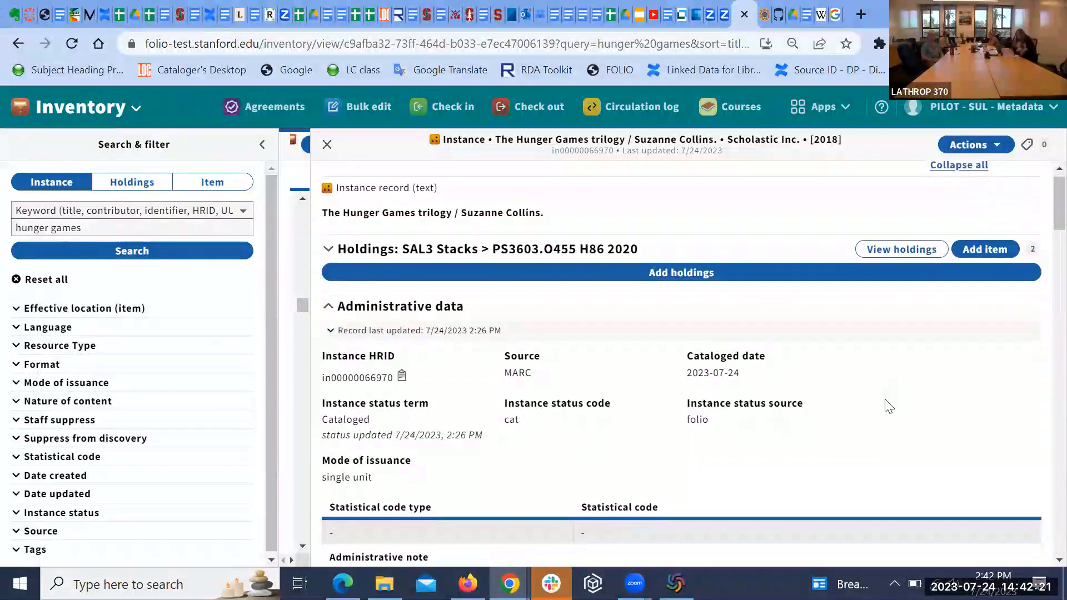
{"action": "scroll", "coordinate": [888, 407], "scroll_direction": "down", "scroll_amount": 1}
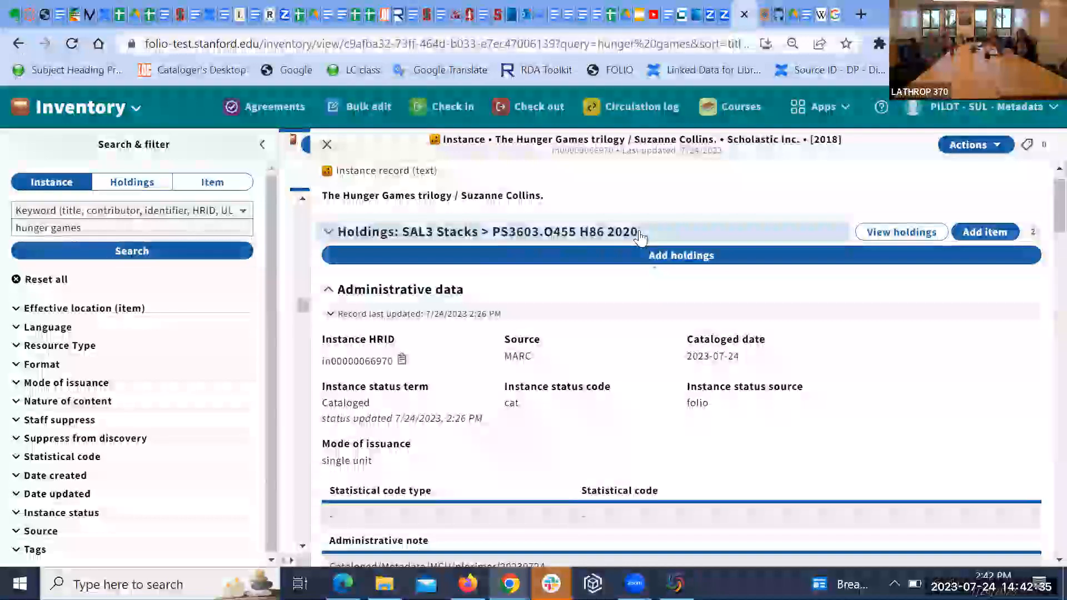
{"action": "left_click", "coordinate": [330, 239]}
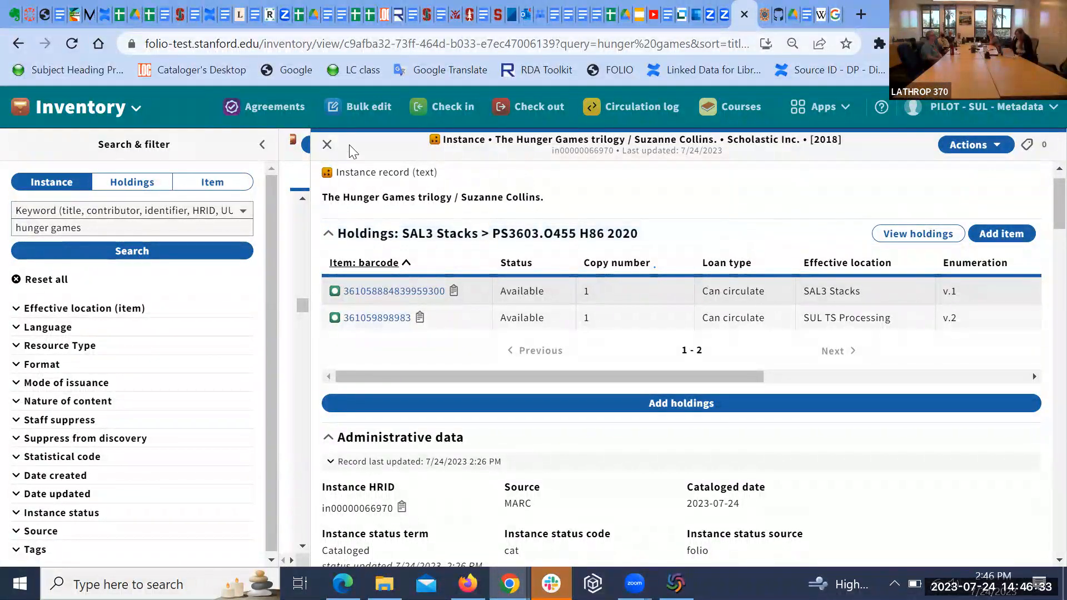
Step: Switch to The hunger games. Mockingjay. Part 1 videorecording record and open its Actions menu
{"action": "left_click", "coordinate": [328, 146]}
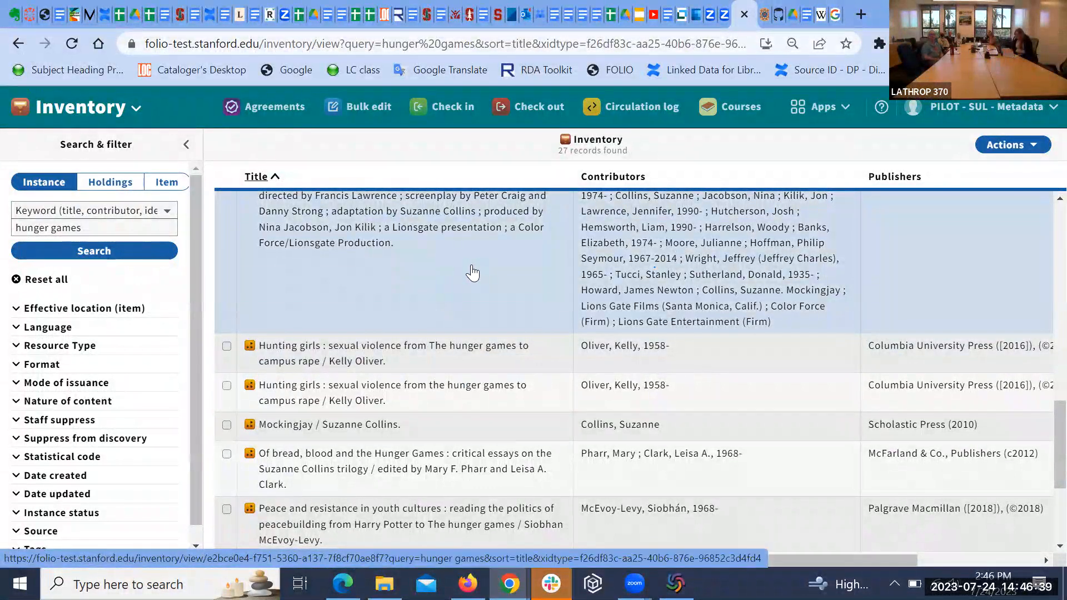
{"action": "left_click", "coordinate": [473, 273]}
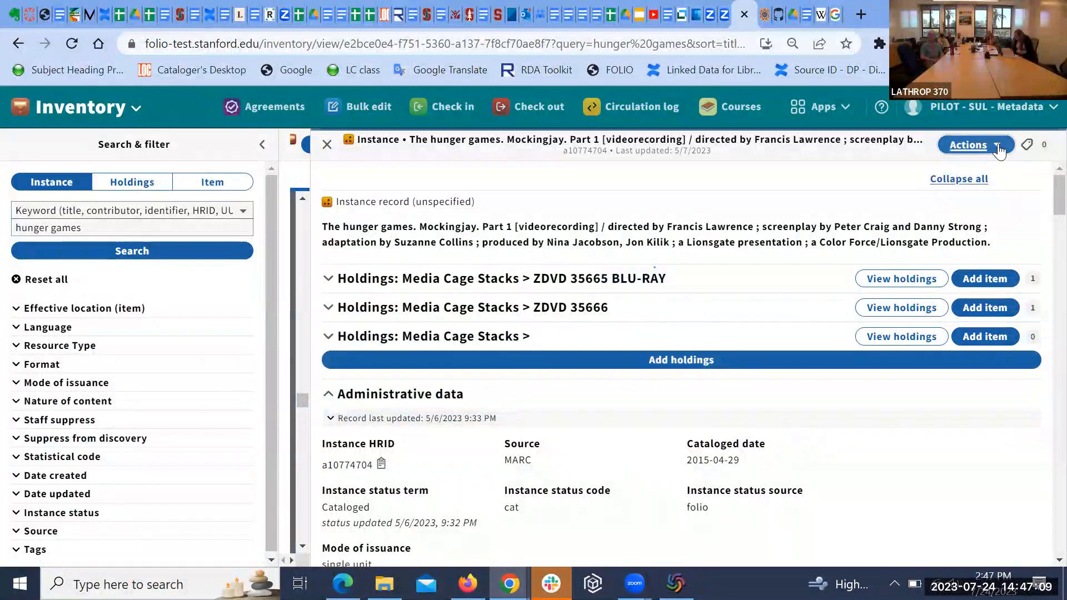
{"action": "left_click", "coordinate": [972, 145]}
{"action": "left_click", "coordinate": [859, 360]}
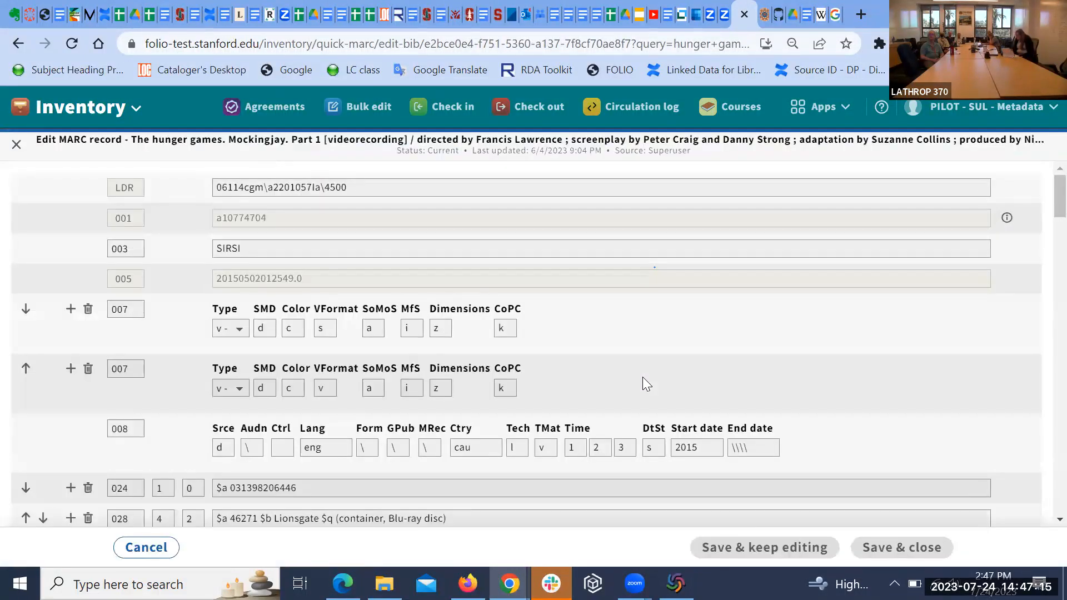
{"action": "scroll", "coordinate": [643, 376], "scroll_direction": "down", "scroll_amount": 3}
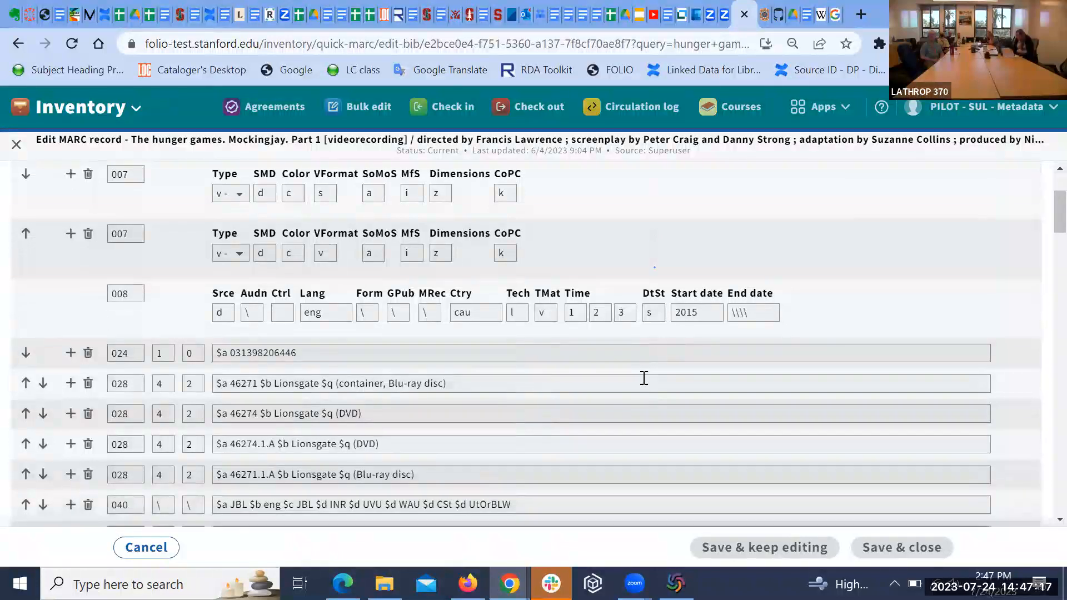
{"action": "scroll", "coordinate": [643, 378], "scroll_direction": "down", "scroll_amount": 7}
{"action": "scroll", "coordinate": [643, 378], "scroll_direction": "down", "scroll_amount": 3}
{"action": "scroll", "coordinate": [642, 377], "scroll_direction": "down", "scroll_amount": 2}
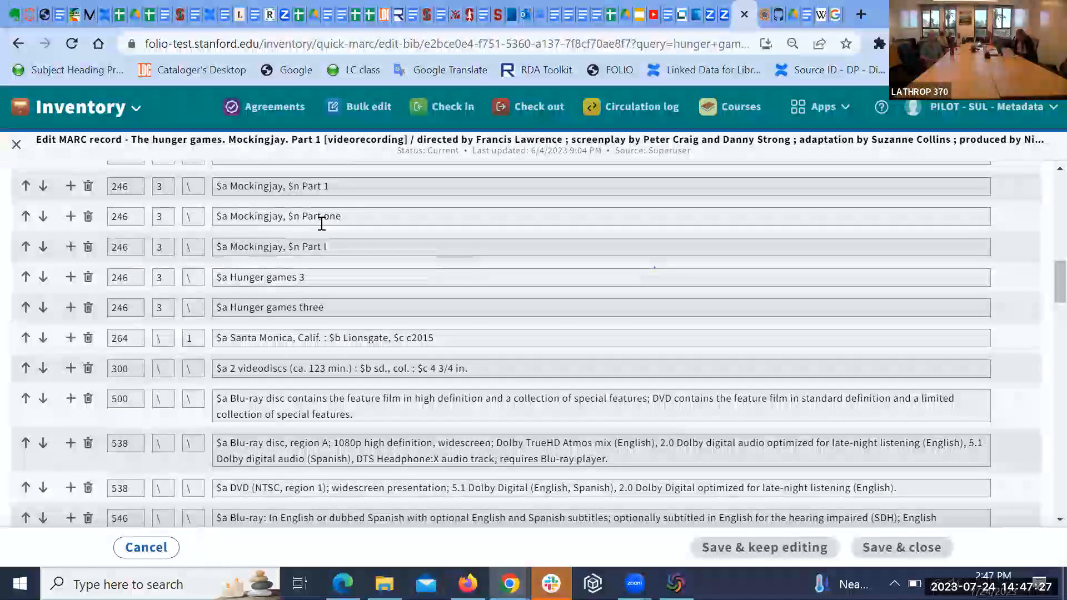
{"action": "scroll", "coordinate": [341, 235], "scroll_direction": "up", "scroll_amount": 1}
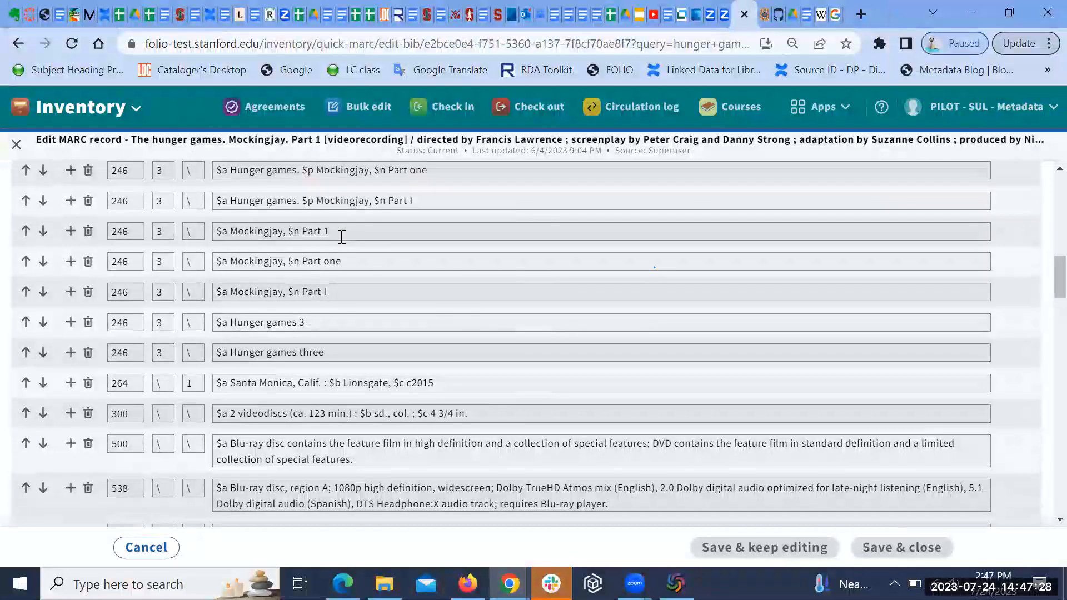
{"action": "left_click", "coordinate": [16, 146]}
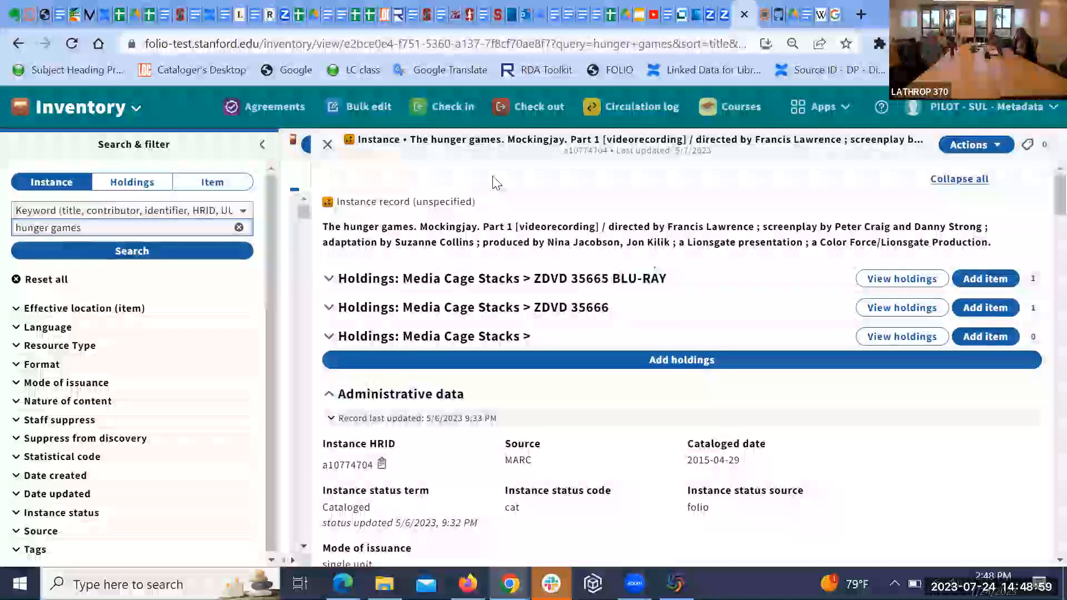
Step: Close the Mockingjay record to return to the 27 hunger games results
{"action": "left_click", "coordinate": [327, 144]}
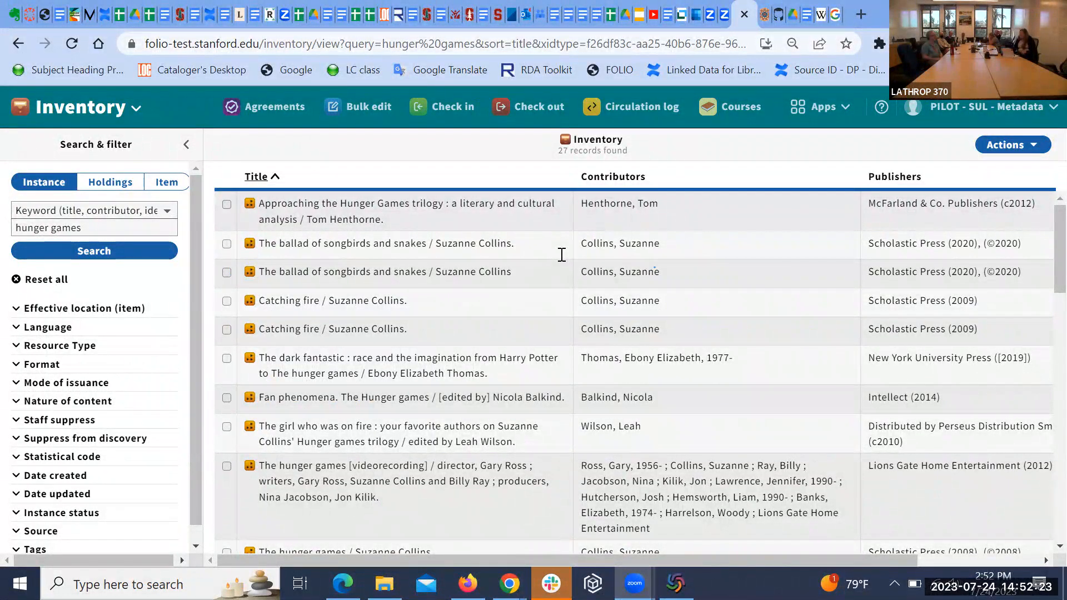
Step: Scroll the 27 hunger games results to locate The Hunger Games trilogy / Suzanne Collins row
{"action": "scroll", "coordinate": [741, 321], "scroll_direction": "down", "scroll_amount": 1}
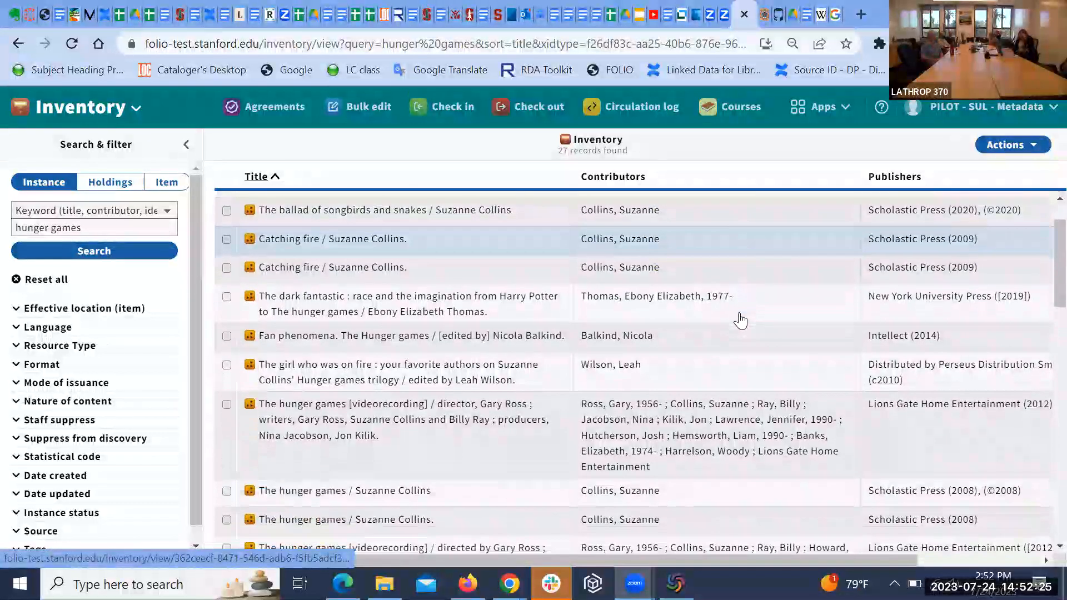
{"action": "scroll", "coordinate": [740, 321], "scroll_direction": "up", "scroll_amount": 1}
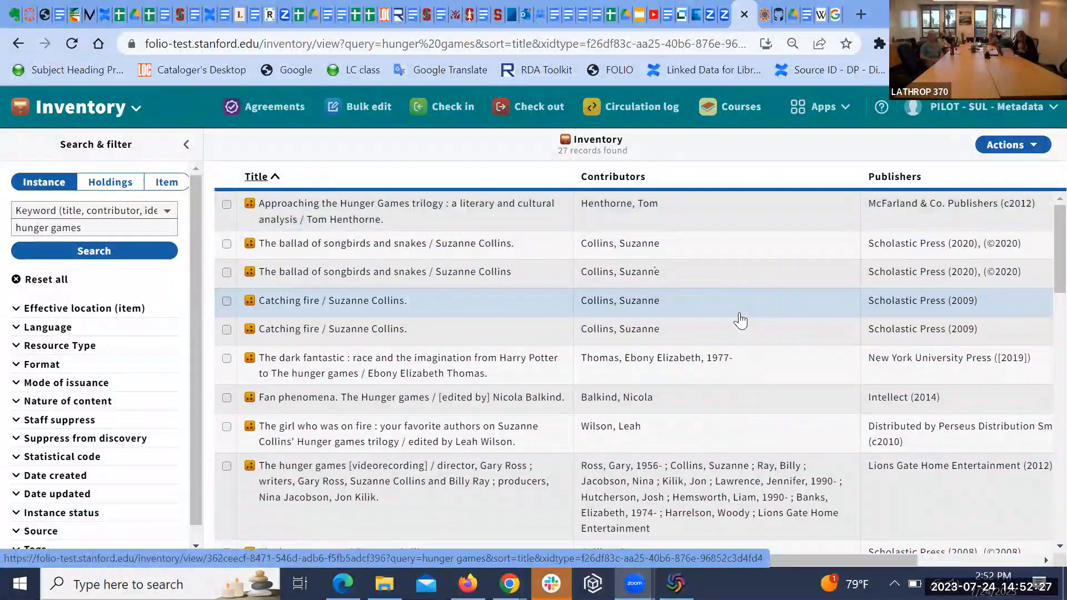
{"action": "scroll", "coordinate": [740, 321], "scroll_direction": "down", "scroll_amount": 10}
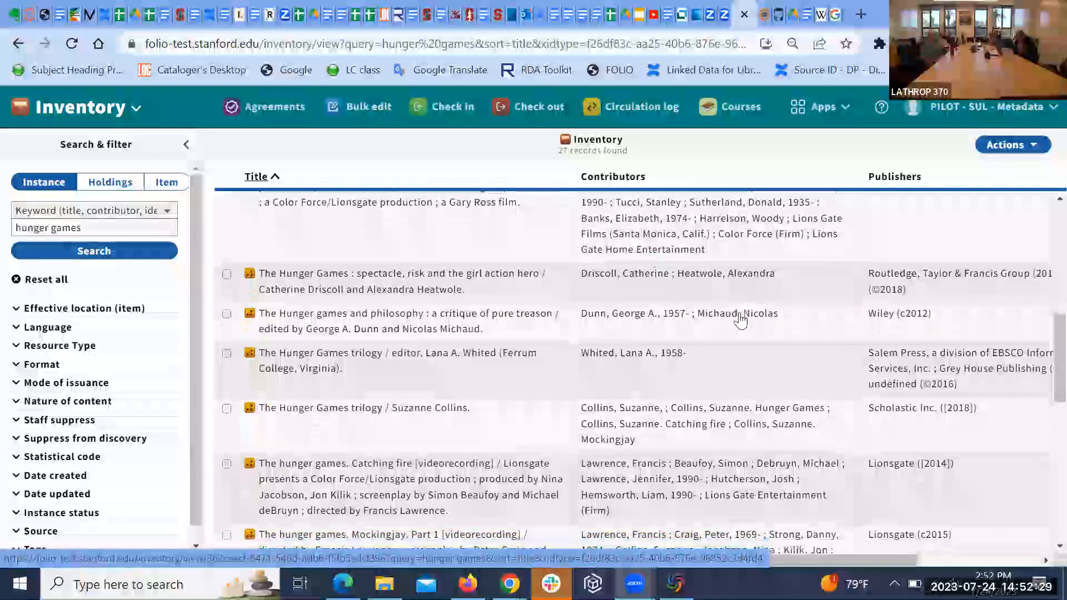
{"action": "scroll", "coordinate": [740, 321], "scroll_direction": "down", "scroll_amount": 1}
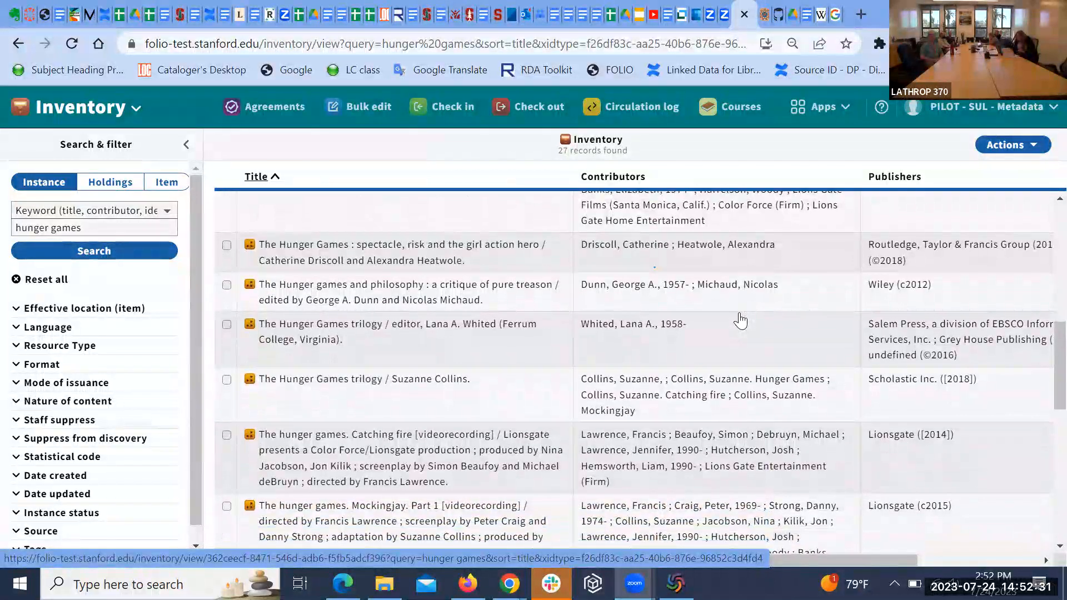
{"action": "scroll", "coordinate": [740, 321], "scroll_direction": "down", "scroll_amount": 4}
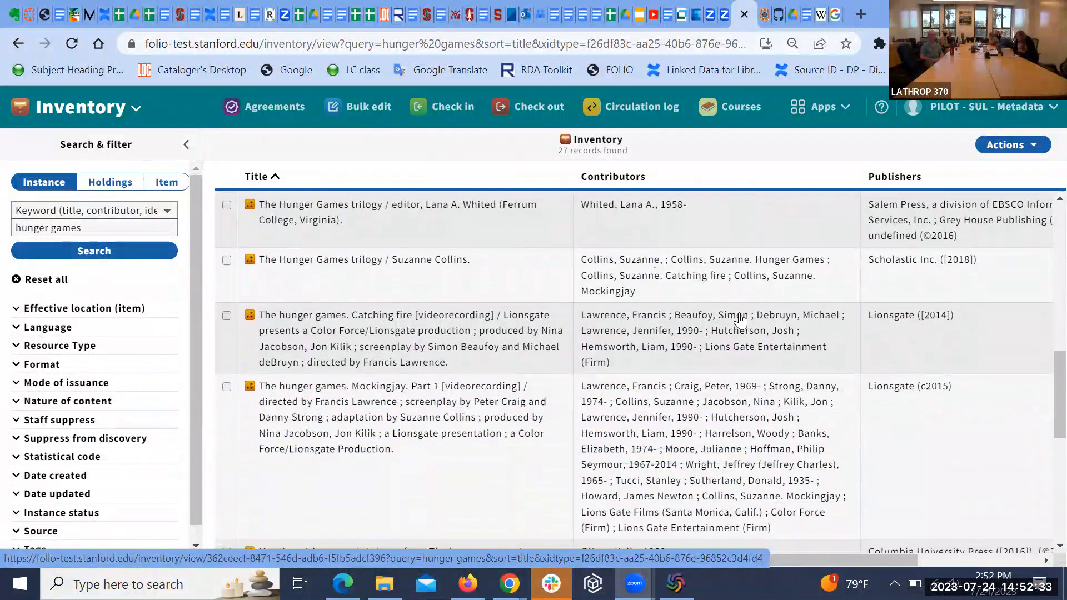
{"action": "scroll", "coordinate": [740, 321], "scroll_direction": "down", "scroll_amount": 3}
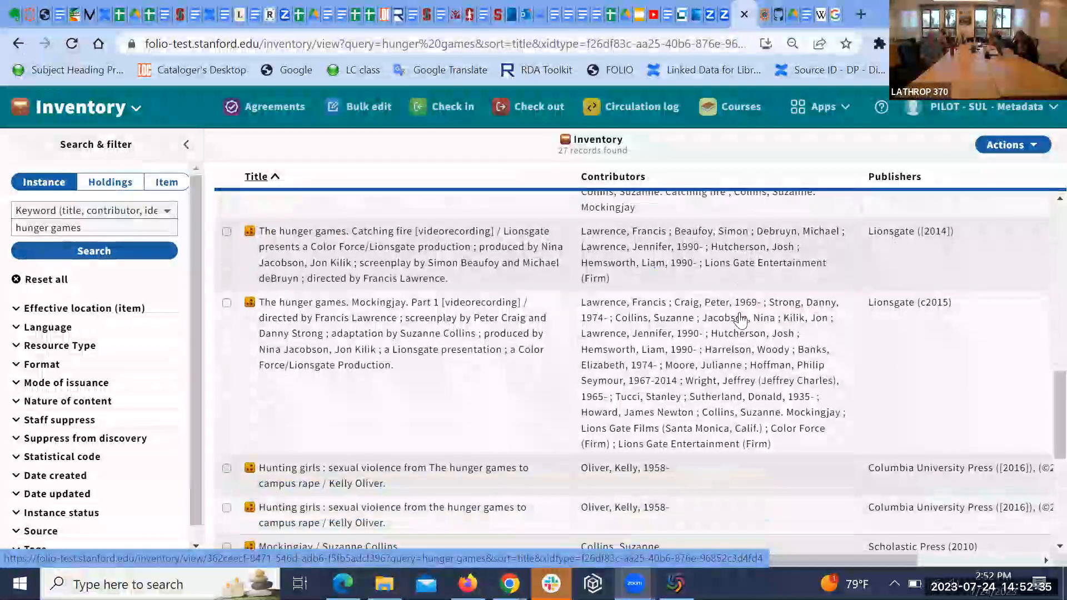
{"action": "scroll", "coordinate": [740, 320], "scroll_direction": "up", "scroll_amount": 4}
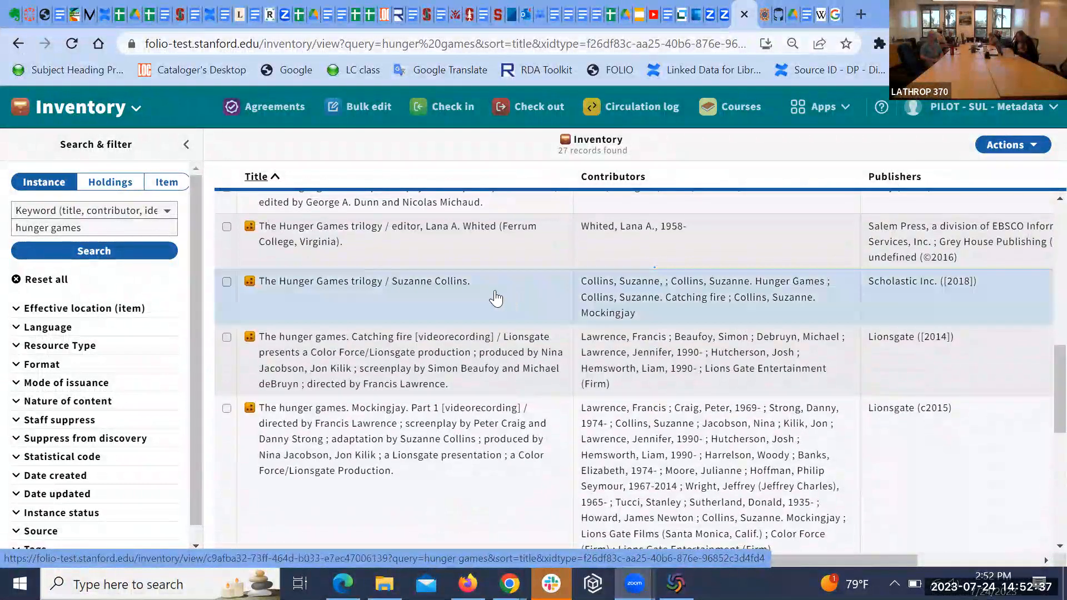
Step: Open The Hunger Games trilogy / Suzanne Collins and expand SAL3 Stacks holdings listing v.1 and v.2
{"action": "left_click", "coordinate": [479, 290]}
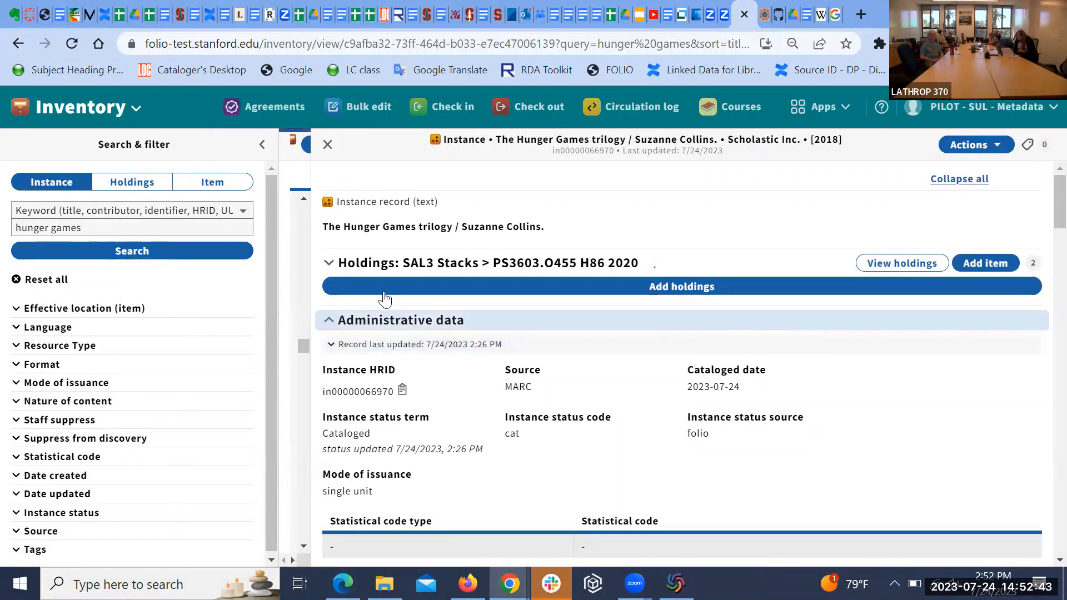
{"action": "left_click", "coordinate": [328, 267]}
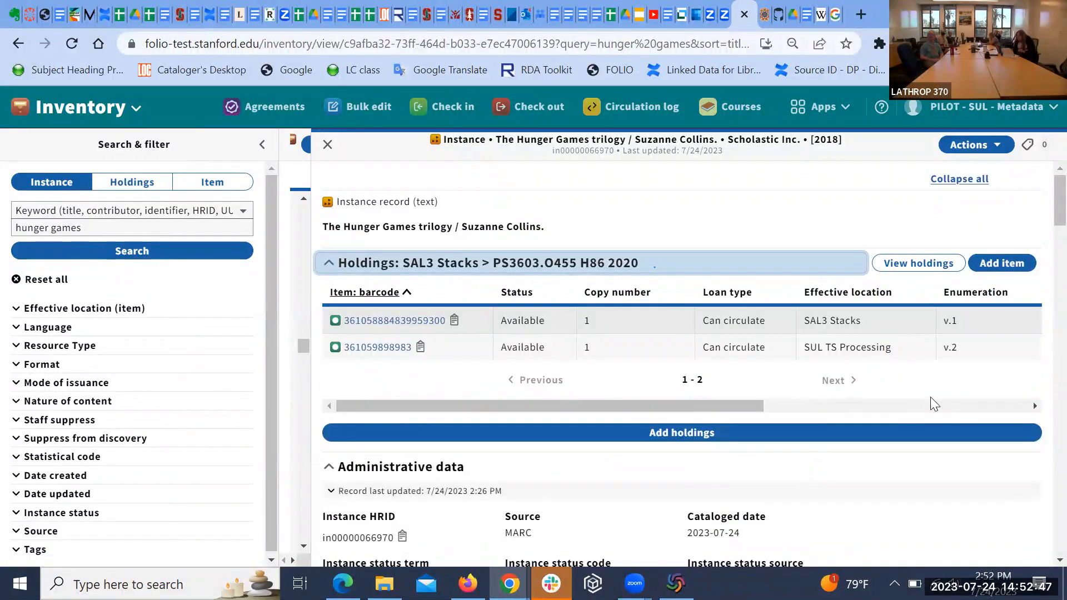
{"action": "left_click", "coordinate": [993, 267]}
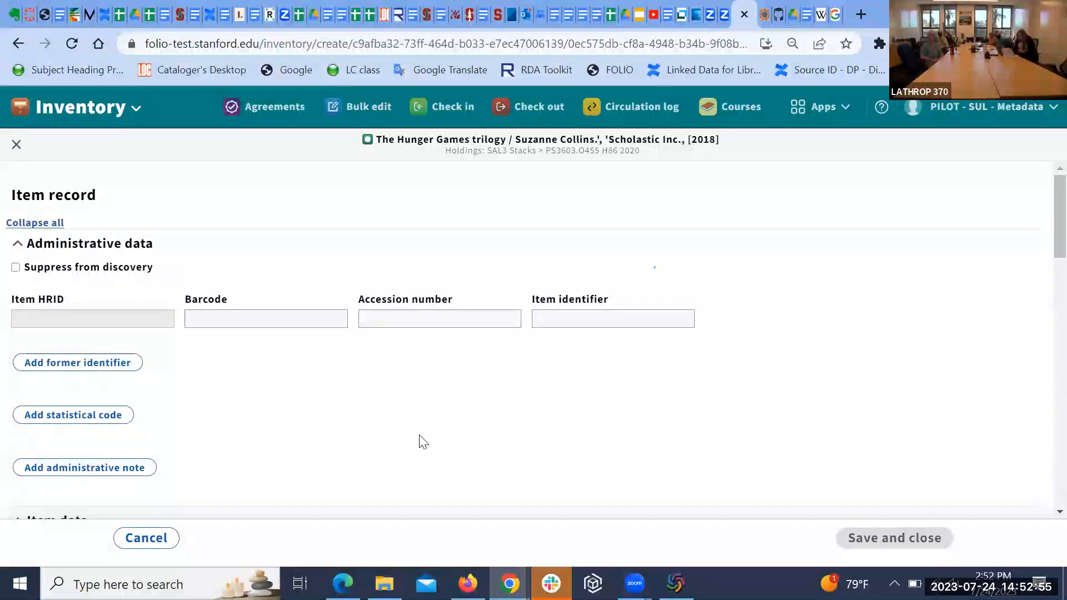
{"action": "left_click", "coordinate": [253, 320]}
{"action": "type", "text": "3"}
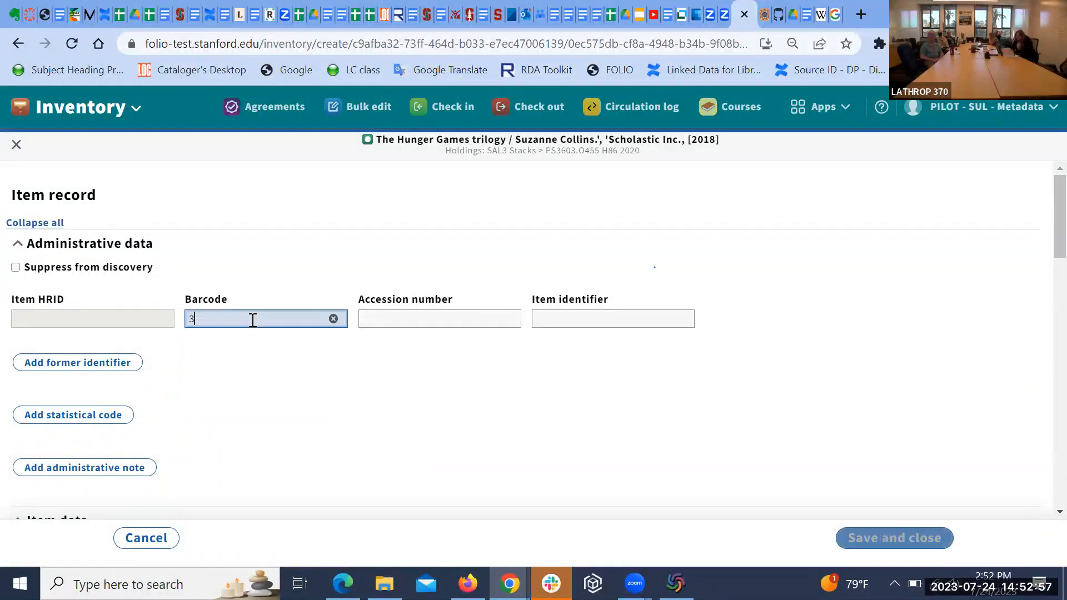
{"action": "type", "text": "61056768594"}
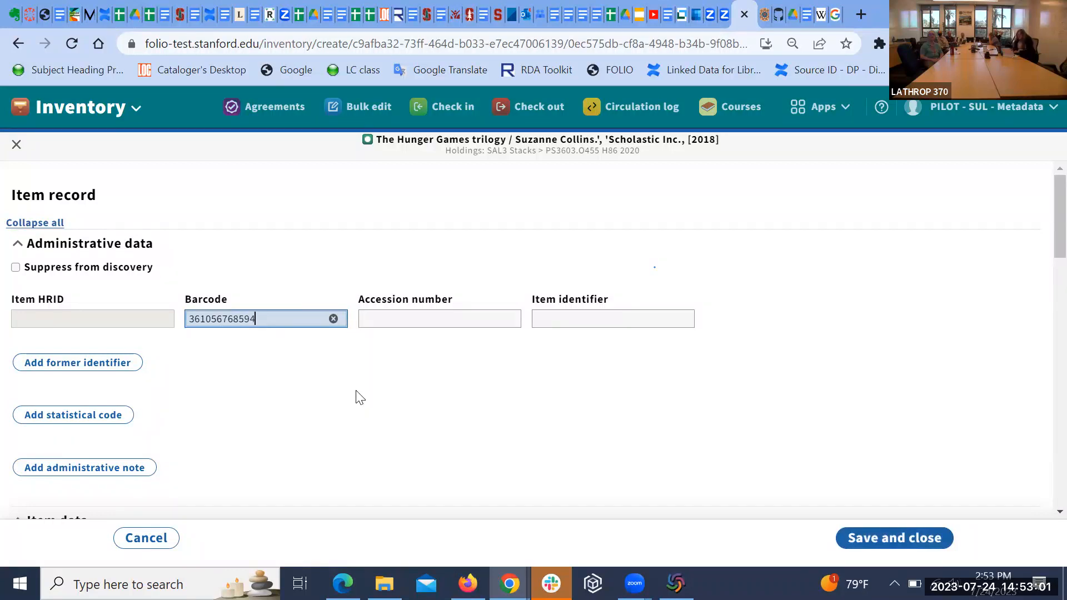
{"action": "scroll", "coordinate": [356, 397], "scroll_direction": "down", "scroll_amount": 4}
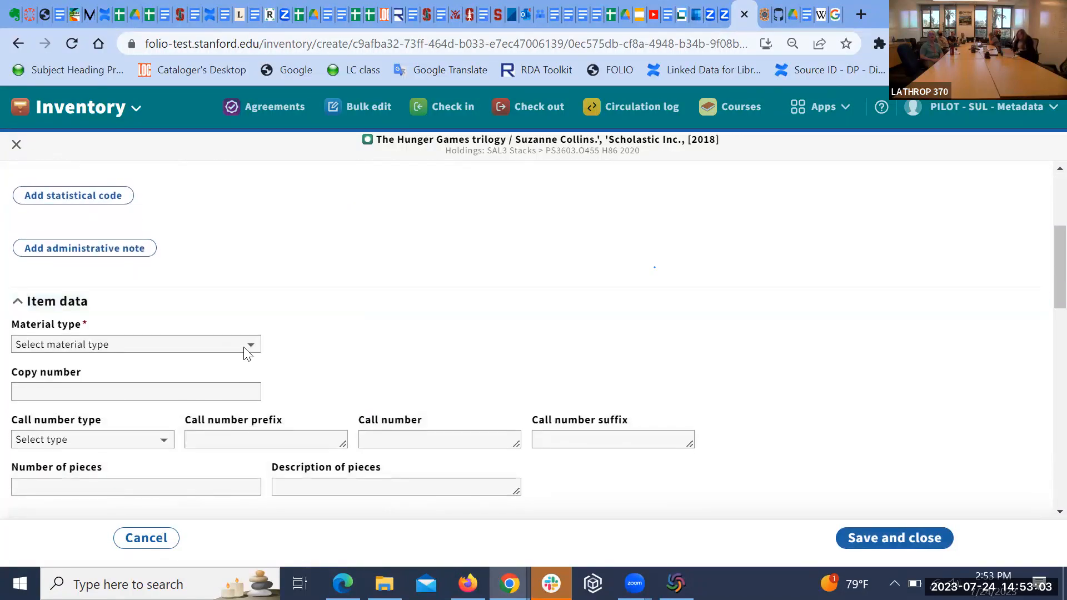
{"action": "left_click", "coordinate": [245, 348]}
{"action": "left_click", "coordinate": [196, 190]}
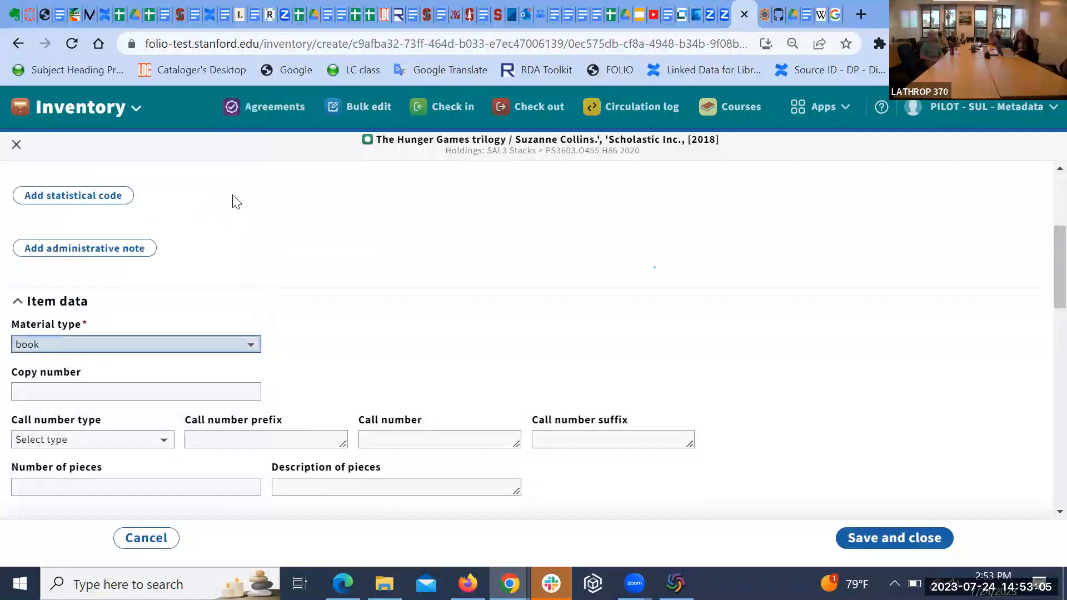
Step: Enter copy number 2, 1 piece, and enumeration v.1 for the new item
{"action": "scroll", "coordinate": [409, 270], "scroll_direction": "down", "scroll_amount": 2}
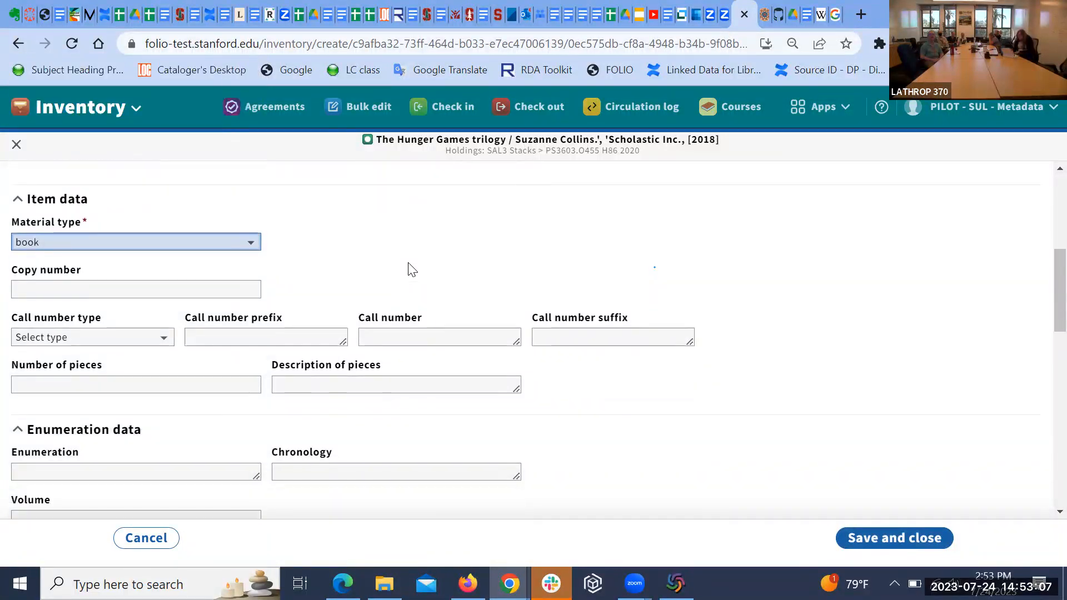
{"action": "scroll", "coordinate": [388, 273], "scroll_direction": "down", "scroll_amount": 1}
{"action": "left_click", "coordinate": [242, 261]}
{"action": "type", "text": "2"}
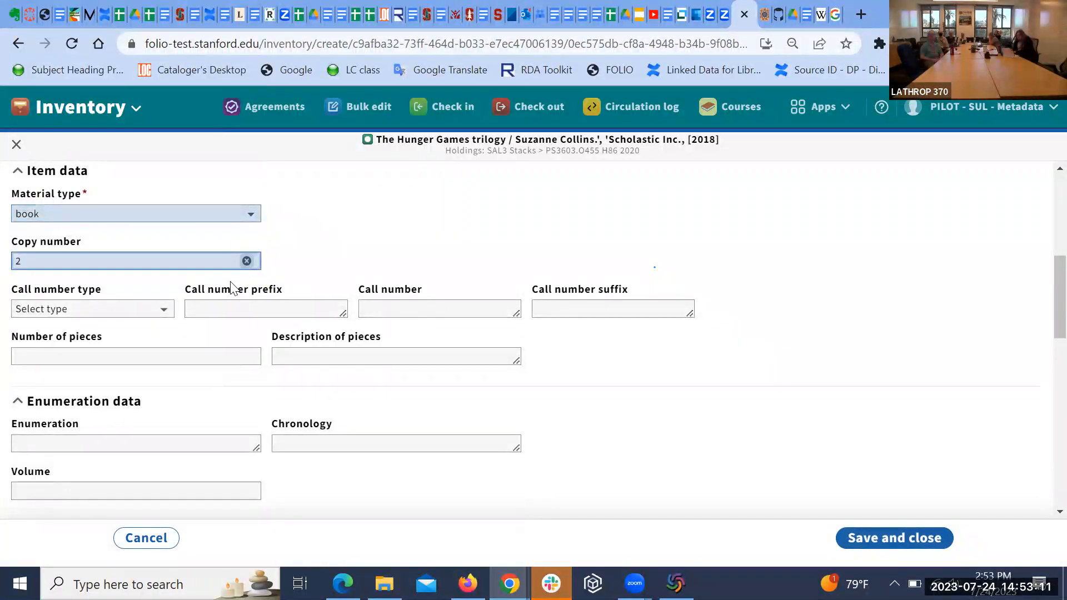
{"action": "left_click", "coordinate": [200, 349]}
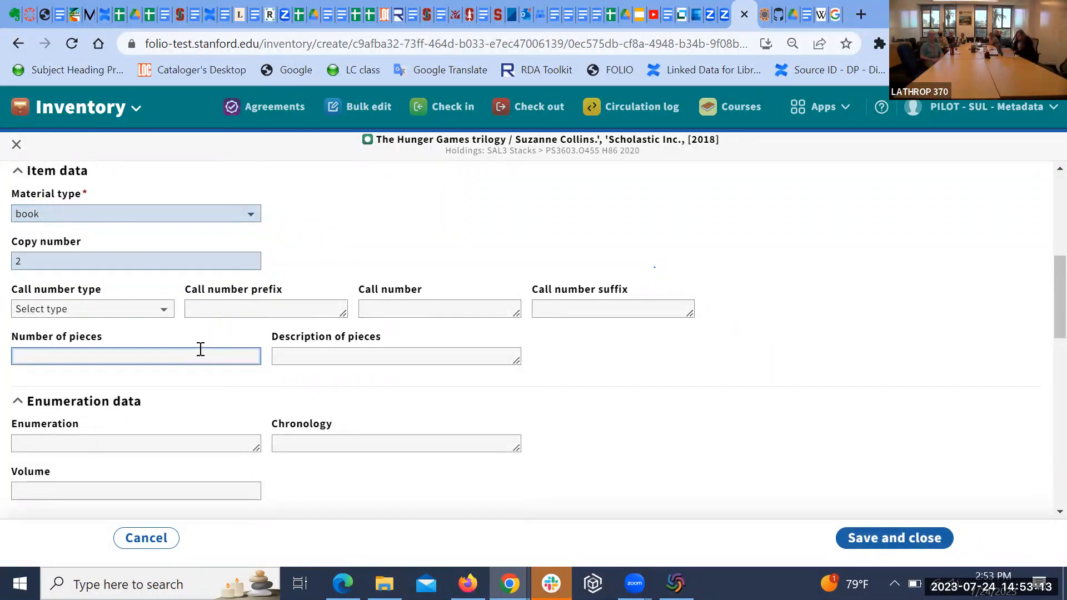
{"action": "type", "text": "1"}
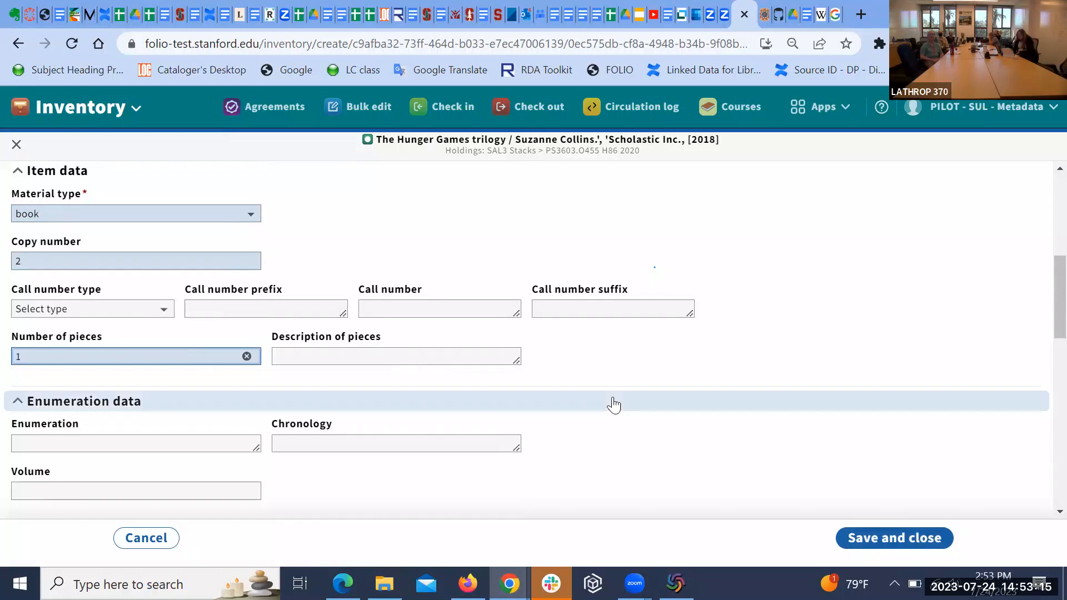
{"action": "scroll", "coordinate": [614, 404], "scroll_direction": "down", "scroll_amount": 2}
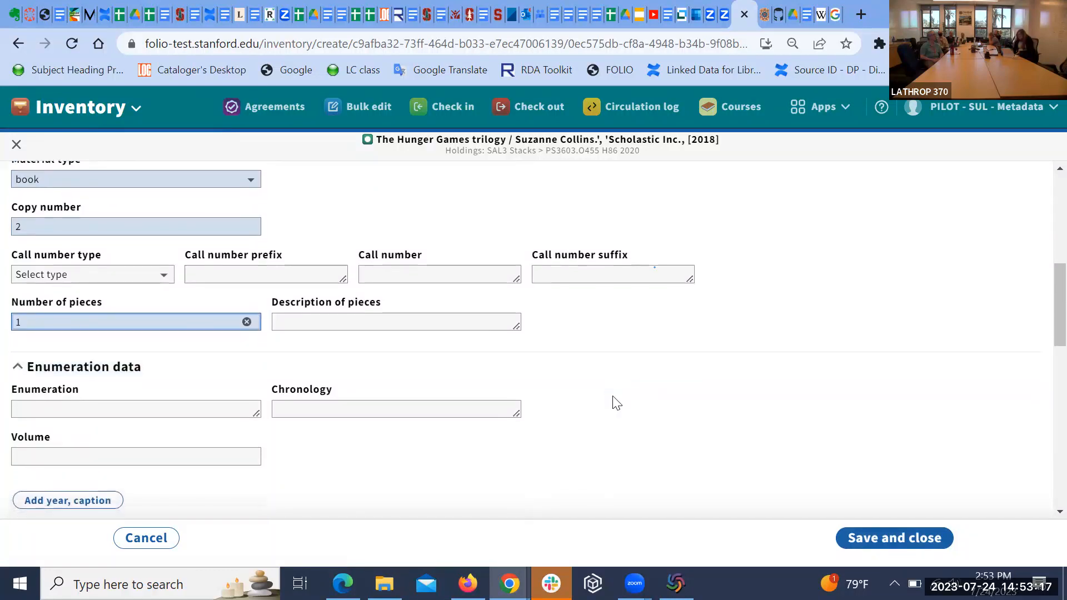
{"action": "left_click", "coordinate": [184, 394]}
{"action": "type", "text": "v.1"}
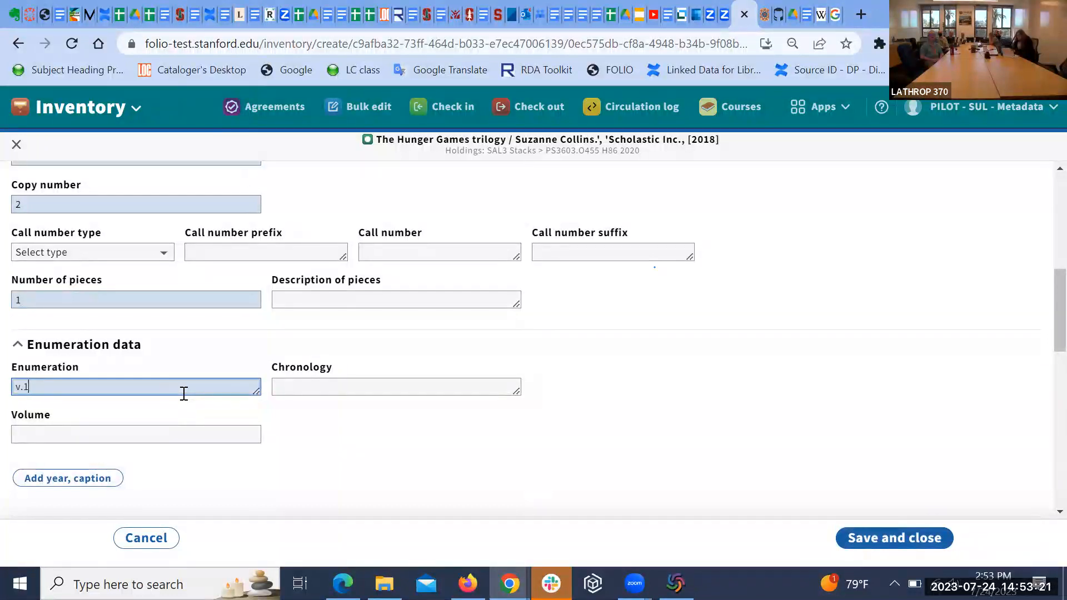
Step: Set permanent loan type to Can circulate, save the item, and view the three-item holdings
{"action": "scroll", "coordinate": [589, 403], "scroll_direction": "down", "scroll_amount": 3}
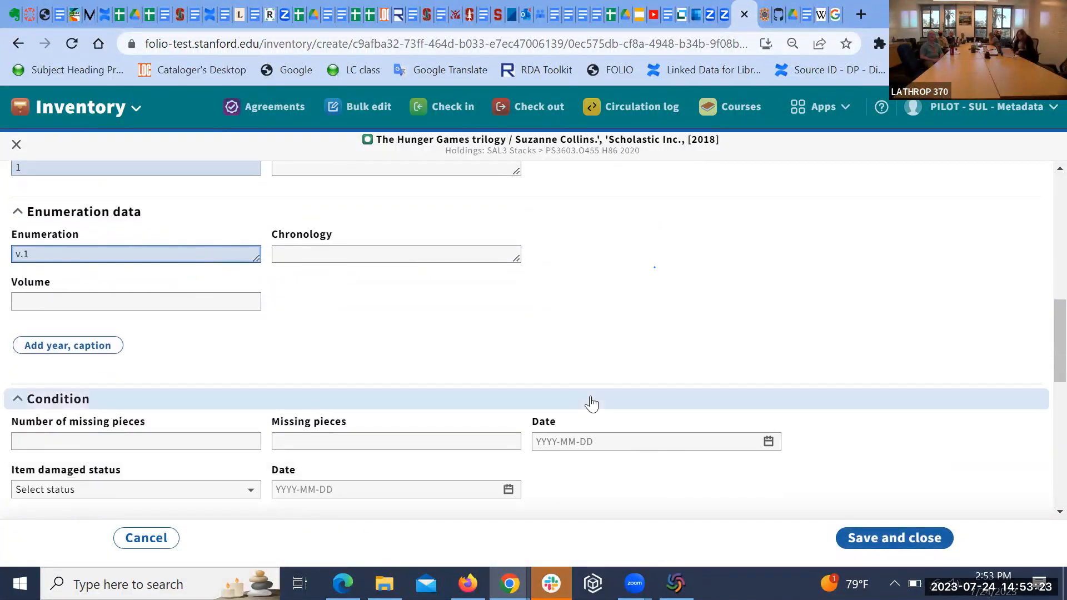
{"action": "scroll", "coordinate": [591, 404], "scroll_direction": "down", "scroll_amount": 2}
{"action": "scroll", "coordinate": [593, 403], "scroll_direction": "down", "scroll_amount": 3}
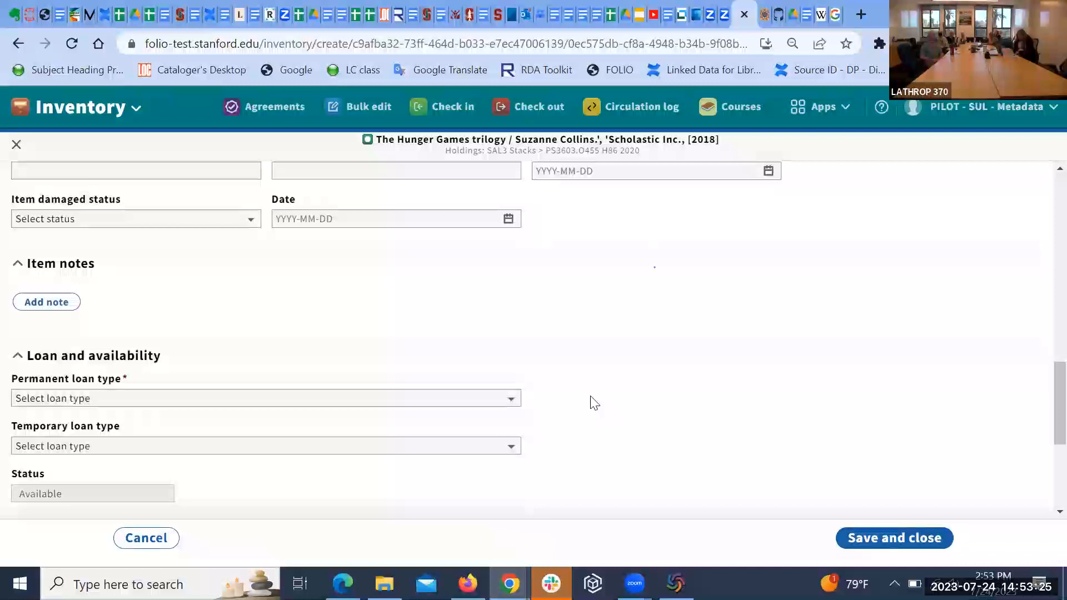
{"action": "scroll", "coordinate": [594, 402], "scroll_direction": "down", "scroll_amount": 1}
{"action": "scroll", "coordinate": [594, 403], "scroll_direction": "down", "scroll_amount": 2}
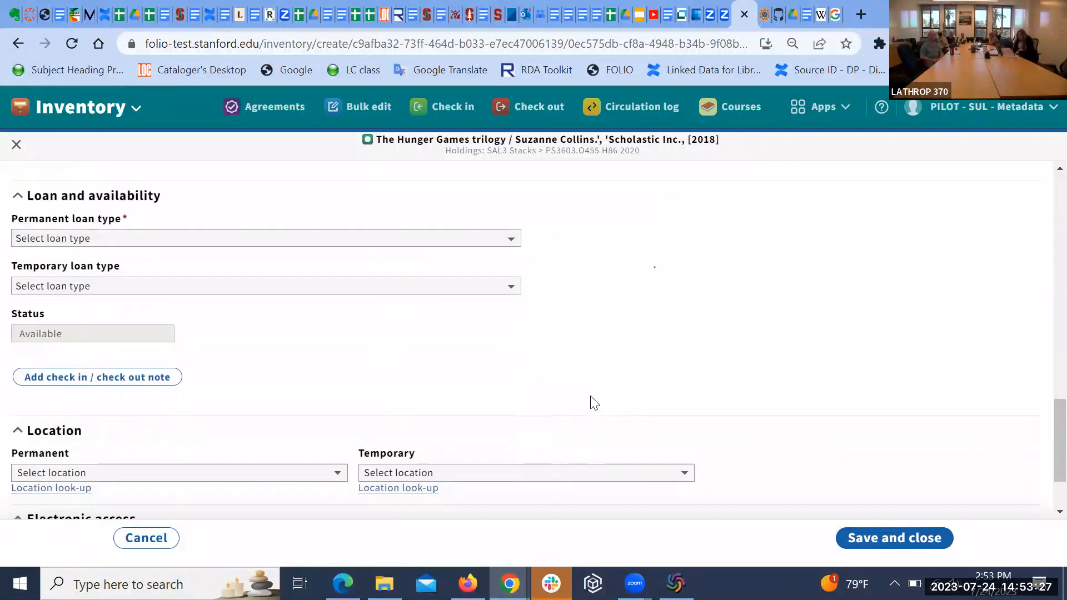
{"action": "scroll", "coordinate": [593, 404], "scroll_direction": "up", "scroll_amount": 1}
{"action": "scroll", "coordinate": [594, 403], "scroll_direction": "down", "scroll_amount": 1}
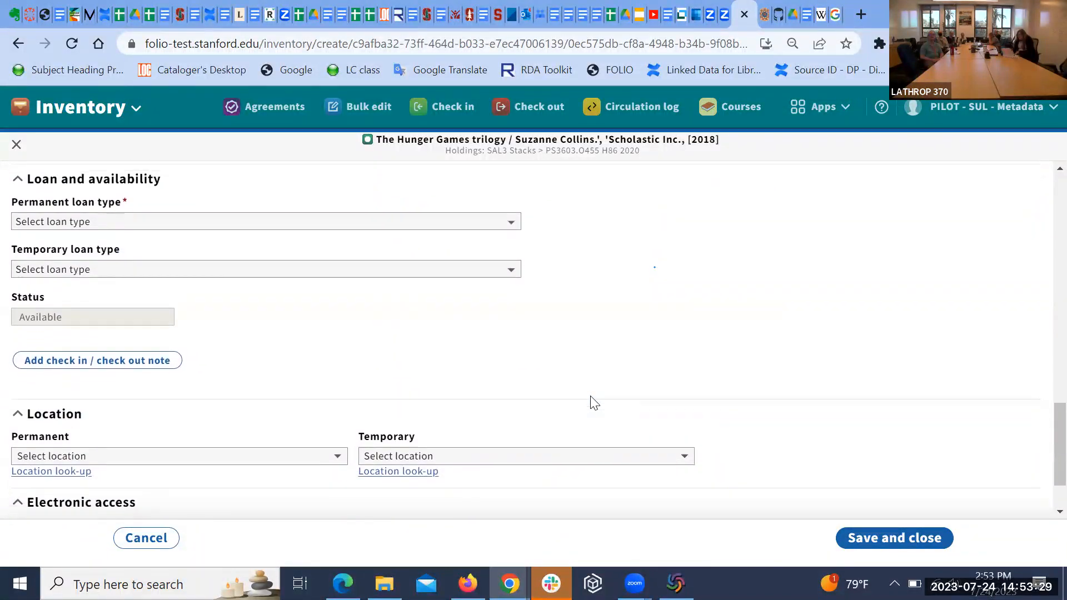
{"action": "scroll", "coordinate": [593, 403], "scroll_direction": "up", "scroll_amount": 2}
{"action": "scroll", "coordinate": [593, 404], "scroll_direction": "up", "scroll_amount": 1}
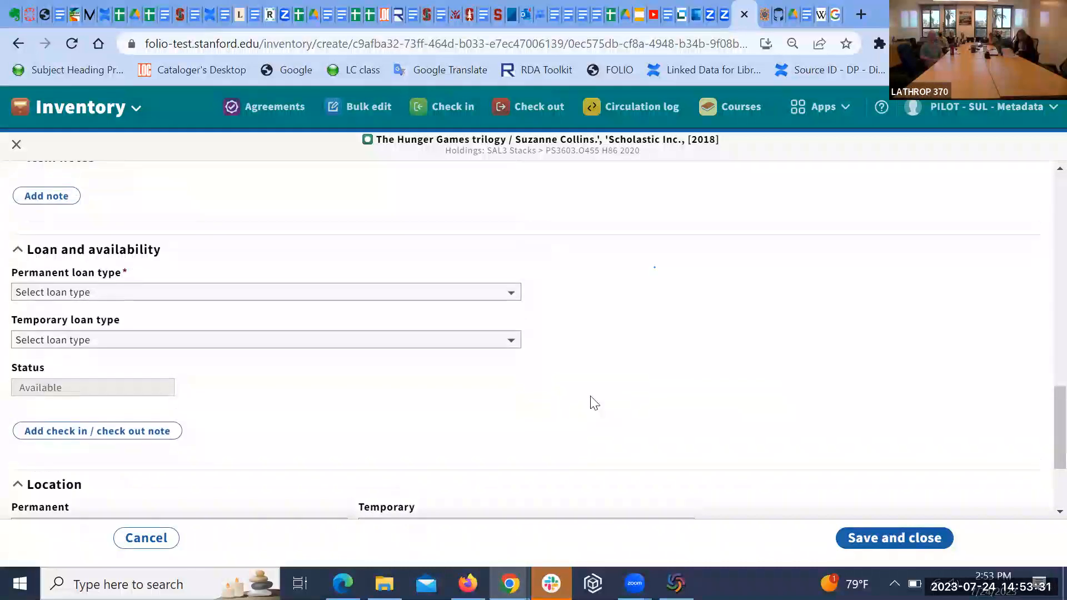
{"action": "left_click", "coordinate": [511, 295]}
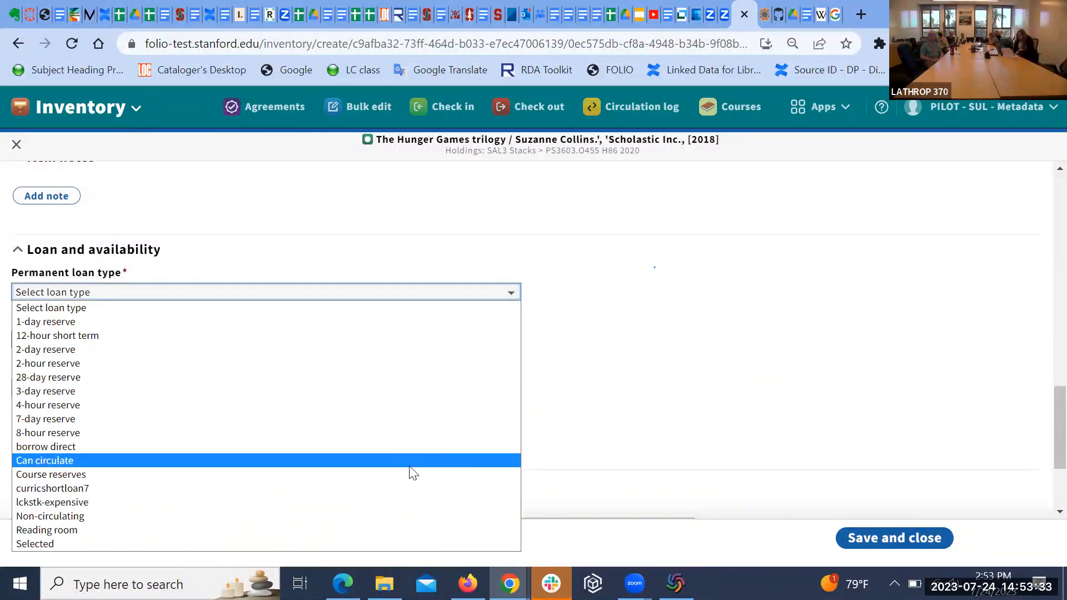
{"action": "left_click", "coordinate": [410, 461]}
{"action": "left_click", "coordinate": [907, 543]}
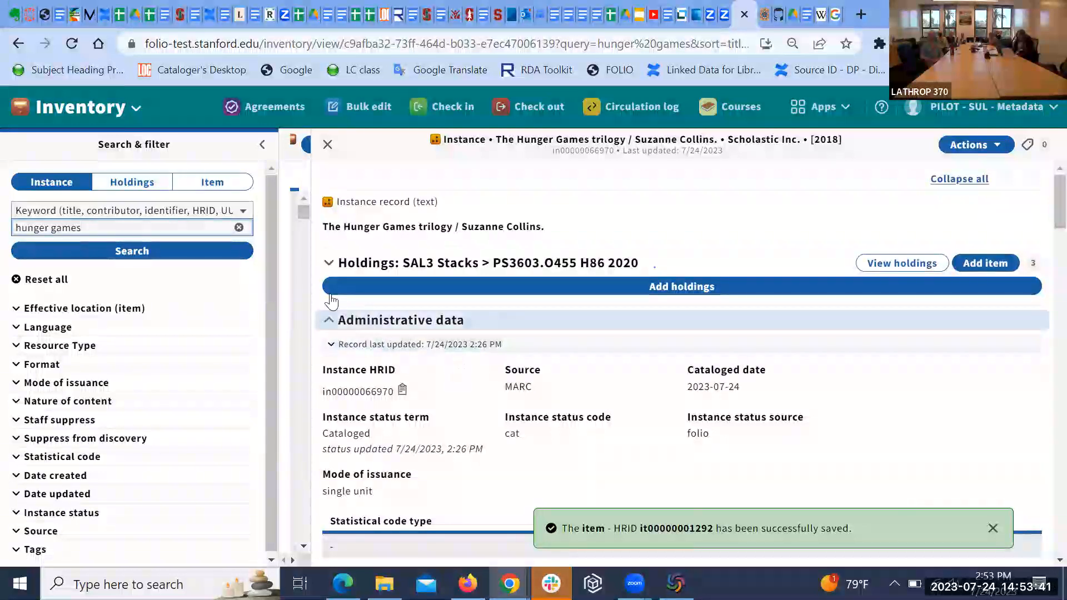
{"action": "left_click", "coordinate": [329, 266]}
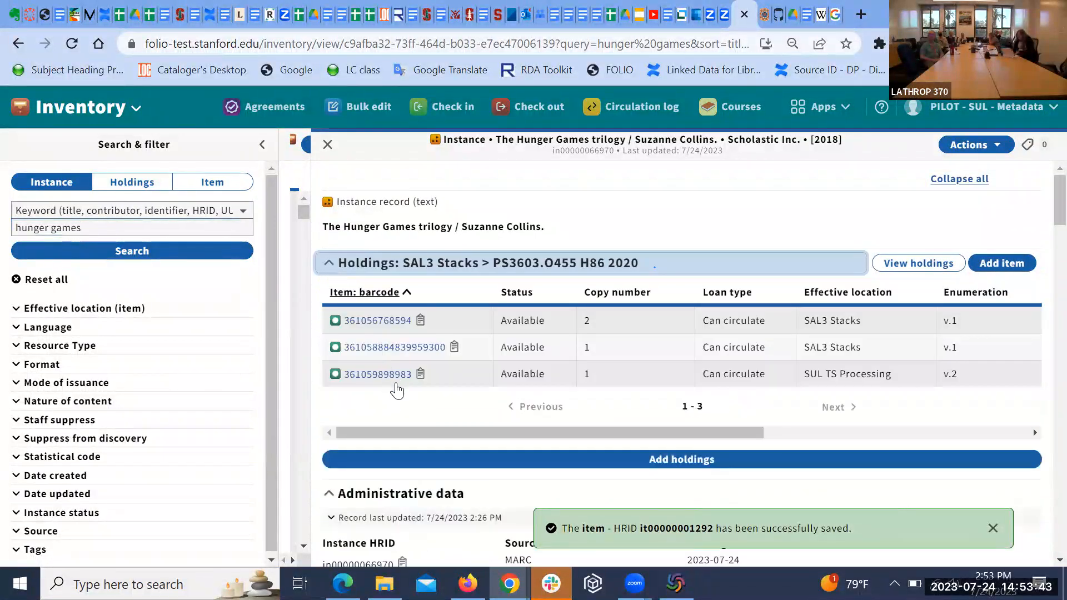
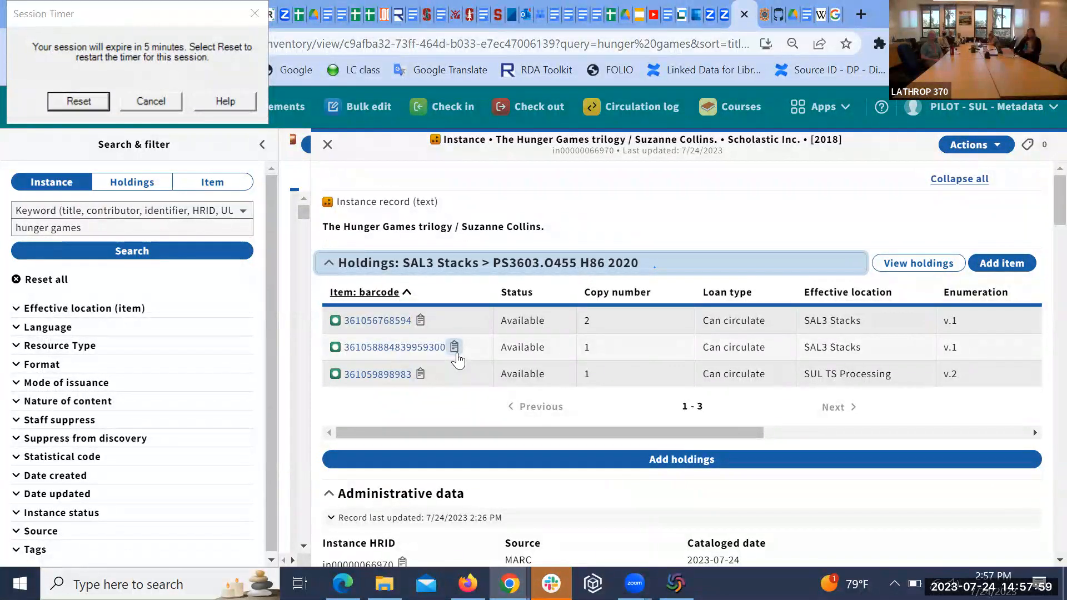
{"action": "left_click", "coordinate": [455, 350]}
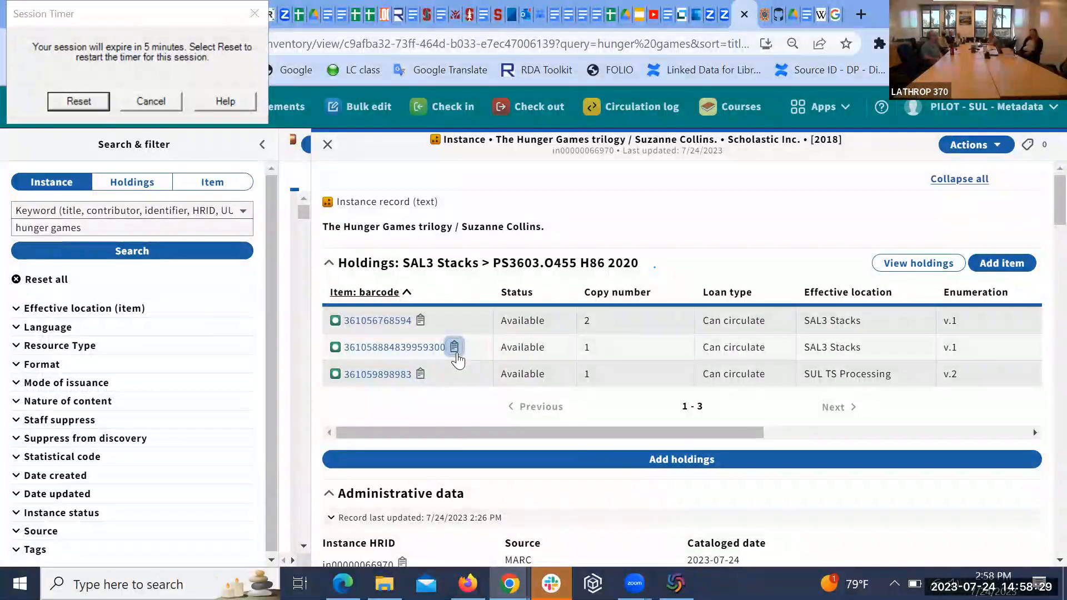
{"action": "left_click", "coordinate": [372, 349]}
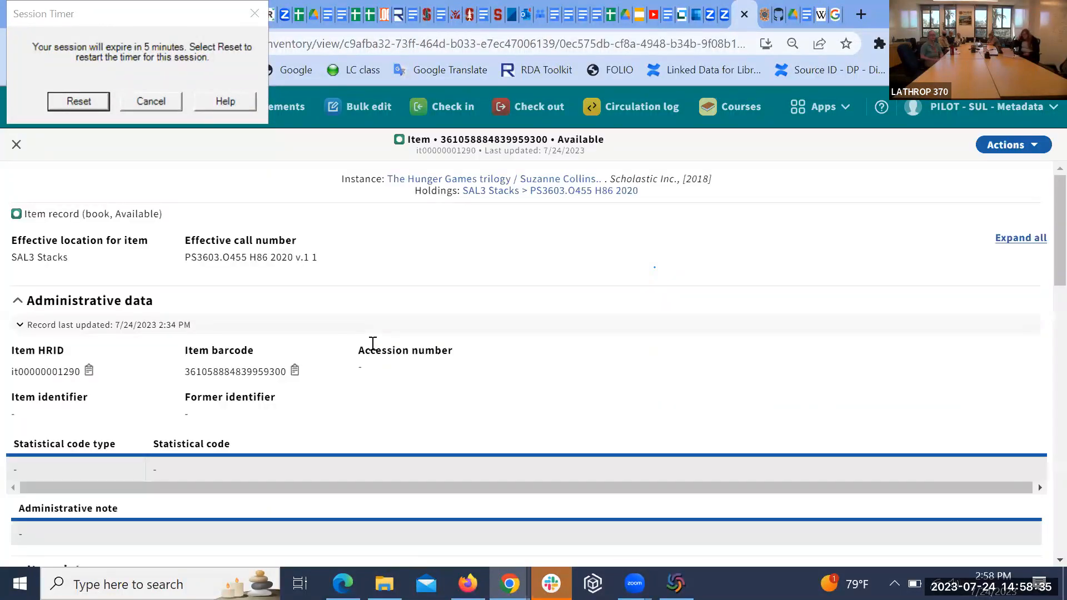
{"action": "scroll", "coordinate": [495, 373], "scroll_direction": "down", "scroll_amount": 10}
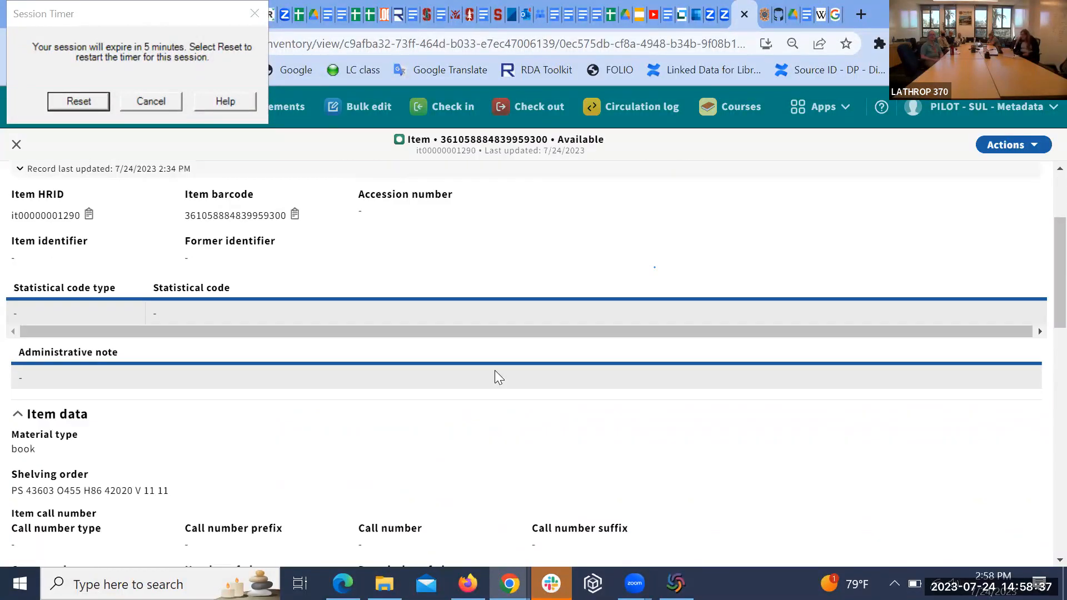
{"action": "scroll", "coordinate": [495, 372], "scroll_direction": "down", "scroll_amount": 8}
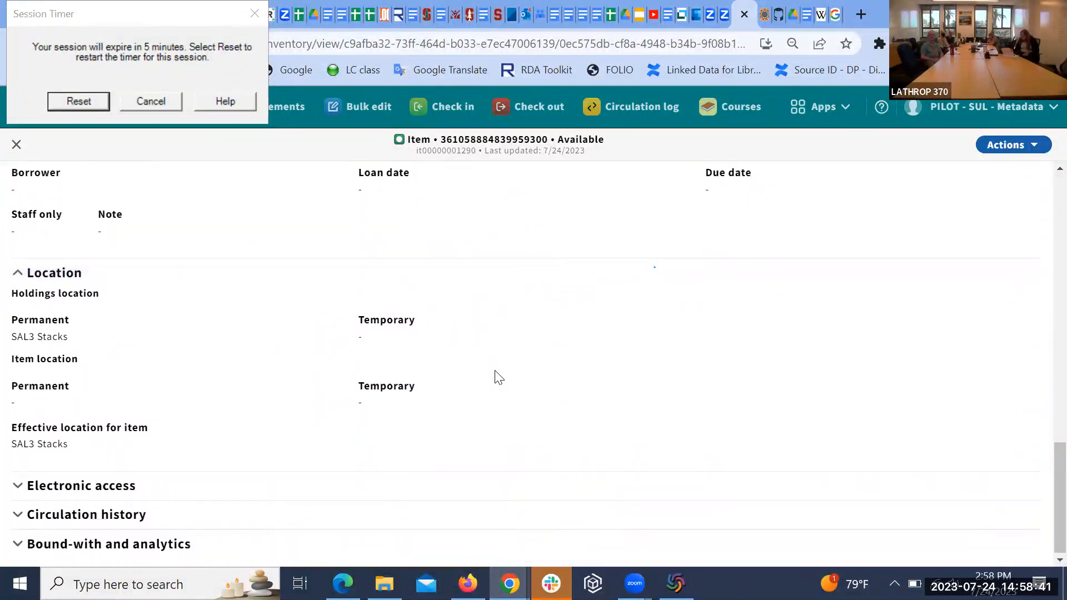
{"action": "scroll", "coordinate": [496, 378], "scroll_direction": "up", "scroll_amount": 3}
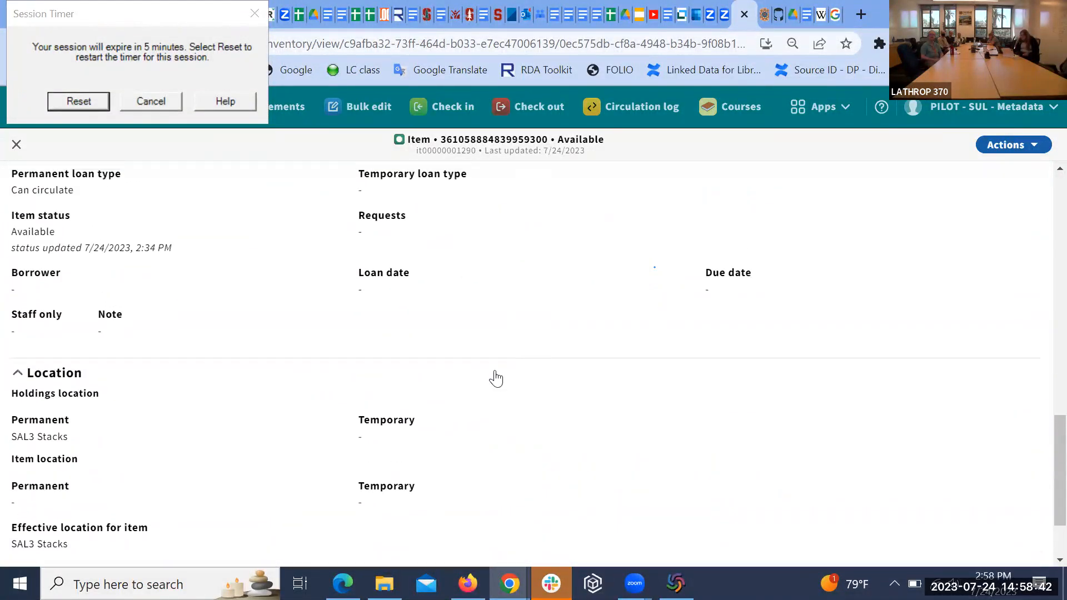
{"action": "left_click", "coordinate": [1033, 149]}
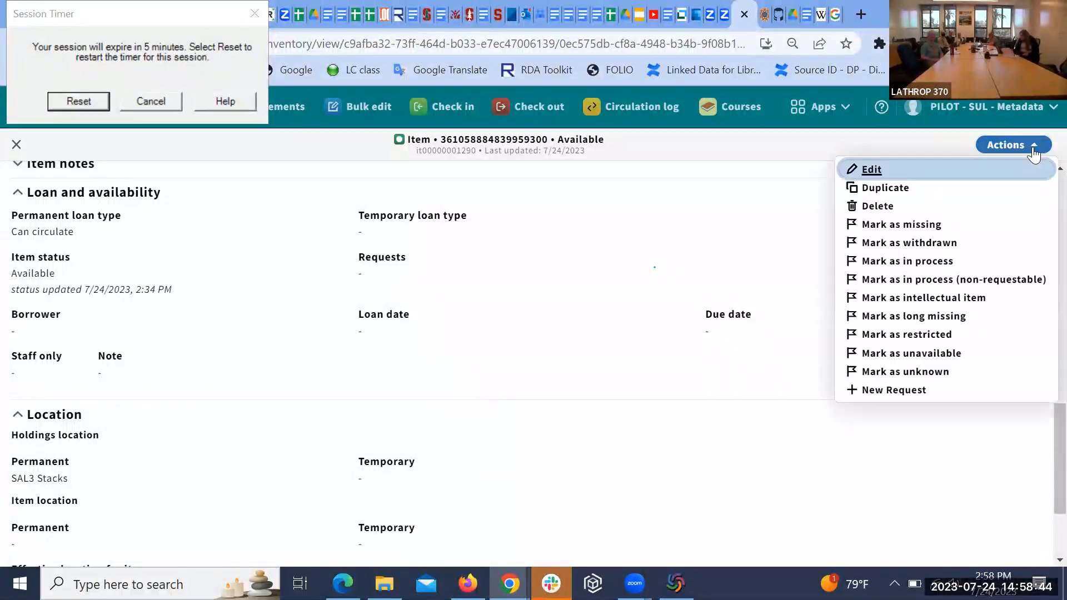
Step: Edit the item and review its fields, including loan type Can circulate and status Available
{"action": "left_click", "coordinate": [860, 170]}
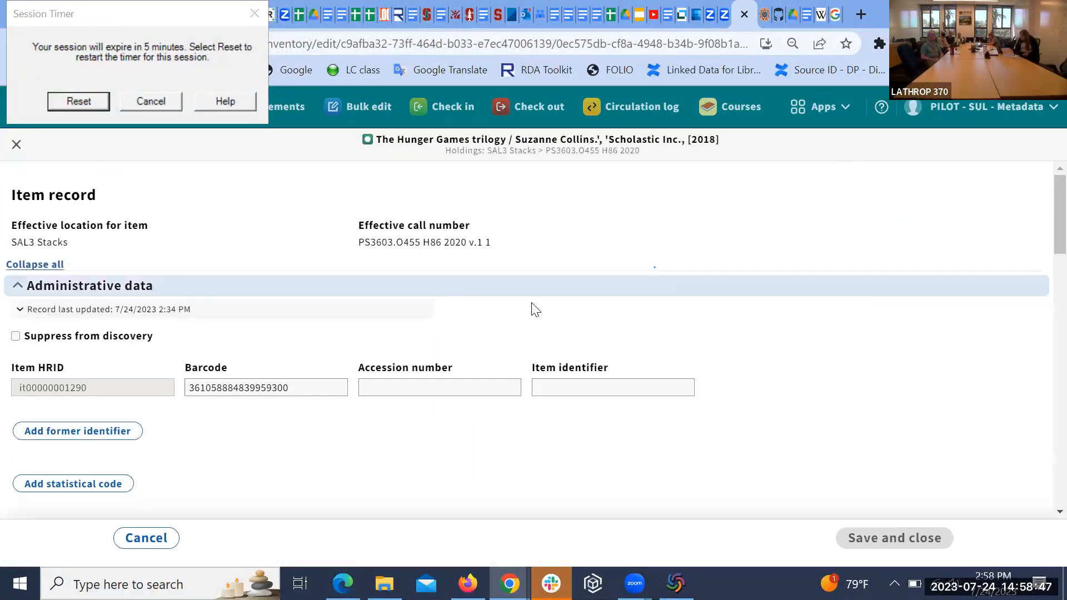
{"action": "scroll", "coordinate": [529, 322], "scroll_direction": "down", "scroll_amount": 5}
{"action": "scroll", "coordinate": [531, 322], "scroll_direction": "down", "scroll_amount": 8}
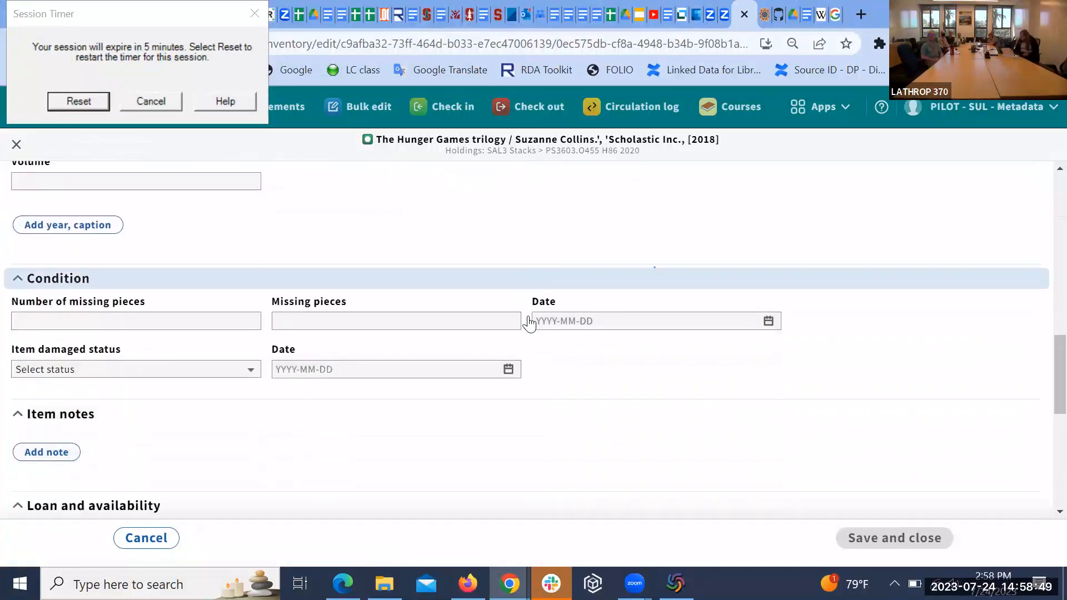
{"action": "scroll", "coordinate": [532, 322], "scroll_direction": "down", "scroll_amount": 3}
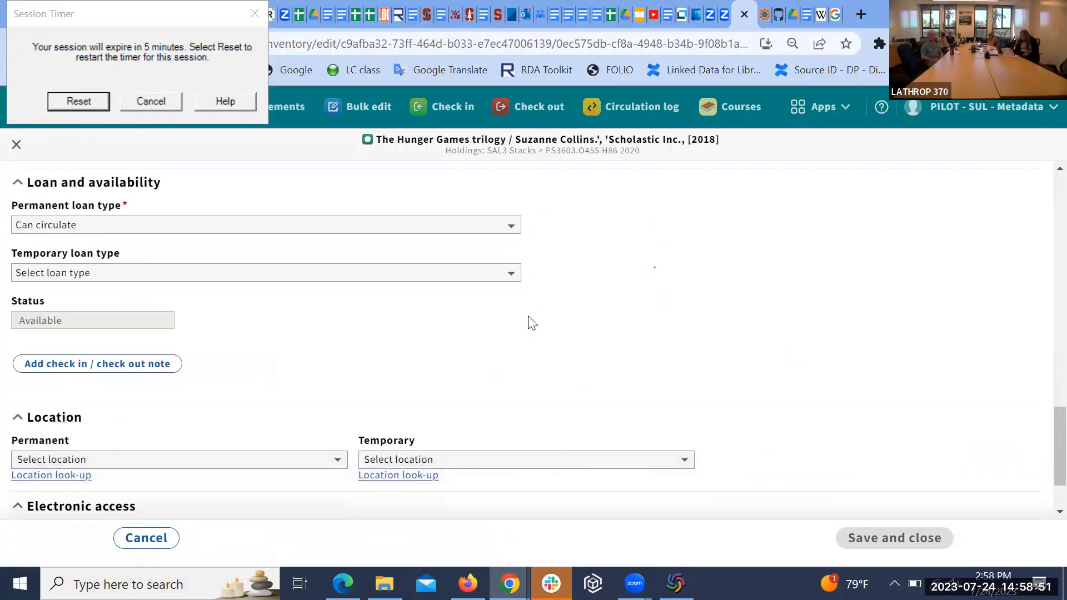
{"action": "scroll", "coordinate": [556, 347], "scroll_direction": "down", "scroll_amount": 1}
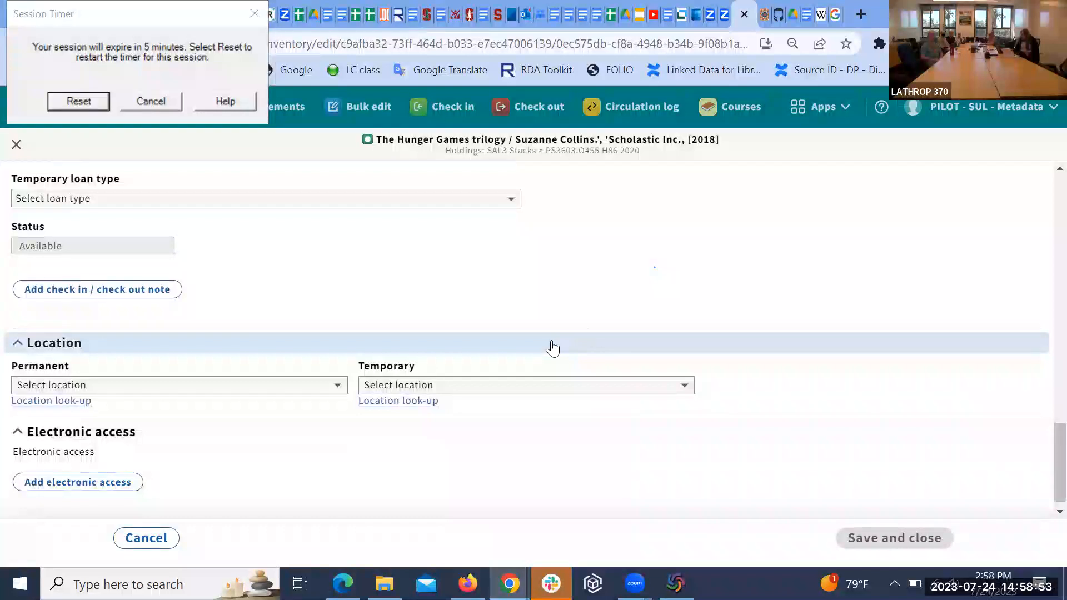
{"action": "scroll", "coordinate": [508, 459], "scroll_direction": "down", "scroll_amount": 1}
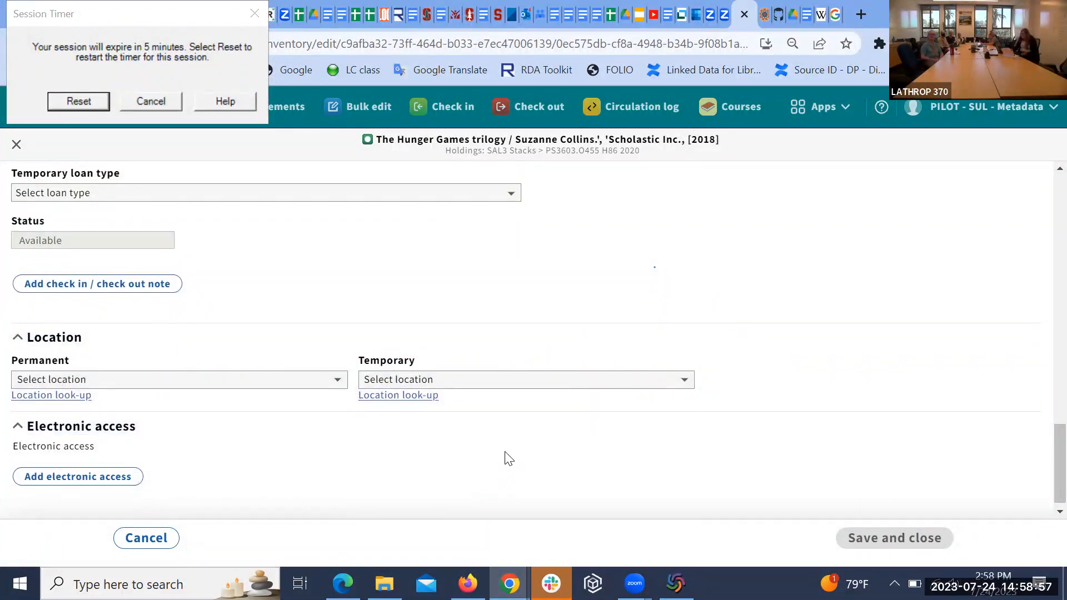
{"action": "scroll", "coordinate": [509, 458], "scroll_direction": "down", "scroll_amount": 1}
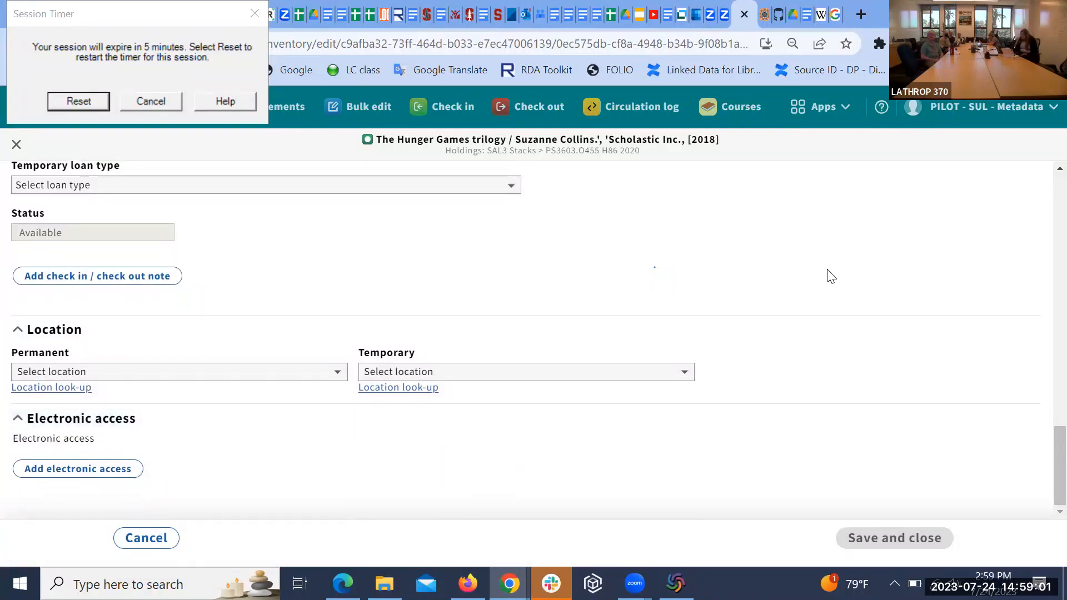
{"action": "scroll", "coordinate": [831, 276], "scroll_direction": "up", "scroll_amount": 4}
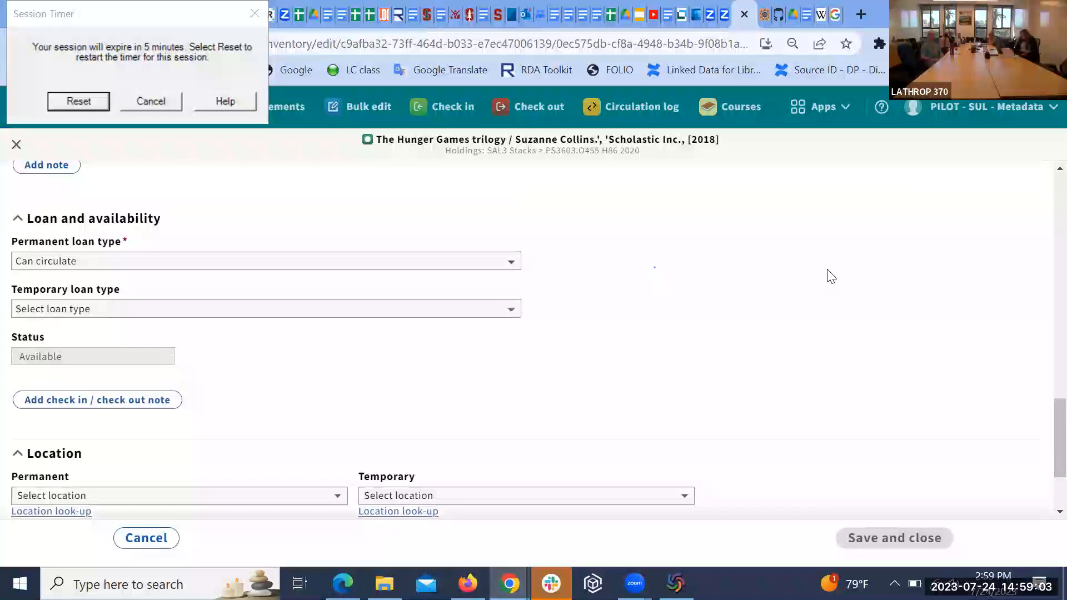
{"action": "scroll", "coordinate": [831, 276], "scroll_direction": "up", "scroll_amount": 3}
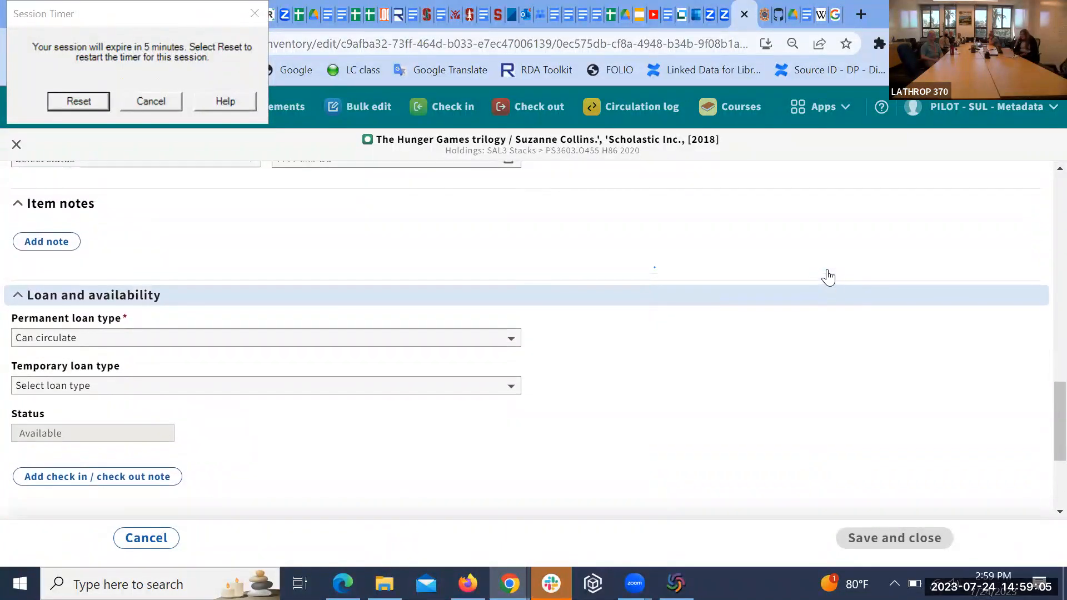
{"action": "scroll", "coordinate": [796, 246], "scroll_direction": "up", "scroll_amount": 1}
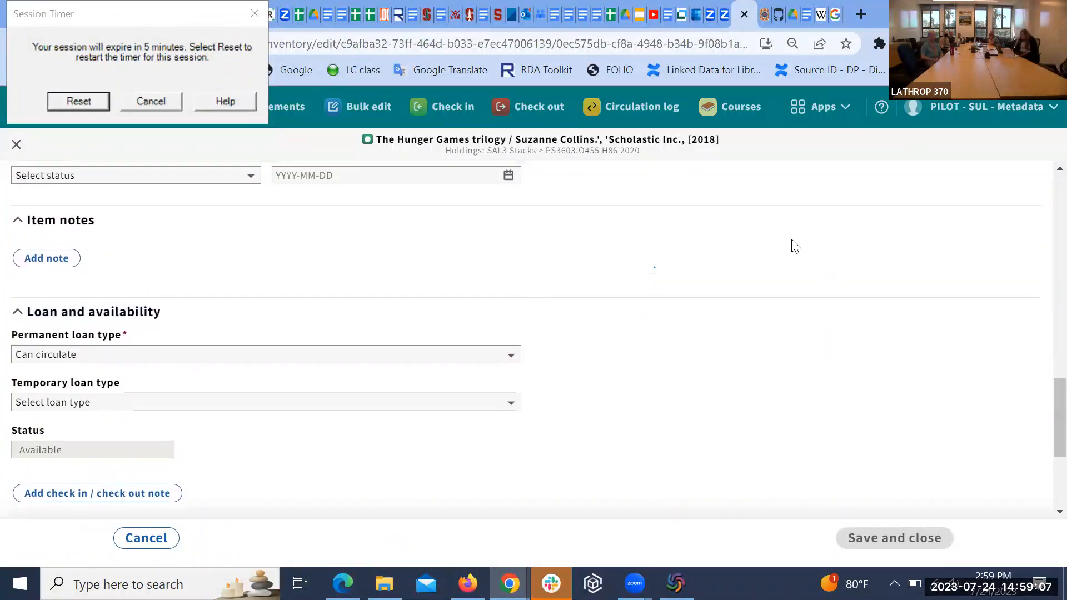
{"action": "scroll", "coordinate": [796, 246], "scroll_direction": "up", "scroll_amount": 1}
{"action": "scroll", "coordinate": [793, 247], "scroll_direction": "down", "scroll_amount": 1}
{"action": "scroll", "coordinate": [793, 248], "scroll_direction": "up", "scroll_amount": 1}
{"action": "scroll", "coordinate": [793, 247], "scroll_direction": "up", "scroll_amount": 1}
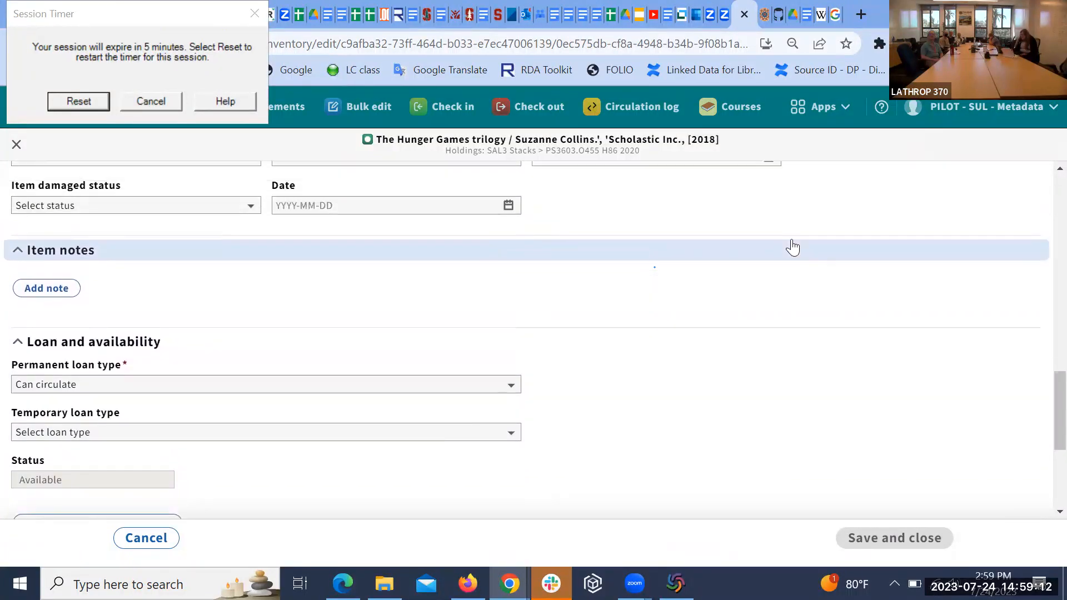
Step: Add a blank item note row and browse the Note type options without picking one
{"action": "left_click", "coordinate": [63, 297]}
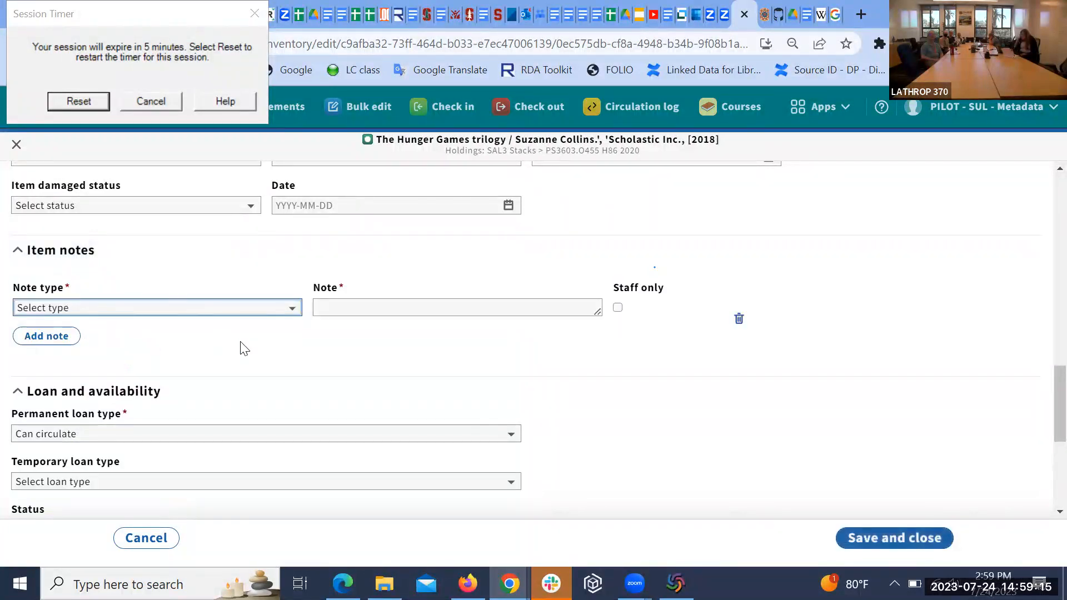
{"action": "left_click", "coordinate": [294, 309]}
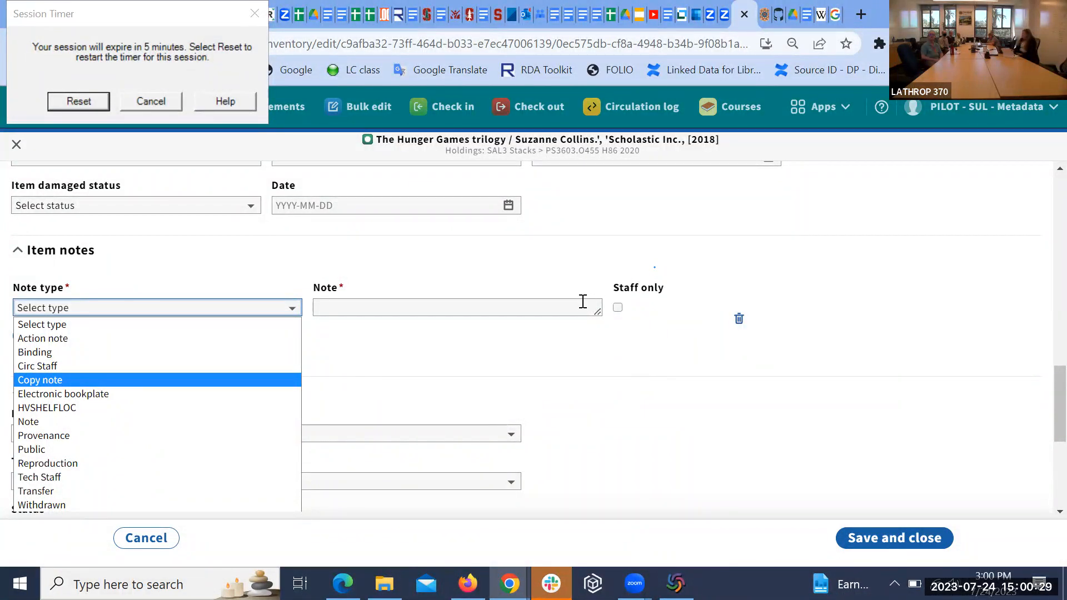
{"action": "left_click", "coordinate": [655, 353]}
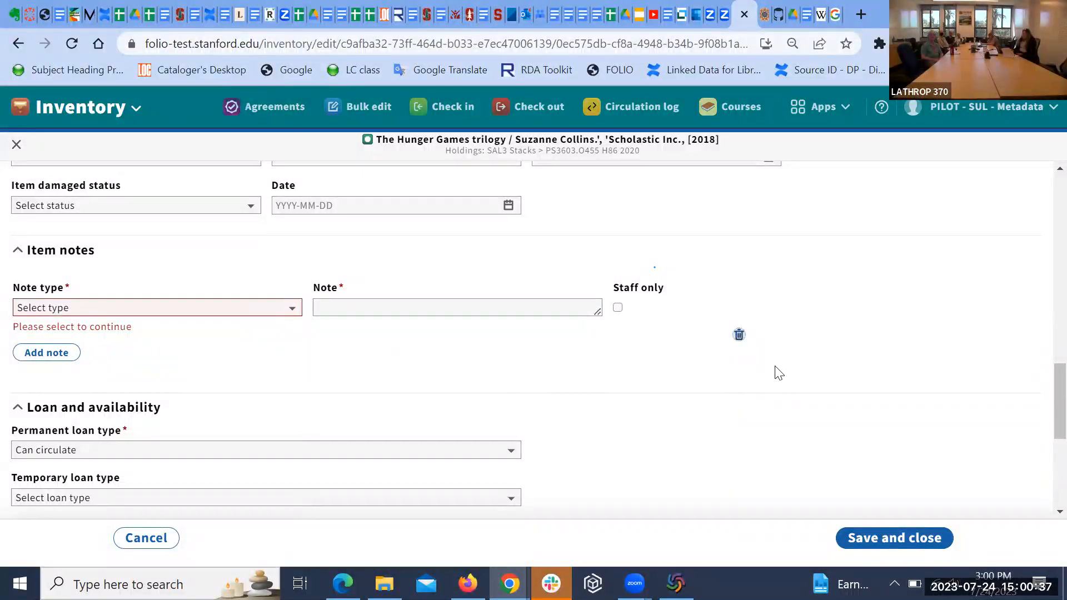
Step: Delete the empty note row and return to Enumeration data showing v.1 and 1 piece
{"action": "left_click", "coordinate": [737, 335]}
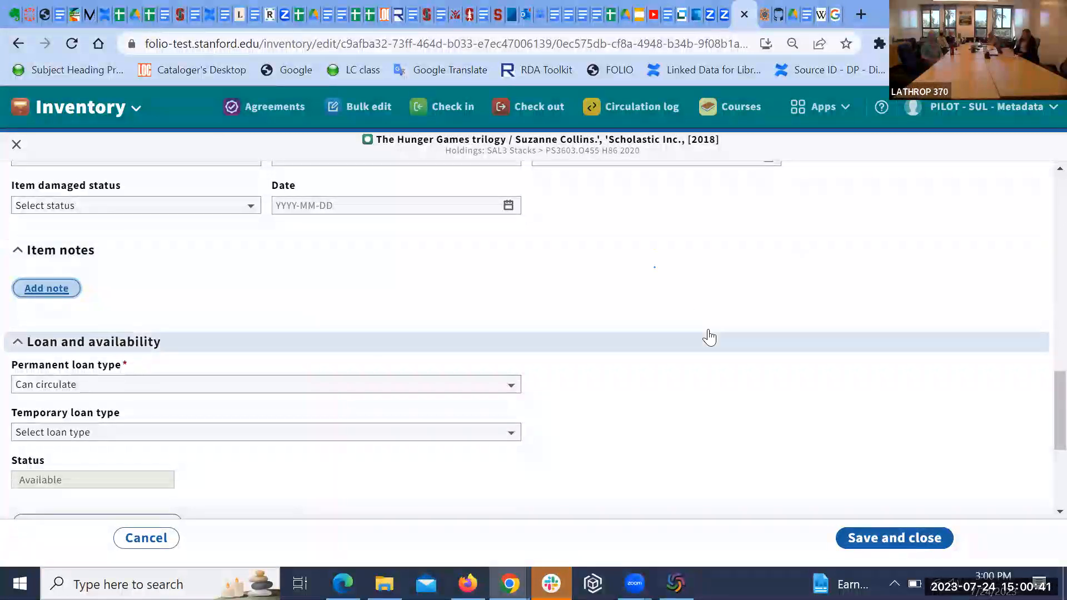
{"action": "scroll", "coordinate": [708, 337], "scroll_direction": "down", "scroll_amount": 2}
{"action": "scroll", "coordinate": [712, 336], "scroll_direction": "down", "scroll_amount": 2}
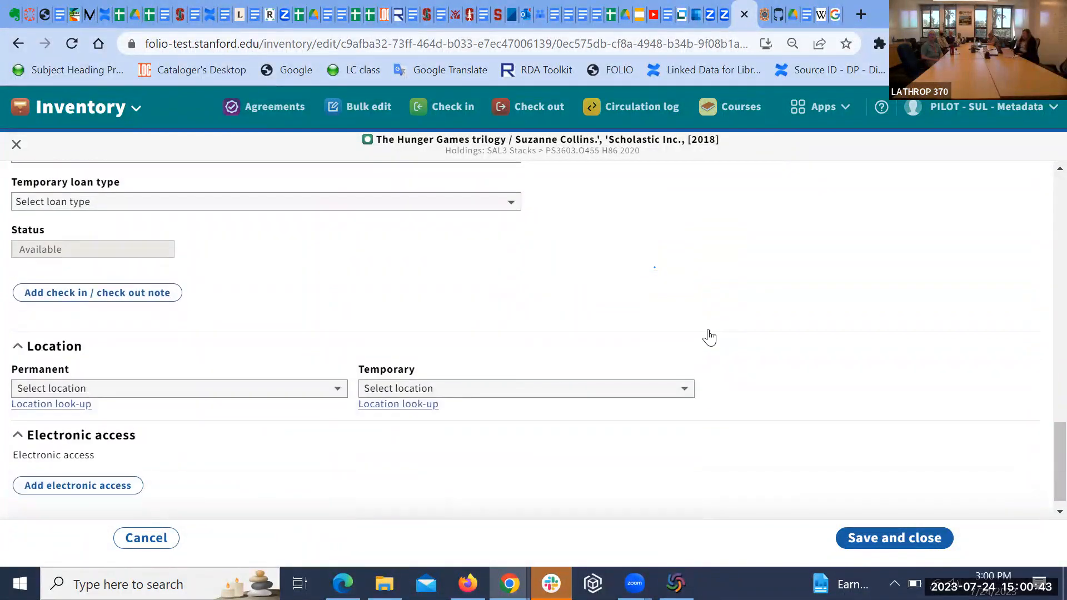
{"action": "scroll", "coordinate": [712, 337], "scroll_direction": "up", "scroll_amount": 7}
{"action": "scroll", "coordinate": [712, 336], "scroll_direction": "up", "scroll_amount": 4}
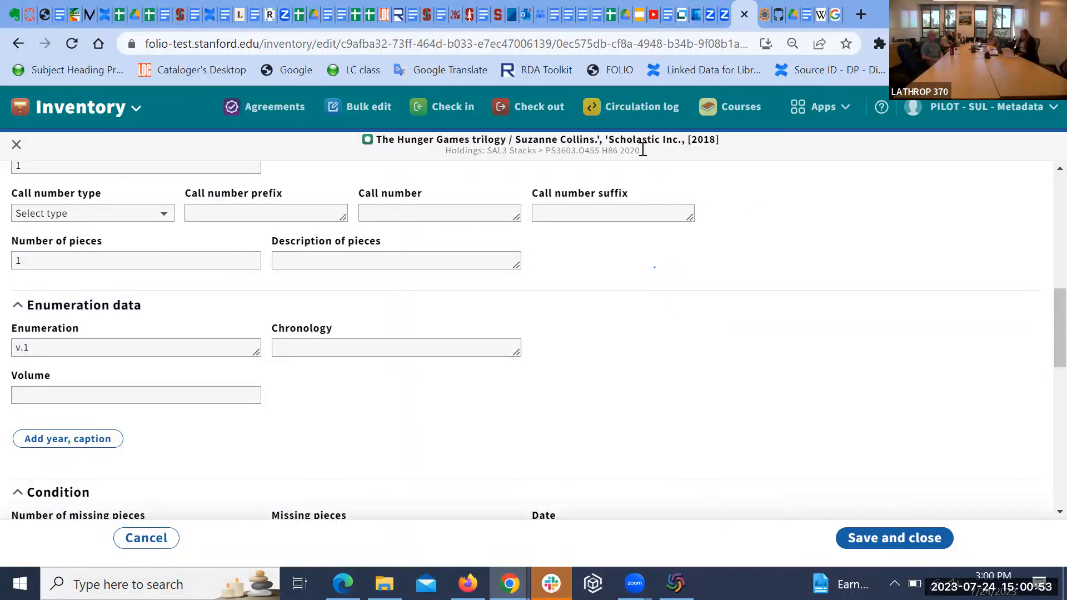
{"action": "left_click", "coordinate": [587, 127]}
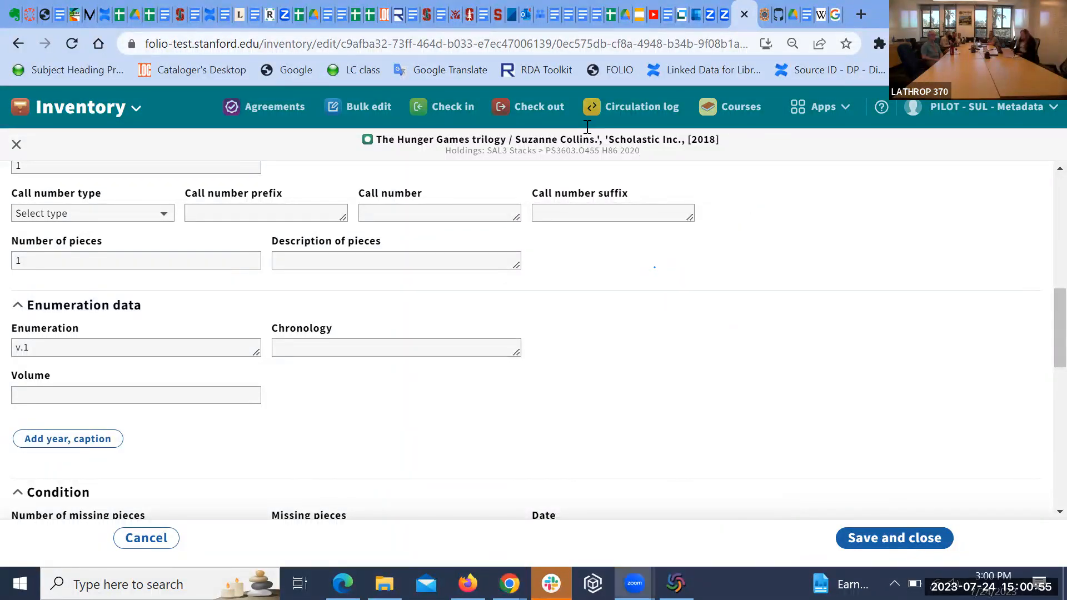